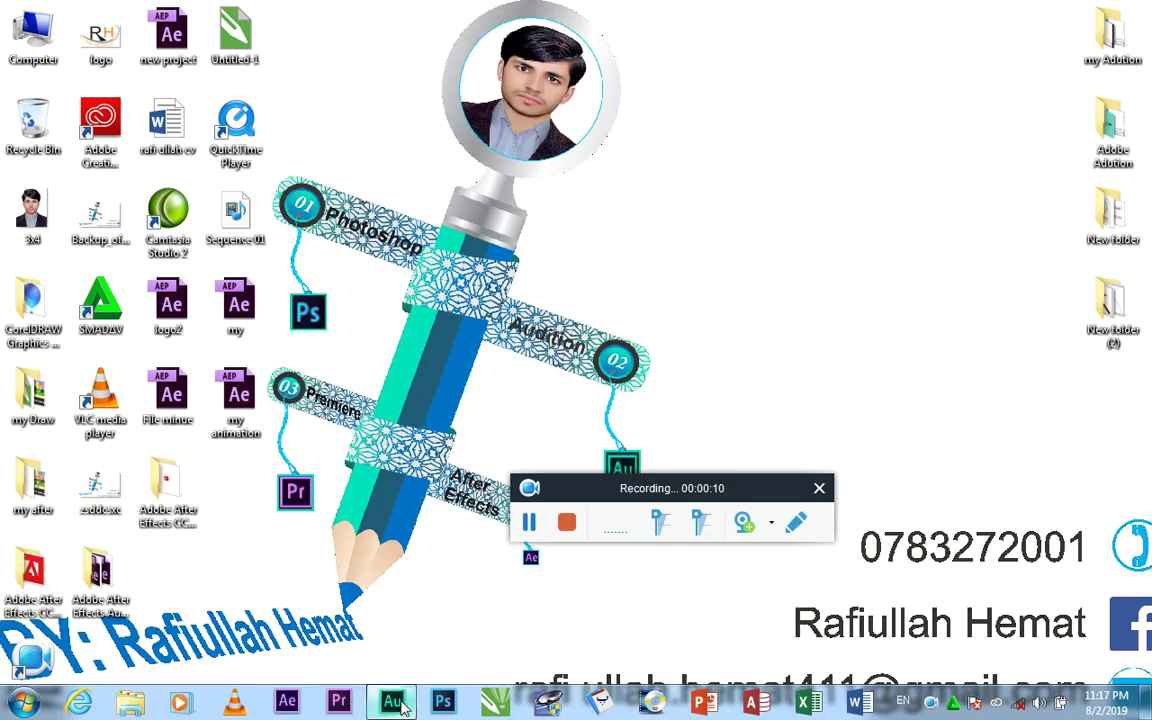
# - Remove all audio files and the multitrack session from the project's file list
pyautogui.moveTo(114, 234); pyautogui.dragTo(147, 133)
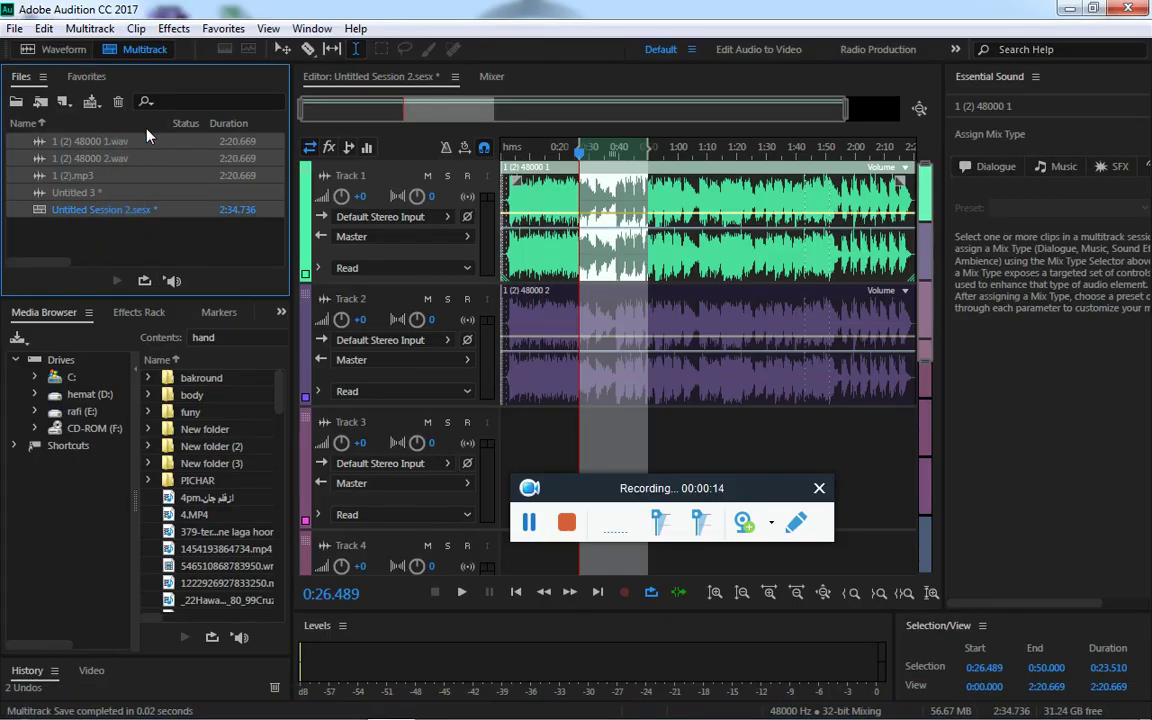
pyautogui.press('Delete')
pyautogui.click(650, 394)
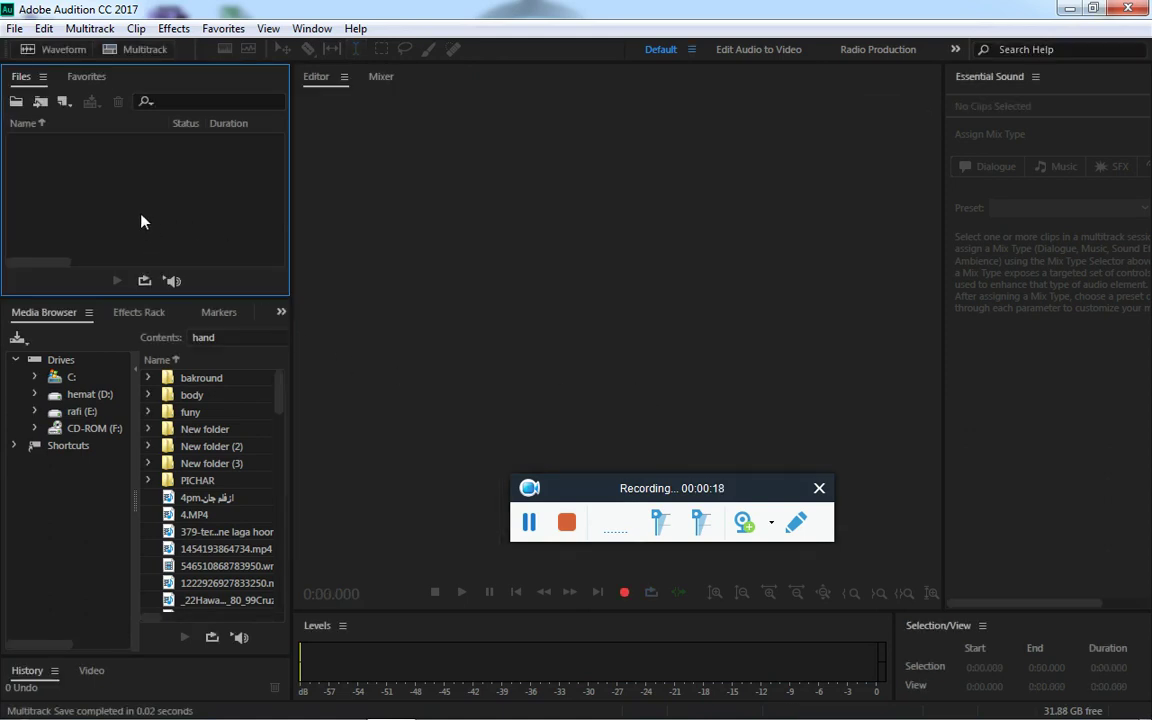
pyautogui.click(15, 28)
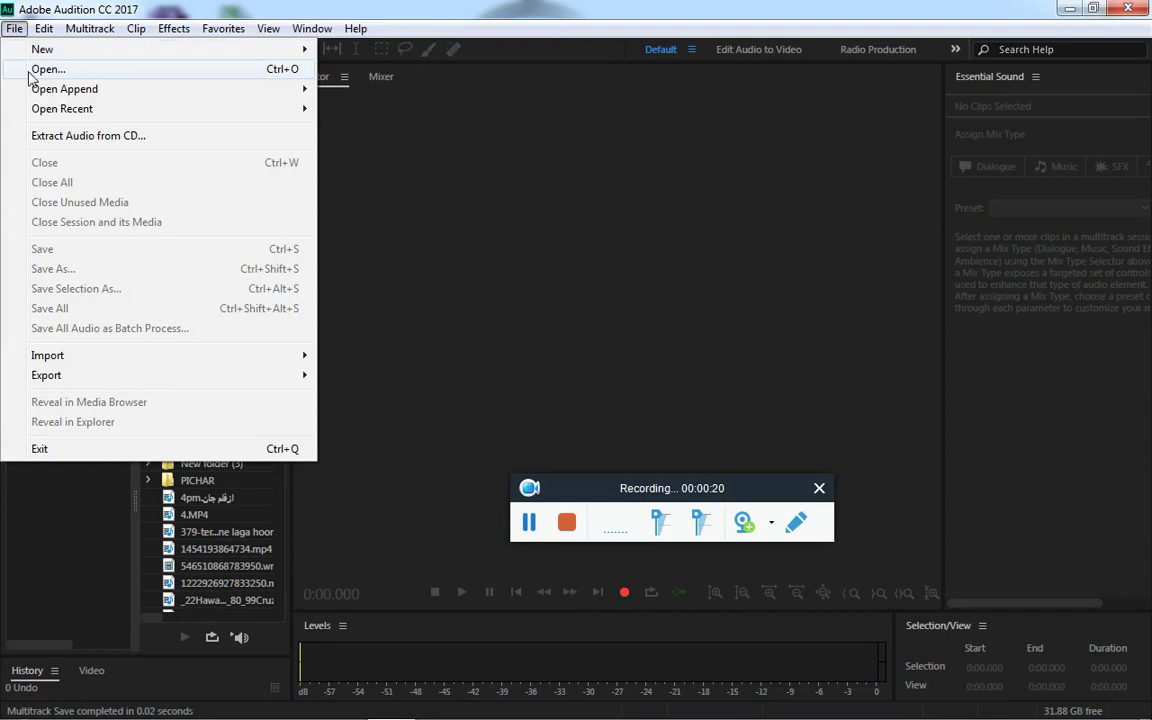
pyautogui.moveTo(37, 57)
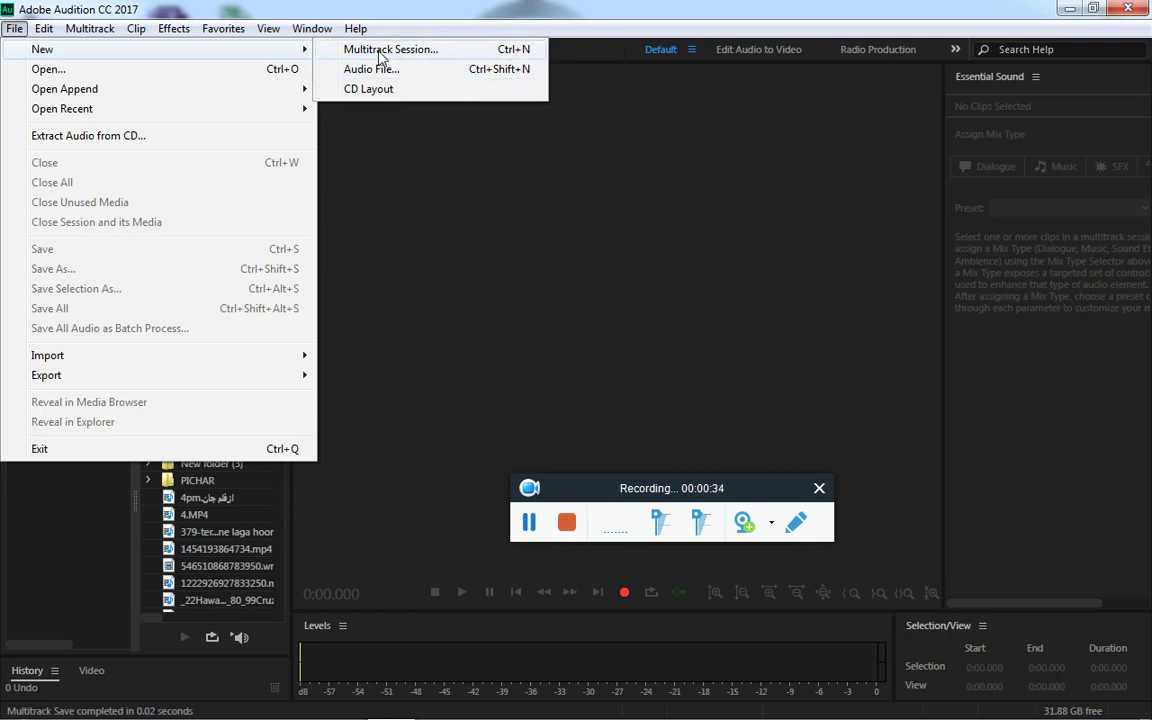
pyautogui.click(443, 136)
pyautogui.click(45, 49)
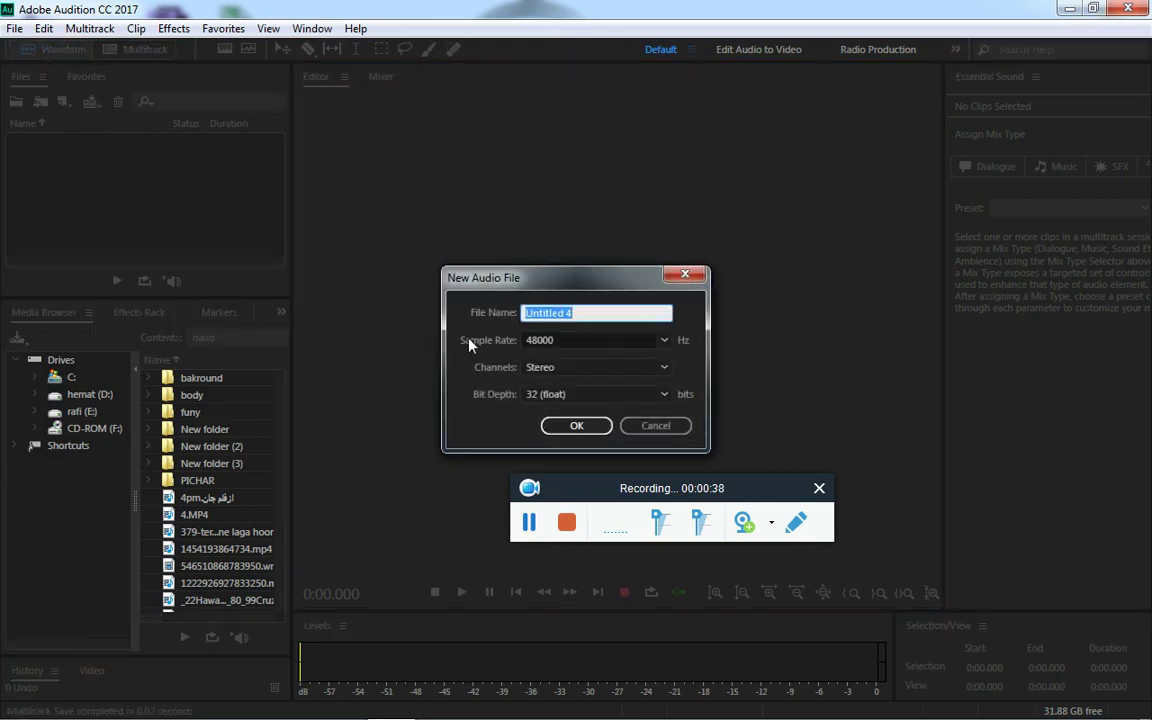
pyautogui.click(685, 274)
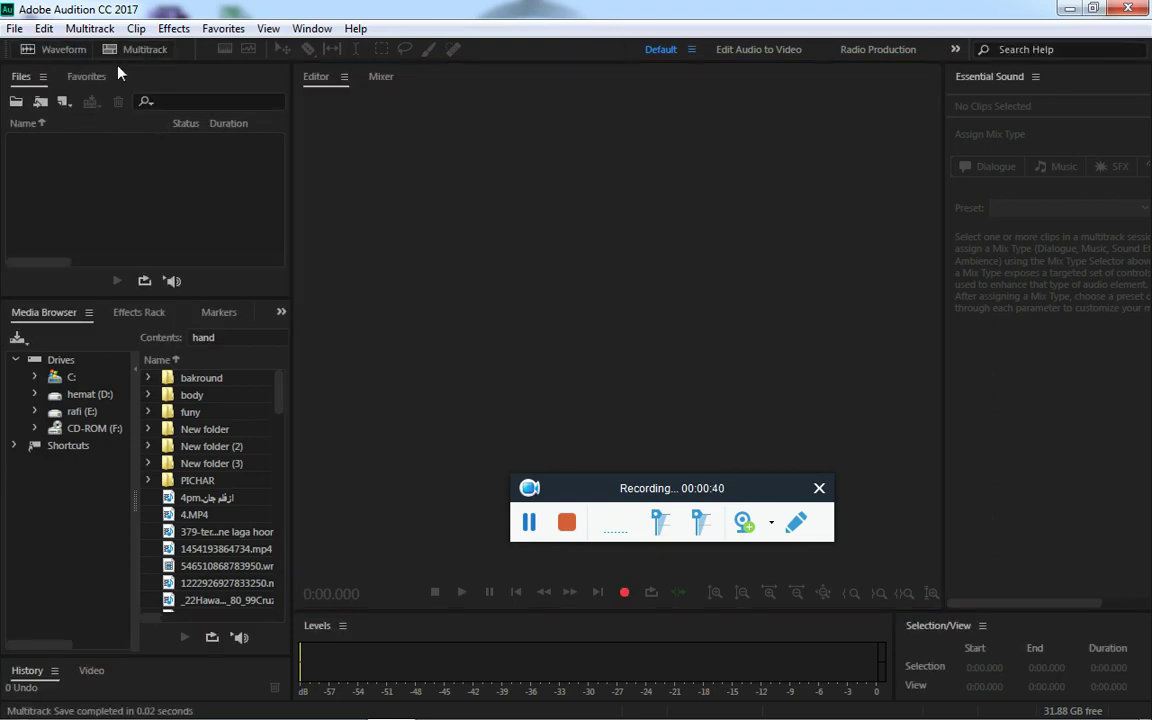
# - Start a new audio file and enter the author's surname as its file name
pyautogui.click(16, 30)
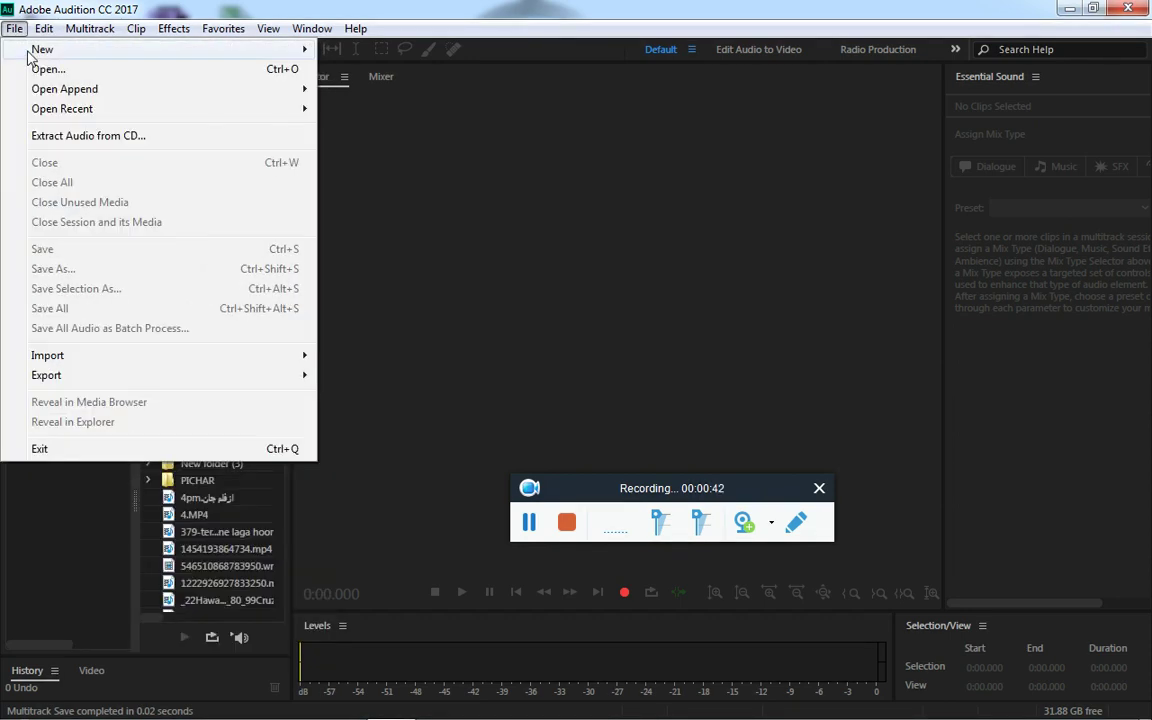
pyautogui.moveTo(40, 49)
pyautogui.click(352, 69)
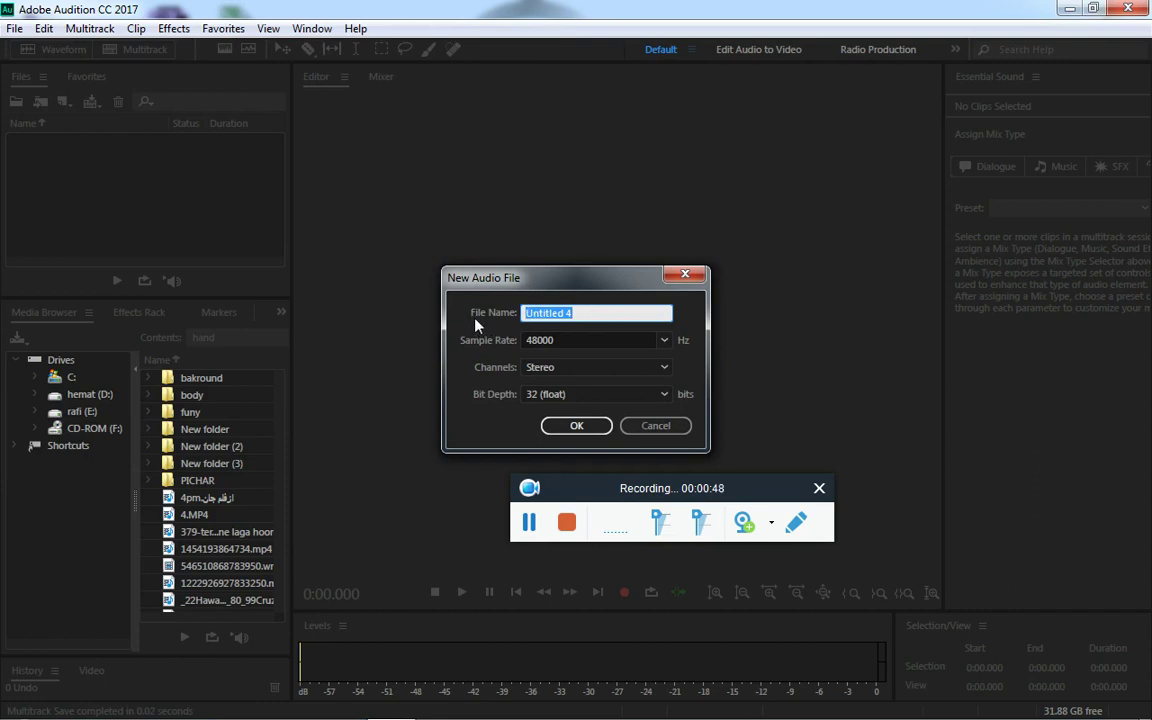
pyautogui.press('BackSpace')
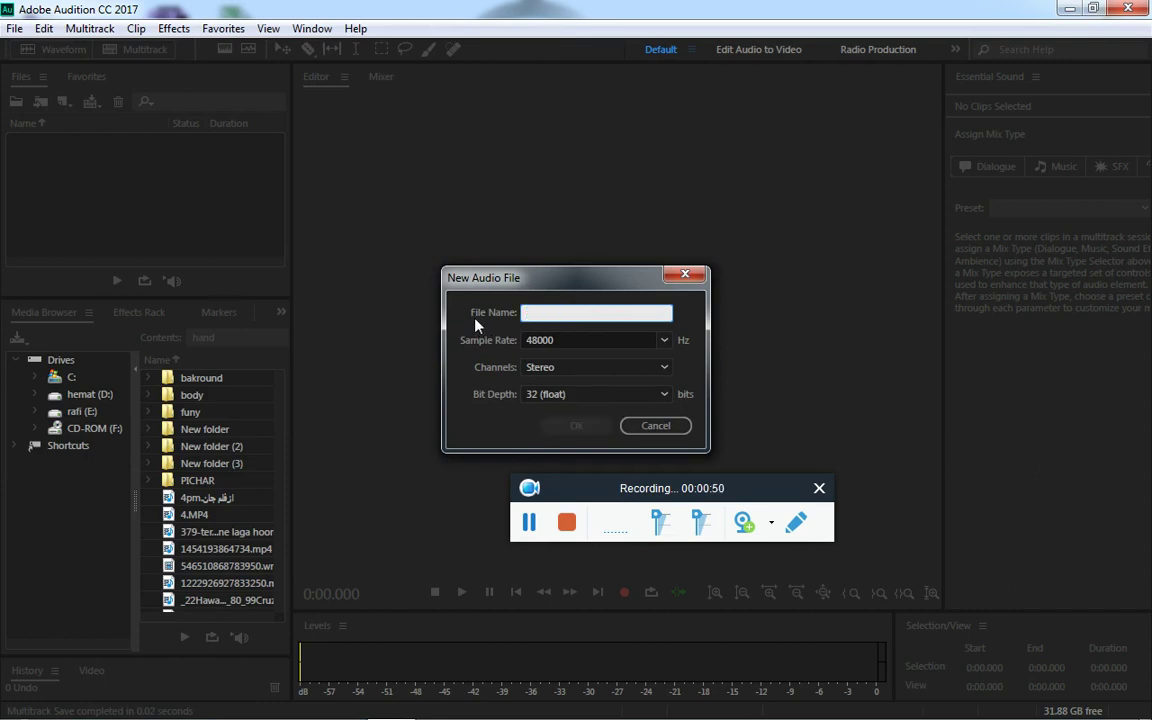
pyautogui.write('hemat')
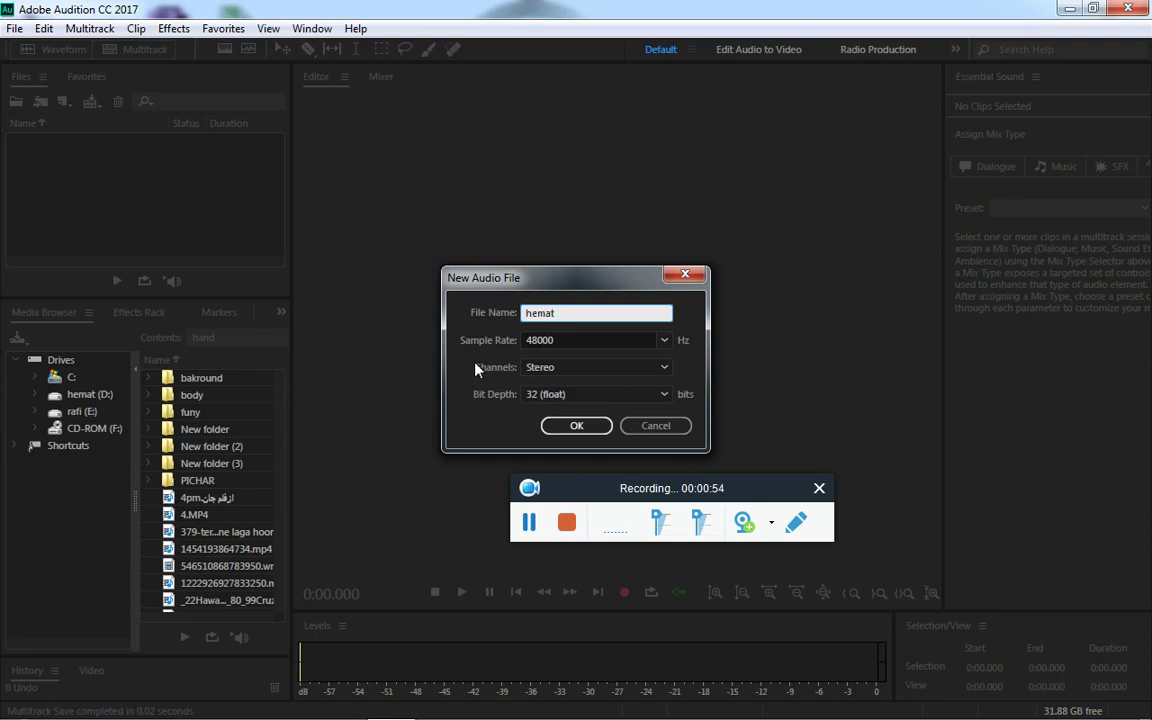
# - Set the new audio file's channels to Mono with a 48000 Hz sample rate, and create the file
pyautogui.click(662, 342)
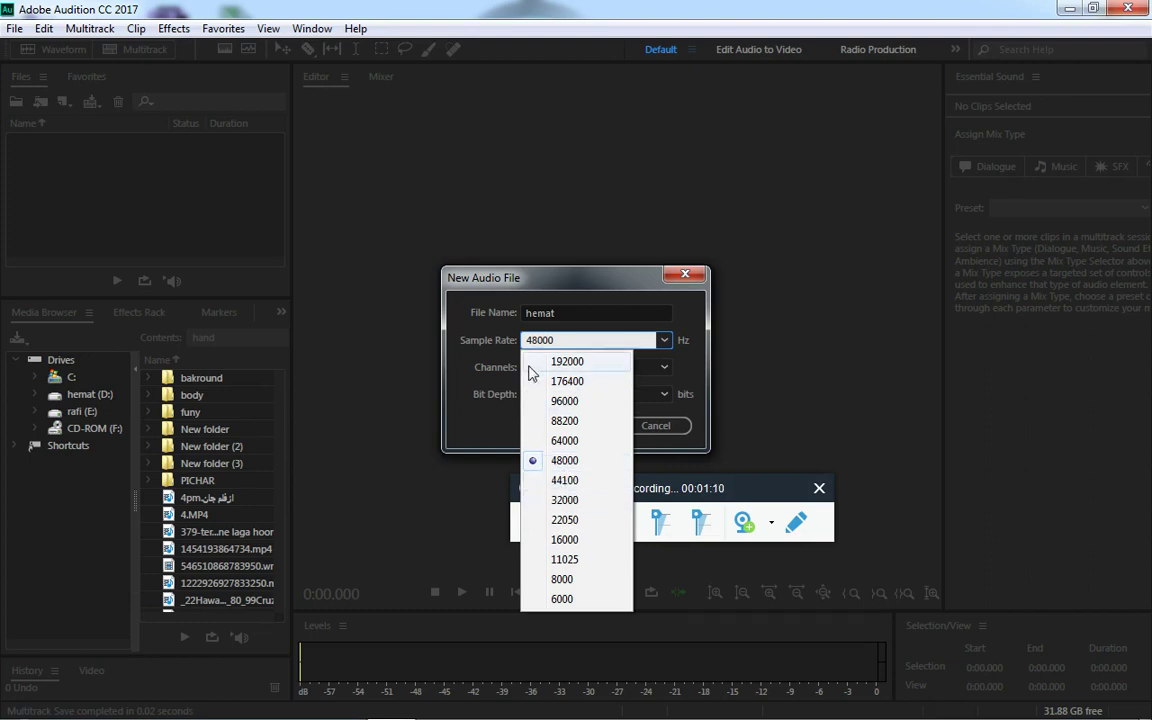
pyautogui.click(470, 483)
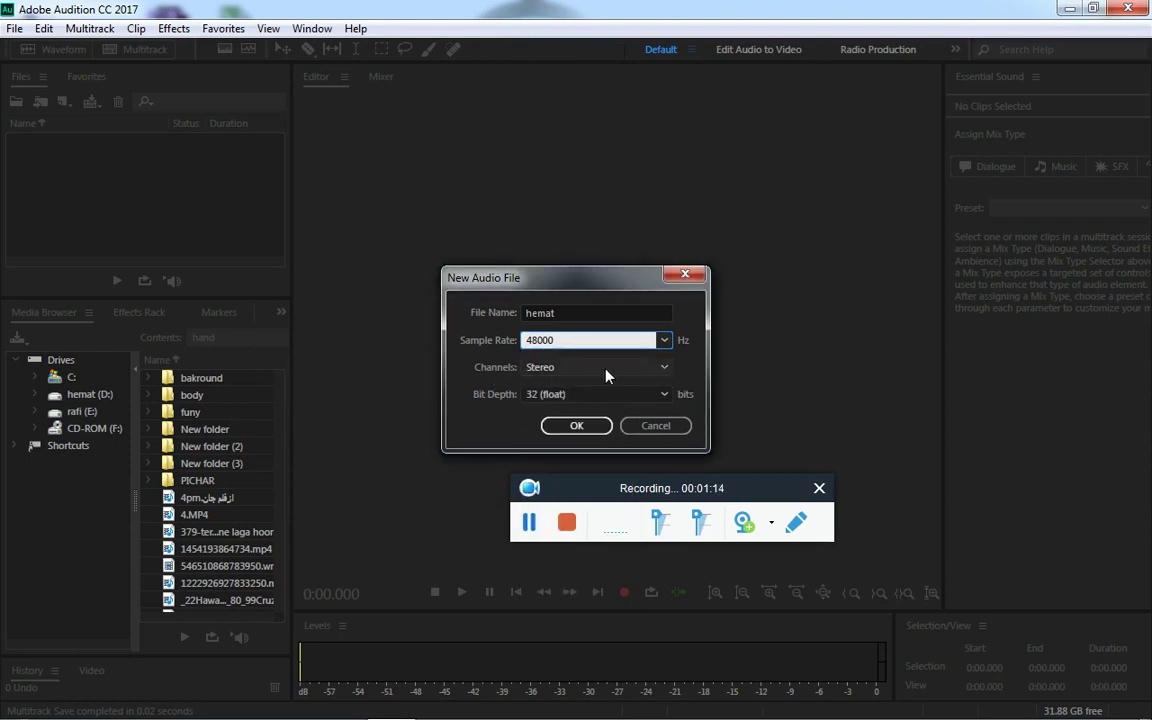
pyautogui.click(663, 370)
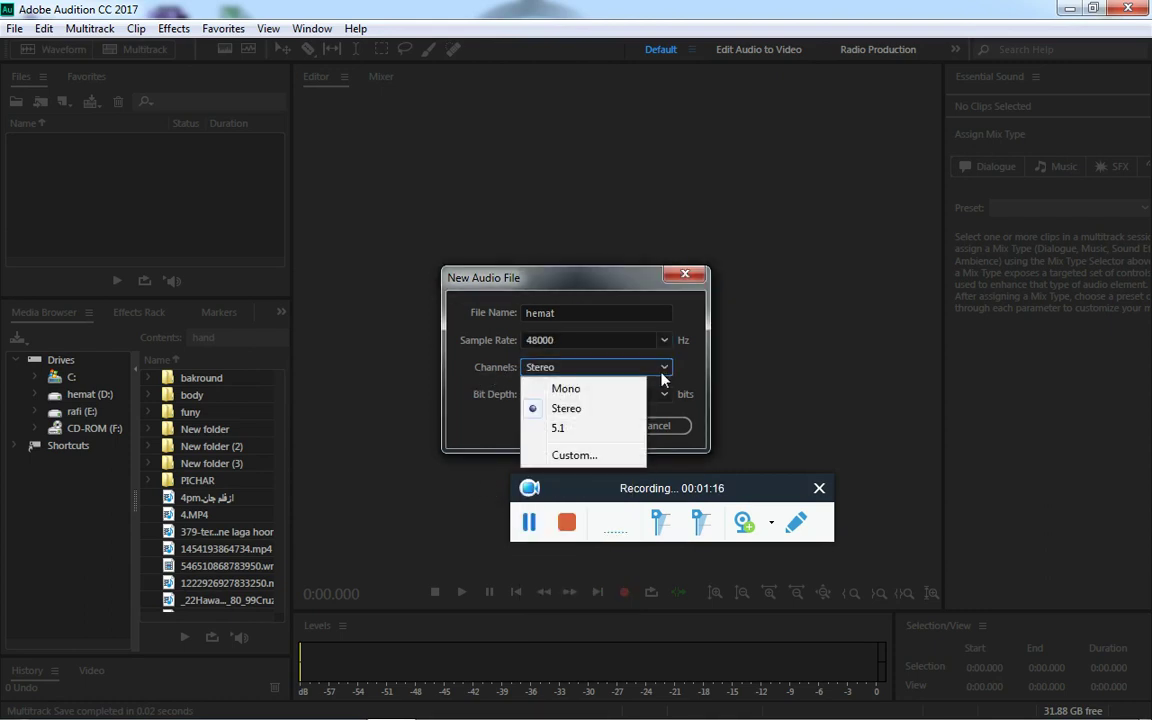
pyautogui.click(565, 390)
pyautogui.click(580, 424)
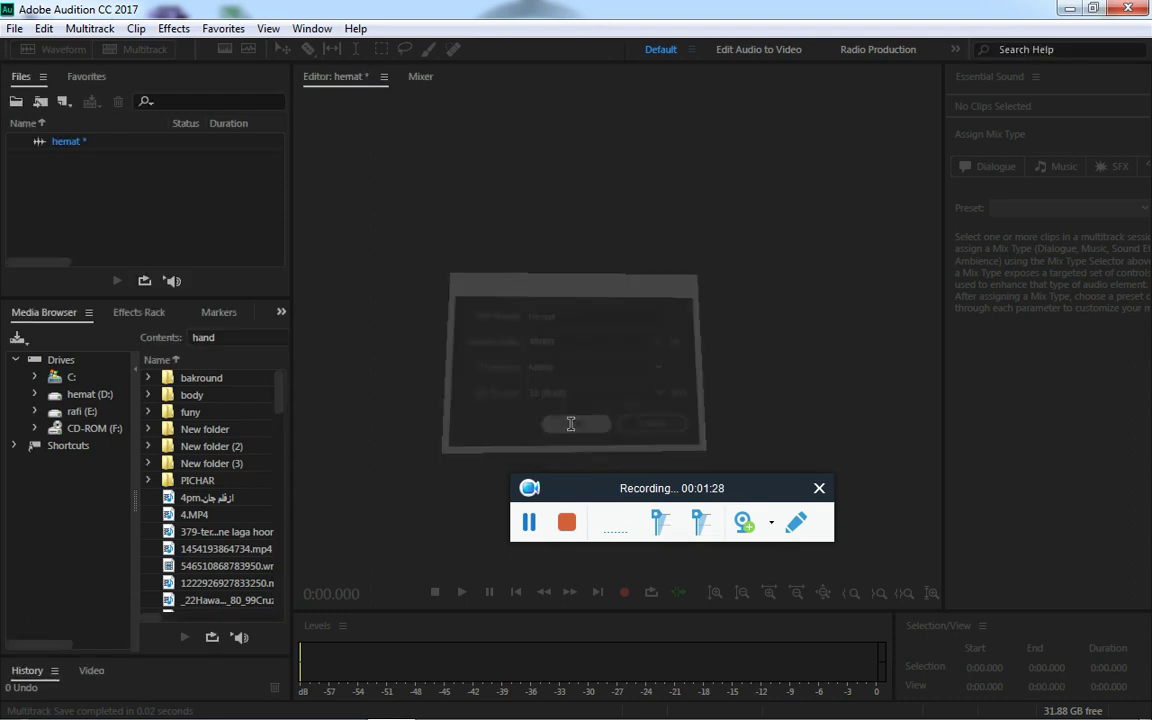
# - Open the audio file 1 (2) from New folder in the waveform editor
pyautogui.doubleClick(88, 176)
pyautogui.click(230, 199)
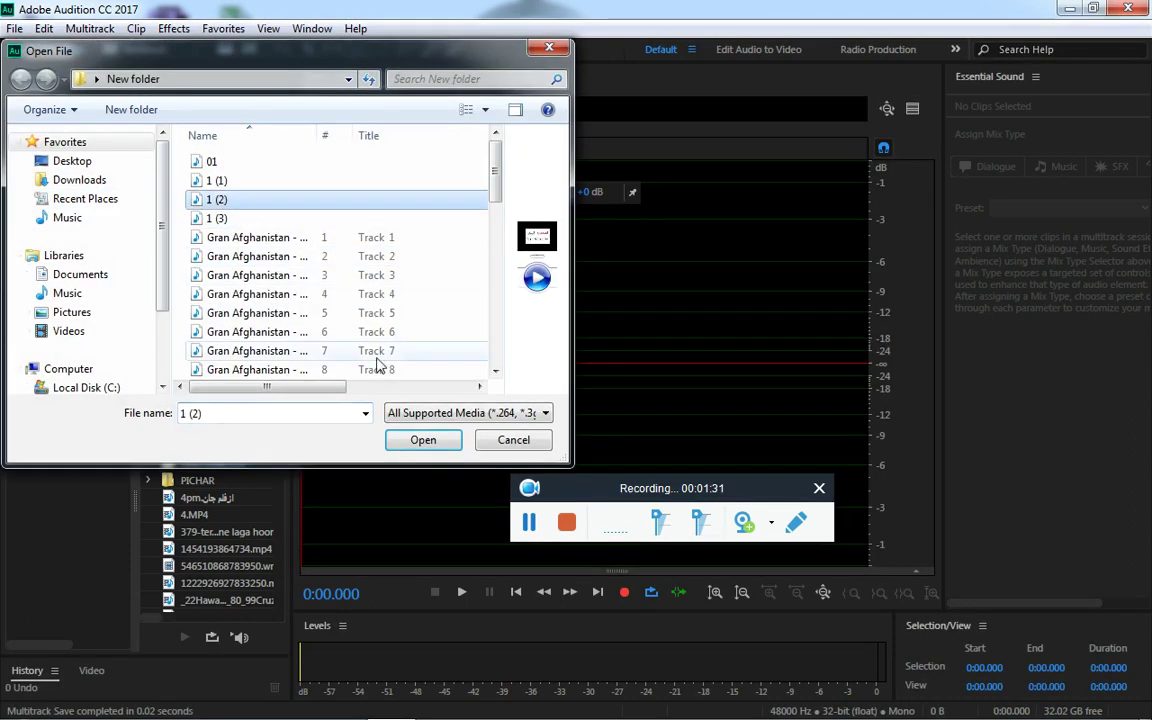
pyautogui.click(423, 441)
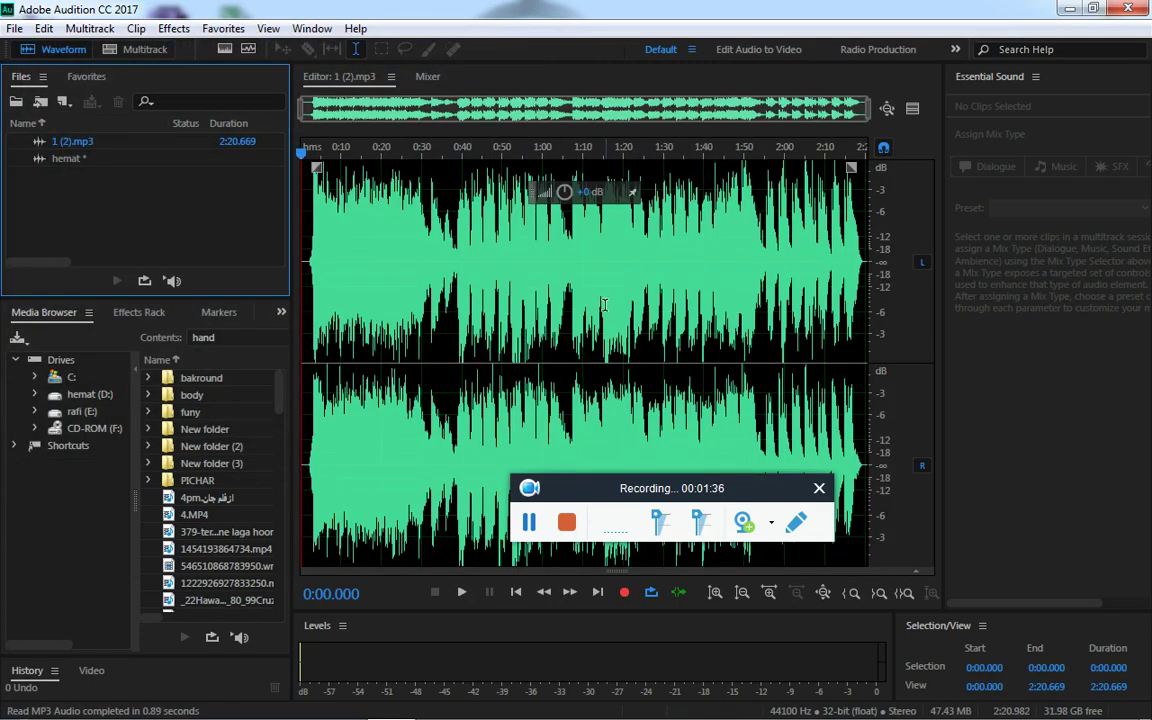
# - Listen briefly to 1 (2).mp3 from about 1:02.7 and stop the playback
pyautogui.click(17, 28)
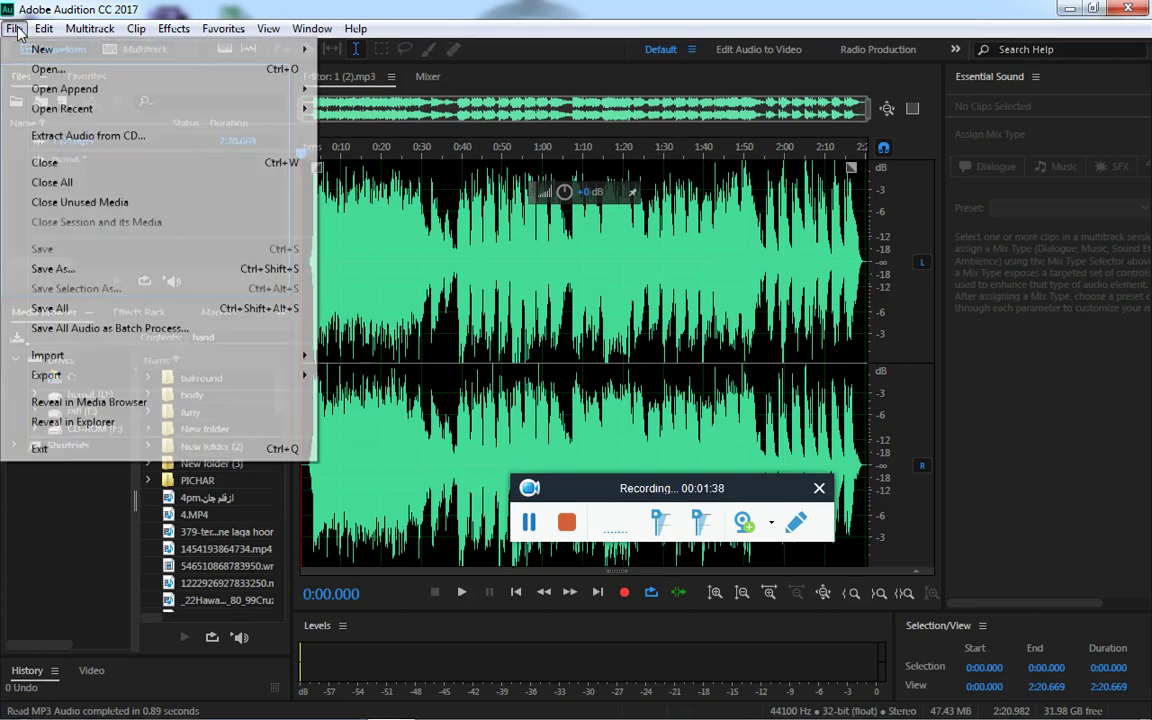
pyautogui.click(553, 330)
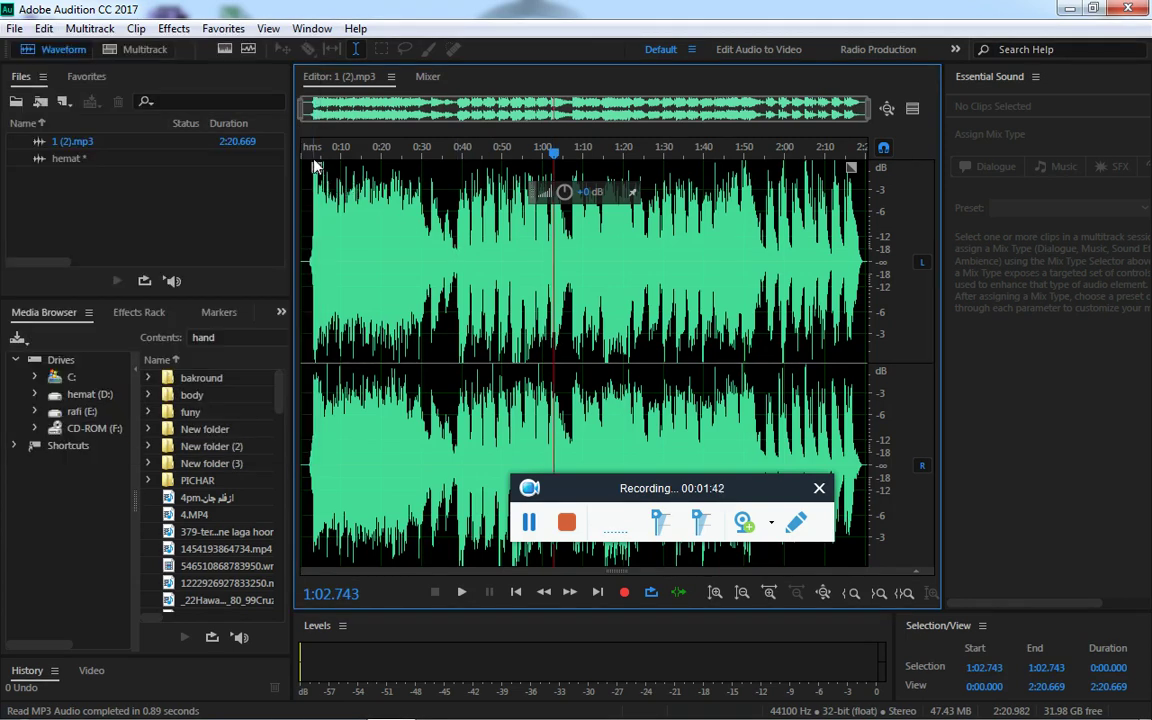
pyautogui.press('space')
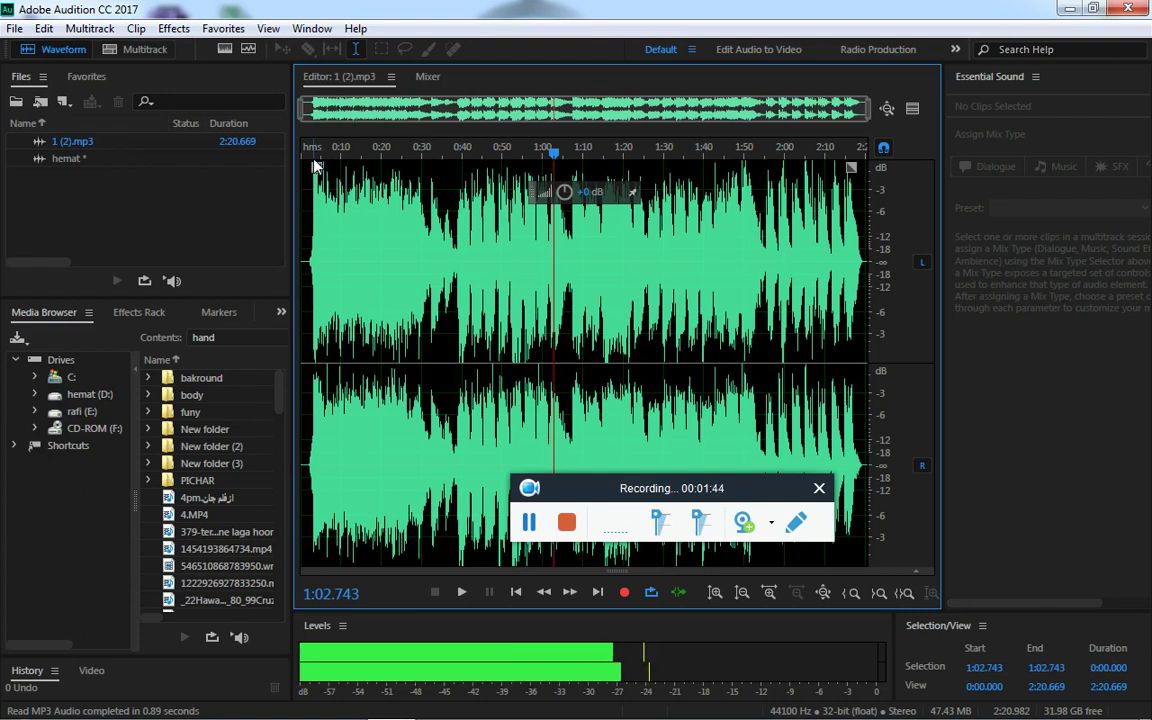
pyautogui.press('space')
# - Convert the sample type of 1 (2).mp3 to Mono channels
pyautogui.hotkey('shift', 't')
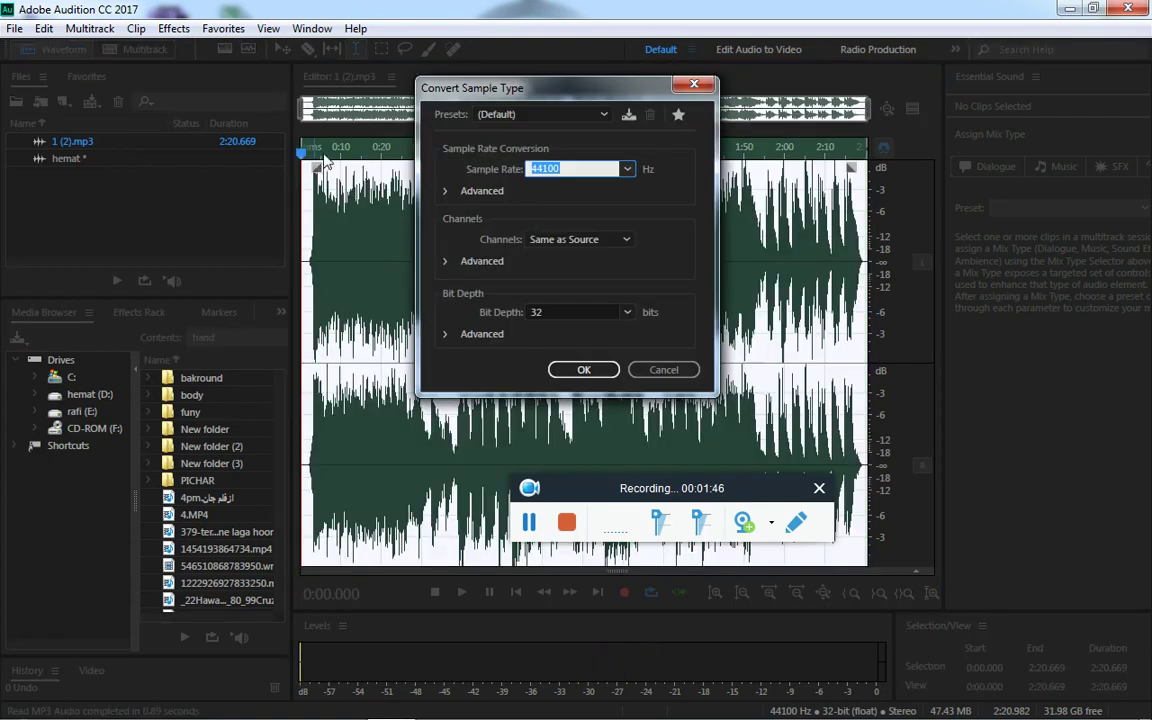
pyautogui.click(622, 241)
pyautogui.click(558, 257)
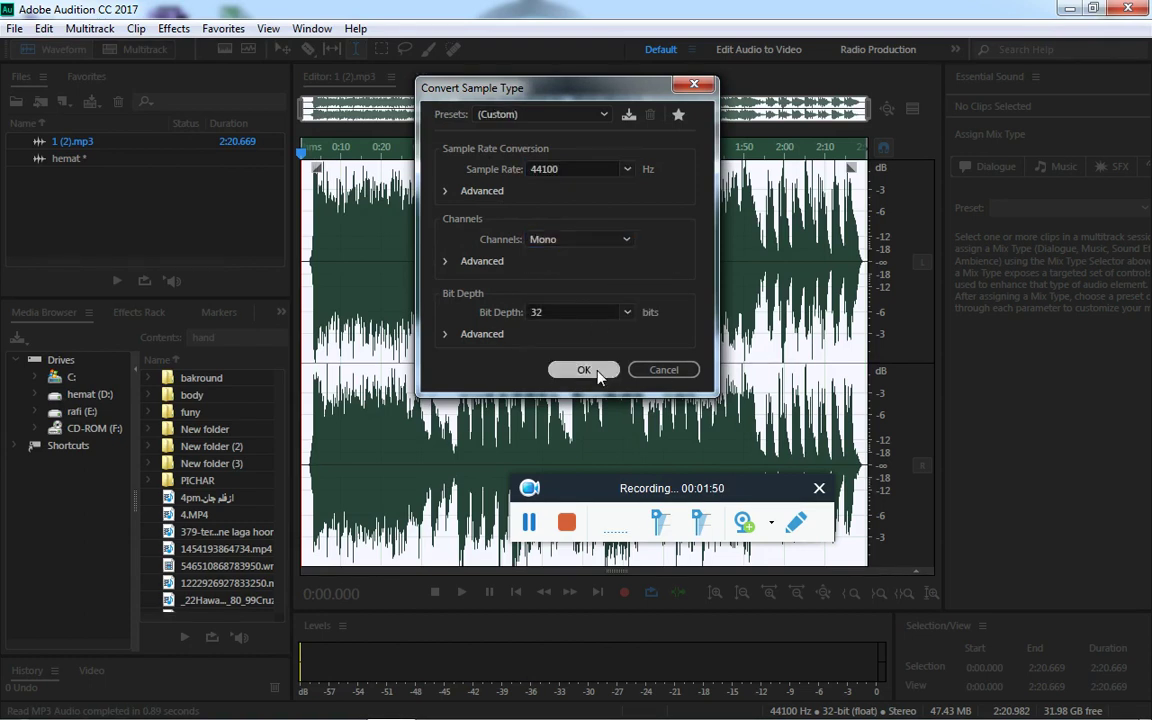
pyautogui.click(598, 372)
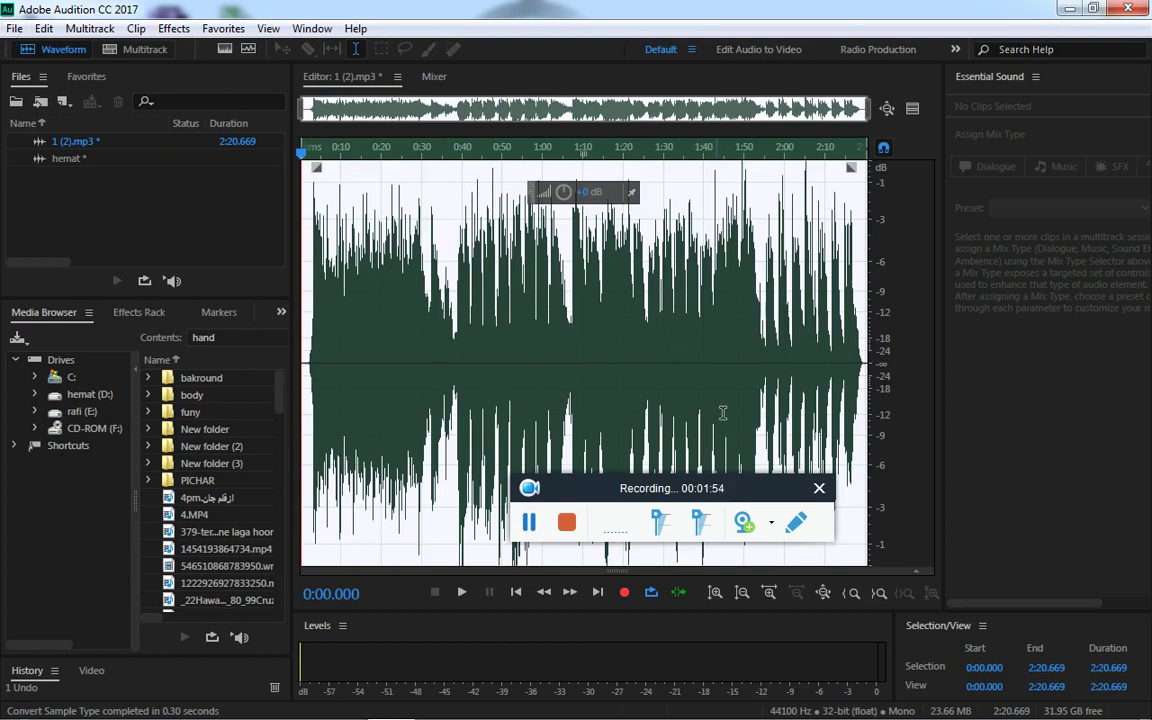
# - Listen briefly to the mono version of 1 (2).mp3 from about 0:40 and stop the playback
pyautogui.click(459, 356)
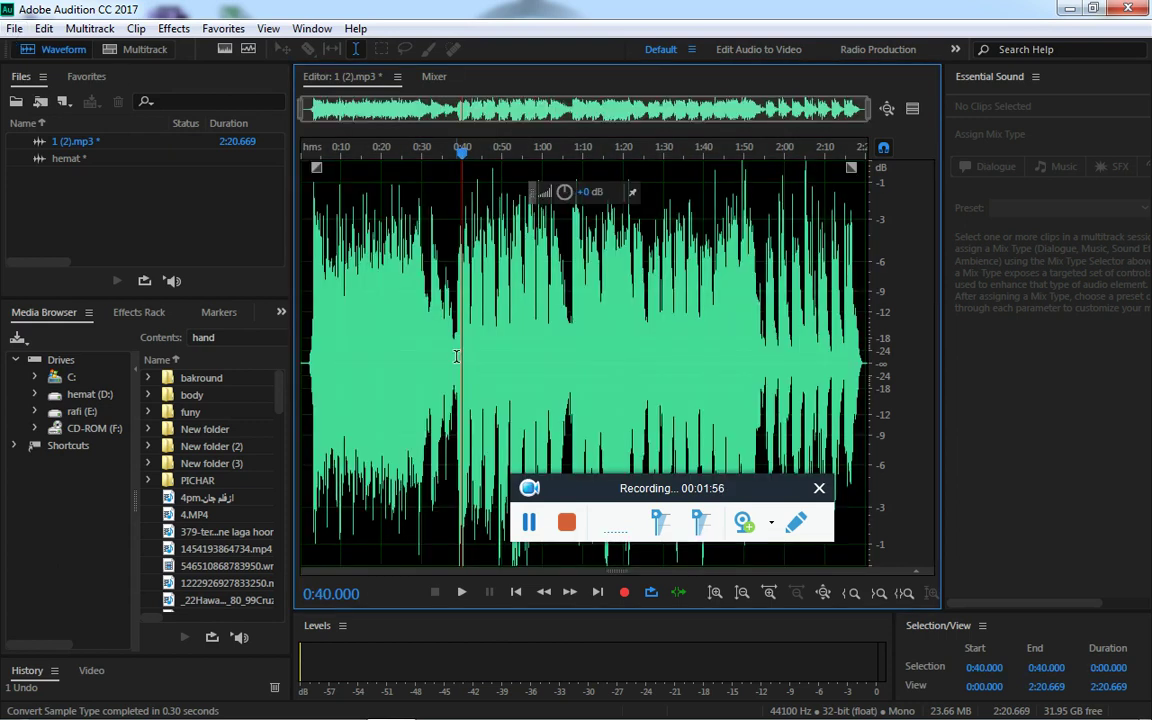
pyautogui.press('space')
pyautogui.press('space')
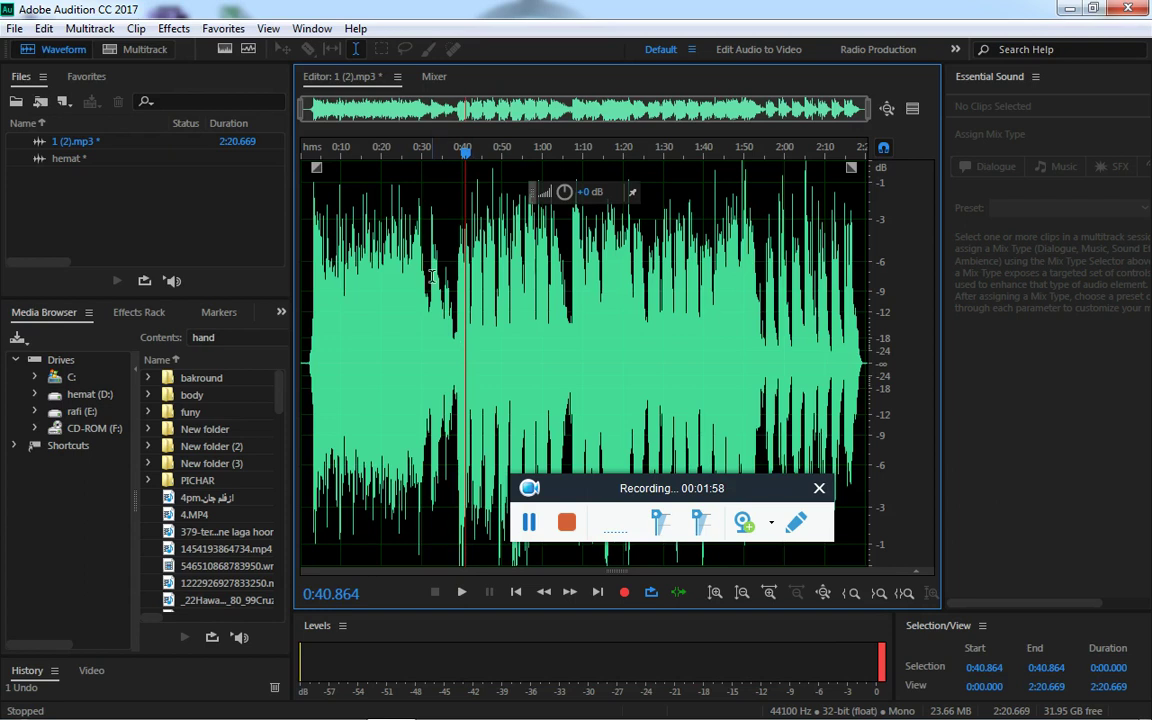
# - Start a new multitrack session and review its bit depth choices, keeping 32 (float)
pyautogui.click(15, 28)
pyautogui.moveTo(26, 52)
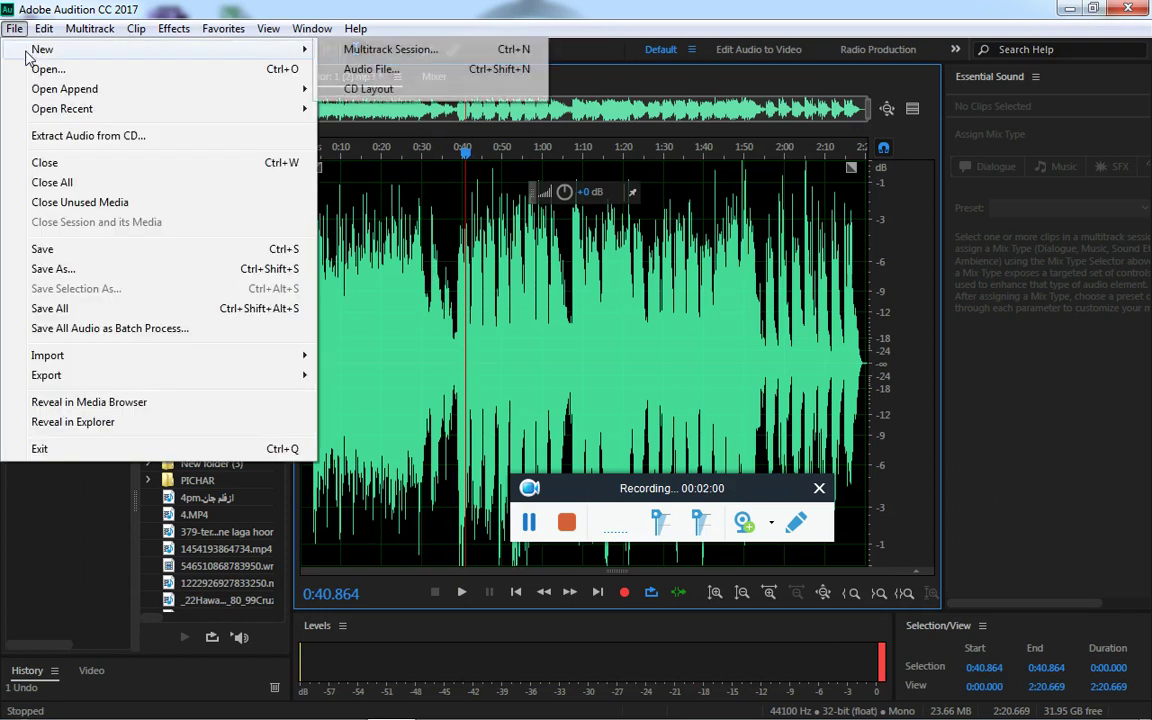
pyautogui.click(14, 30)
pyautogui.click(13, 31)
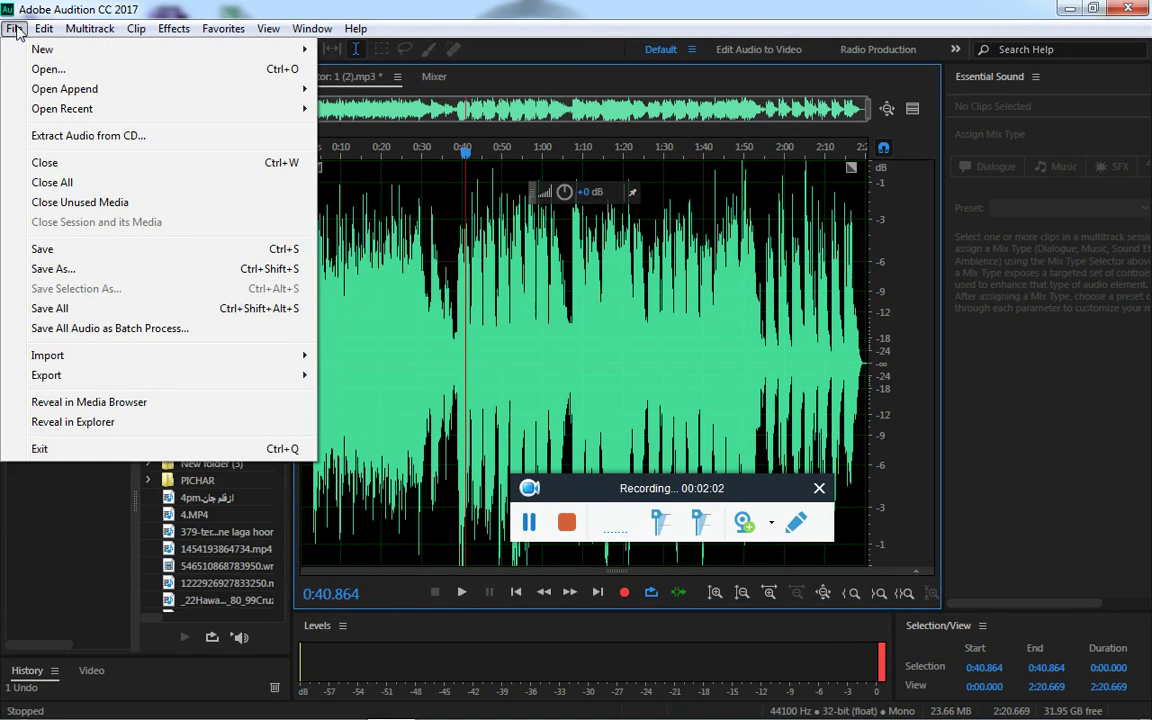
pyautogui.moveTo(42, 49)
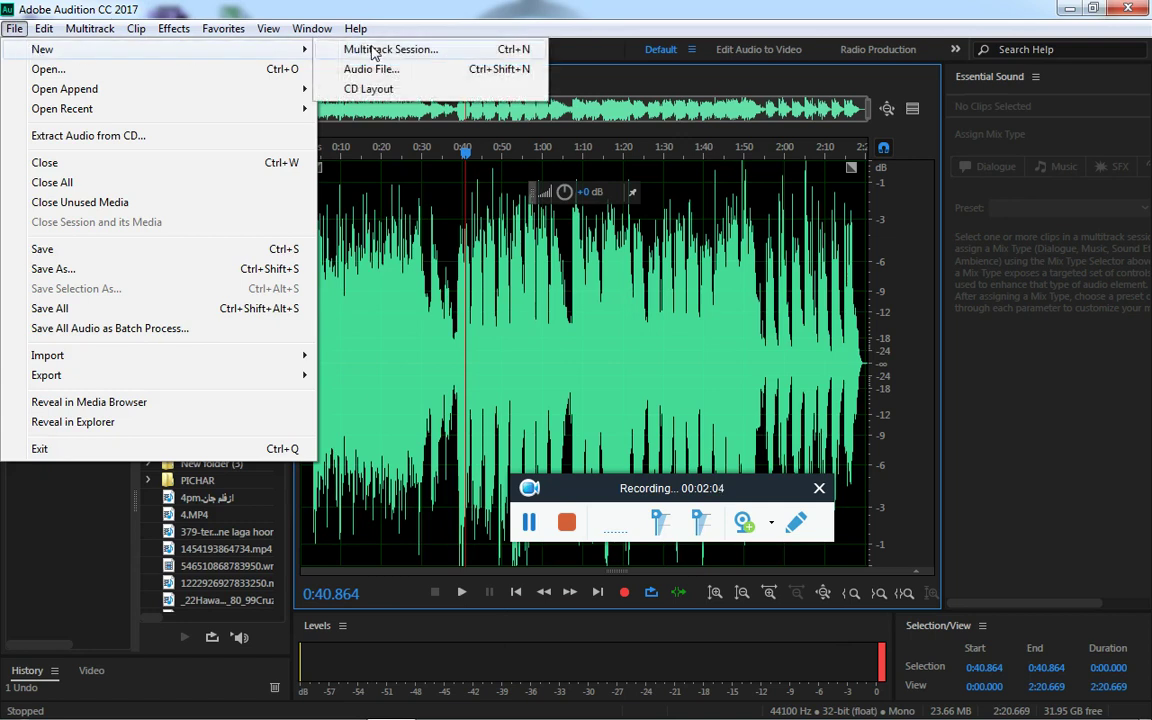
pyautogui.click(340, 49)
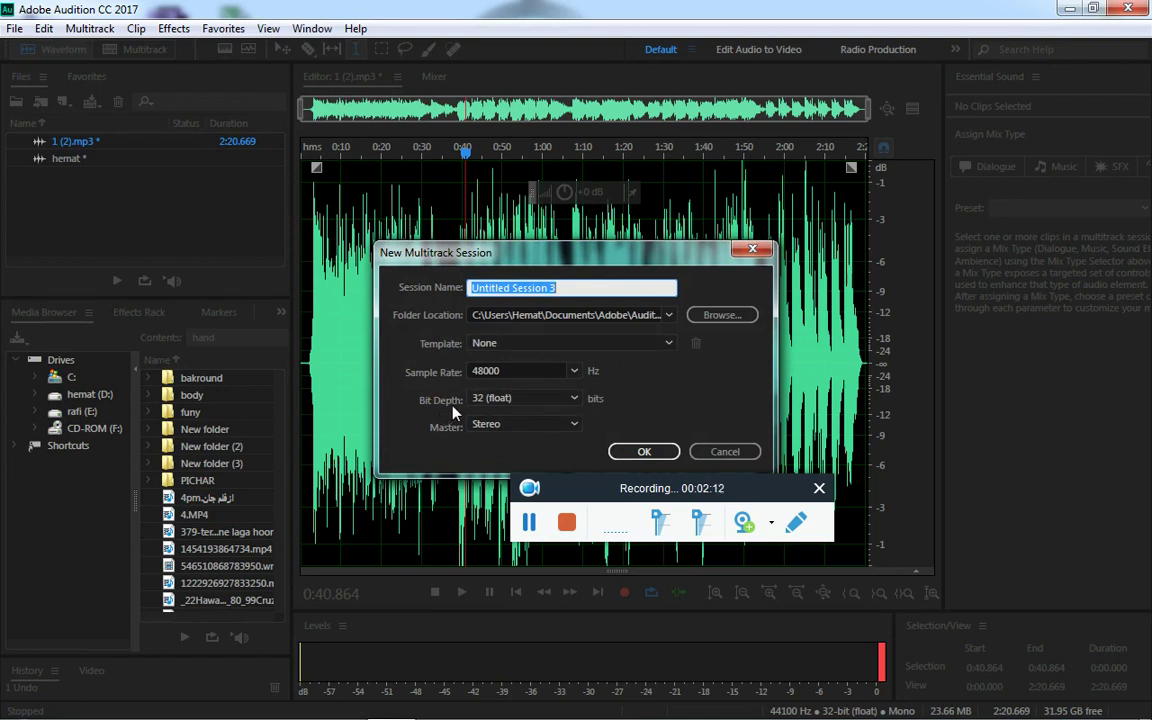
pyautogui.click(575, 399)
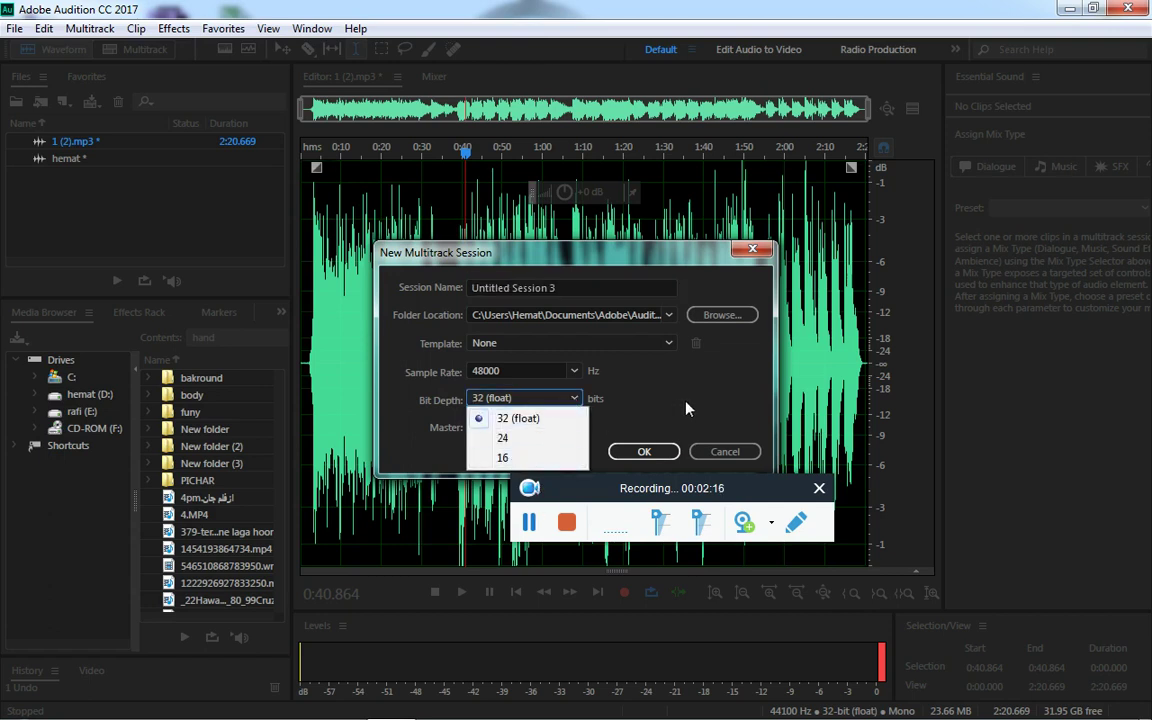
pyautogui.click(415, 432)
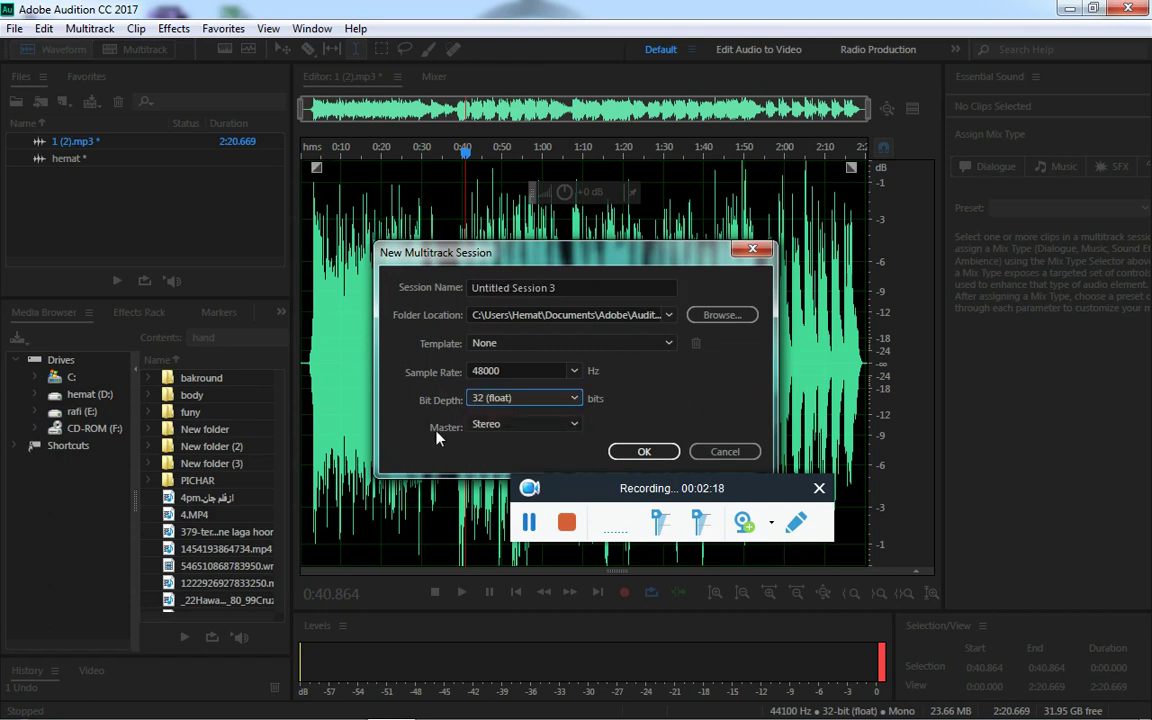
# - Set the session's master to Stereo and create it, overwriting the existing Untitled Session 3.sesx
pyautogui.click(577, 427)
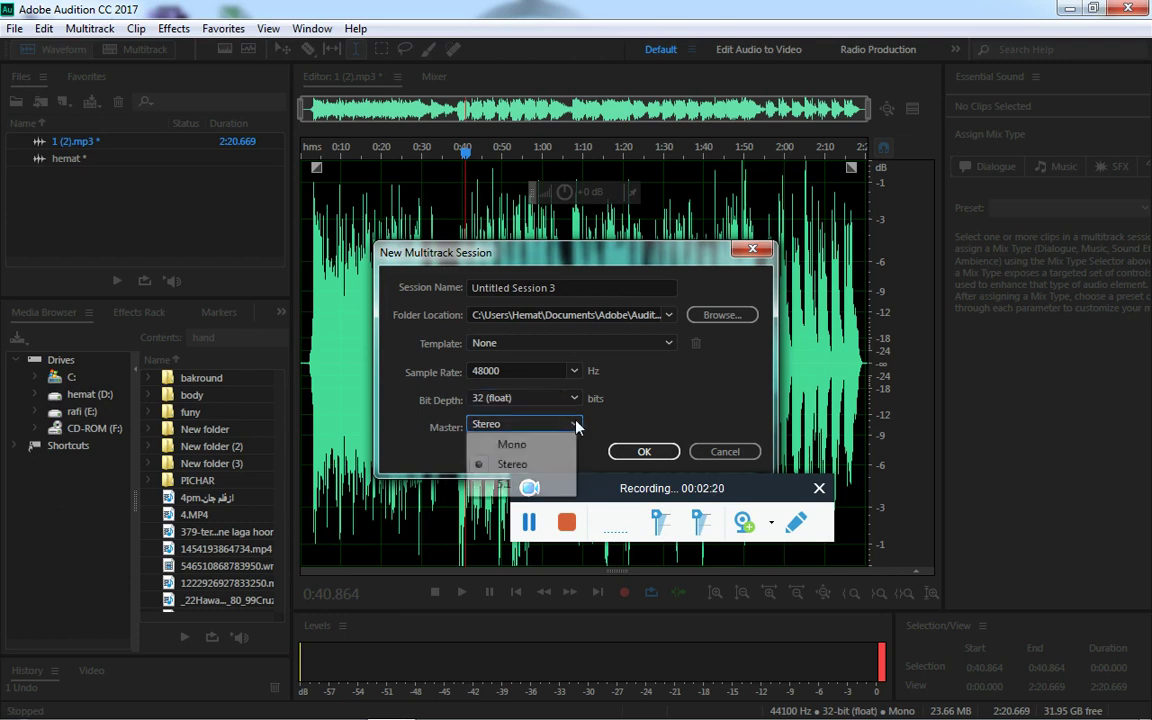
pyautogui.click(512, 445)
pyautogui.click(575, 426)
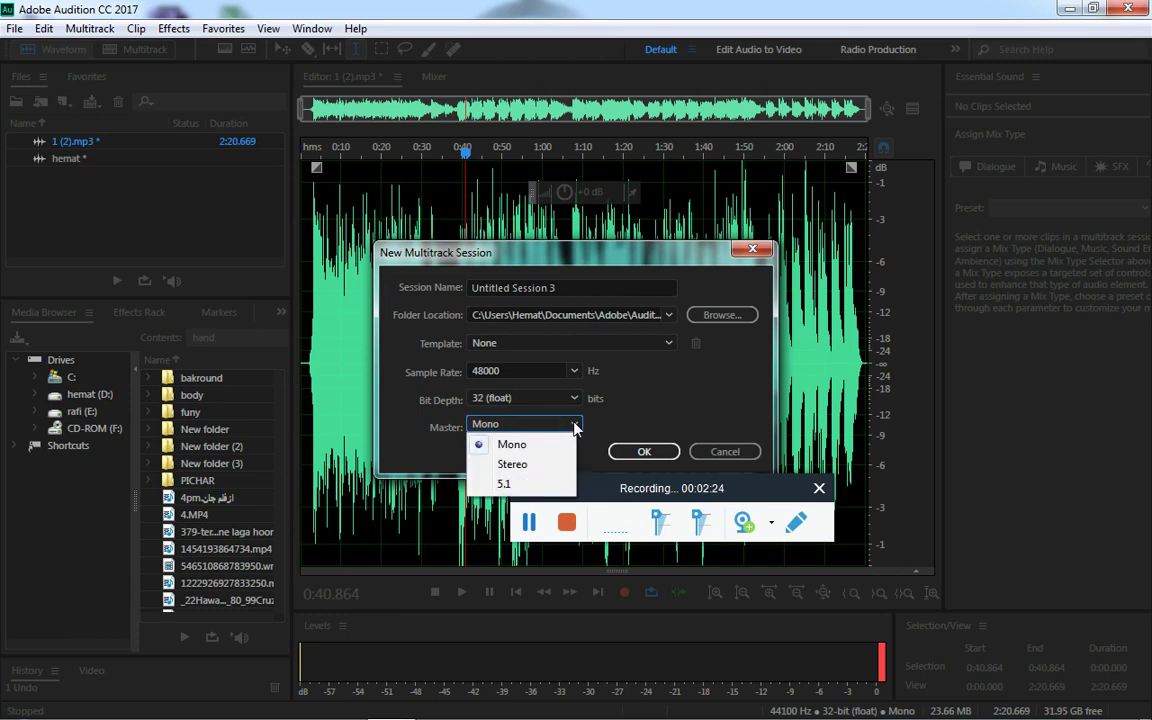
pyautogui.click(512, 465)
pyautogui.click(644, 451)
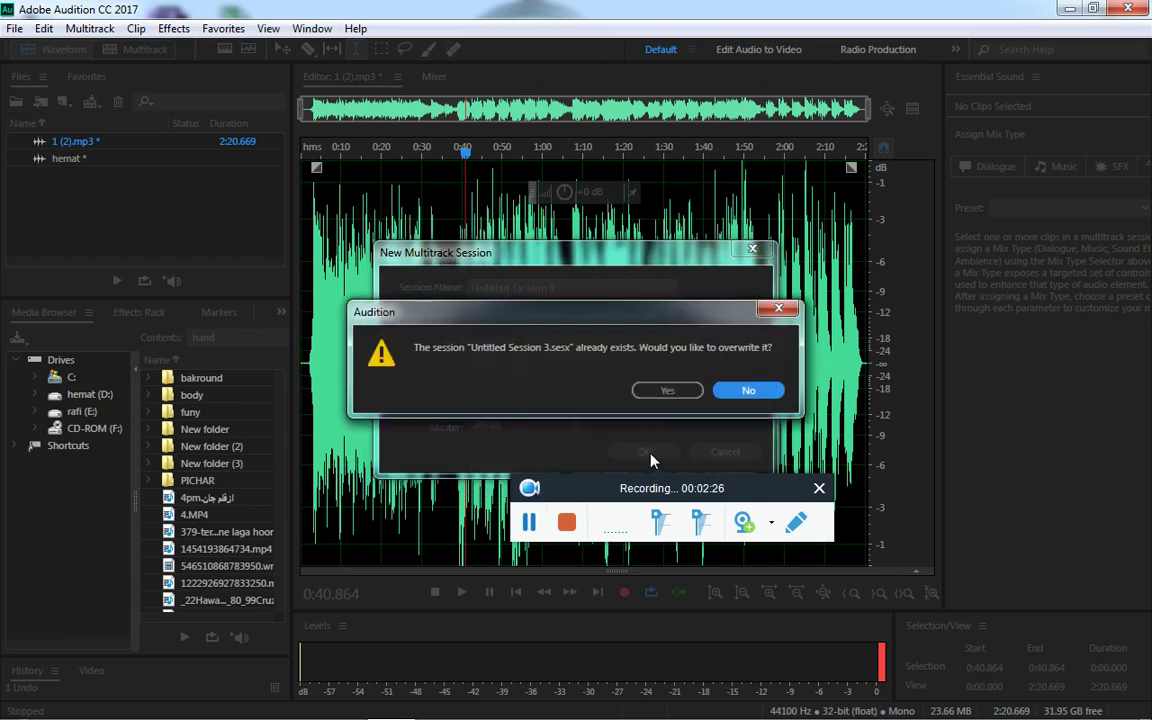
pyautogui.click(664, 391)
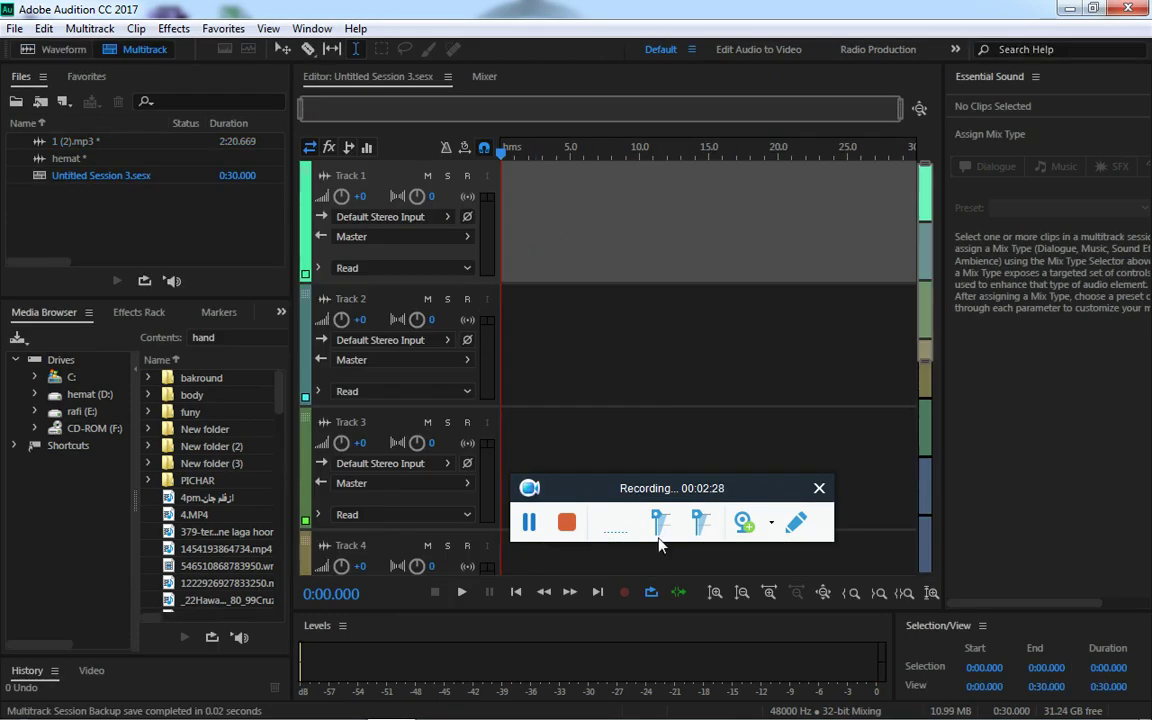
# - Create a new CD layout
pyautogui.click(15, 28)
pyautogui.moveTo(36, 49)
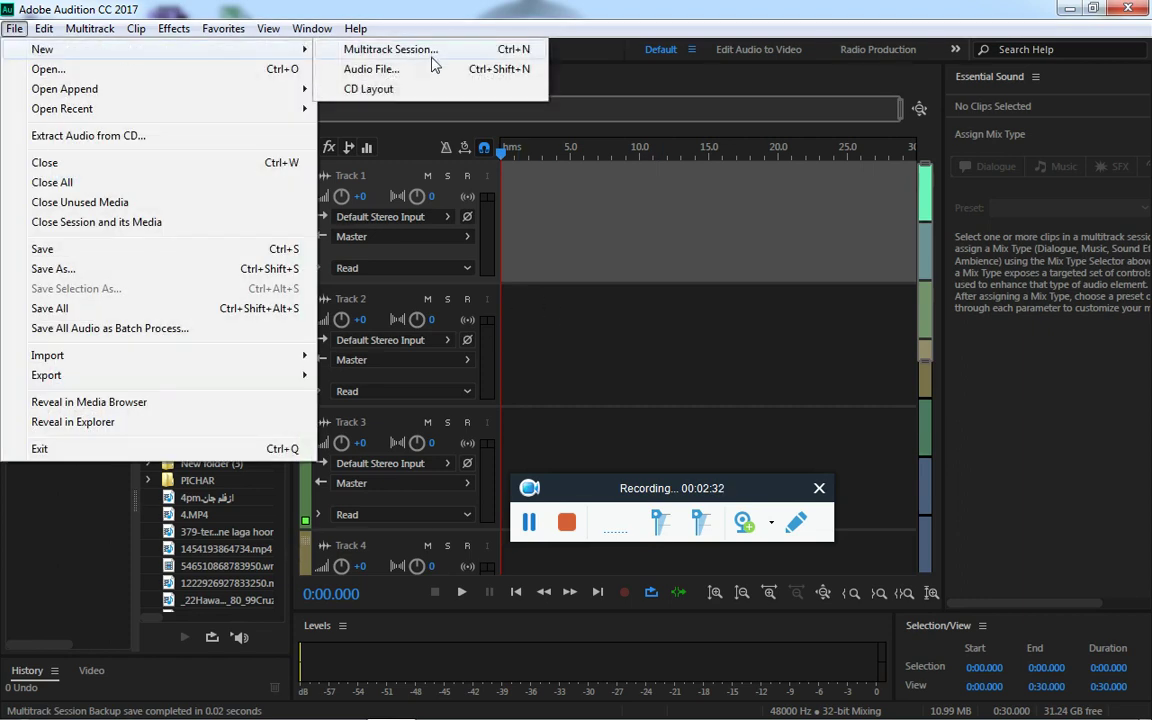
pyautogui.click(365, 89)
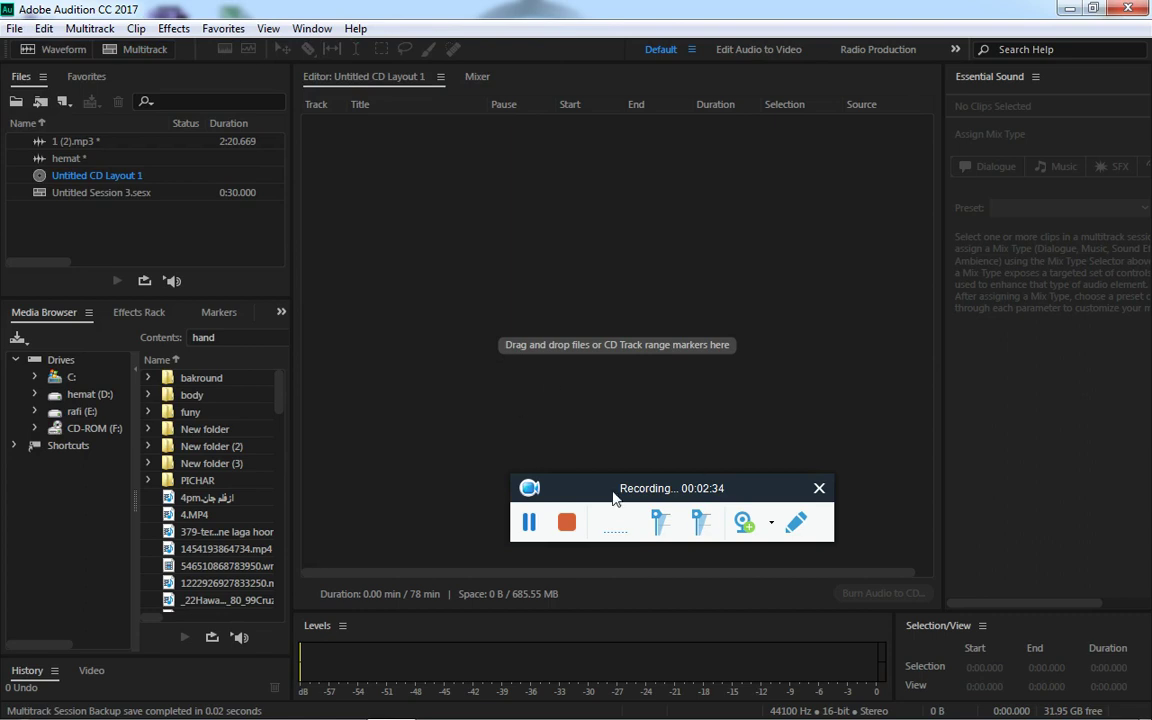
pyautogui.moveTo(753, 495); pyautogui.dragTo(1021, 556)
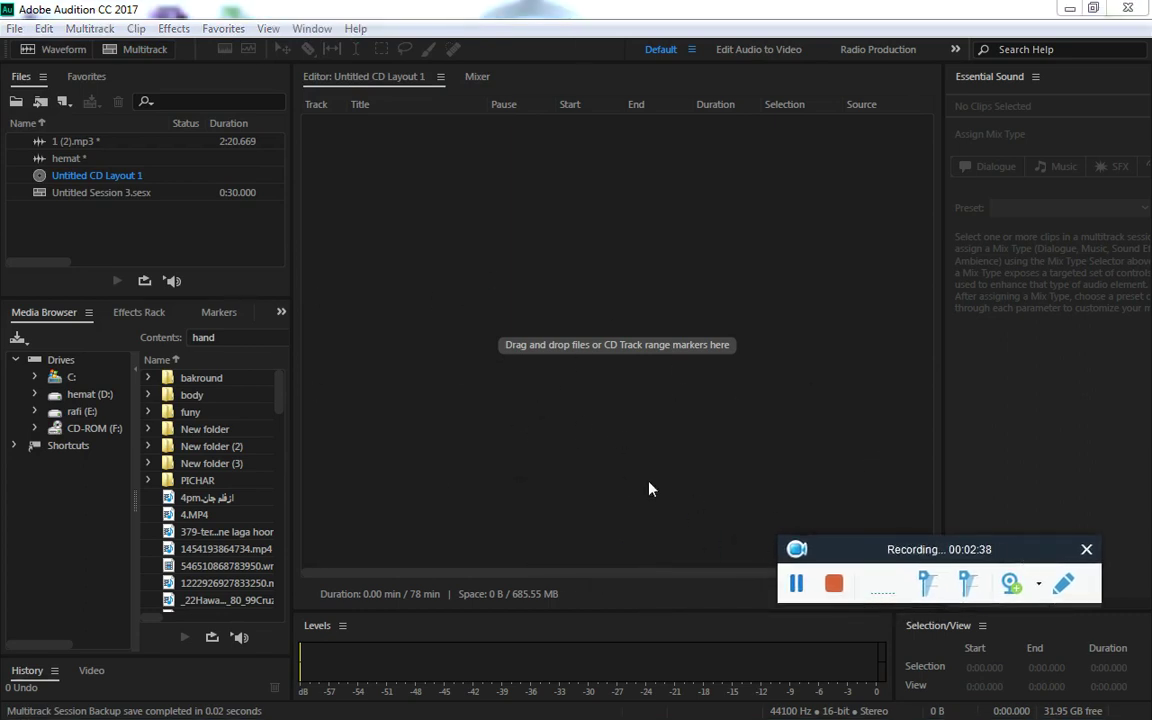
# - Open the audio file 1 (3).MP3 in the waveform editor
pyautogui.click(14, 28)
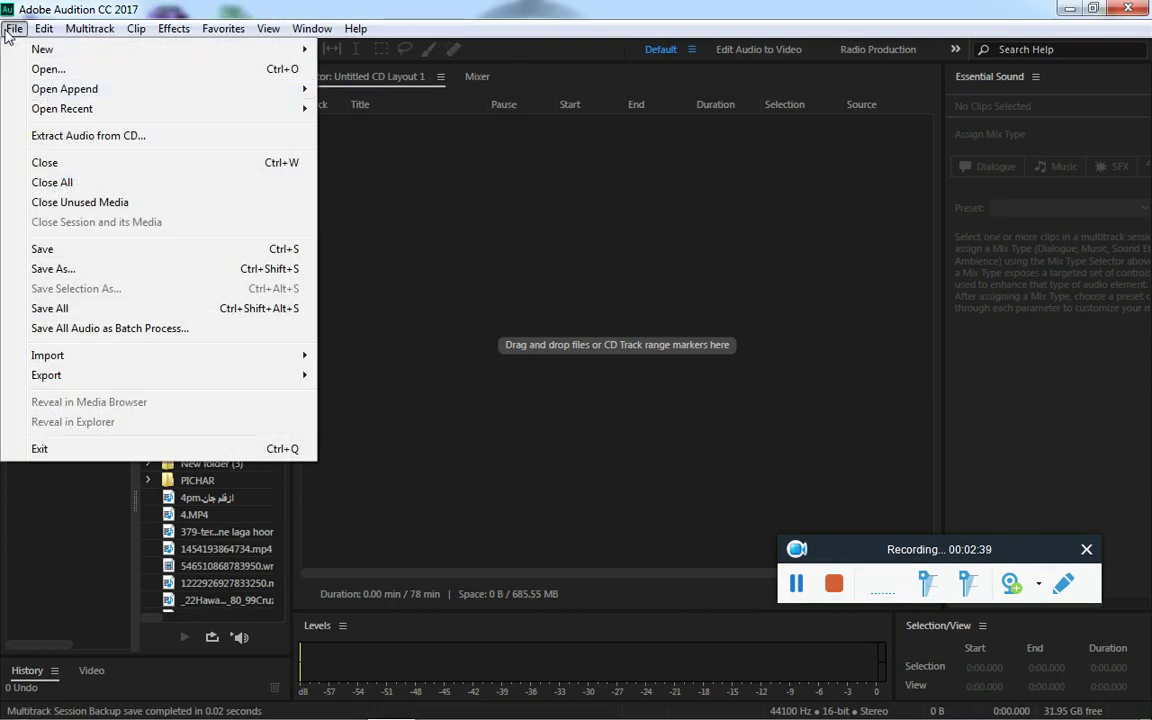
pyautogui.click(45, 69)
pyautogui.click(216, 218)
pyautogui.click(420, 440)
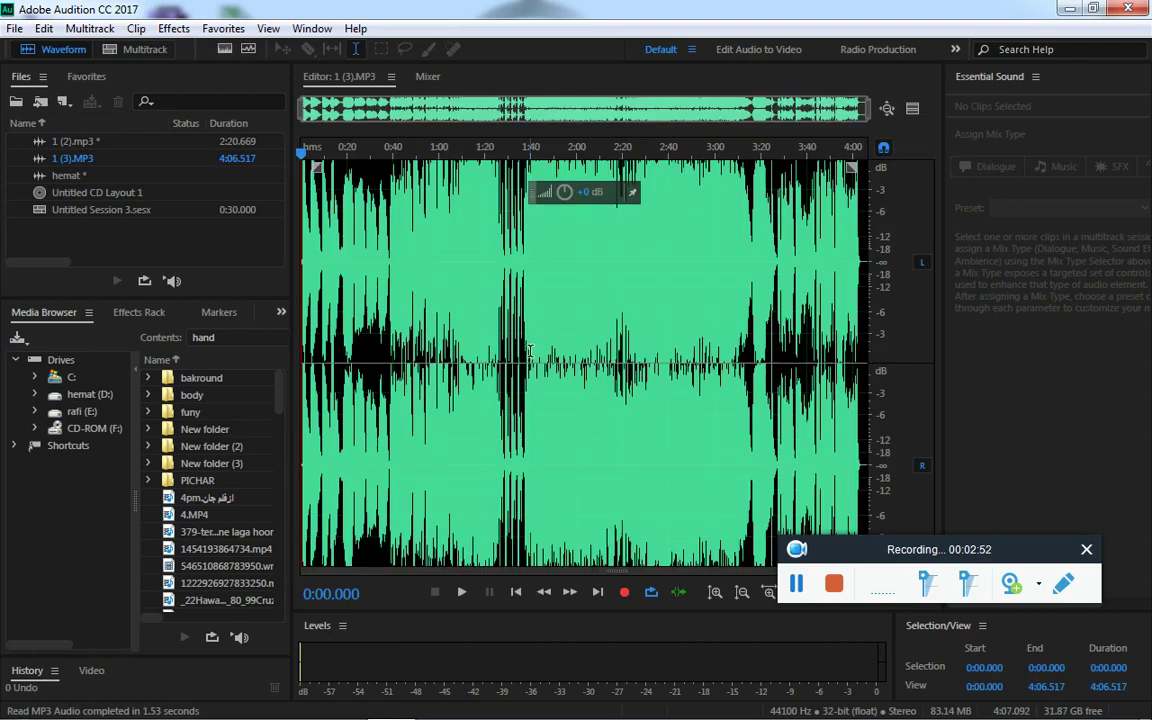
# - Append Gran Afghanistan tracks 1 to 3 from the desktop's New folder into one new audio file
pyautogui.click(15, 28)
pyautogui.moveTo(50, 91)
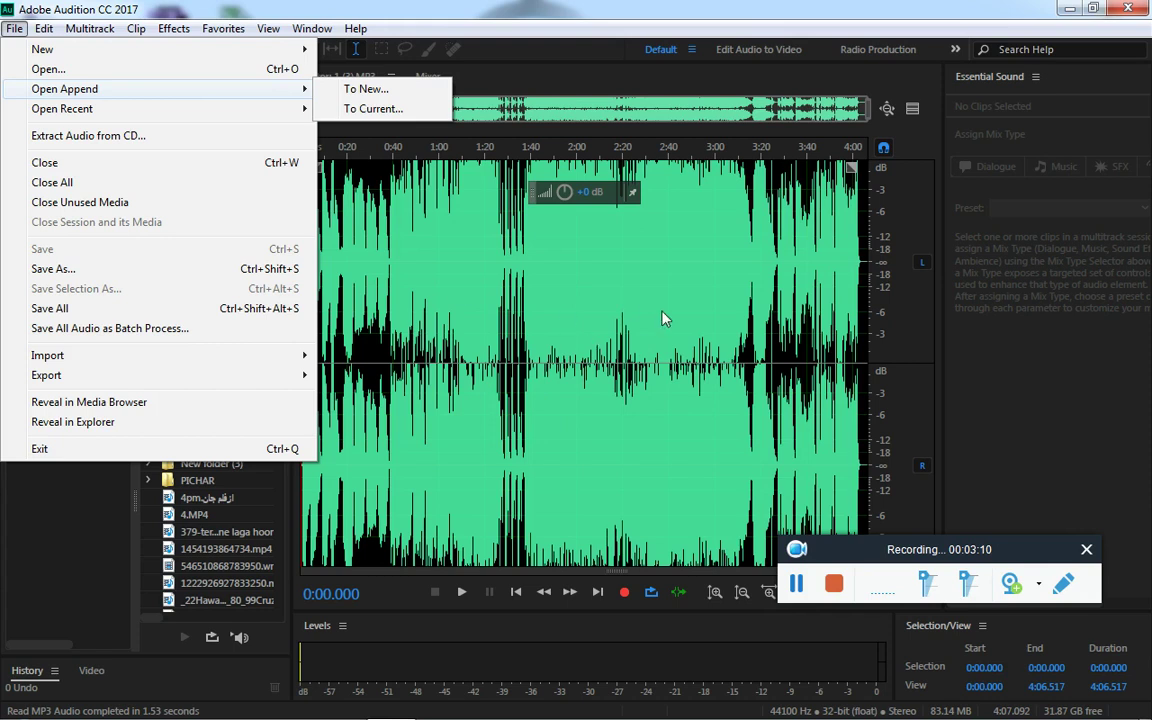
pyautogui.click(348, 90)
pyautogui.moveTo(183, 203); pyautogui.dragTo(180, 236)
pyautogui.click(74, 165)
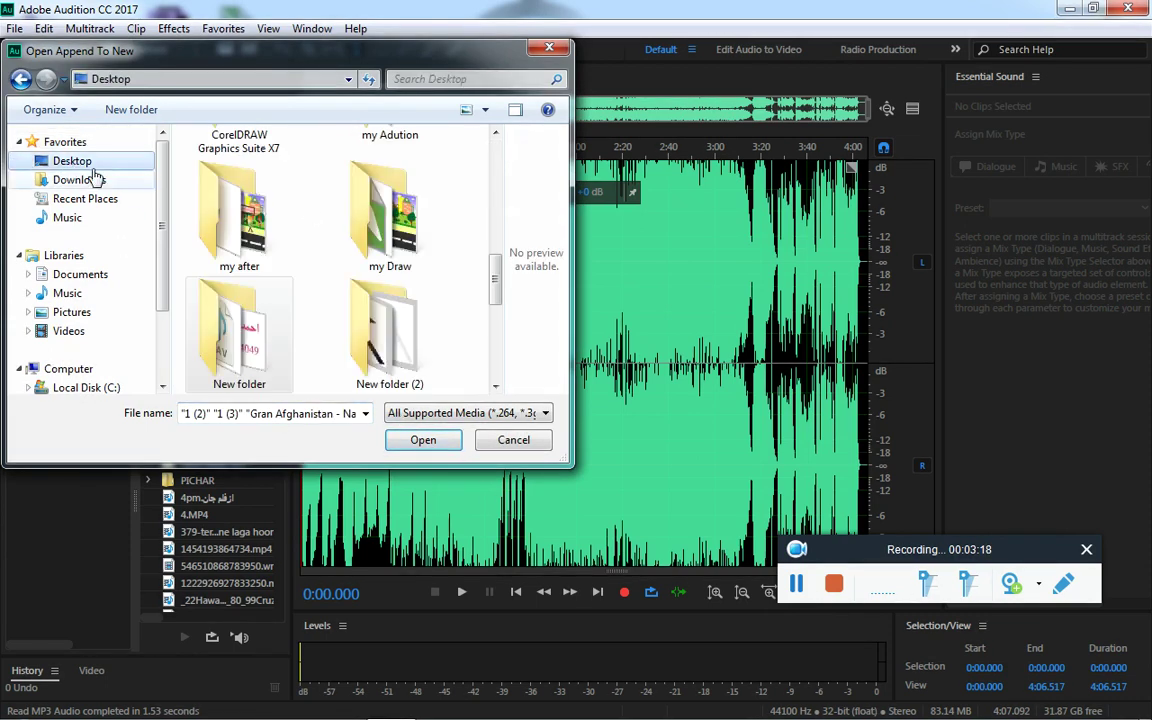
pyautogui.scroll(-5, 496, 313)
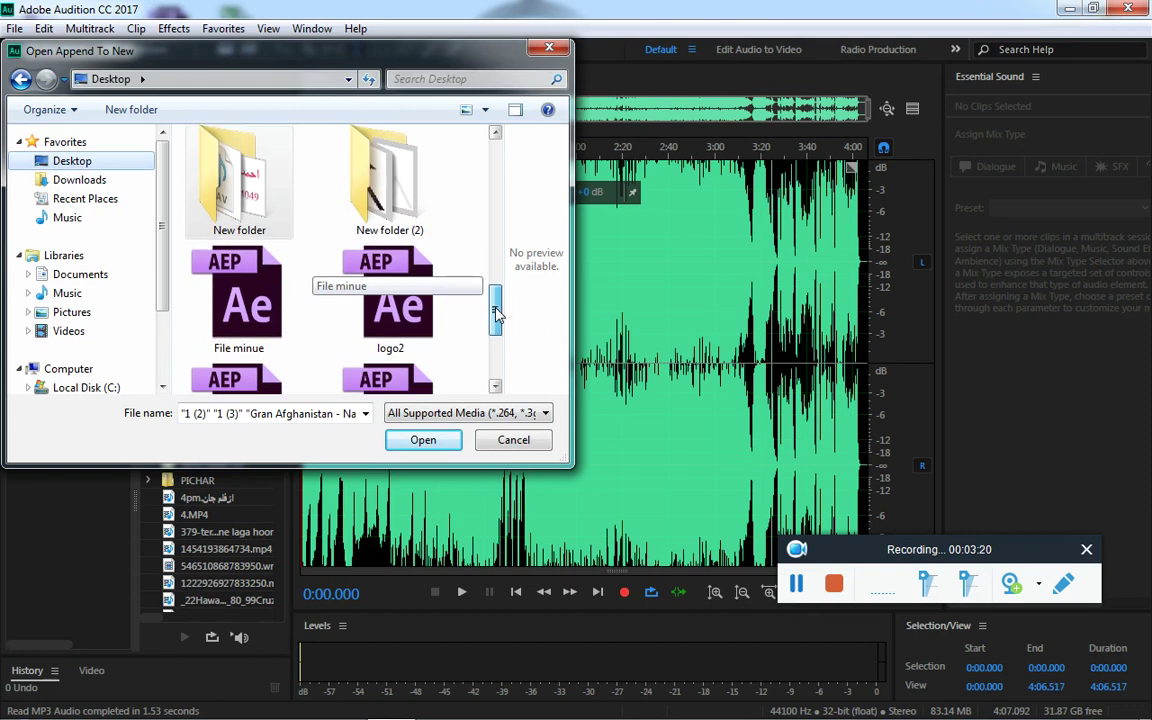
pyautogui.doubleClick(274, 224)
pyautogui.scroll(-3, 220, 290)
pyautogui.scroll(2, 217, 288)
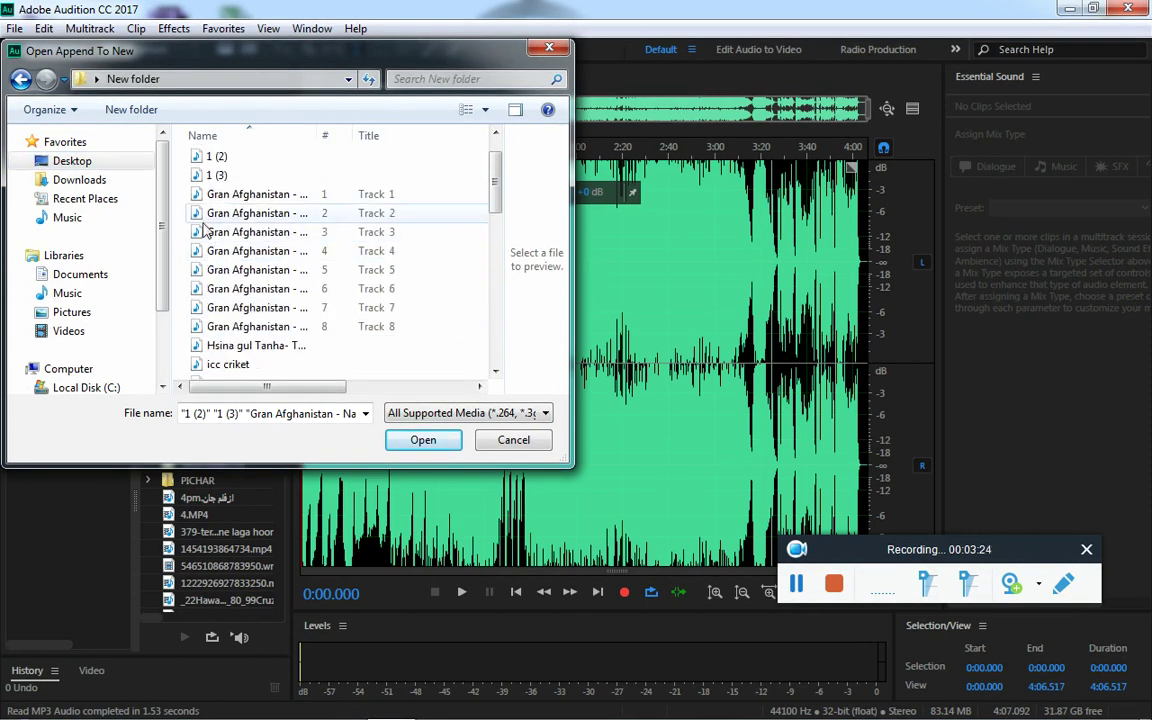
pyautogui.moveTo(186, 187); pyautogui.dragTo(197, 278)
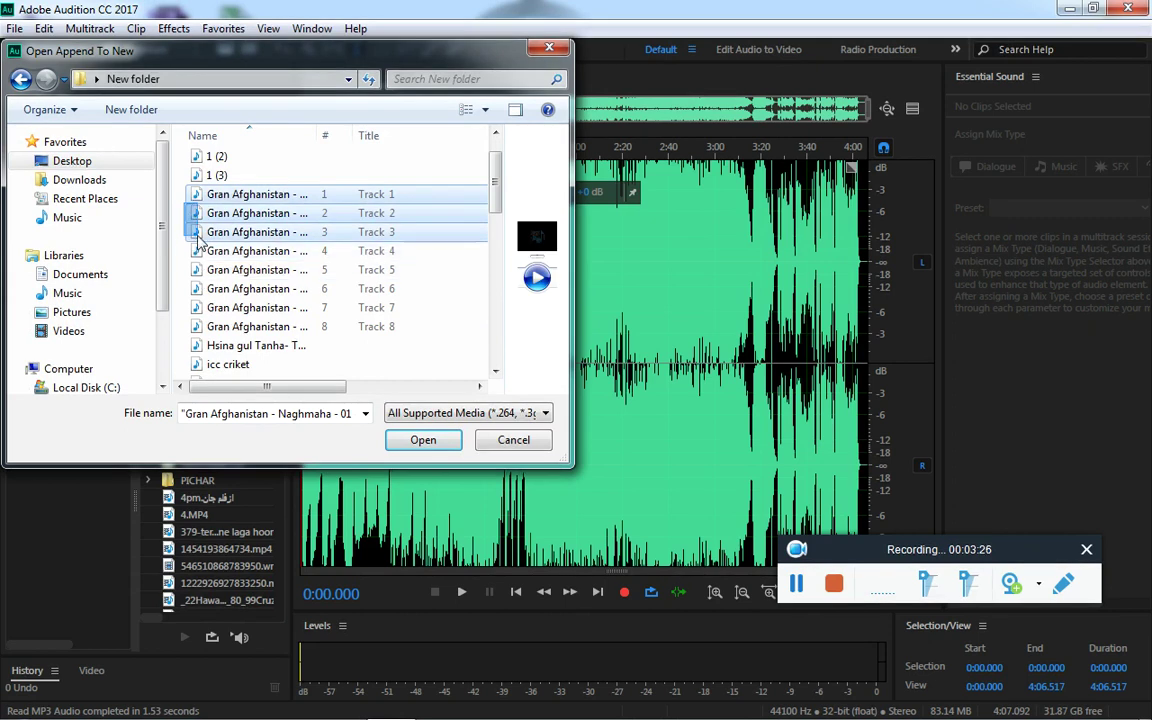
pyautogui.click(448, 440)
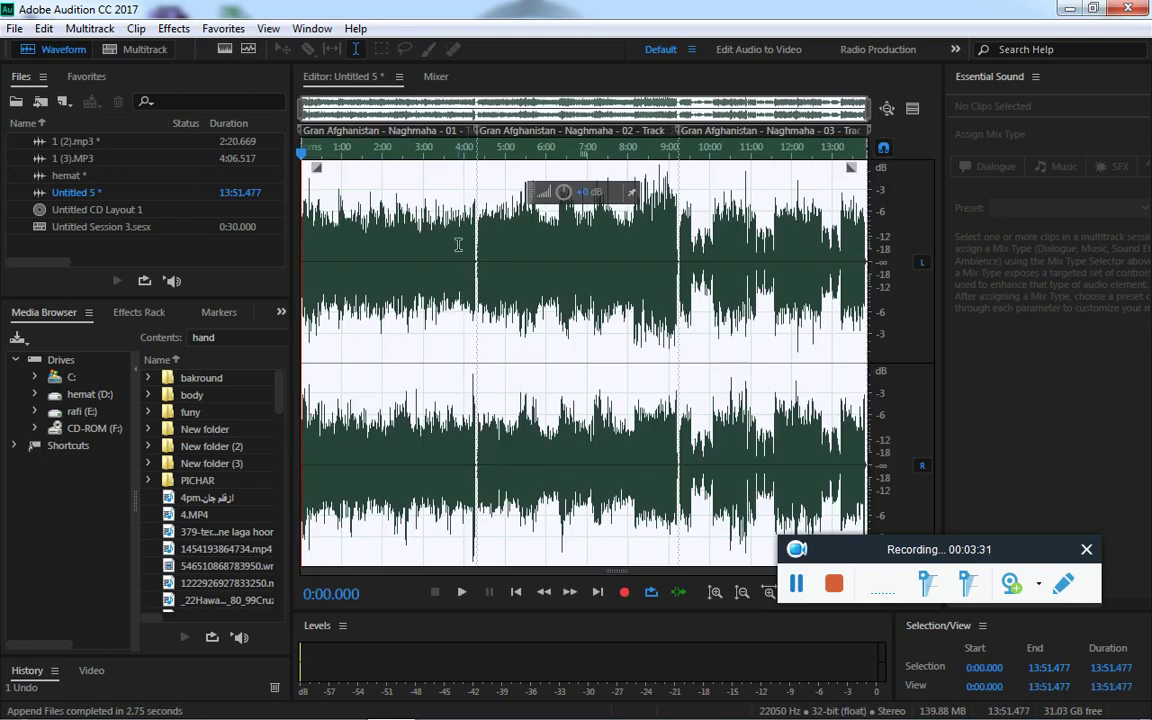
# - Examine the joins between the appended tracks in the new file's waveform
pyautogui.tripleClick(490, 247)
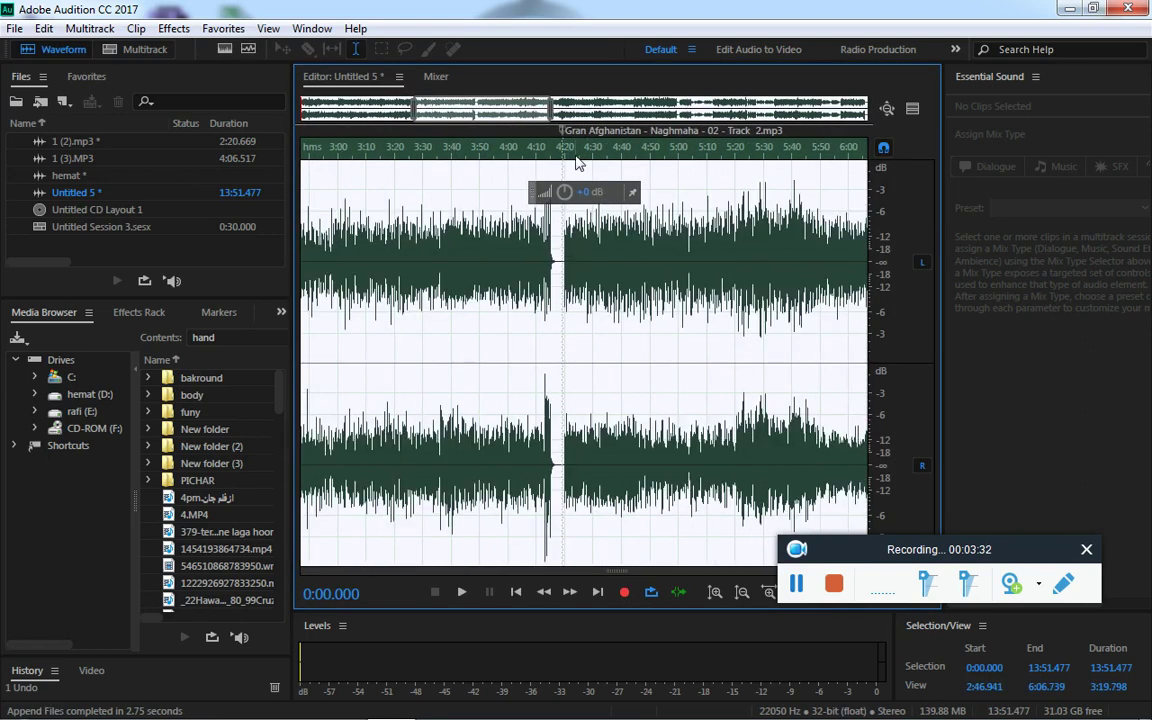
pyautogui.scroll(-2, 510, 115)
pyautogui.scroll(-5, 650, 210)
pyautogui.scroll(-3, 770, 227)
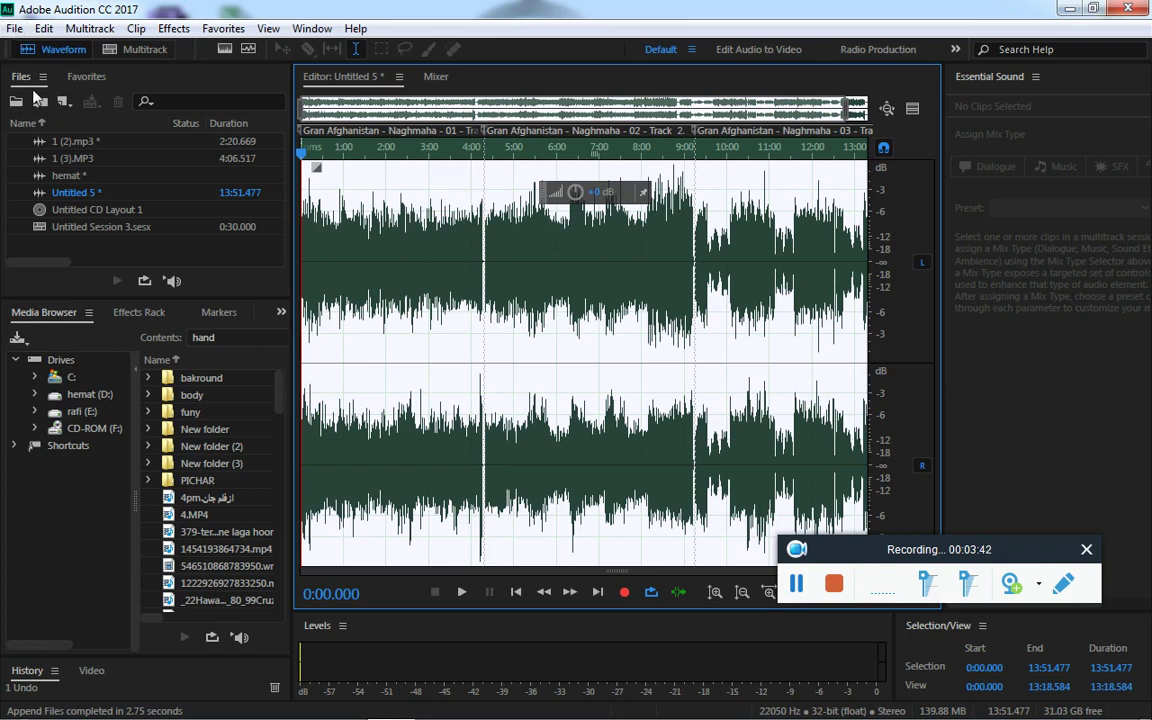
pyautogui.click(15, 28)
pyautogui.moveTo(62, 89)
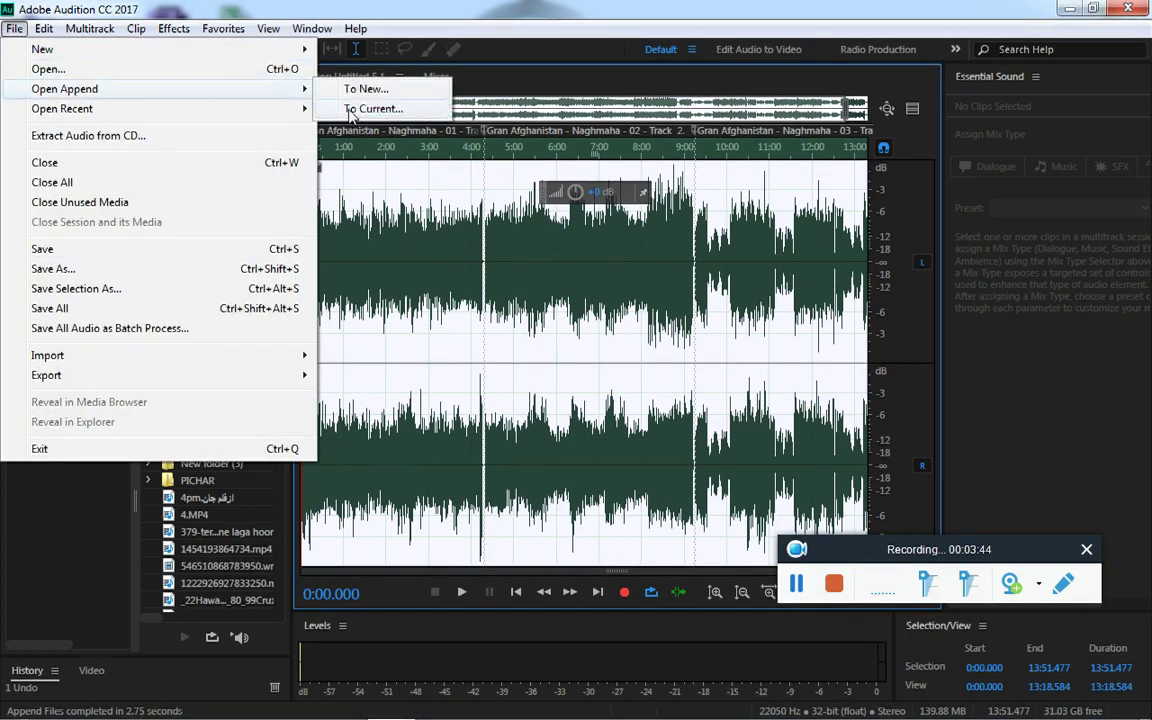
pyautogui.click(429, 190)
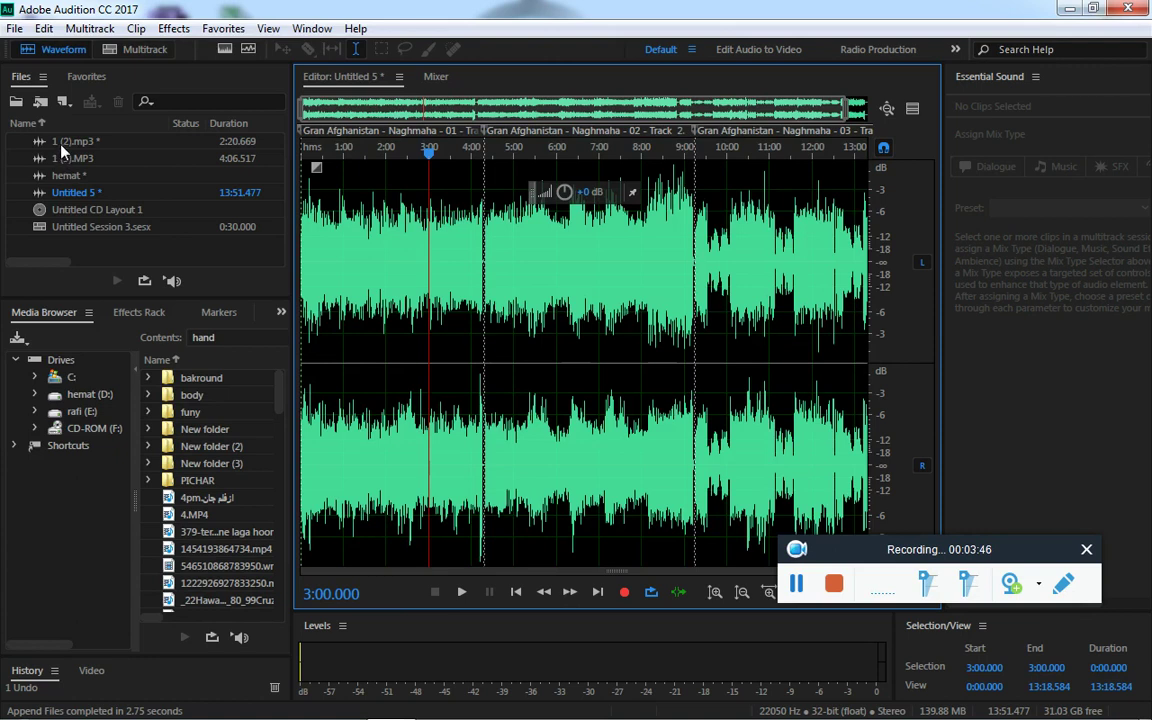
# - Show hemat and Untitled 5 in the editor, ending with 1 (2).mp3 and its playhead at the start
pyautogui.doubleClick(72, 175)
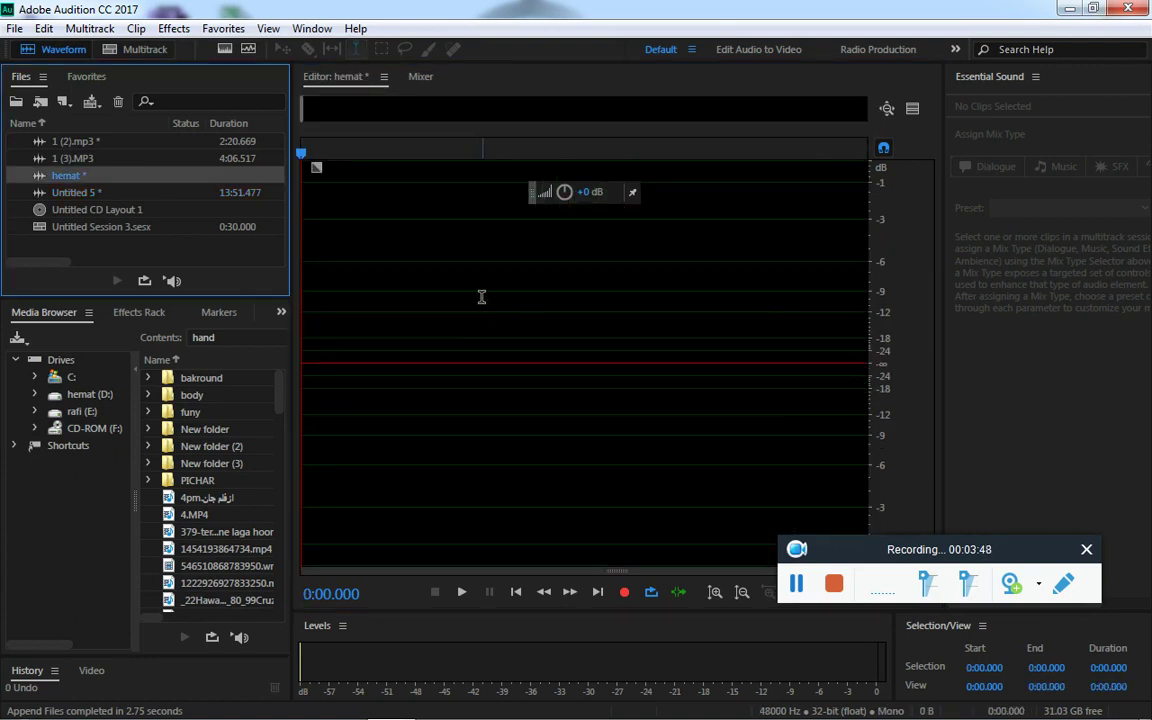
pyautogui.moveTo(62, 192); pyautogui.dragTo(475, 345)
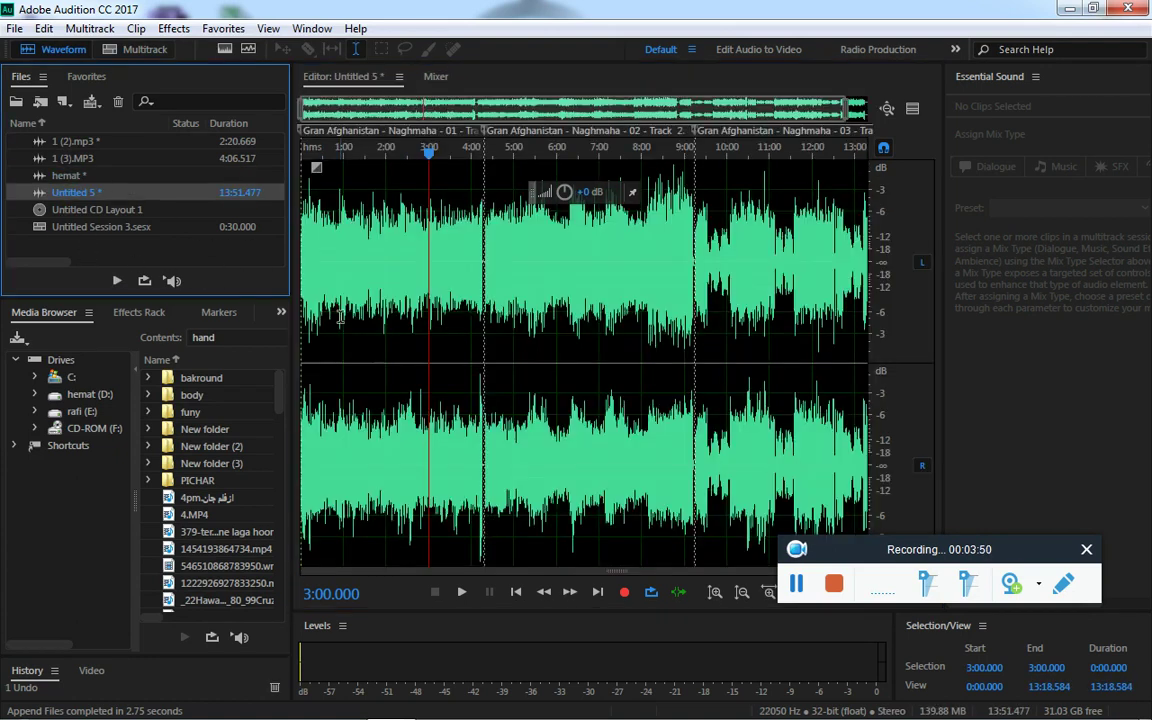
pyautogui.moveTo(71, 144); pyautogui.dragTo(563, 353)
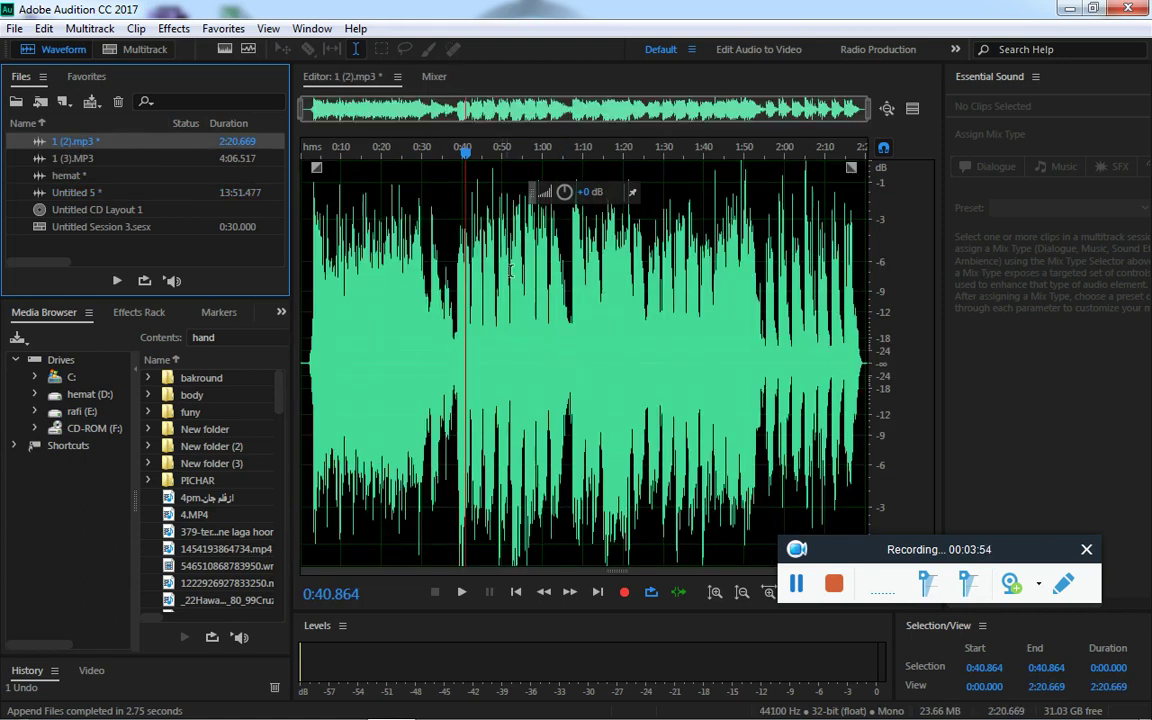
pyautogui.moveTo(432, 147); pyautogui.dragTo(290, 175)
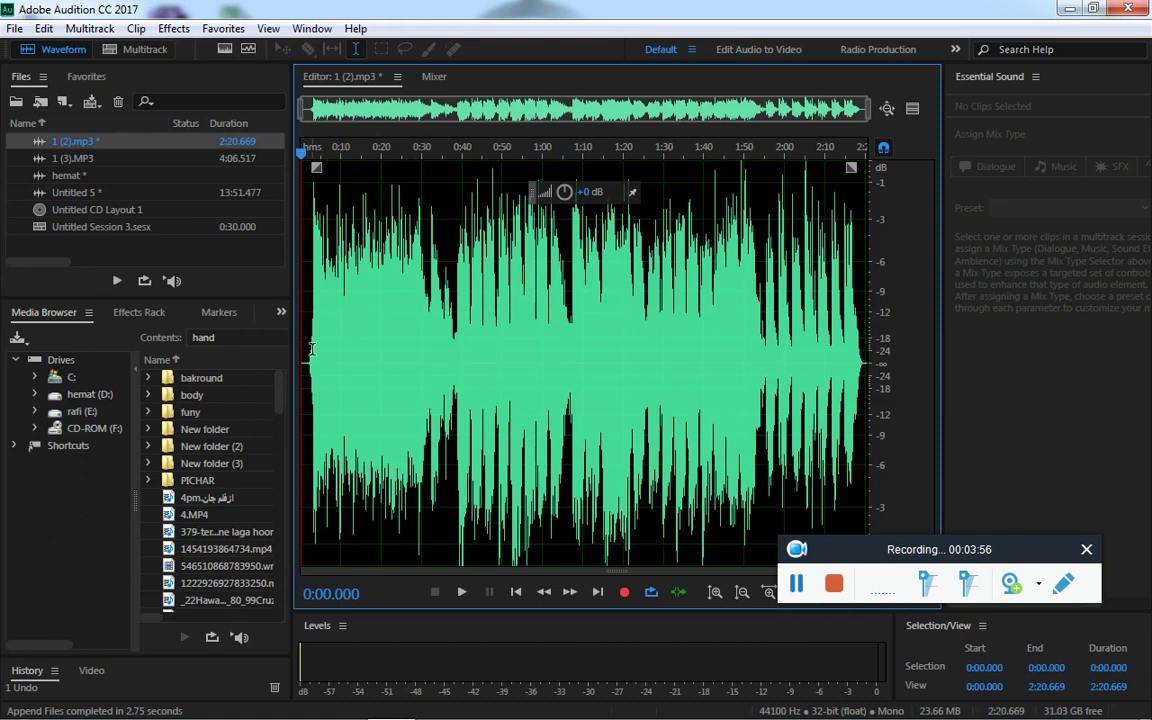
# - Append 1 (3).MP3 to the currently open file 1 (2).mp3
pyautogui.click(14, 28)
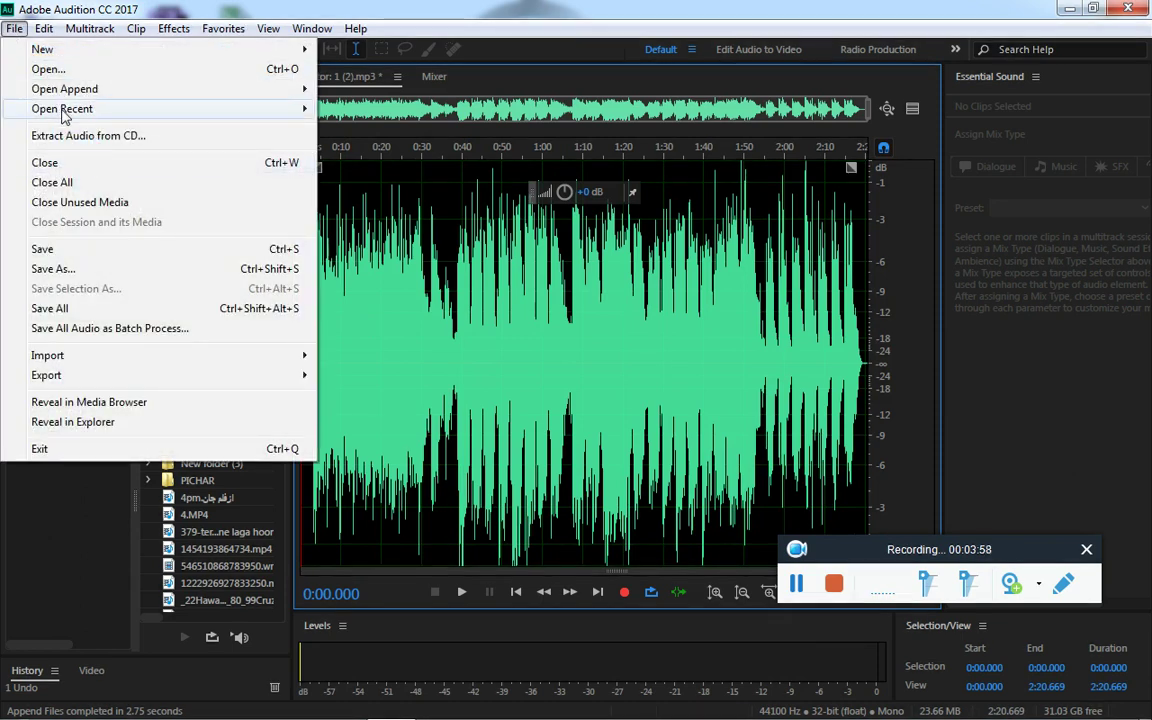
pyautogui.moveTo(60, 88)
pyautogui.click(372, 108)
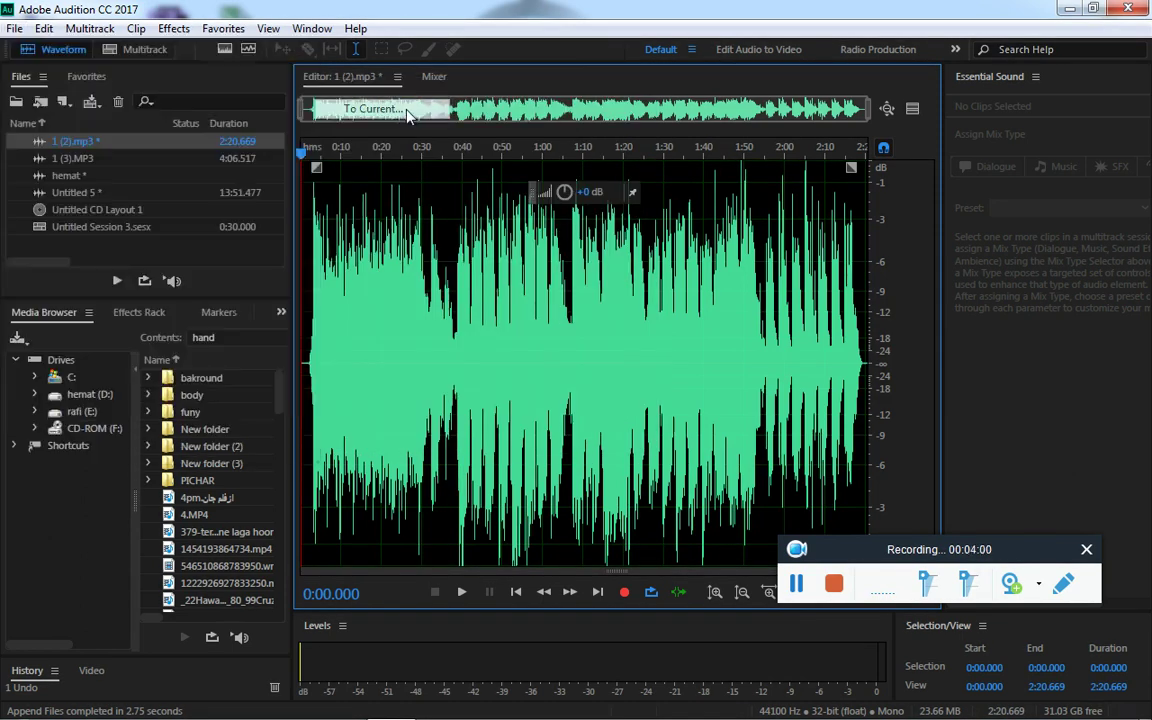
pyautogui.click(230, 218)
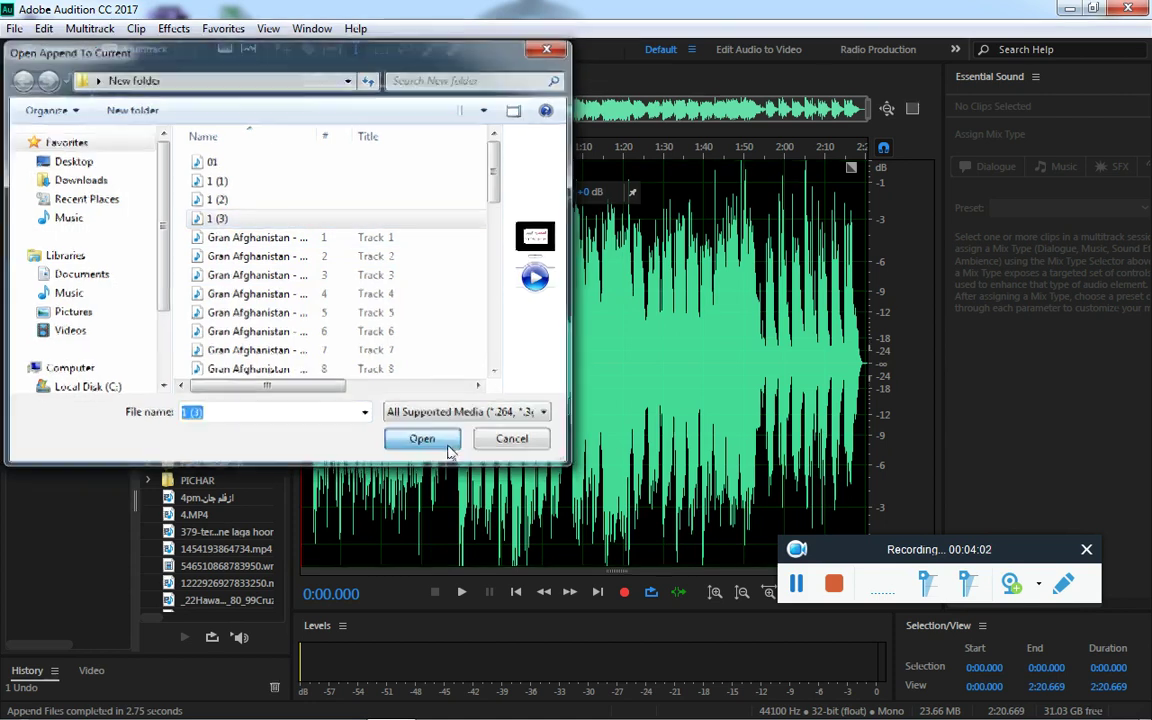
pyautogui.click(440, 440)
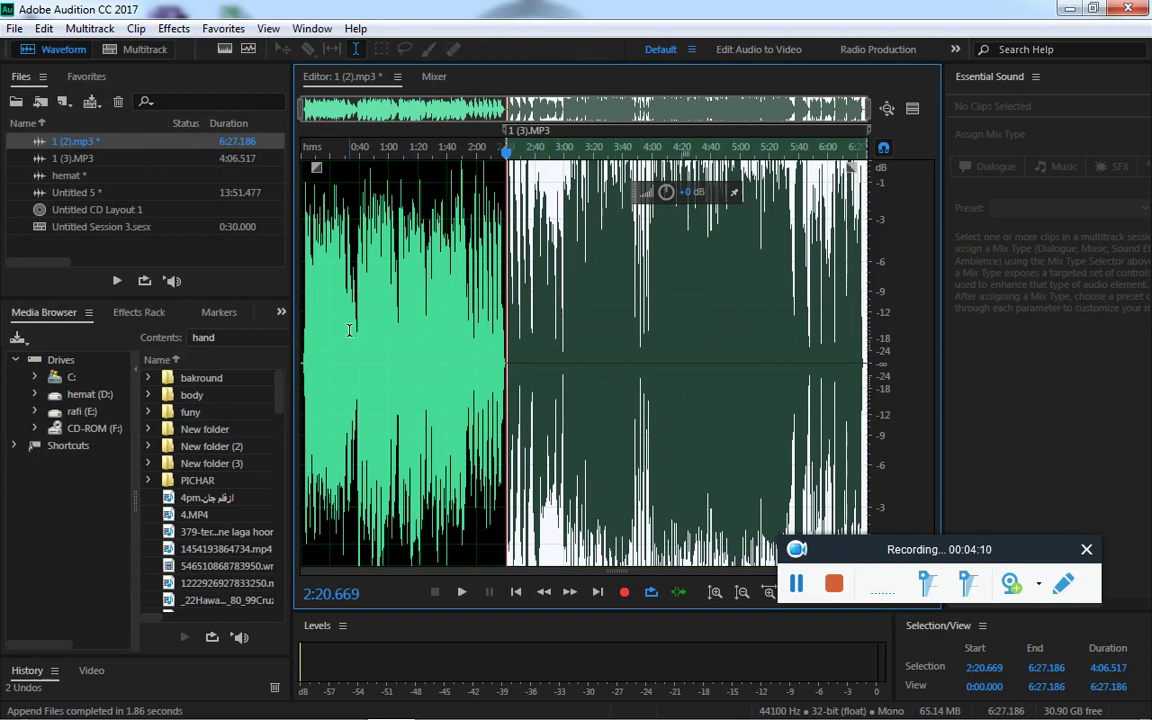
# - Review the list of recently opened sessions and files and the command for extracting audio from a CD
pyautogui.click(14, 28)
pyautogui.moveTo(48, 112)
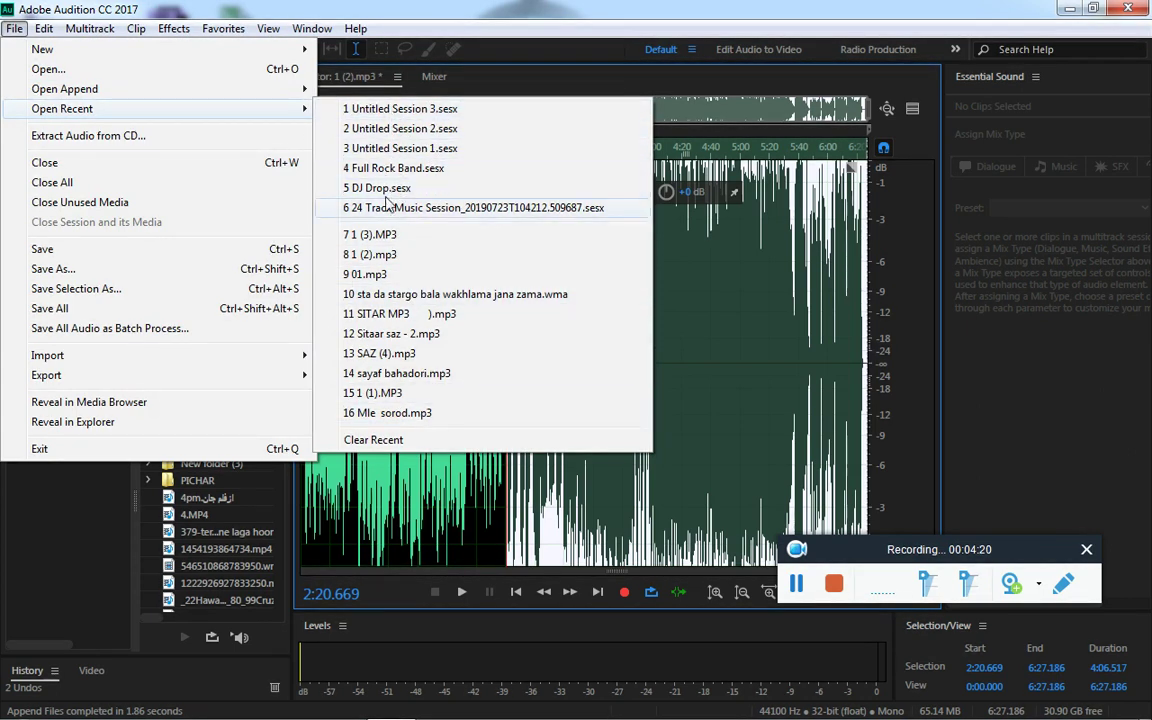
pyautogui.click(354, 441)
pyautogui.click(15, 29)
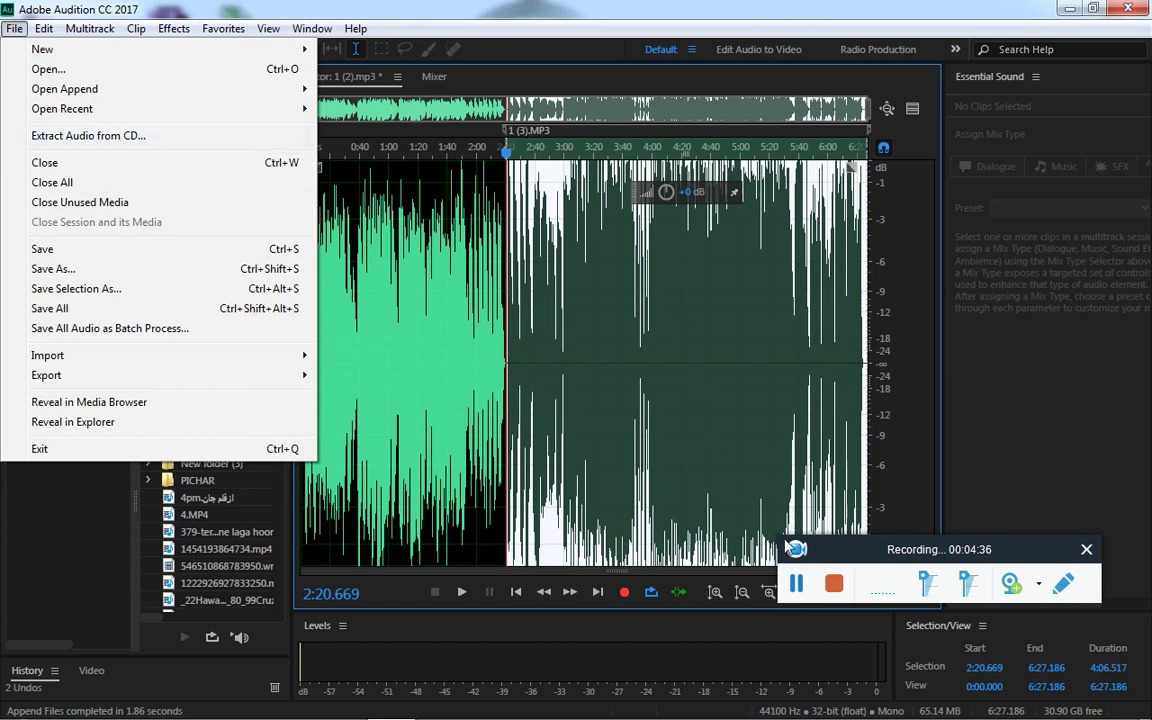
pyautogui.click(716, 522)
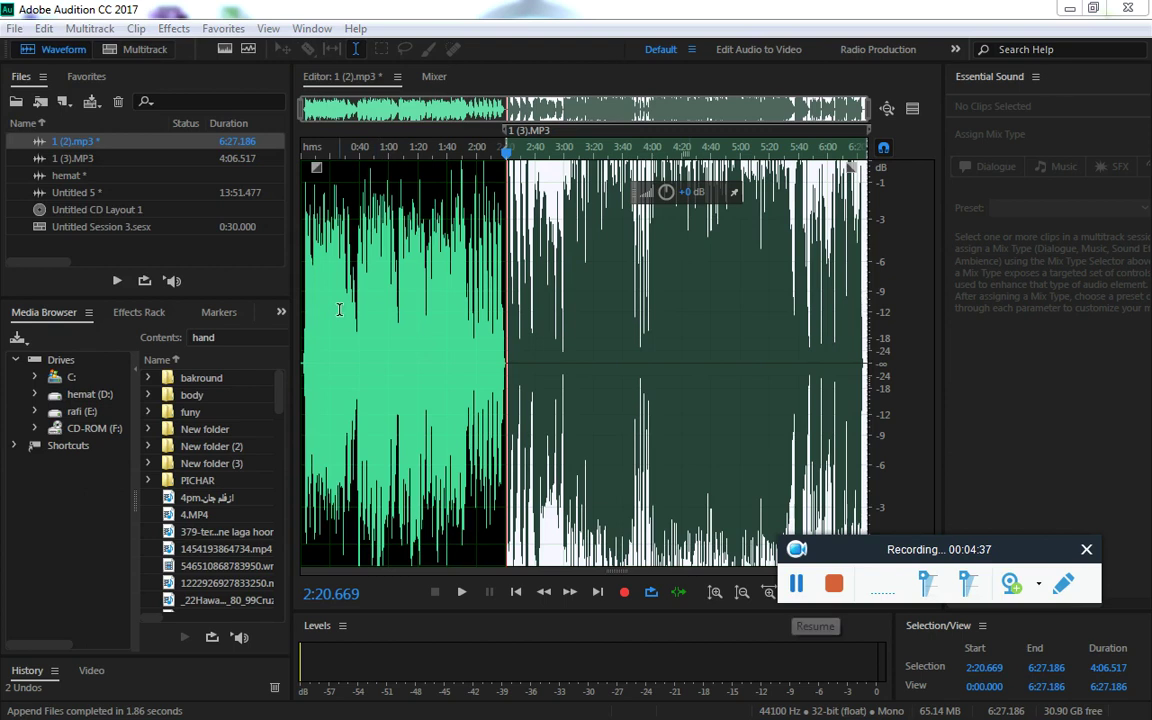
# - Close 1 (2).mp3 without saving its changes
pyautogui.click(15, 28)
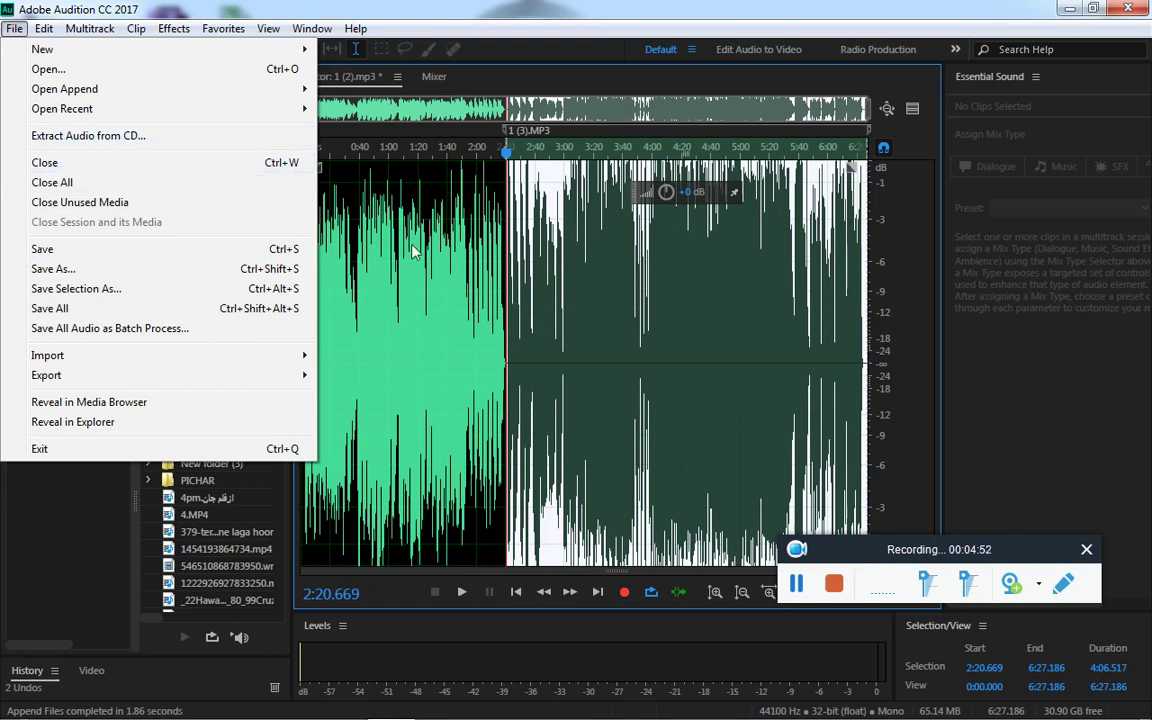
pyautogui.click(55, 164)
pyautogui.click(15, 28)
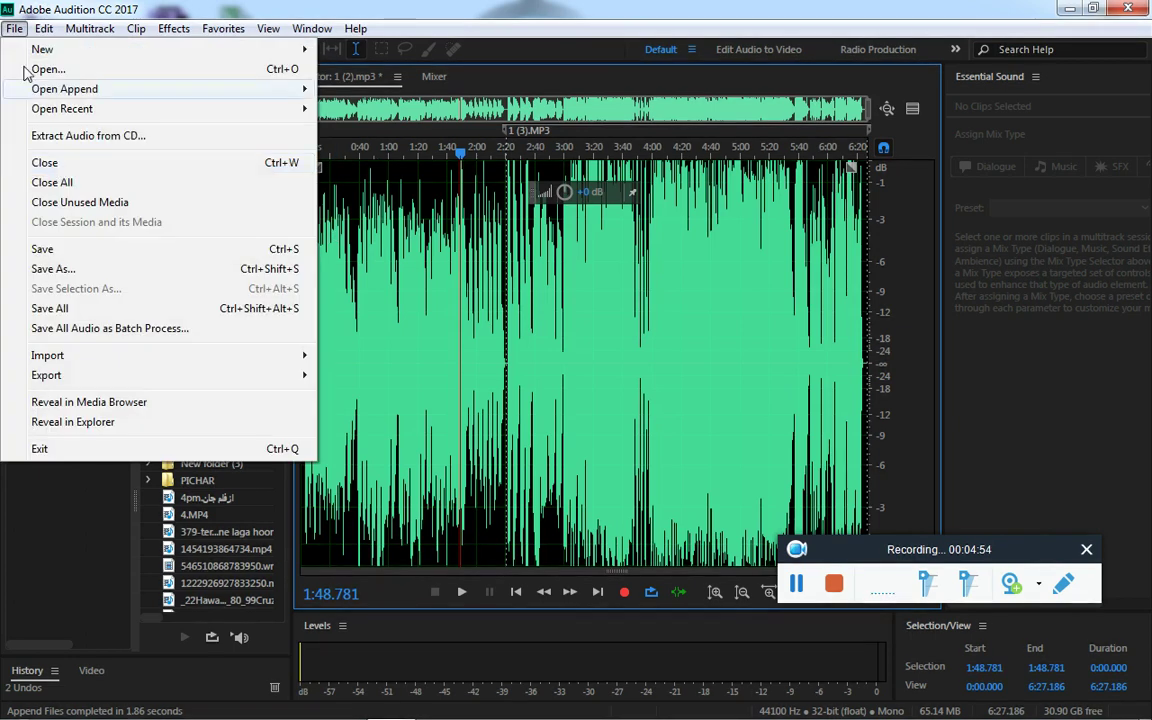
pyautogui.click(57, 162)
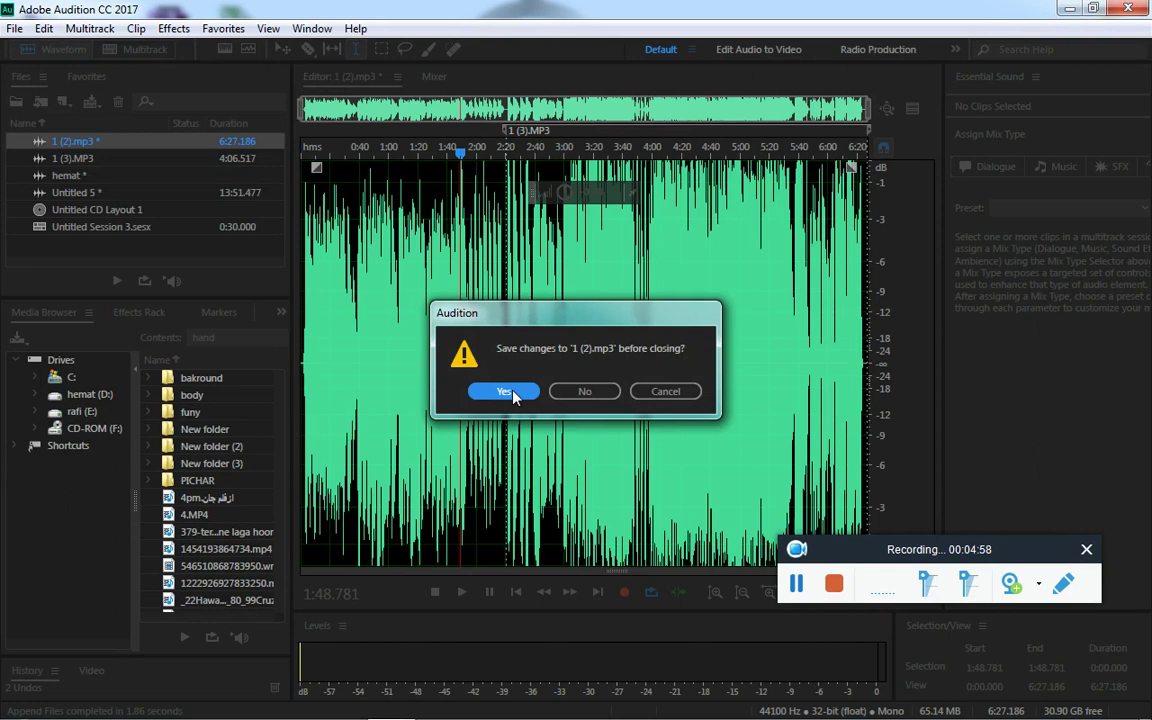
pyautogui.click(585, 391)
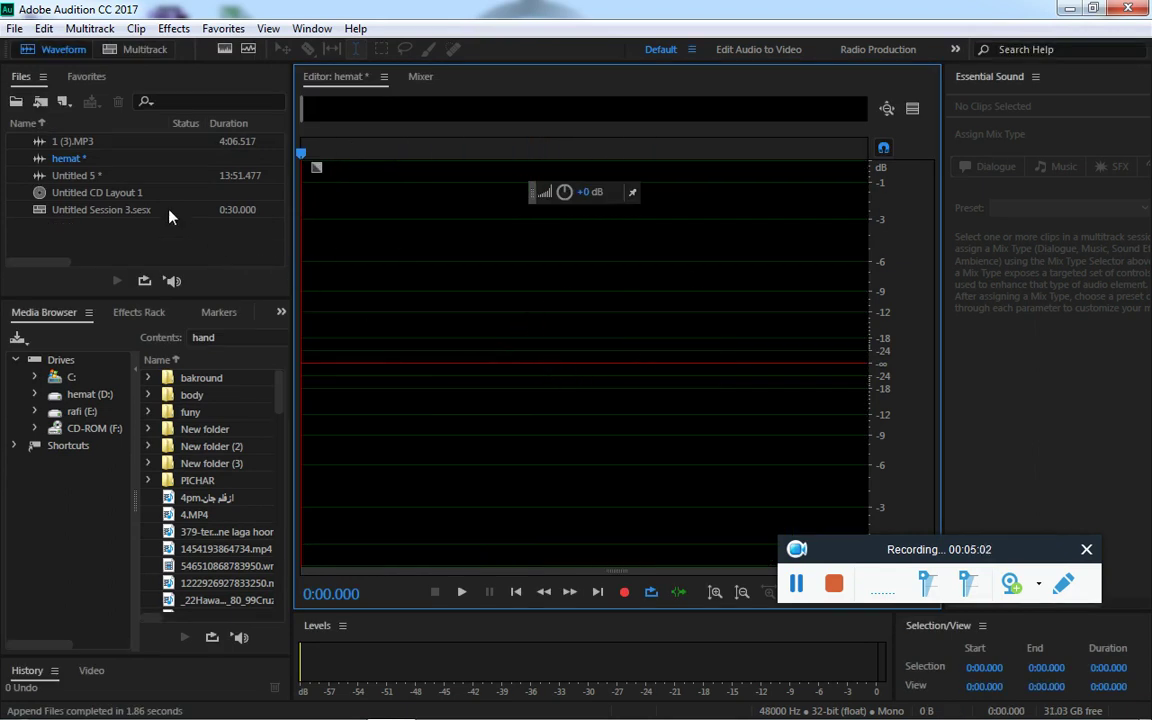
# - Show 1 (3).MP3 in the editor and close all open files without saving any changes
pyautogui.moveTo(63, 141); pyautogui.dragTo(583, 425)
pyautogui.click(15, 28)
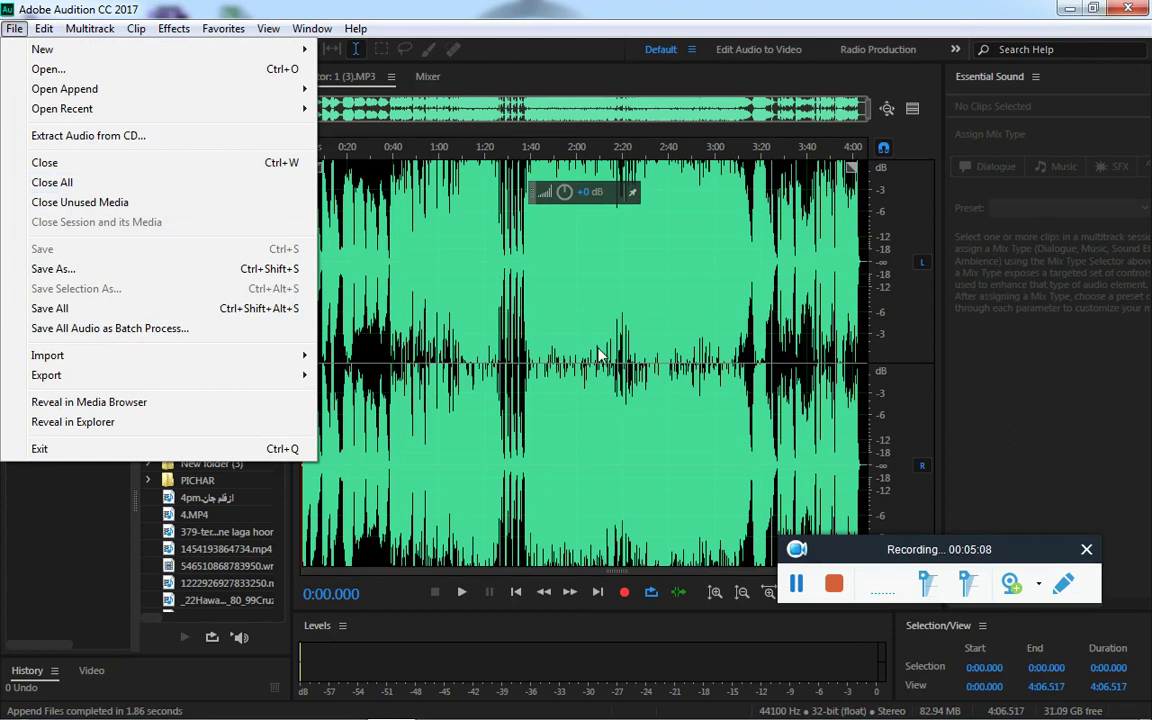
pyautogui.click(598, 310)
pyautogui.click(12, 29)
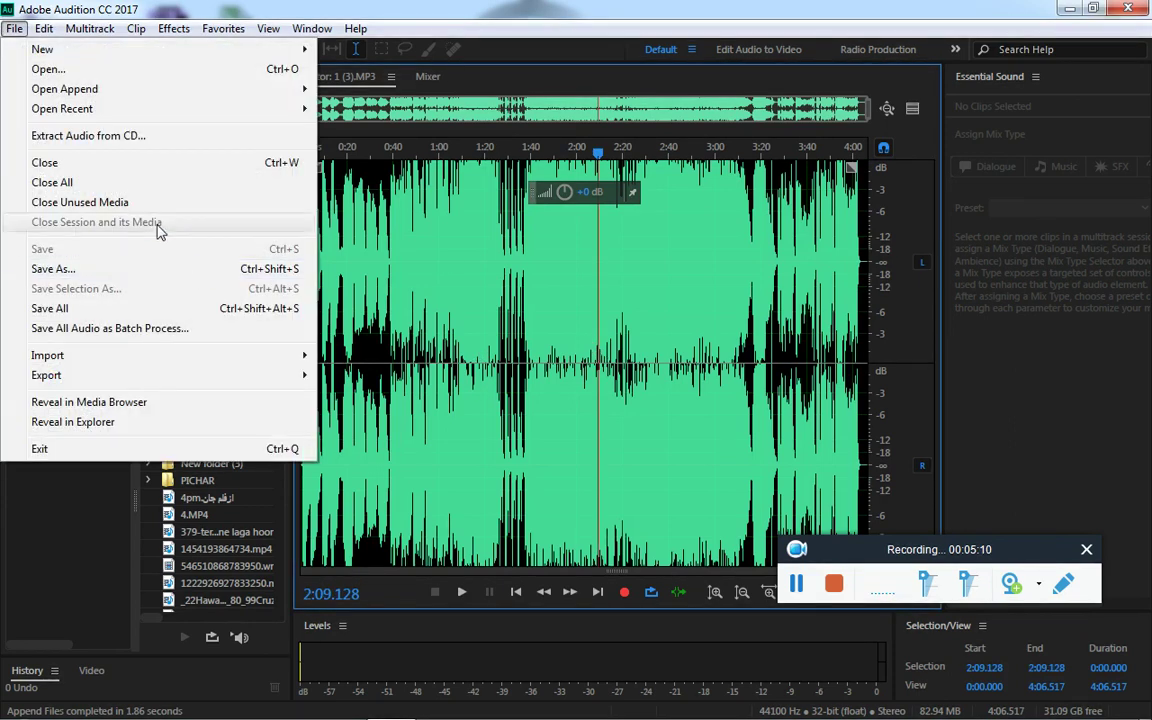
pyautogui.click(98, 184)
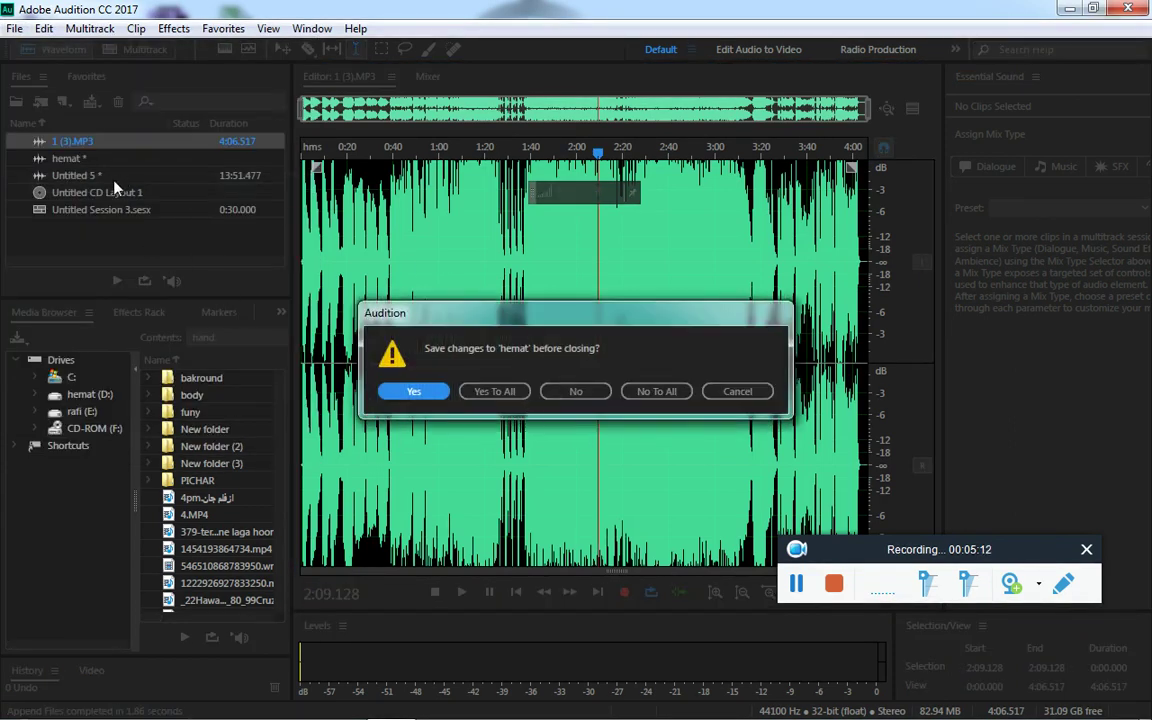
pyautogui.click(652, 392)
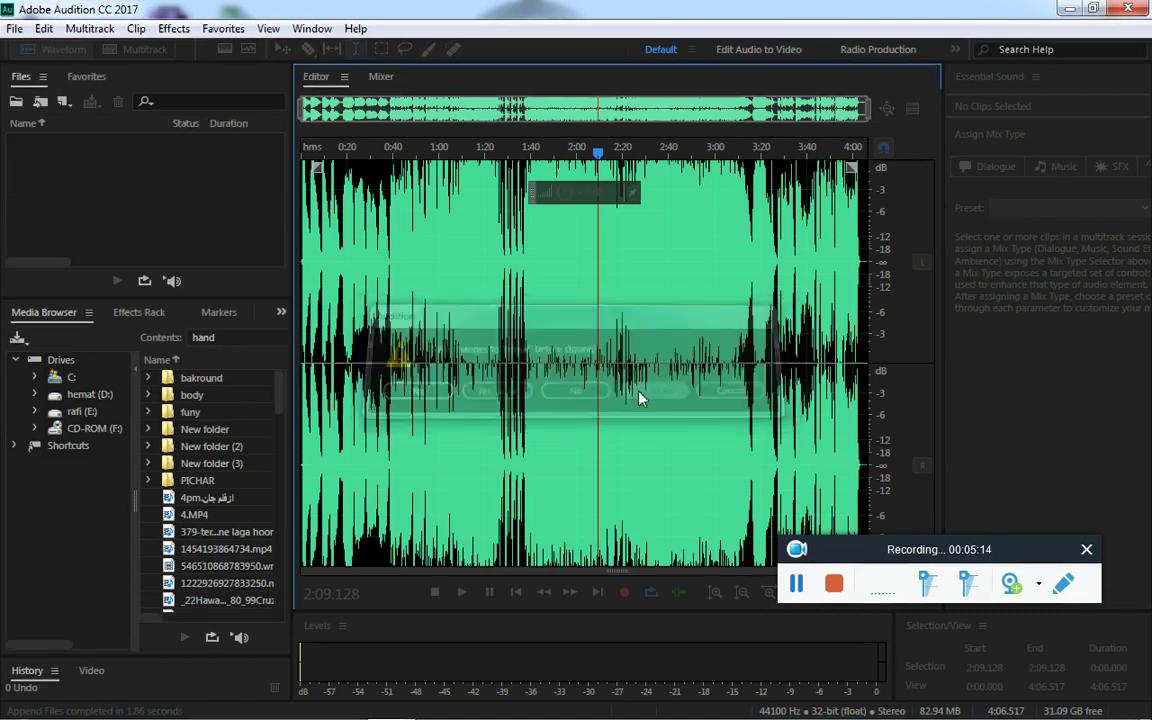
# - Open four audio files together, from swat mic through the file directly below xxz in New folder
pyautogui.click(15, 28)
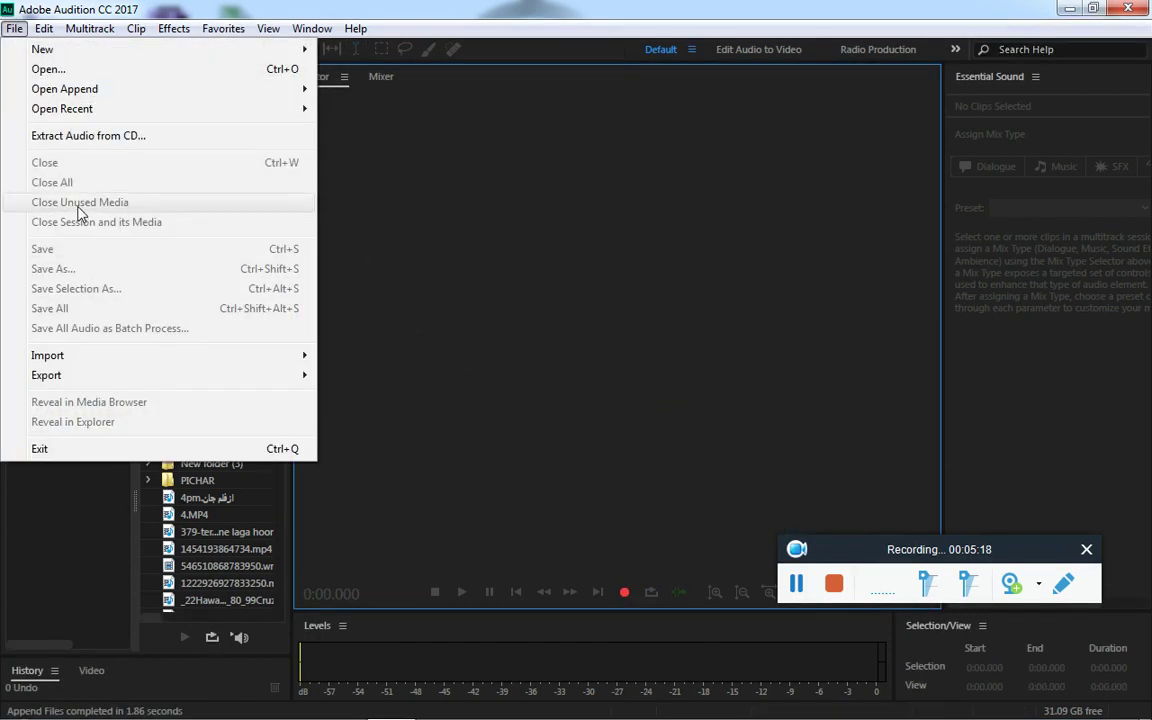
pyautogui.click(486, 229)
pyautogui.click(172, 208)
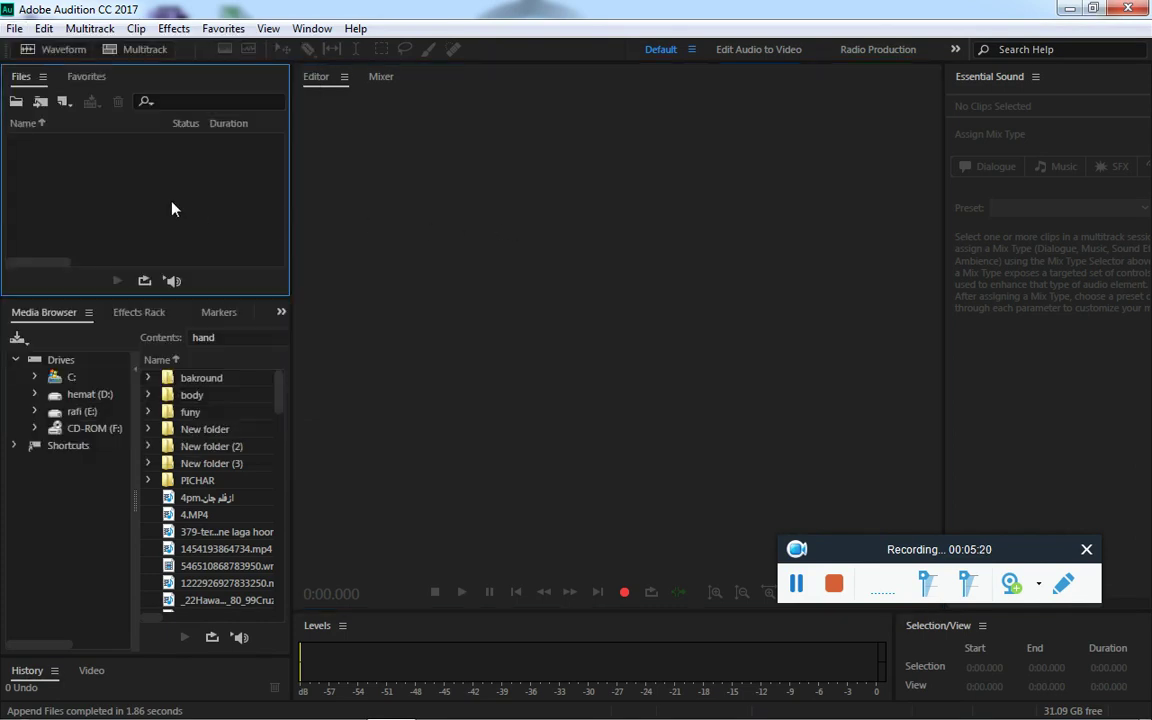
pyautogui.doubleClick(172, 208)
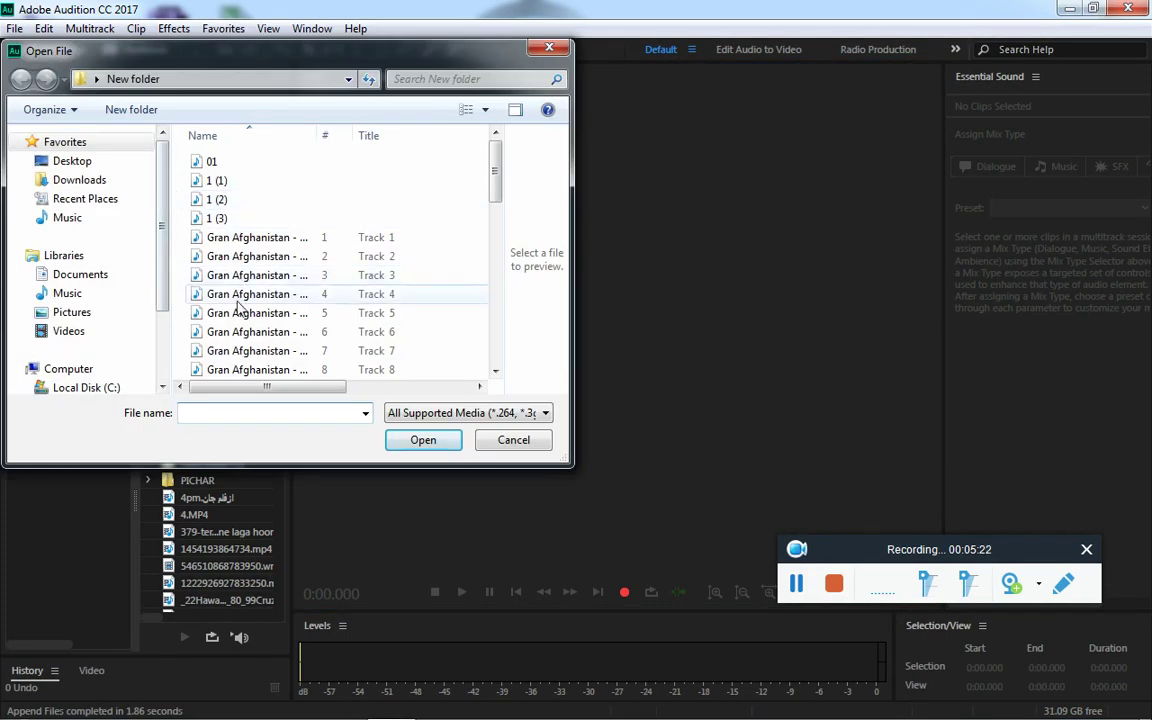
pyautogui.click(240, 294)
pyautogui.scroll(-10, 255, 300)
pyautogui.scroll(2, 215, 255)
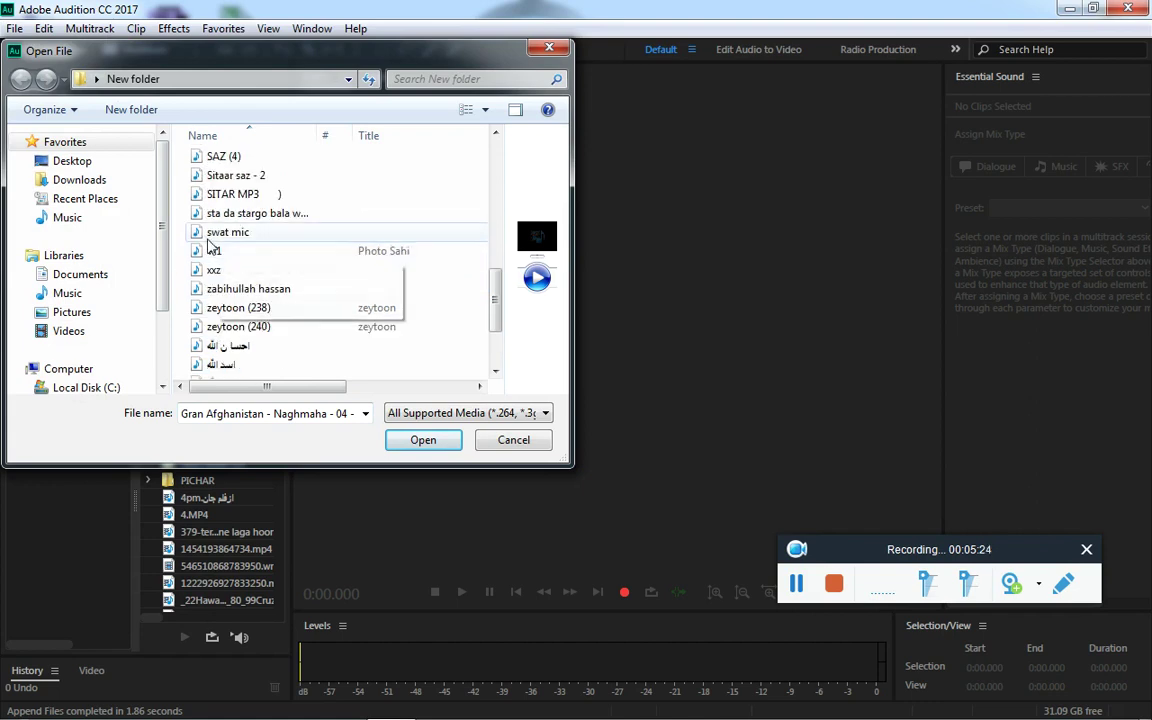
pyautogui.moveTo(221, 224); pyautogui.dragTo(228, 288)
pyautogui.click(423, 440)
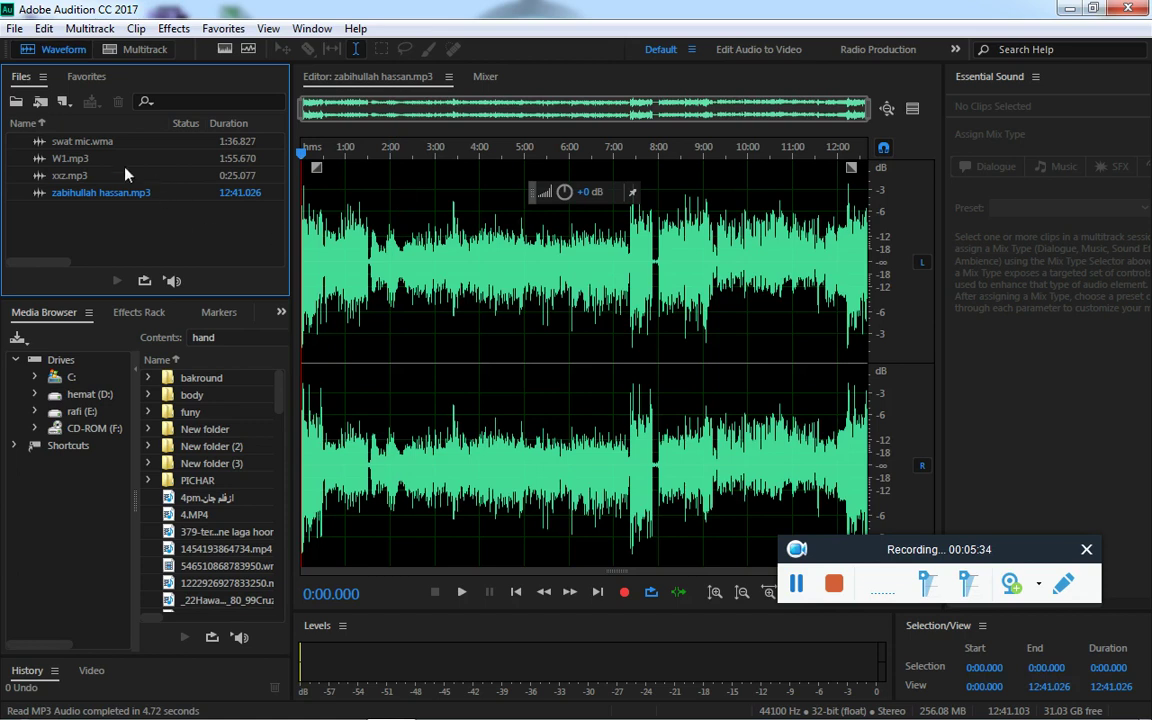
# - Show xxz.mp3 in the editor and close all unused media
pyautogui.doubleClick(62, 176)
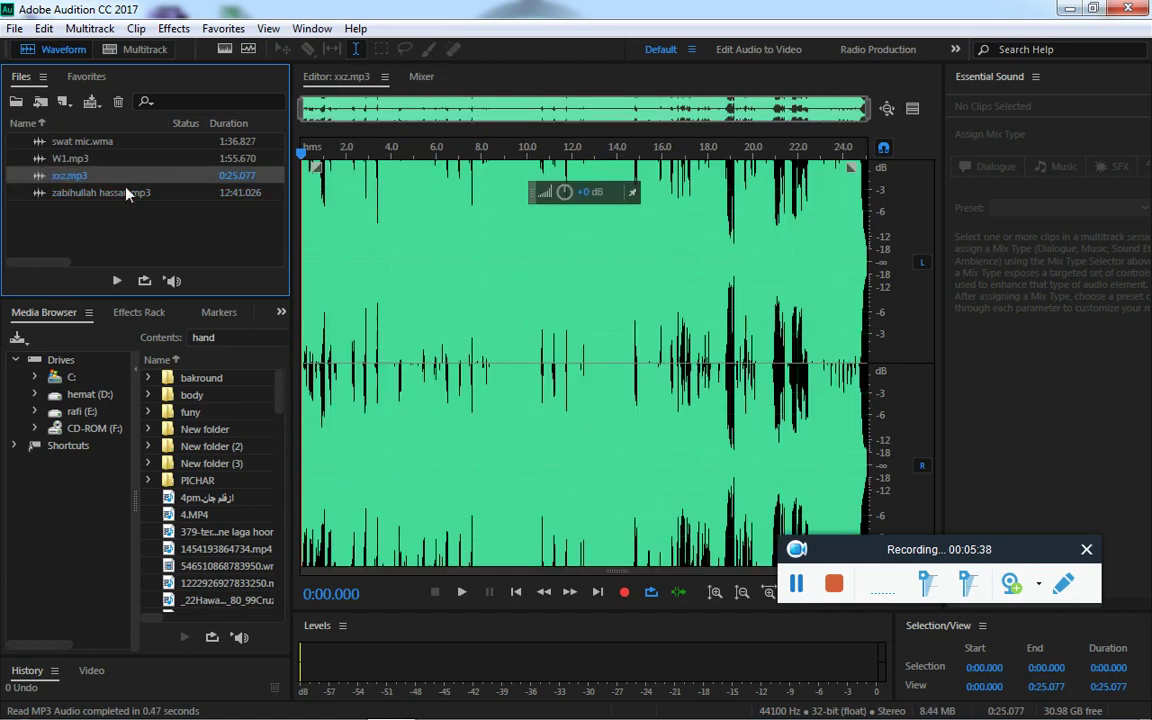
pyautogui.click(15, 28)
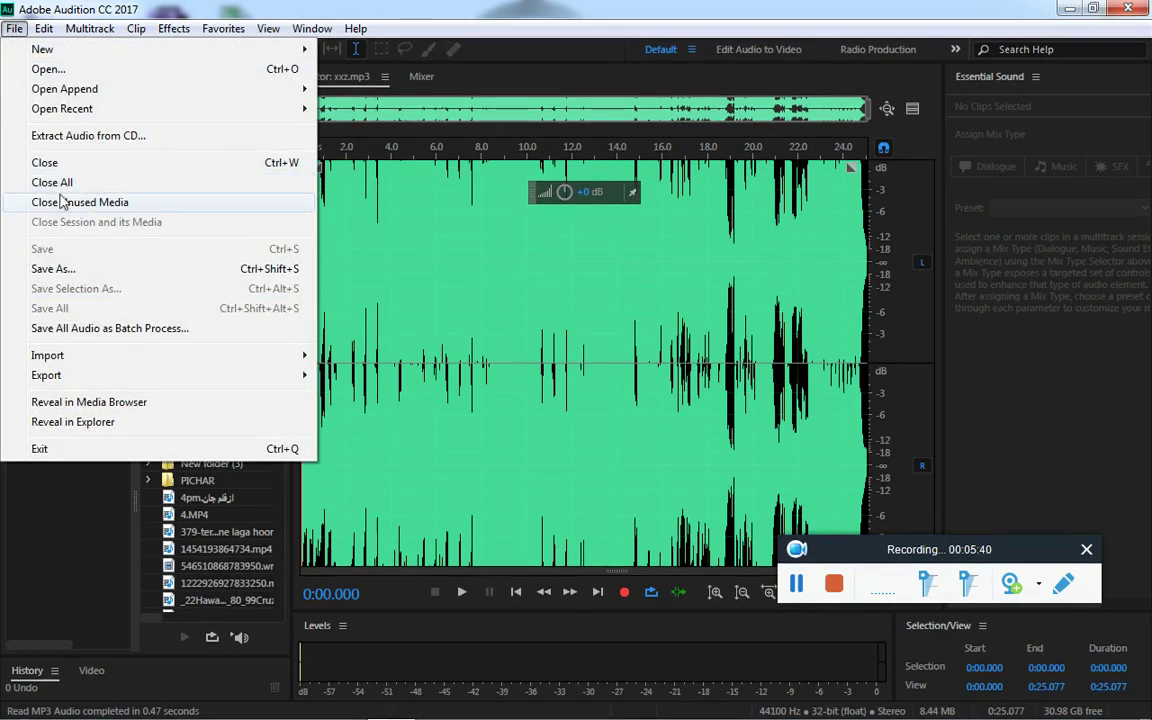
pyautogui.click(80, 203)
pyautogui.click(365, 215)
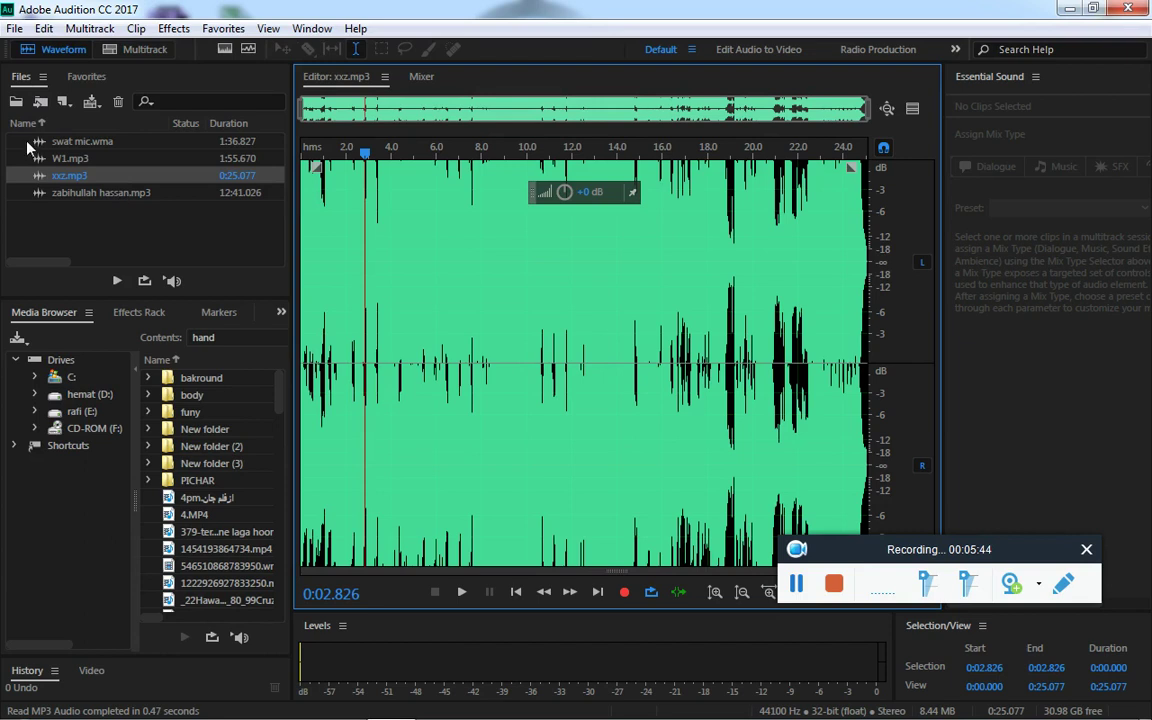
pyautogui.click(15, 28)
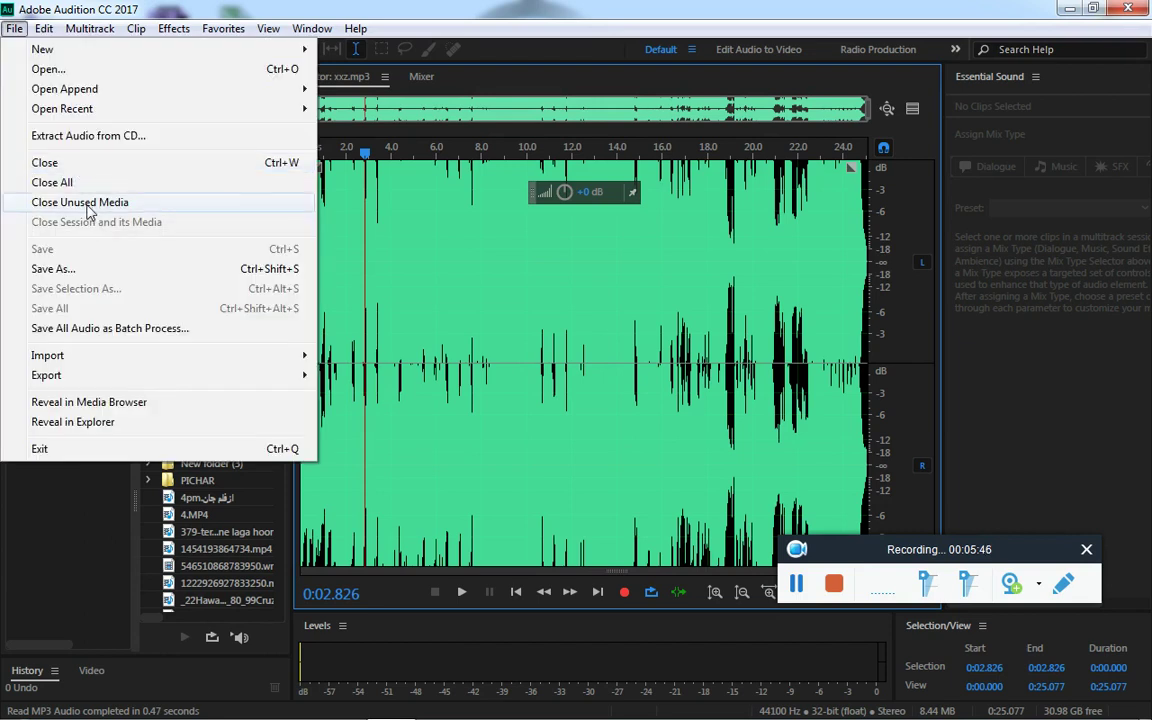
pyautogui.click(85, 200)
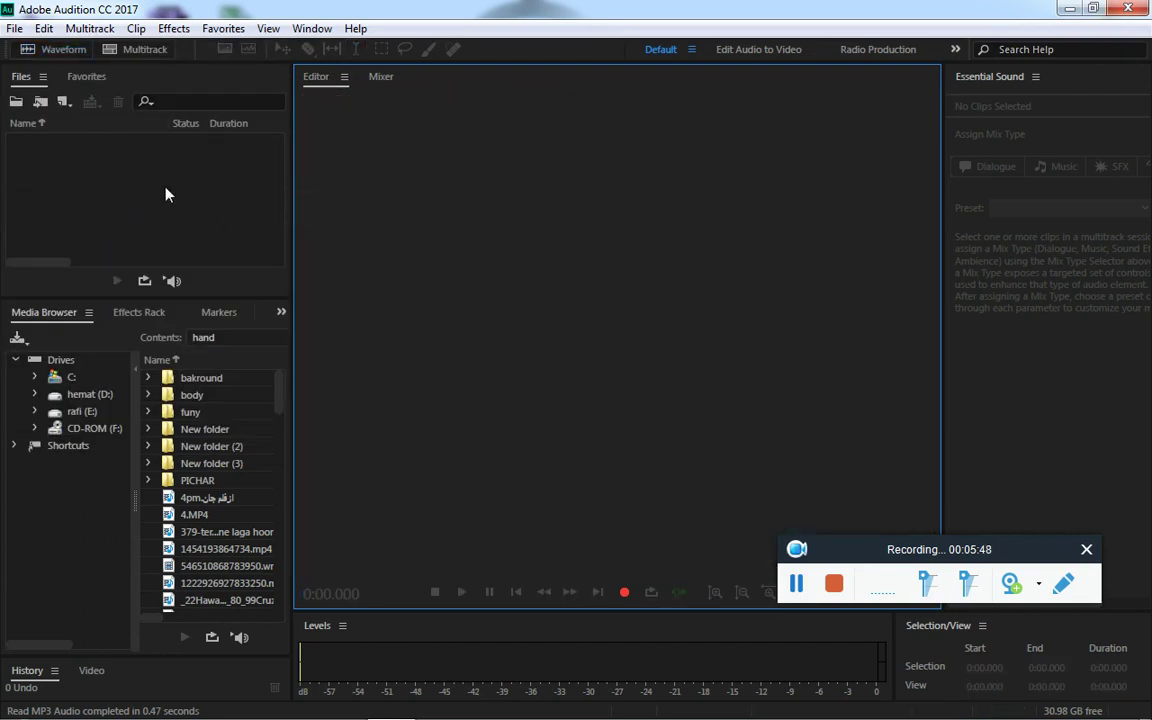
# - Open three consecutive audio files together, from jxxvdVjc through Karwan, Karwan- Patang
pyautogui.click(15, 28)
pyautogui.hotkey('ctrl', 'o')
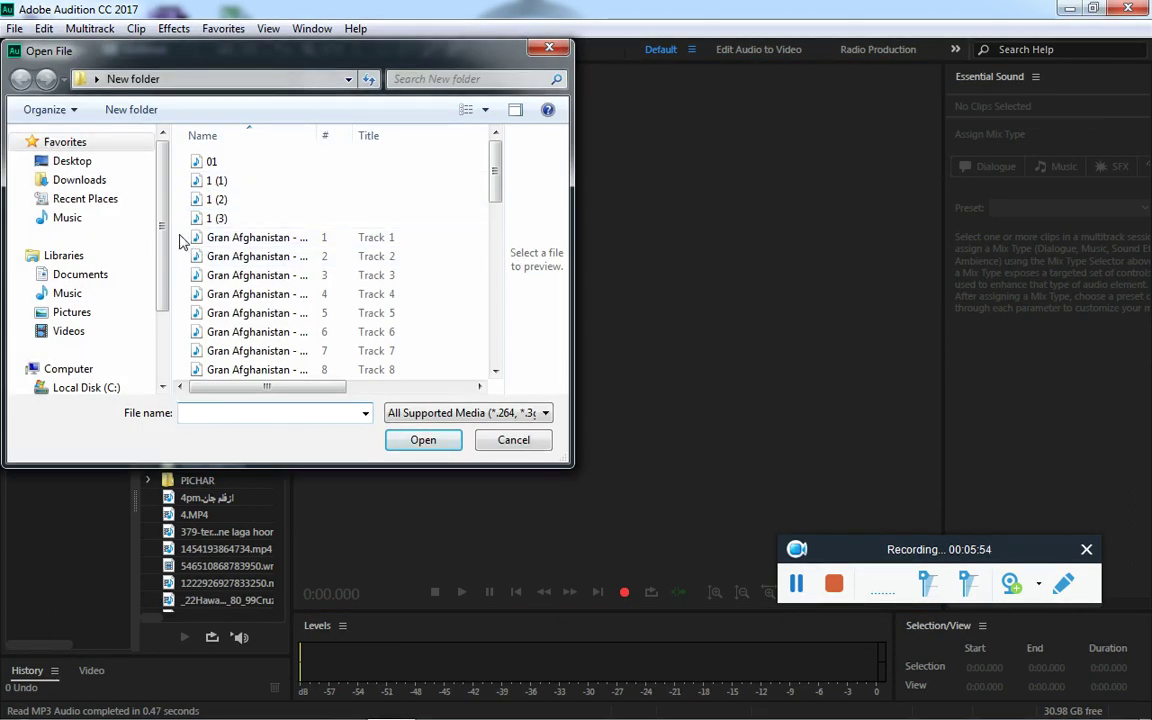
pyautogui.click(205, 311)
pyautogui.scroll(-4, 200, 300)
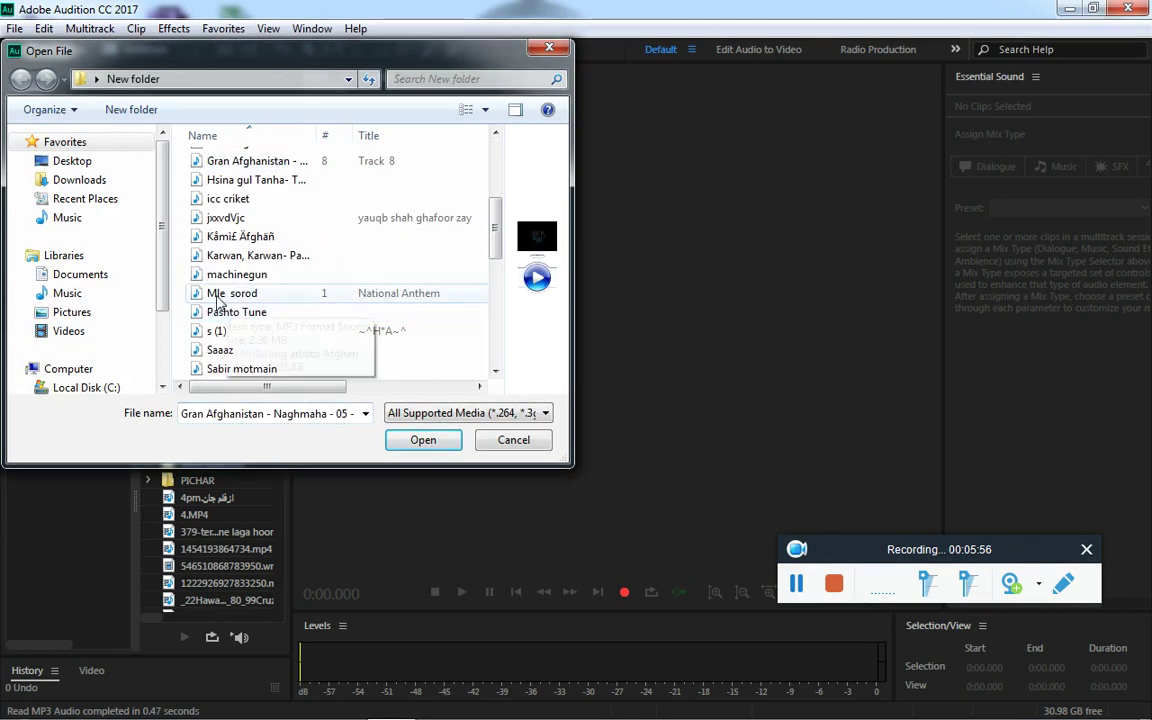
pyautogui.moveTo(178, 230); pyautogui.dragTo(250, 262)
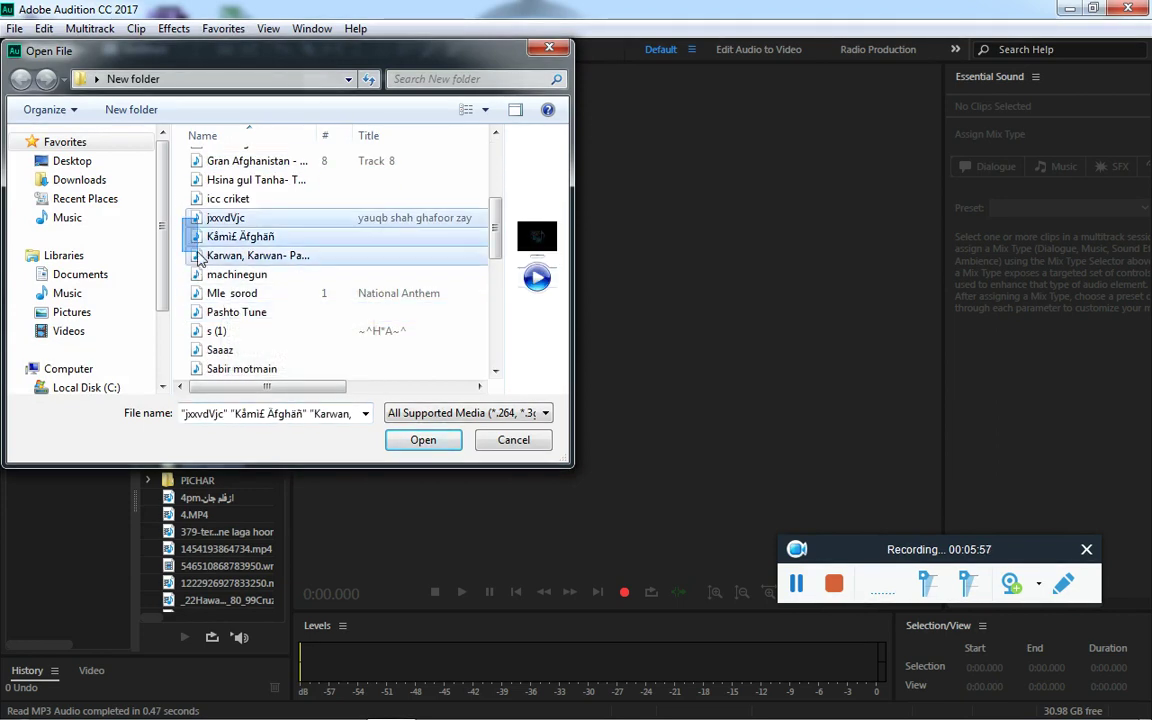
pyautogui.click(423, 440)
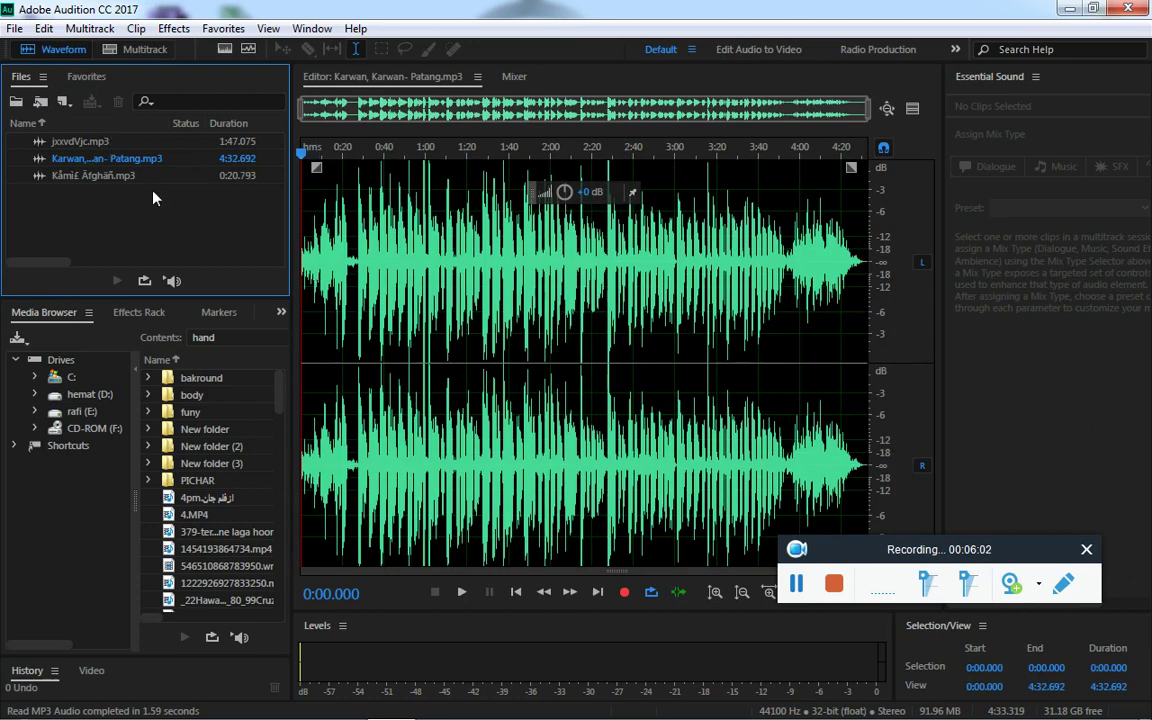
# - Create a 48000 Hz, 32-bit stereo multitrack session with the 0:20 clip starting Track 1 and Karwan, Karwan- Patang about 7 seconds into Track 2
pyautogui.click(128, 50)
pyautogui.press('Return')
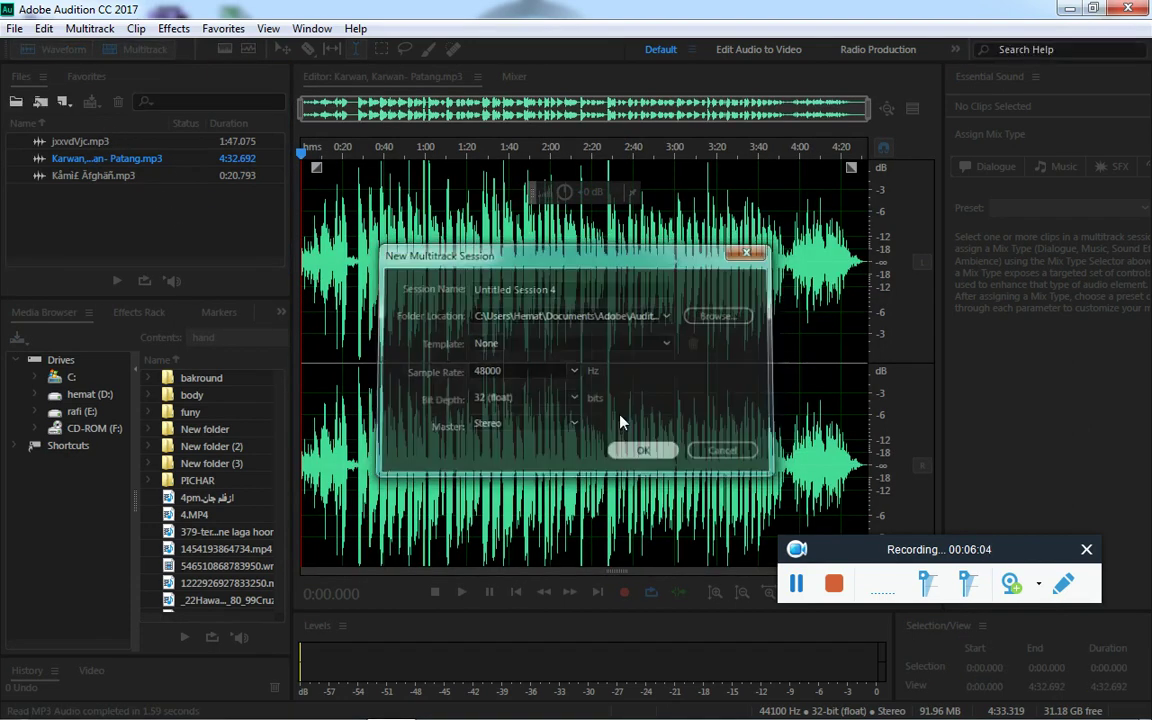
pyautogui.moveTo(108, 182); pyautogui.dragTo(510, 190)
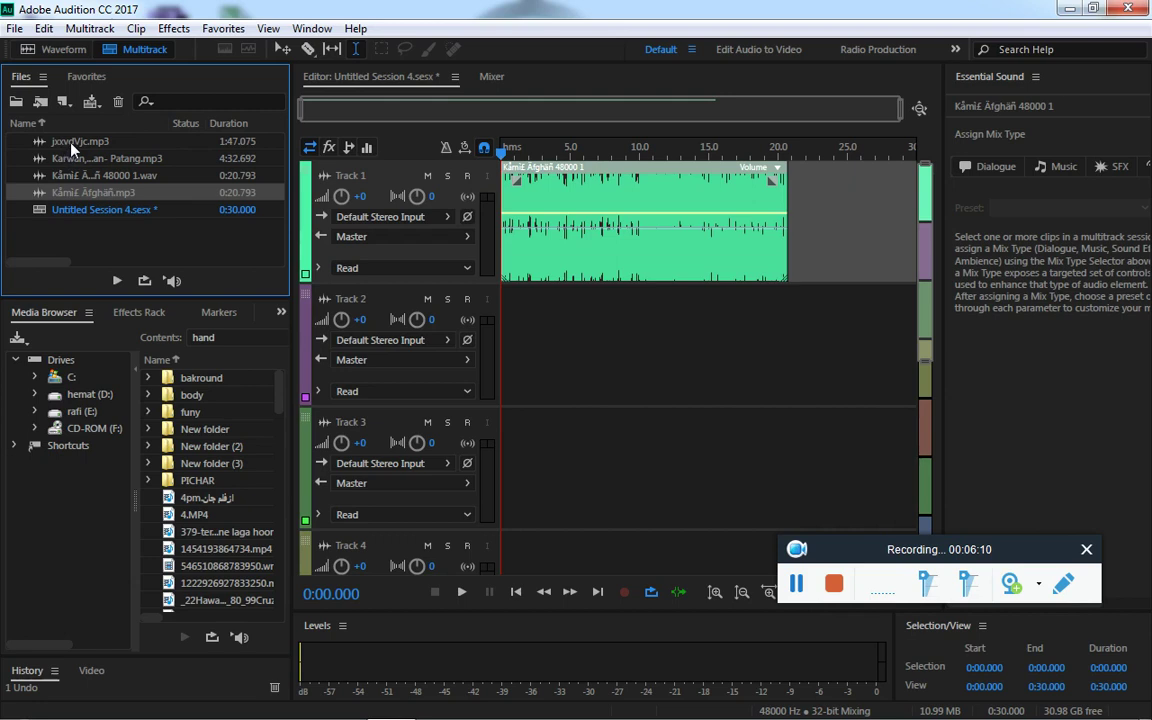
pyautogui.moveTo(76, 158); pyautogui.dragTo(610, 302)
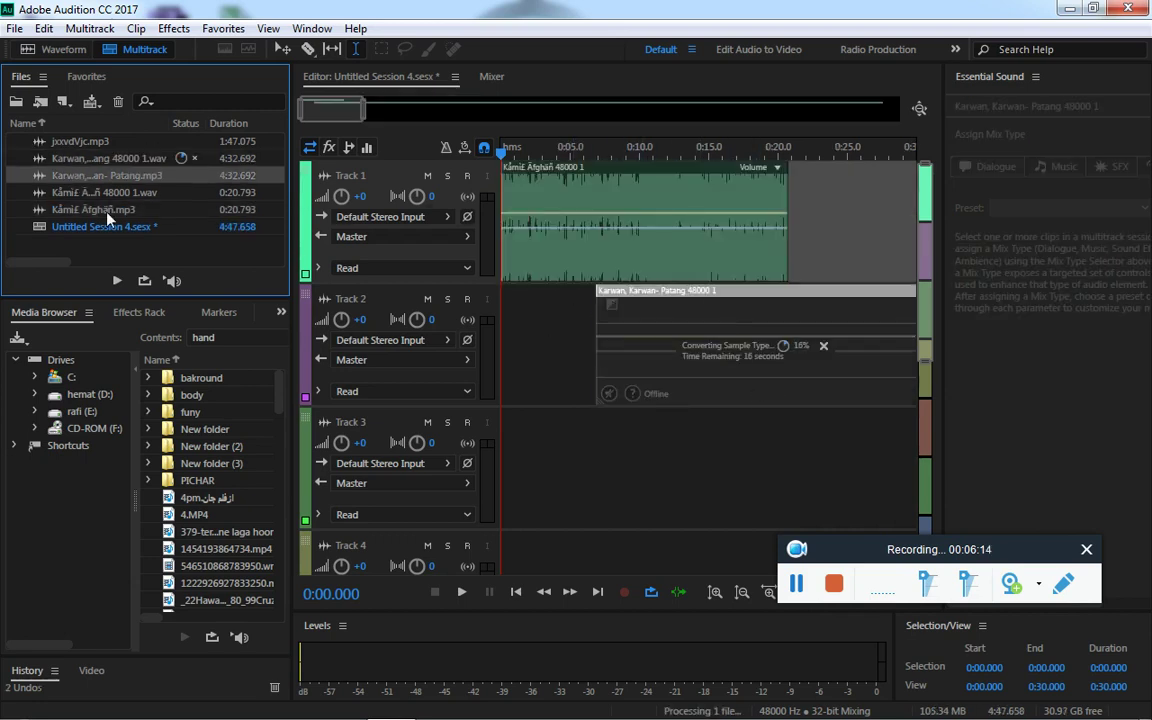
# - Close the media not used in the multitrack session, then place the playhead on the Track 2 clip at about 0:08.8
pyautogui.click(14, 28)
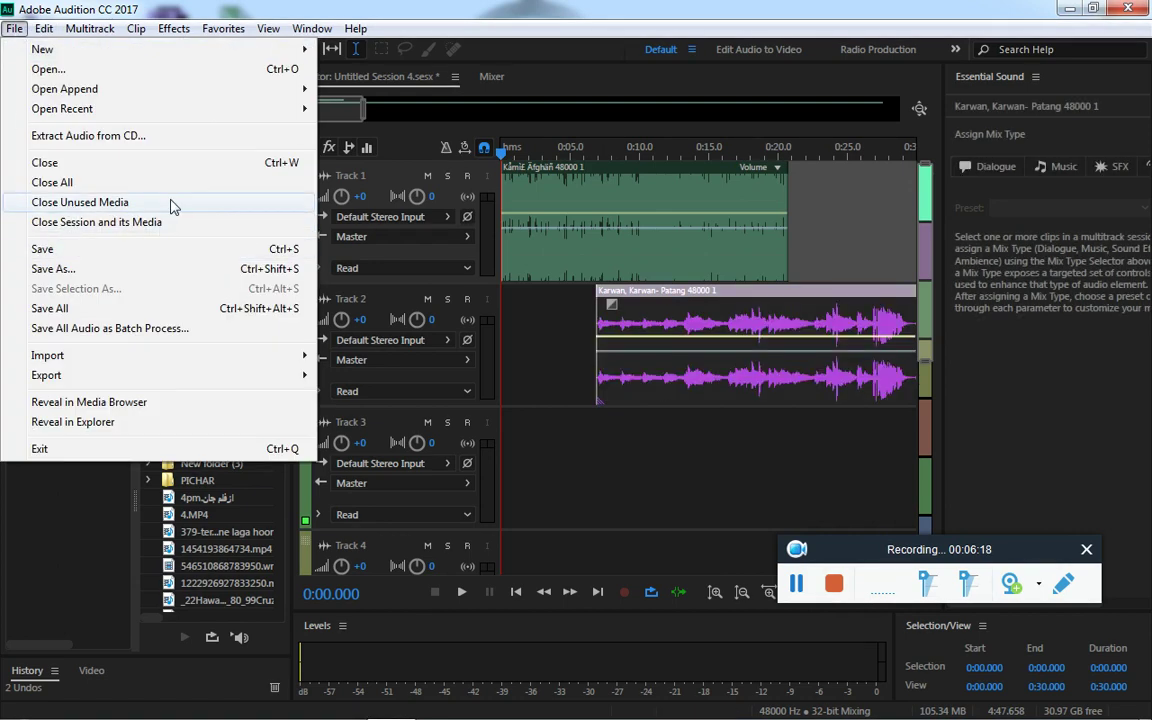
pyautogui.click(111, 204)
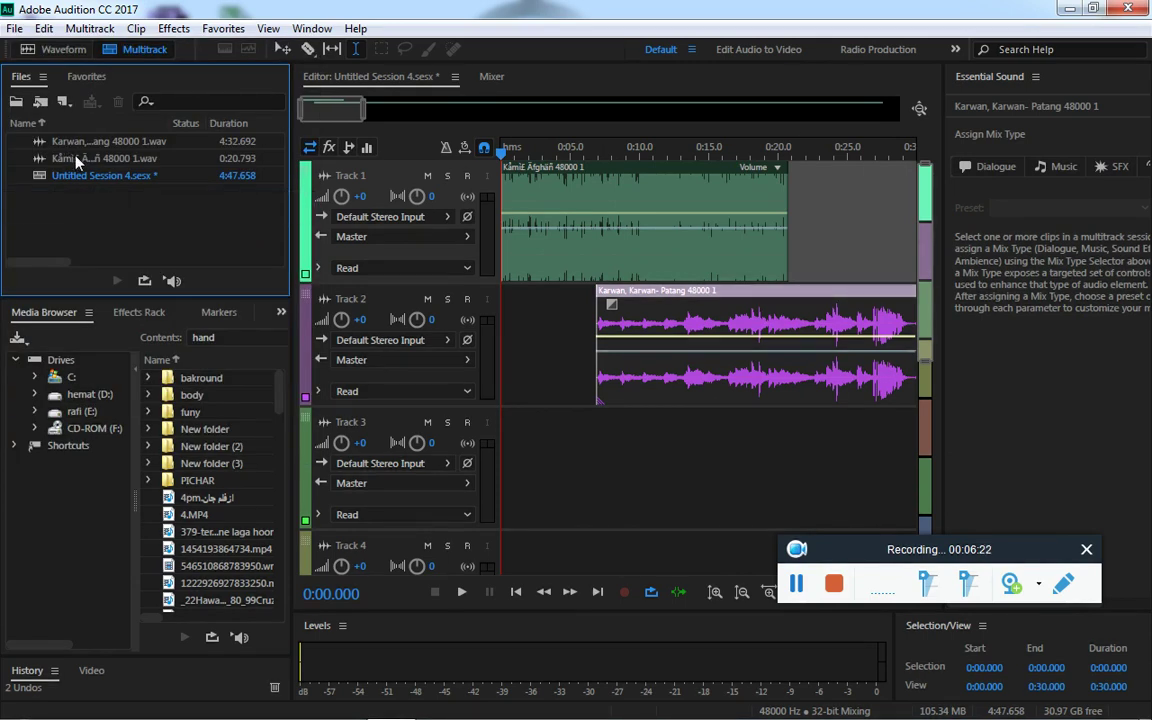
pyautogui.click(632, 300)
pyautogui.click(622, 300)
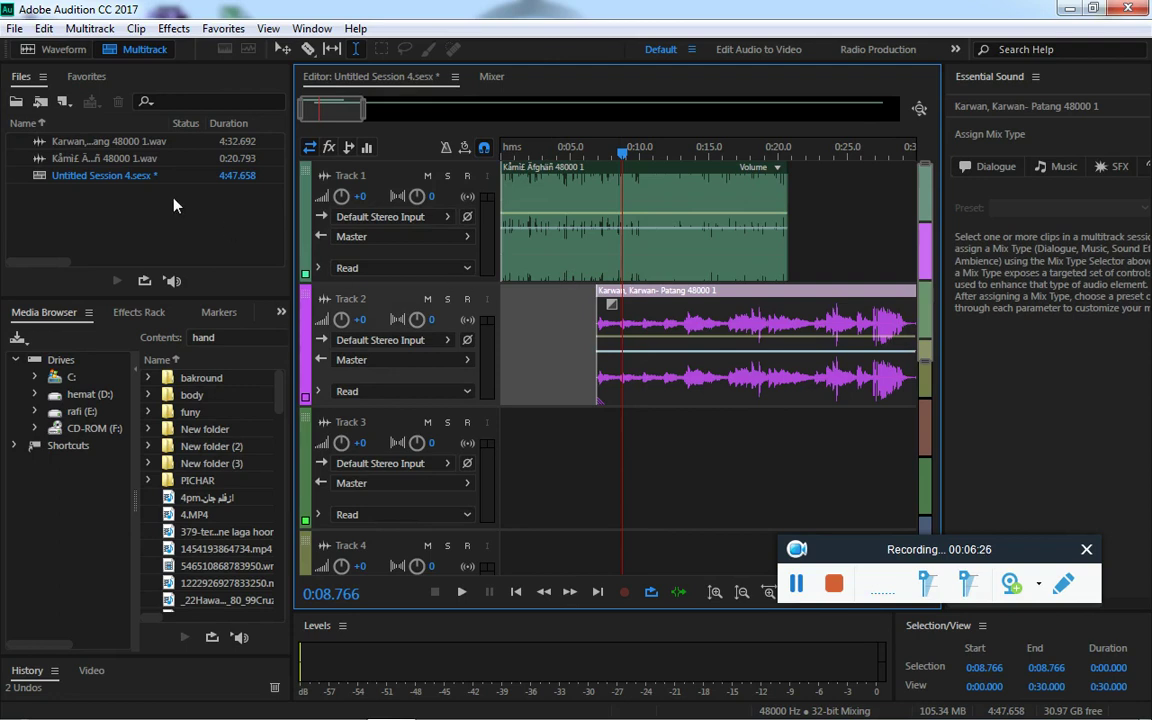
# - Undo placing the Karwan clip on Track 2, and close the session and its media without saving
pyautogui.hotkey('ctrl', 'z')
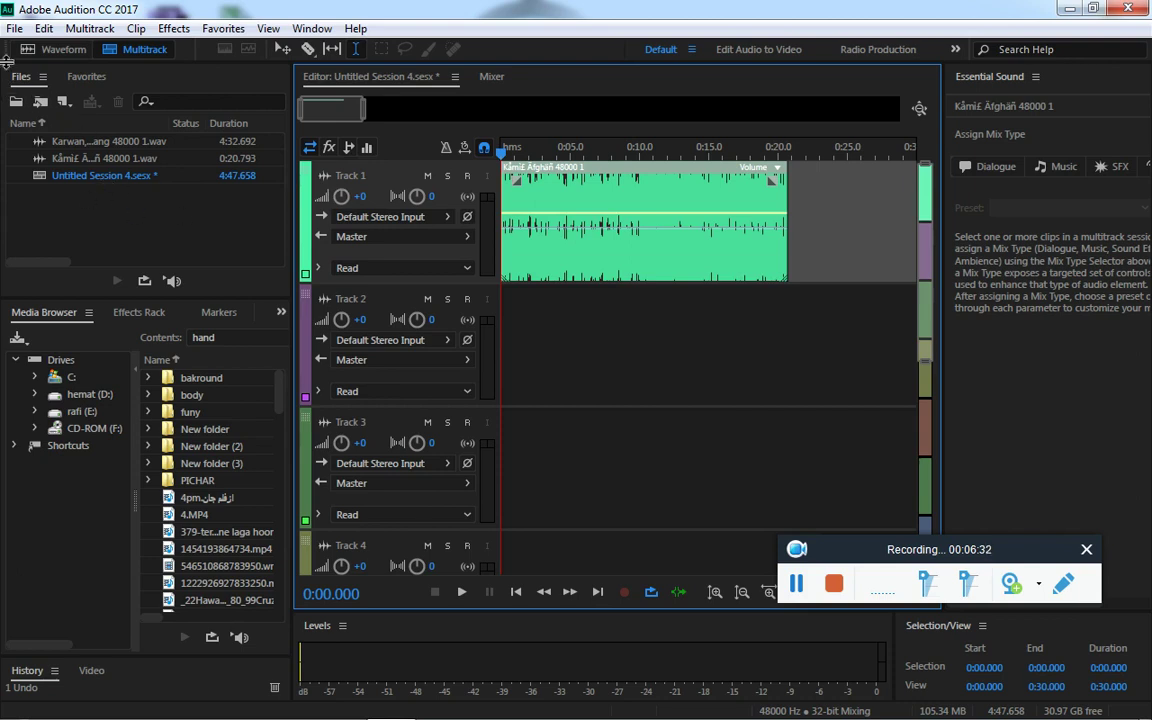
pyautogui.click(14, 30)
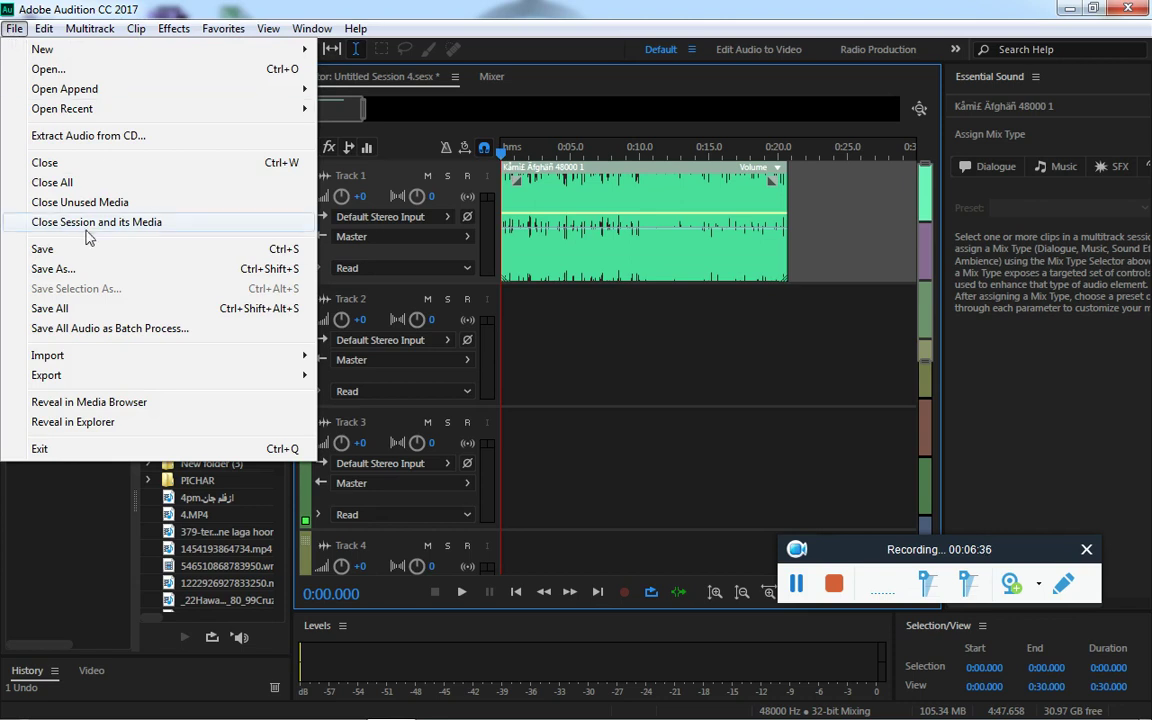
pyautogui.click(593, 380)
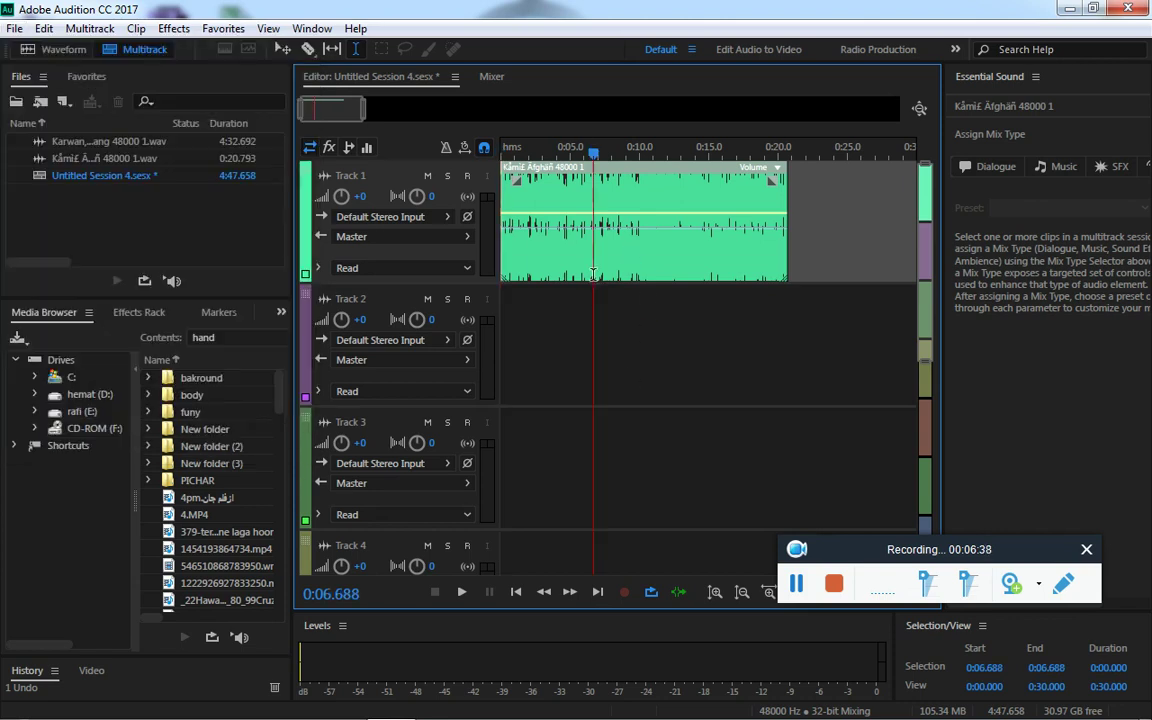
pyautogui.click(14, 28)
pyautogui.click(90, 223)
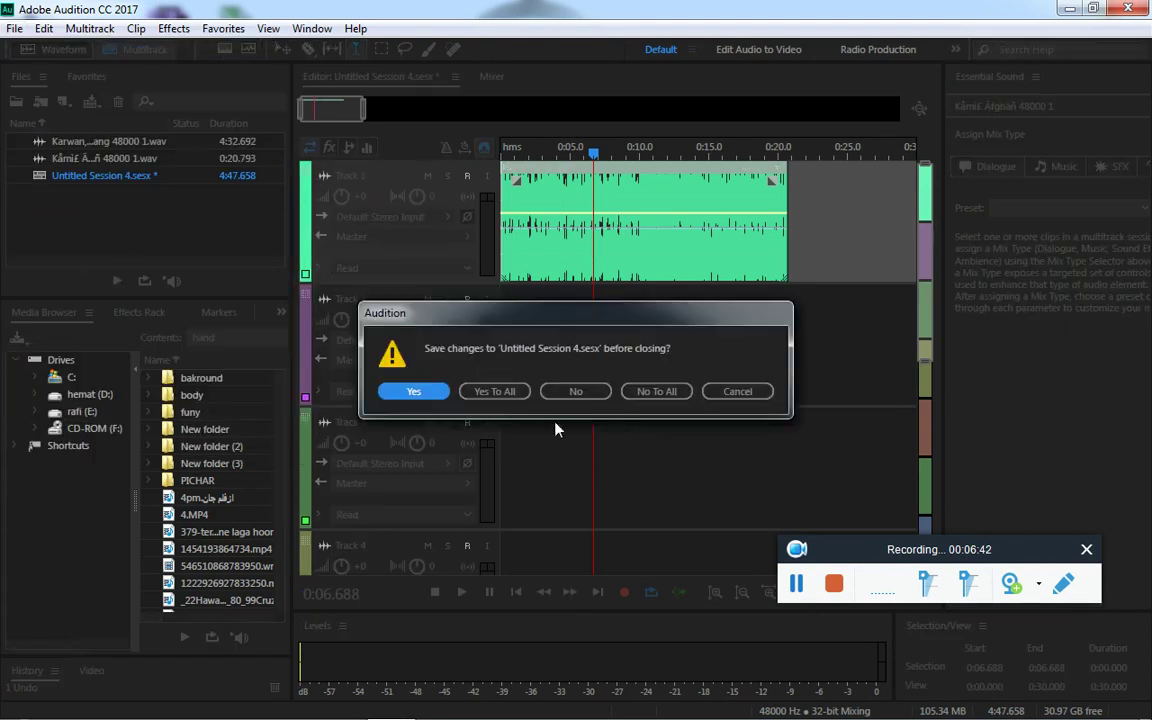
pyautogui.click(575, 352)
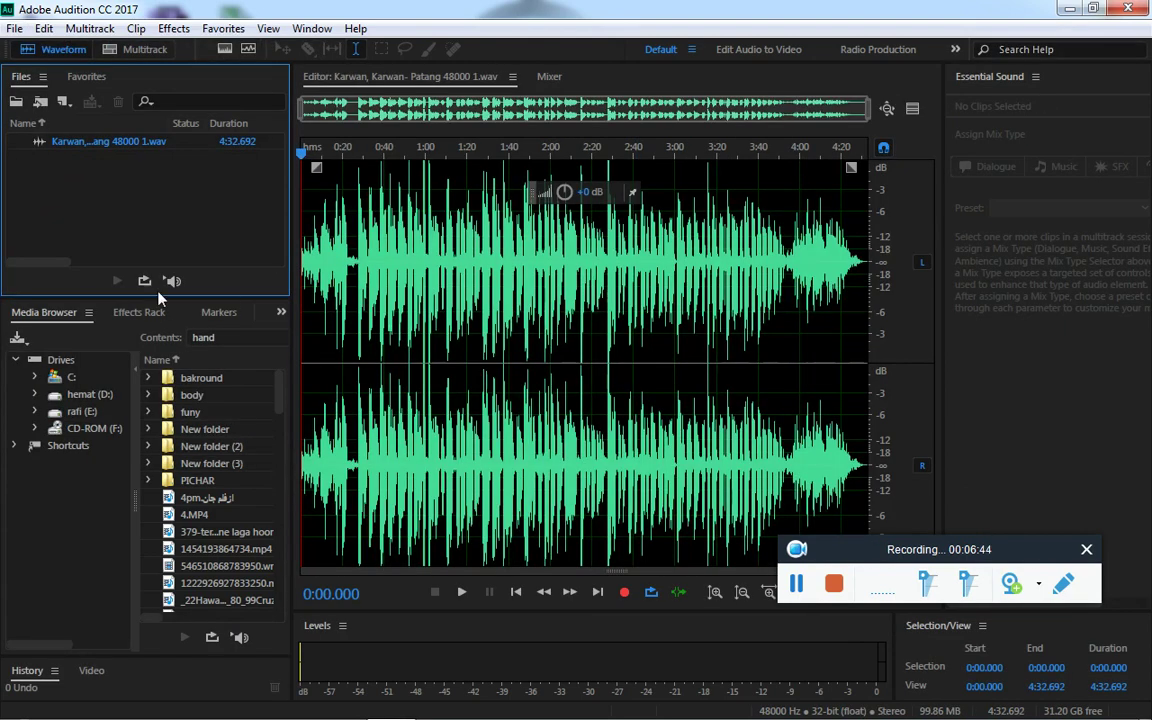
pyautogui.moveTo(352, 270); pyautogui.dragTo(632, 330)
pyautogui.click(462, 355)
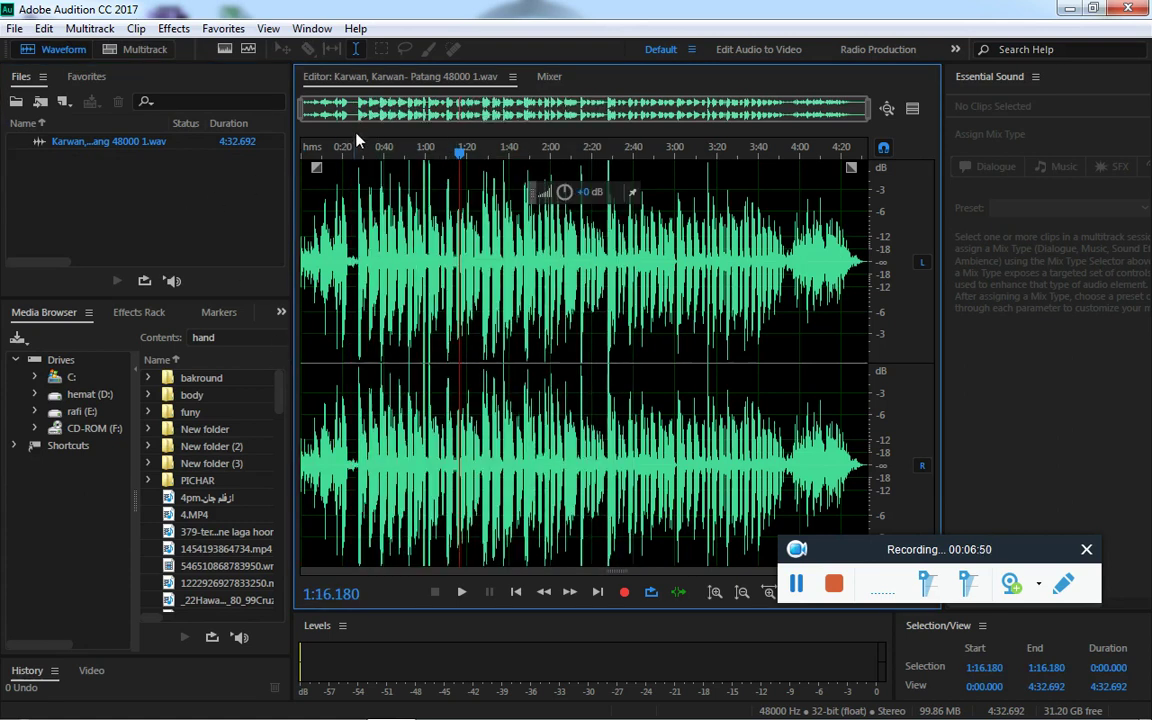
pyautogui.click(121, 48)
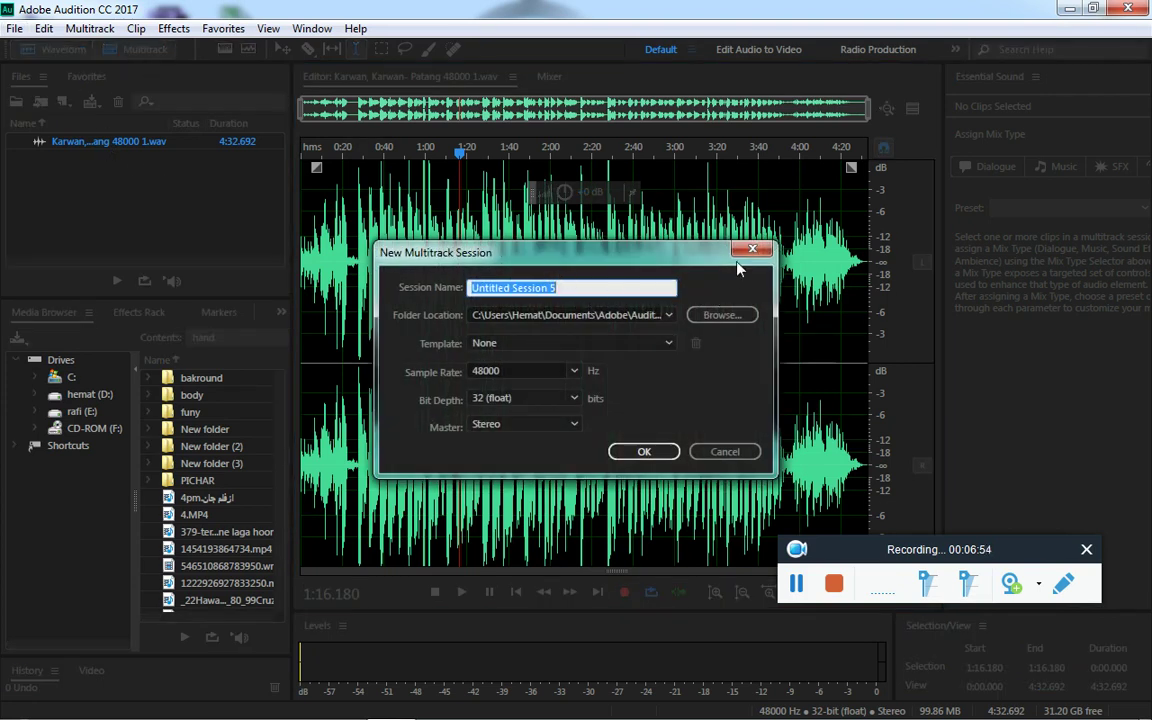
pyautogui.press('Escape')
pyautogui.click(12, 30)
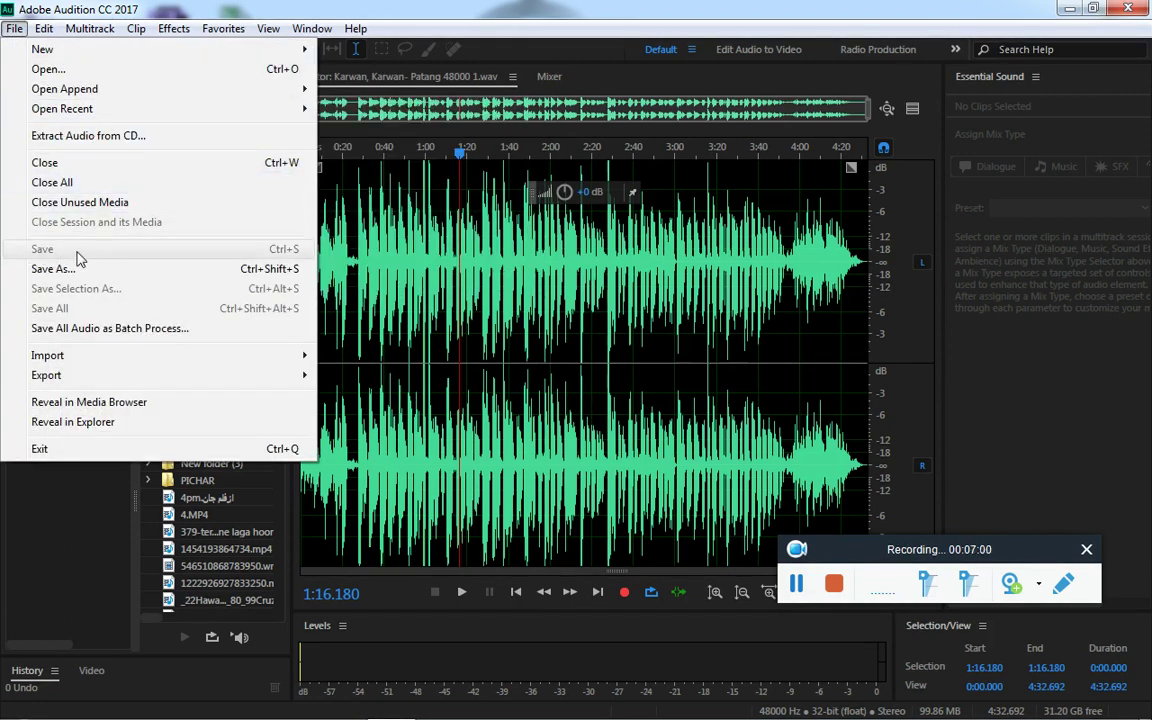
# - Delete a section about 59 seconds long from the Karwan audio, starting at about 0:24
pyautogui.click(405, 245)
pyautogui.moveTo(352, 250); pyautogui.dragTo(473, 303)
pyautogui.press('Delete')
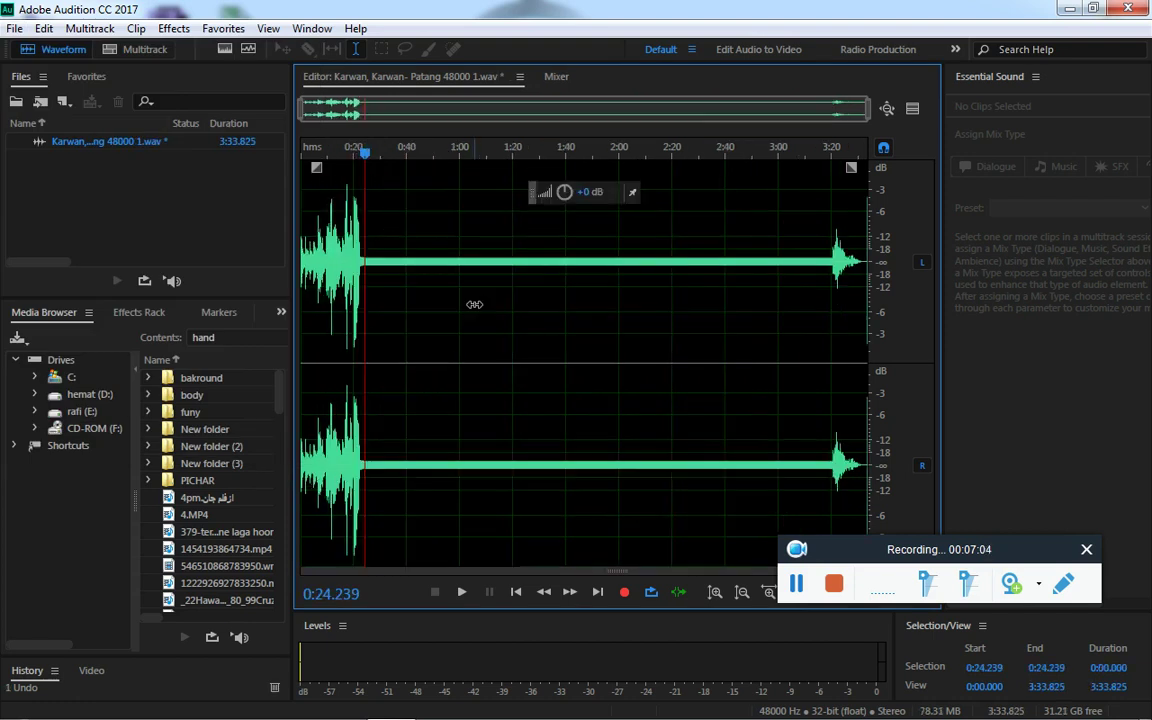
# - Select the audio from 1:00 to about 1:24 and record over its beginning for a few seconds
pyautogui.scroll(1, 445, 290)
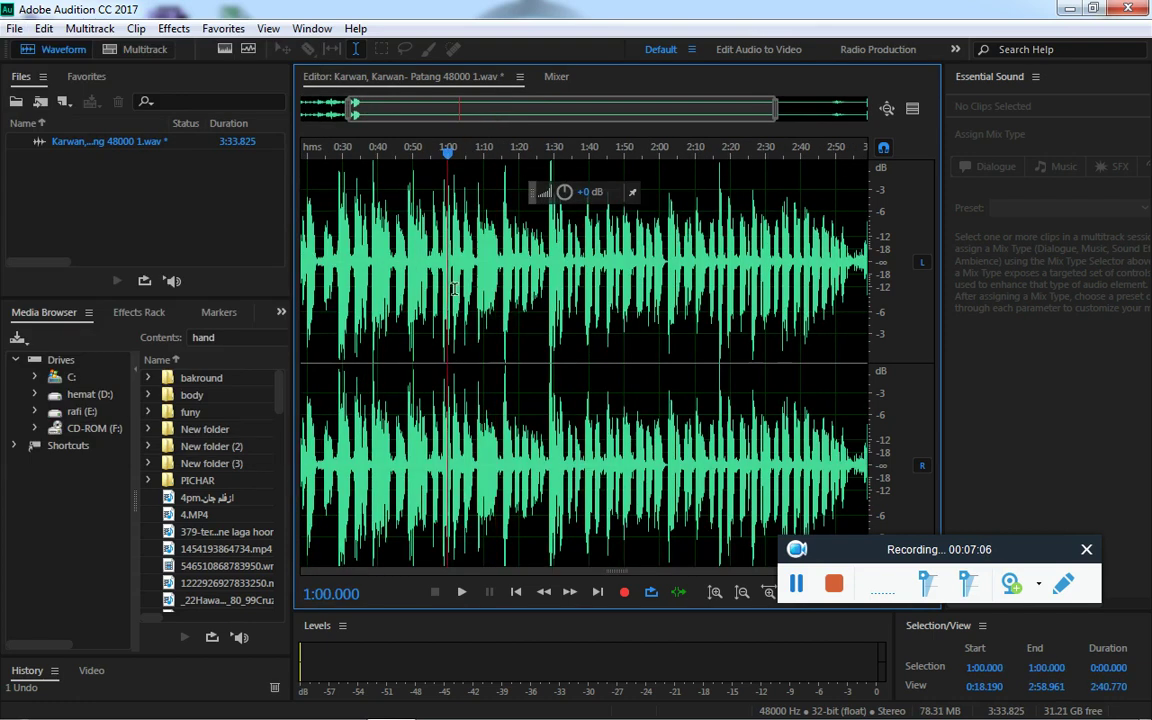
pyautogui.moveTo(447, 290); pyautogui.dragTo(532, 290)
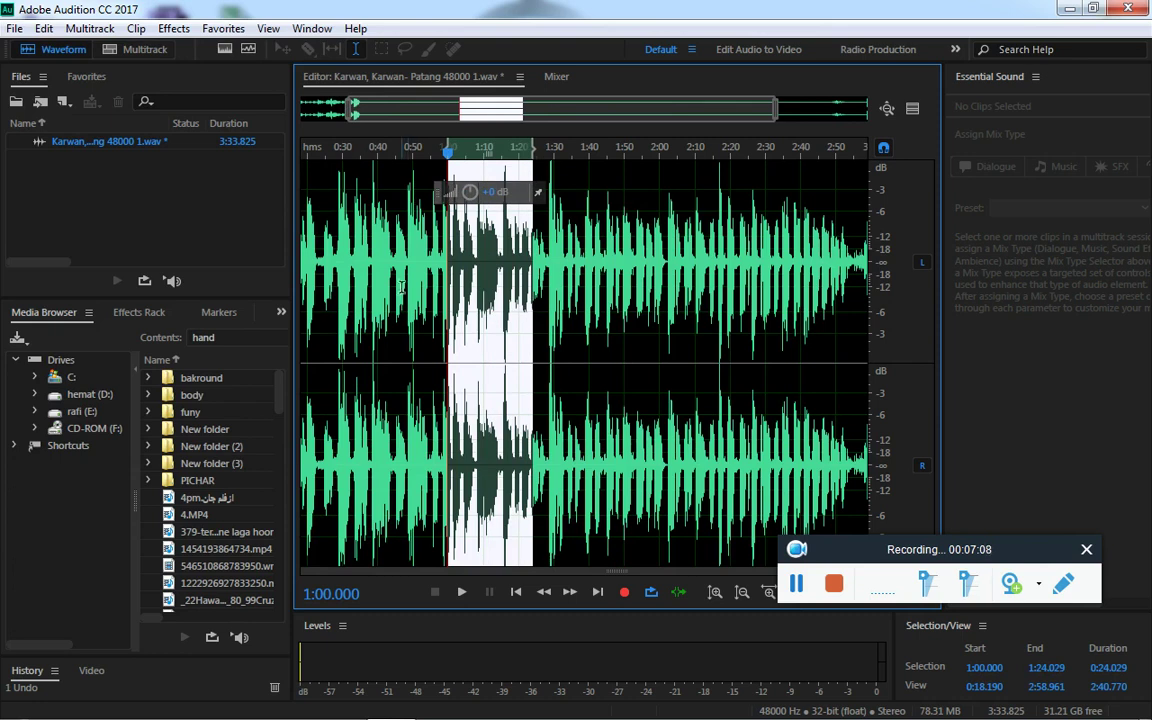
pyautogui.click(624, 594)
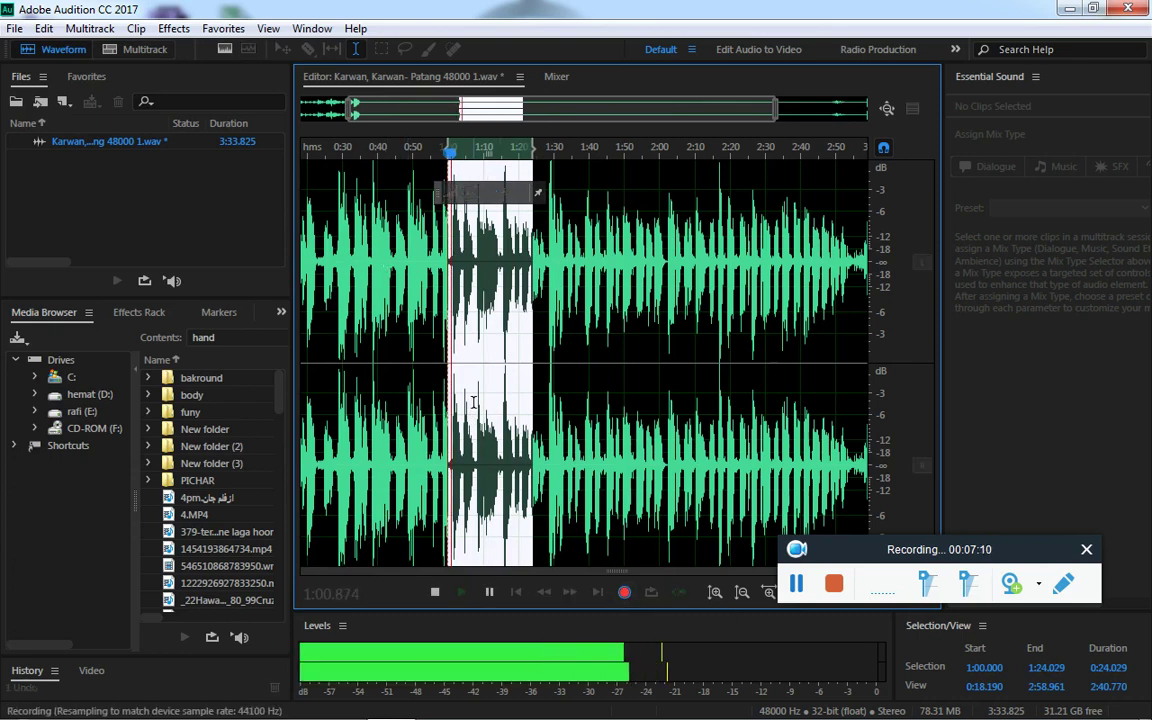
pyautogui.scroll(2, 457, 292)
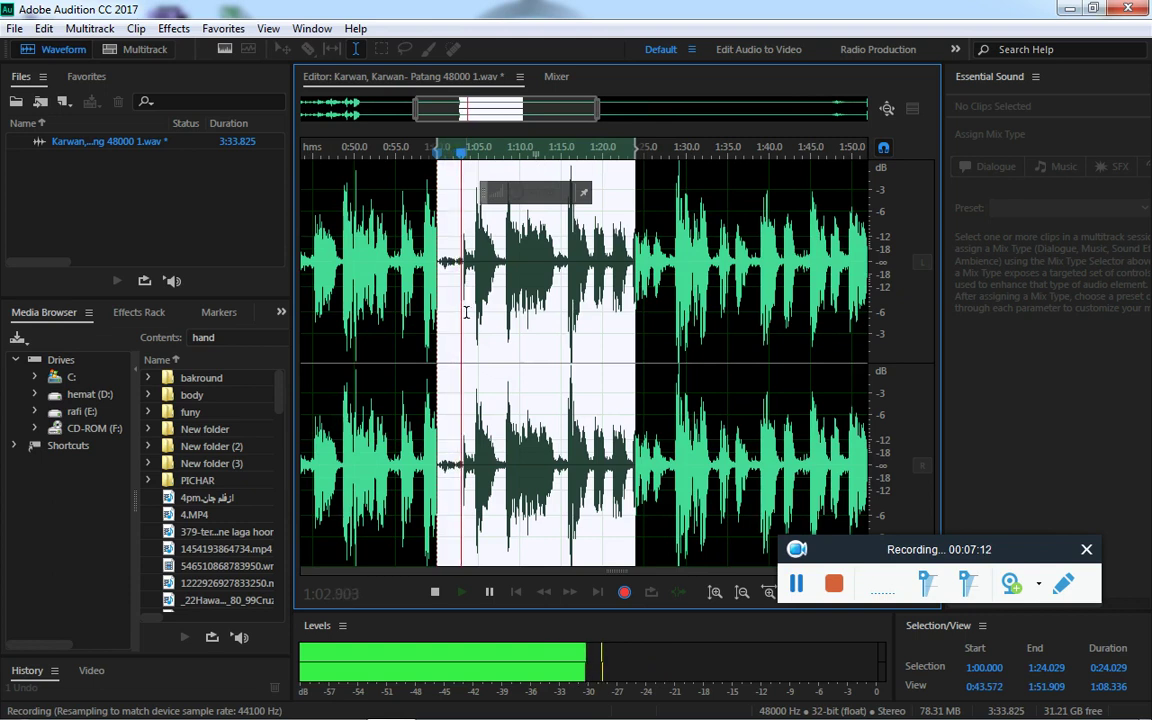
pyautogui.click(436, 591)
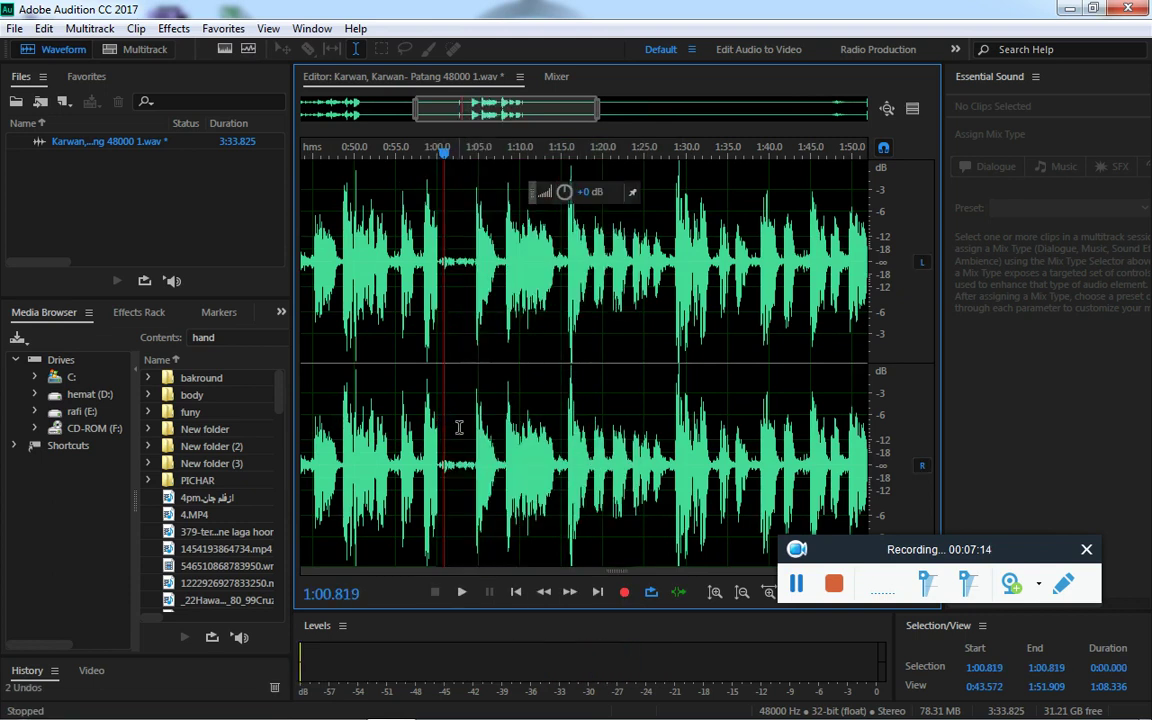
# - Save the Karwan audio, then delete sections about 10 and 5 seconds long, starting at about 0:56.6 and 1:07.1
pyautogui.click(15, 28)
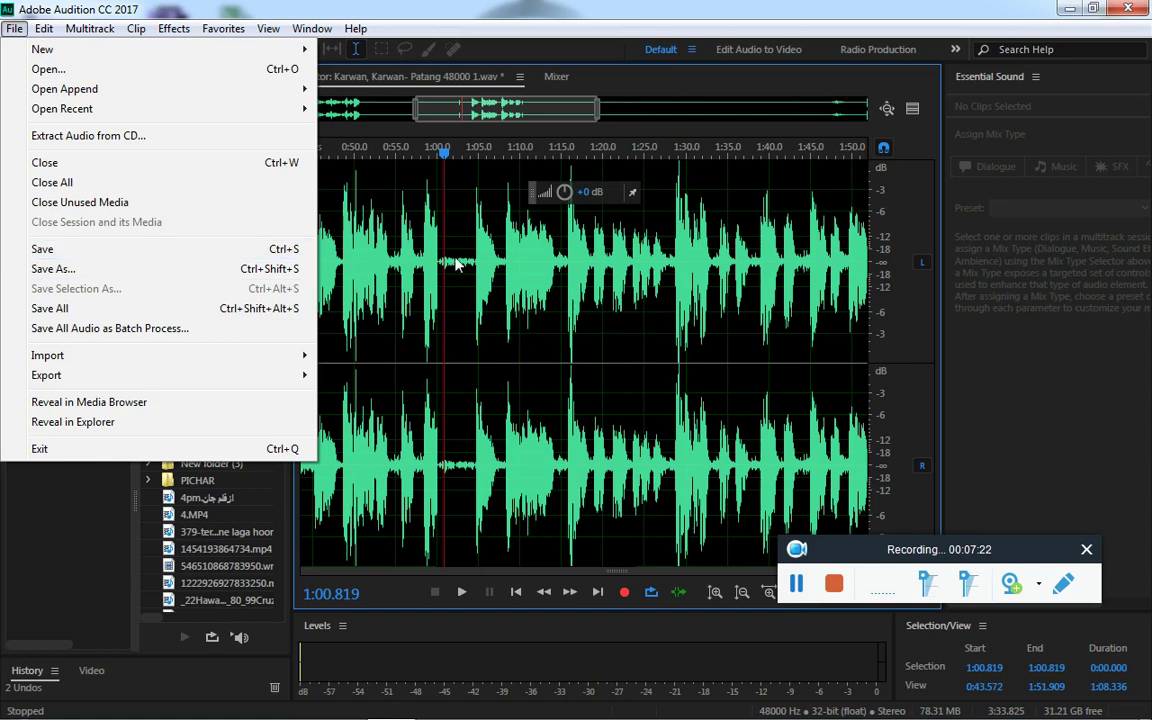
pyautogui.click(212, 259)
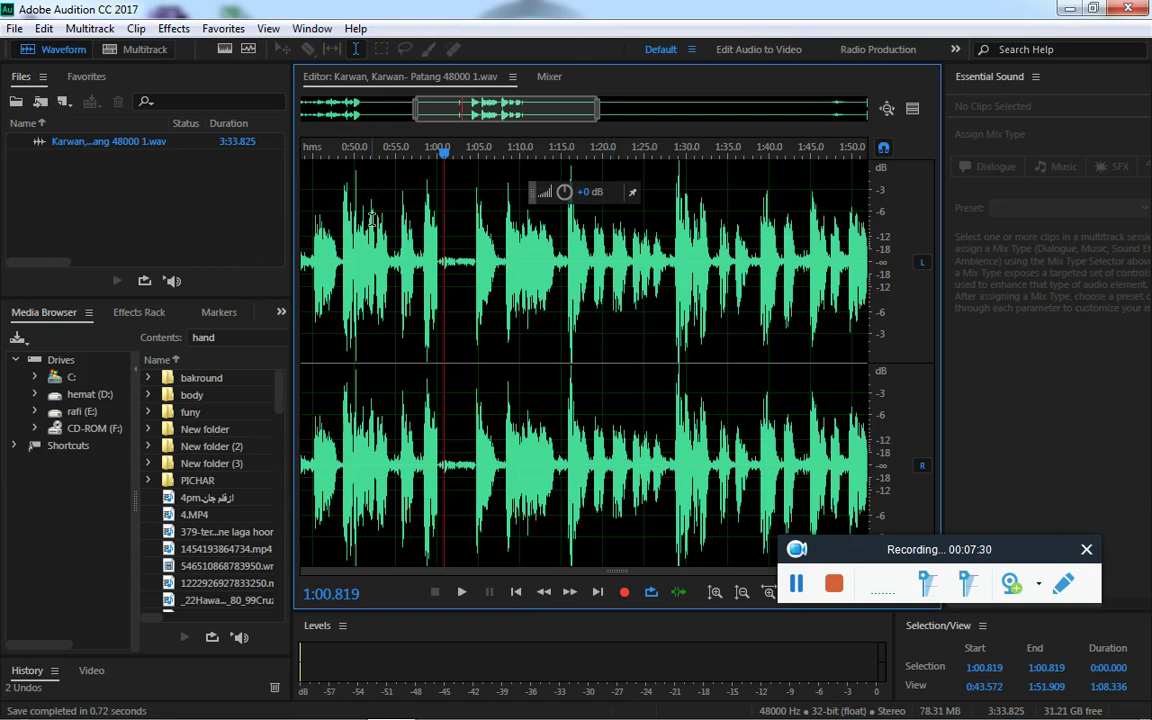
pyautogui.moveTo(409, 290); pyautogui.dragTo(493, 312)
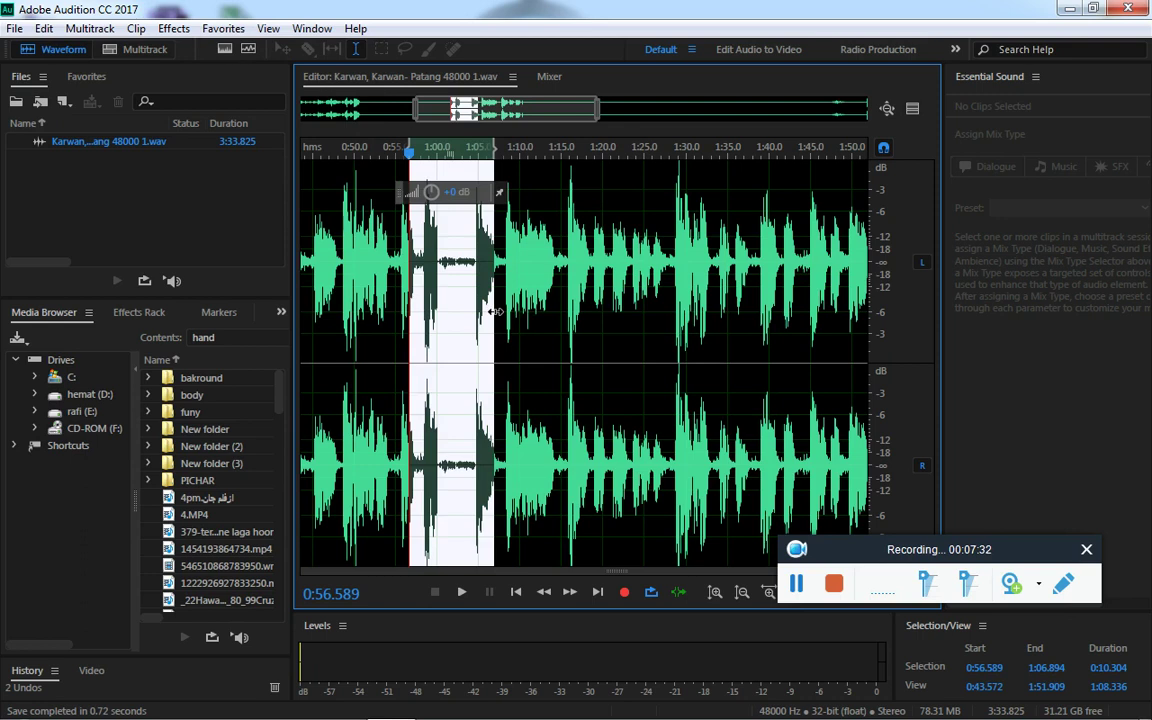
pyautogui.press('Delete')
pyautogui.click(494, 330)
pyautogui.moveTo(497, 332); pyautogui.dragTo(539, 345)
pyautogui.press('Delete')
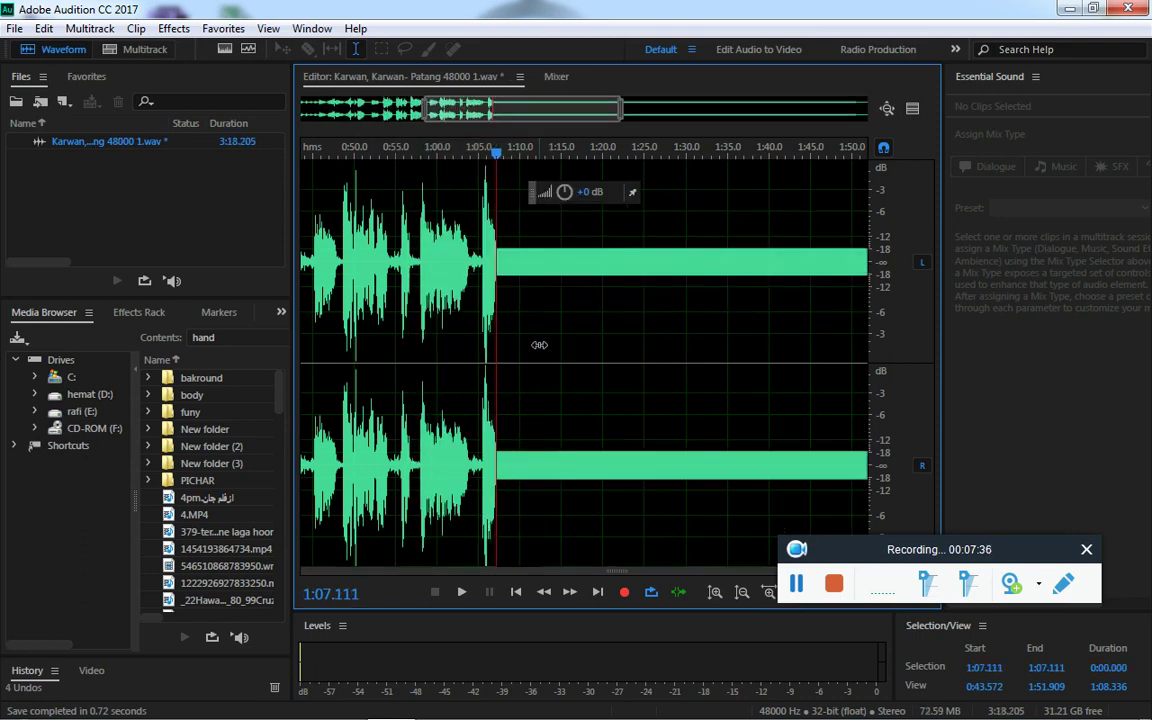
# - Record over the Karwan audio for about 2 seconds, starting at about 0:52.1
pyautogui.click(411, 328)
pyautogui.click(372, 345)
pyautogui.click(623, 592)
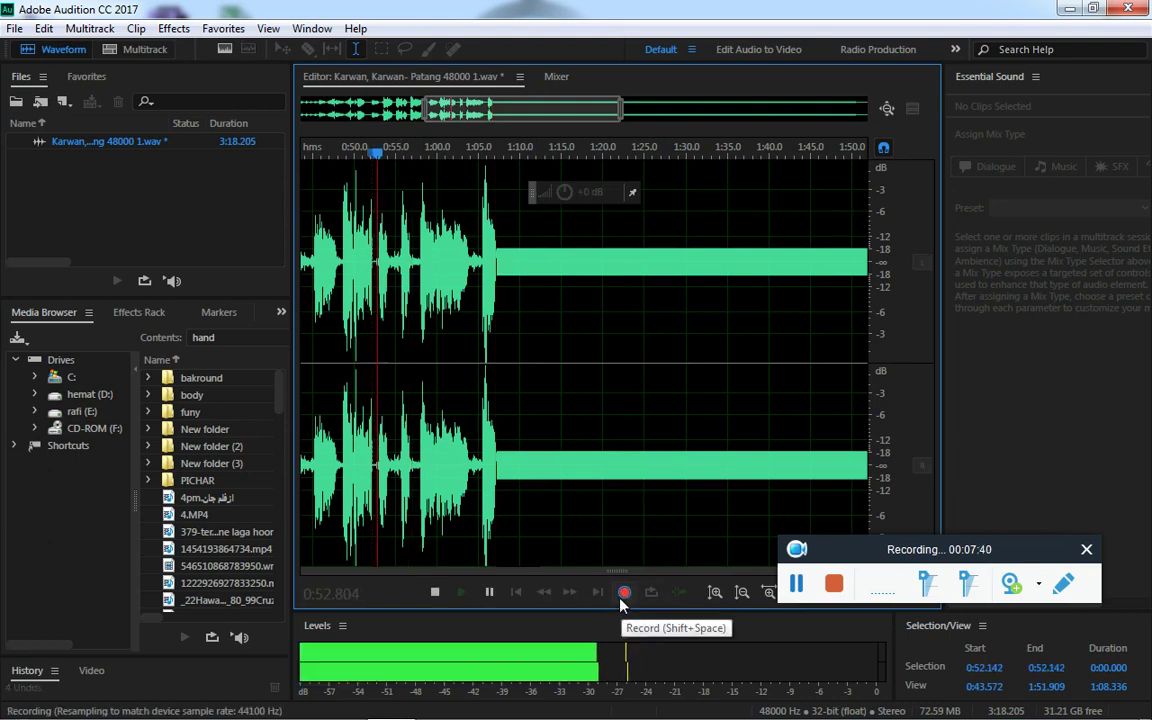
pyautogui.click(437, 593)
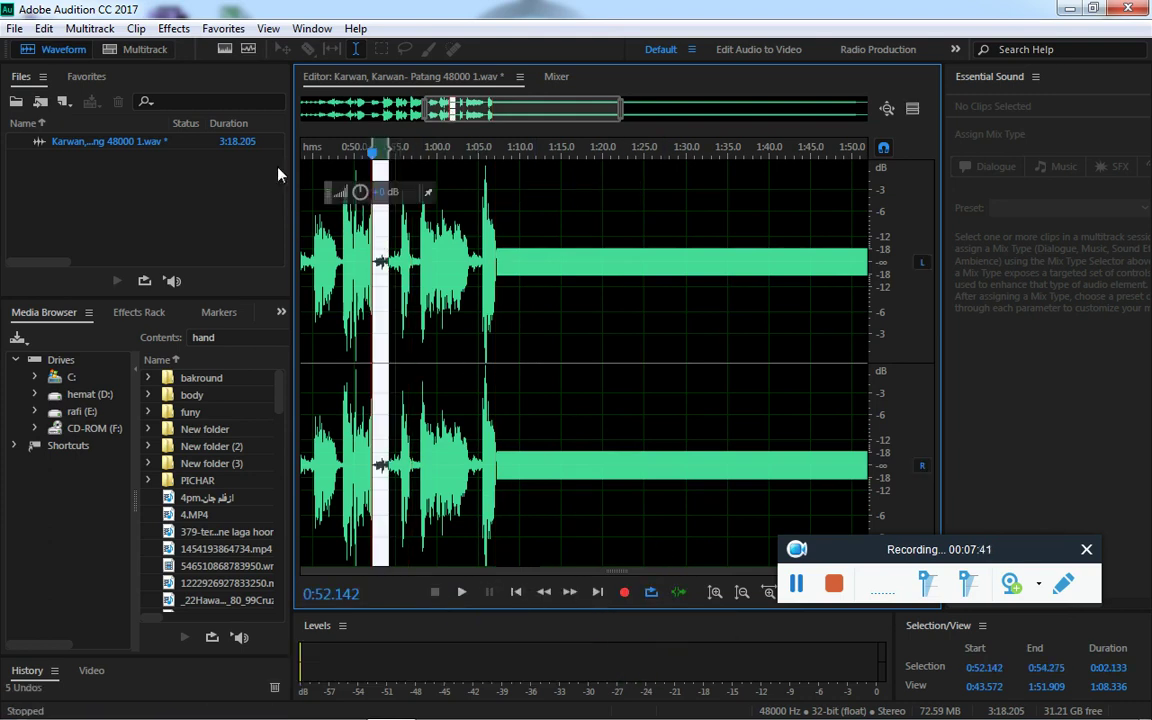
# - Start saving the edited audio under the new file name ali, with the Desktop as its location
pyautogui.click(15, 28)
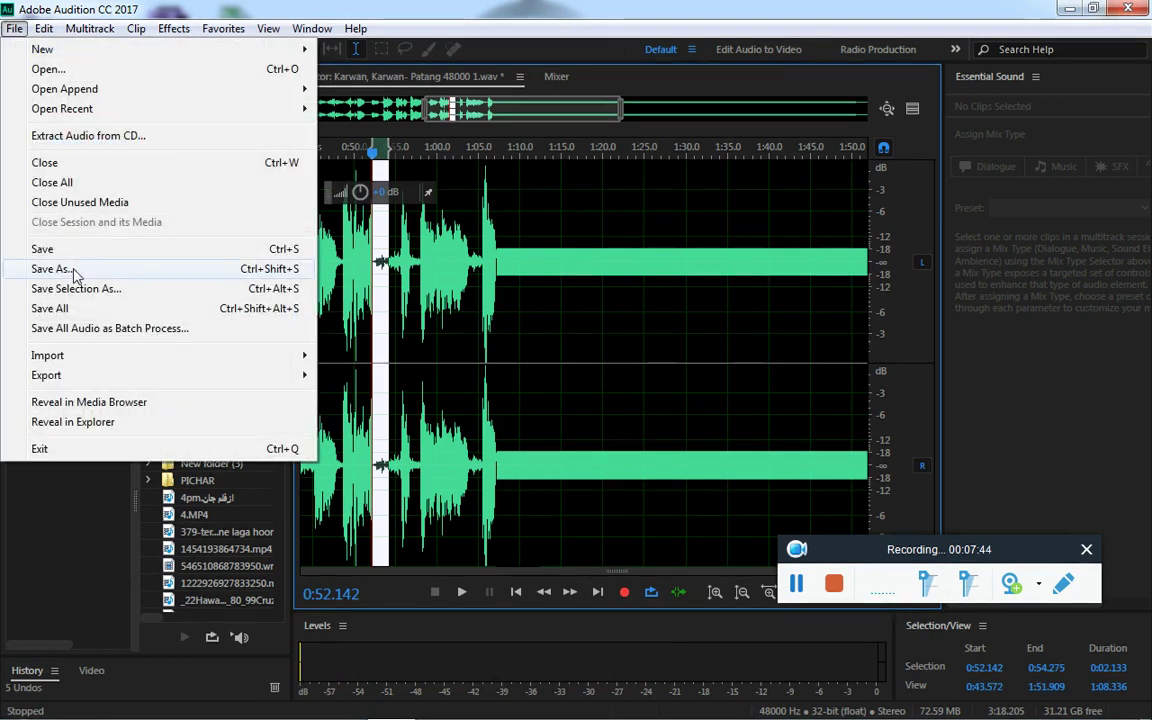
pyautogui.click(430, 265)
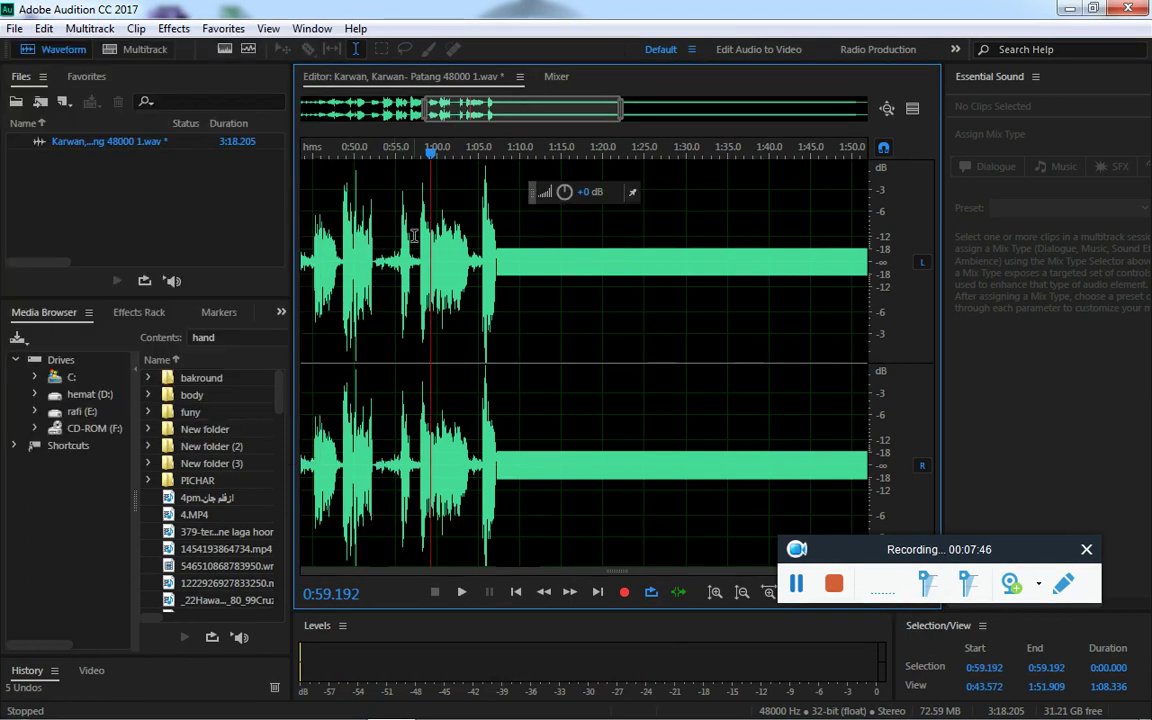
pyautogui.click(15, 28)
pyautogui.click(45, 268)
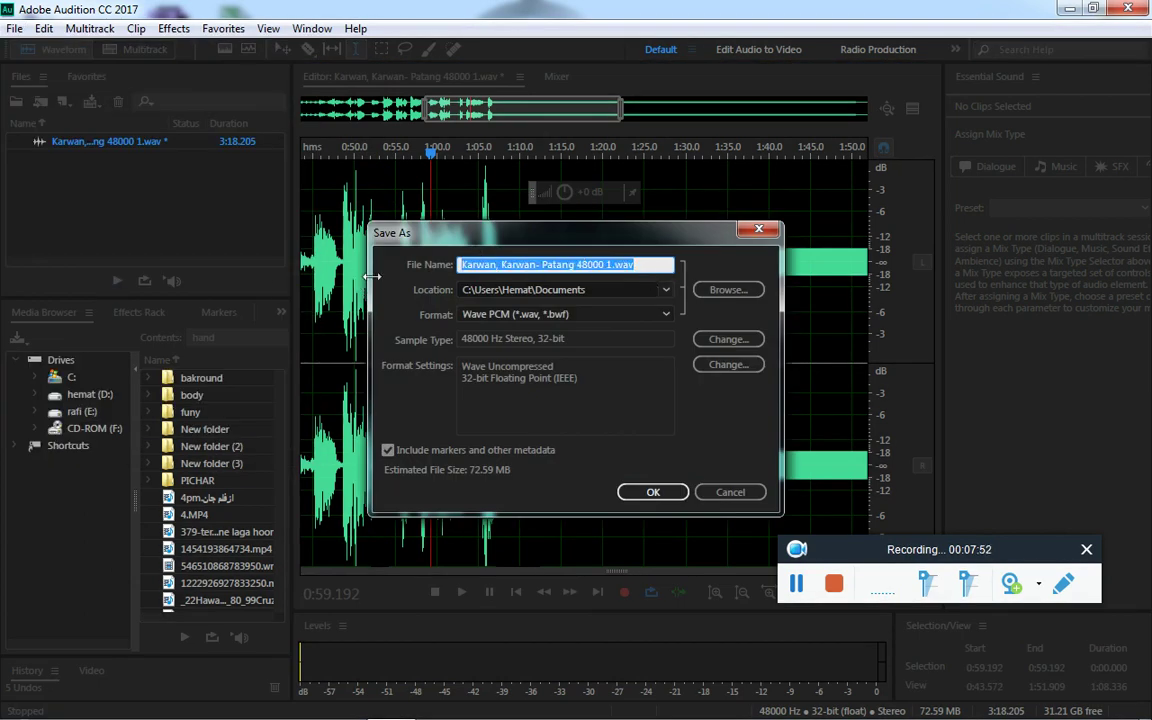
pyautogui.press('BackSpace')
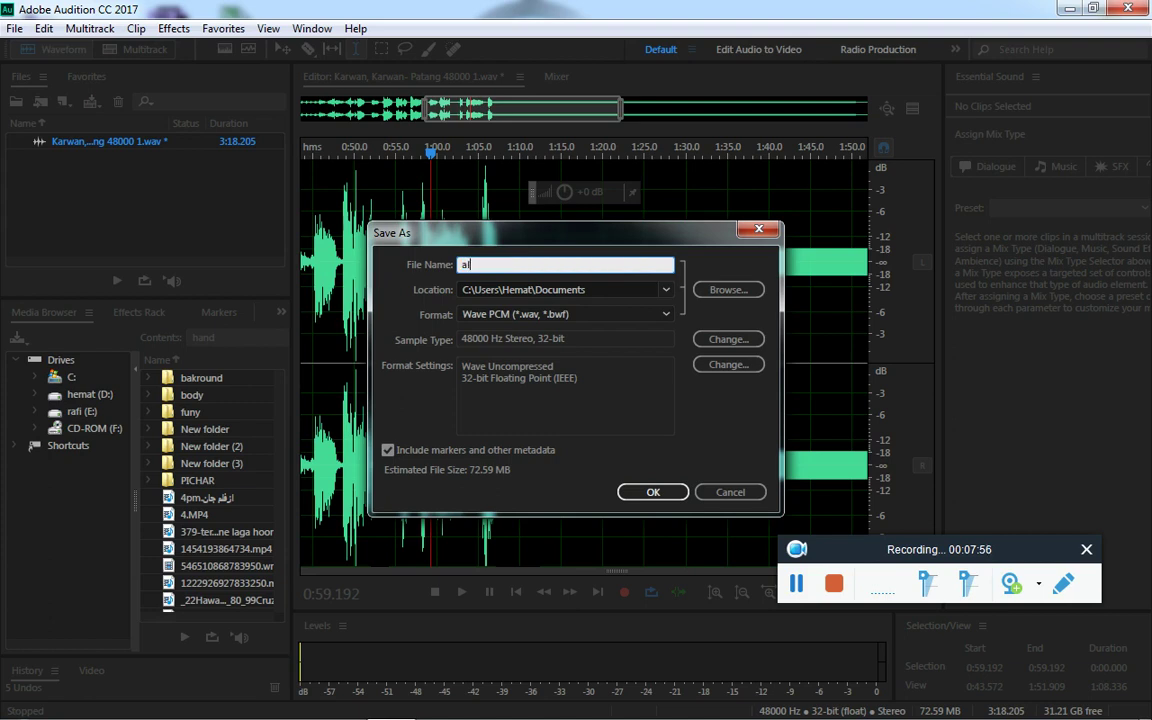
pyautogui.click(743, 293)
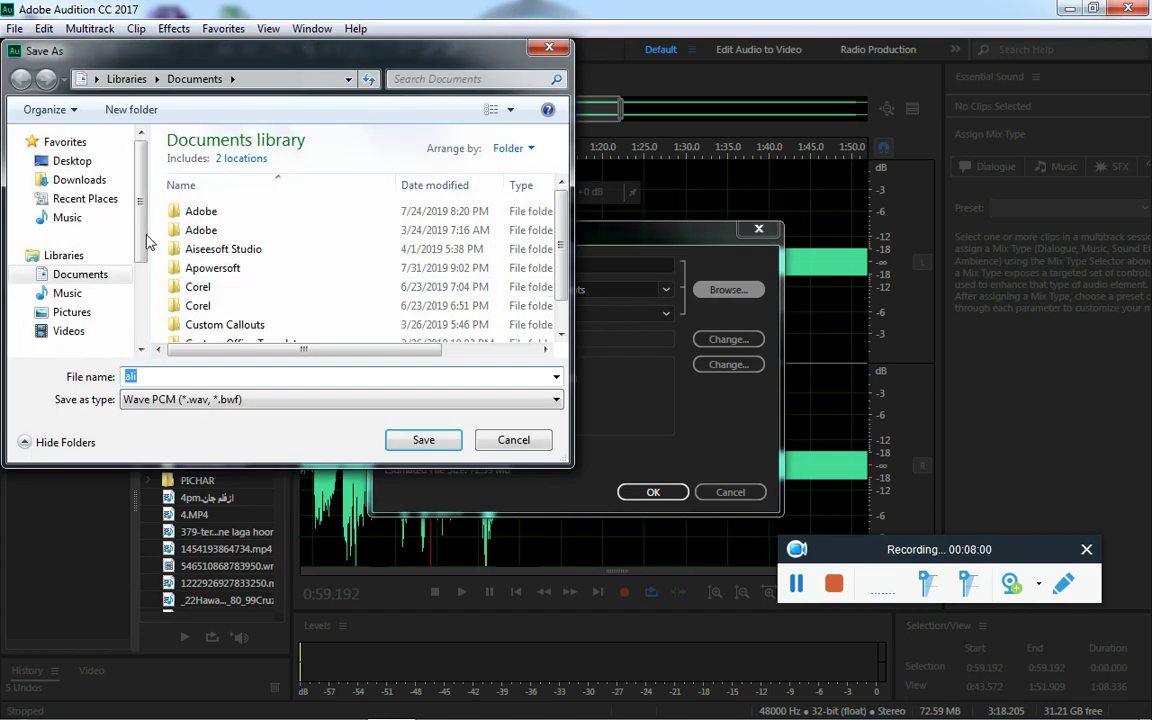
pyautogui.click(62, 166)
pyautogui.click(423, 440)
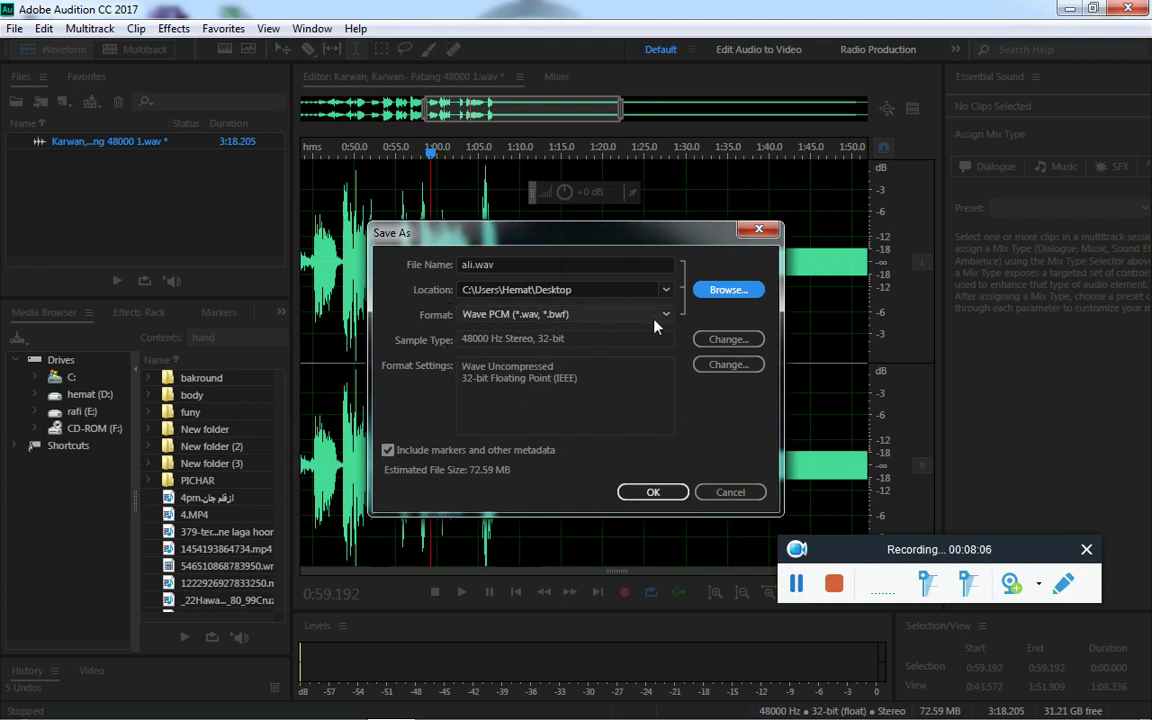
# - Set the format to MP3 Audio and save the file, accepting the lossy compression
pyautogui.click(570, 314)
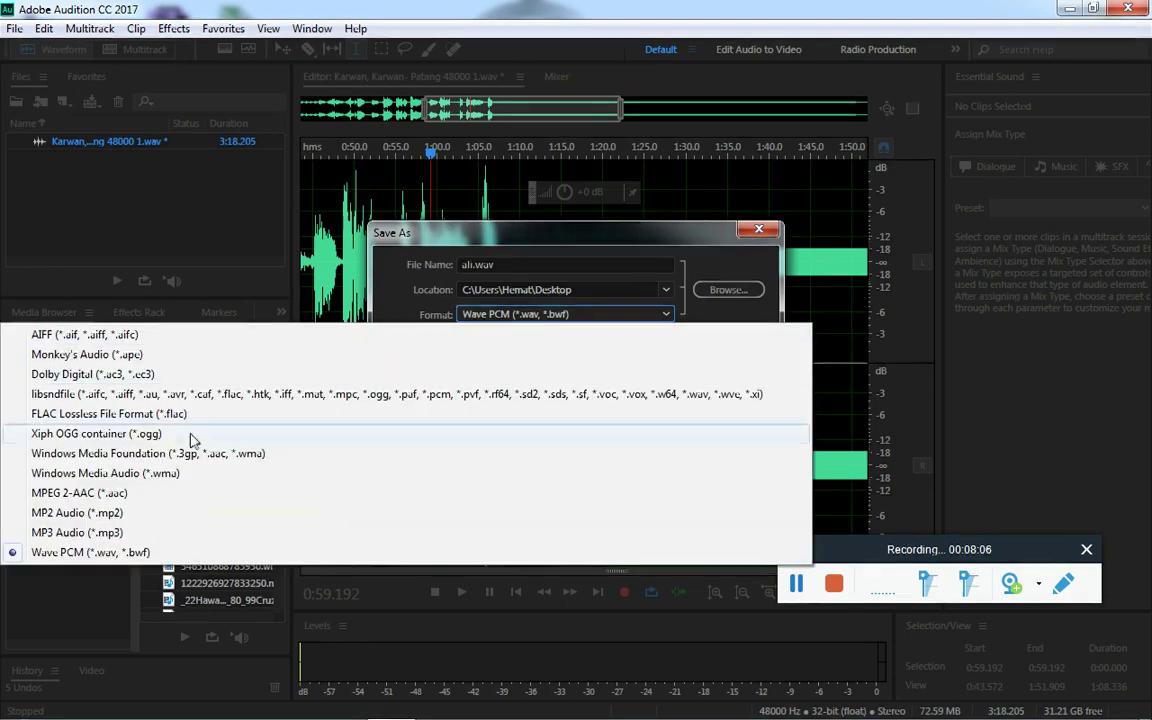
pyautogui.click(60, 533)
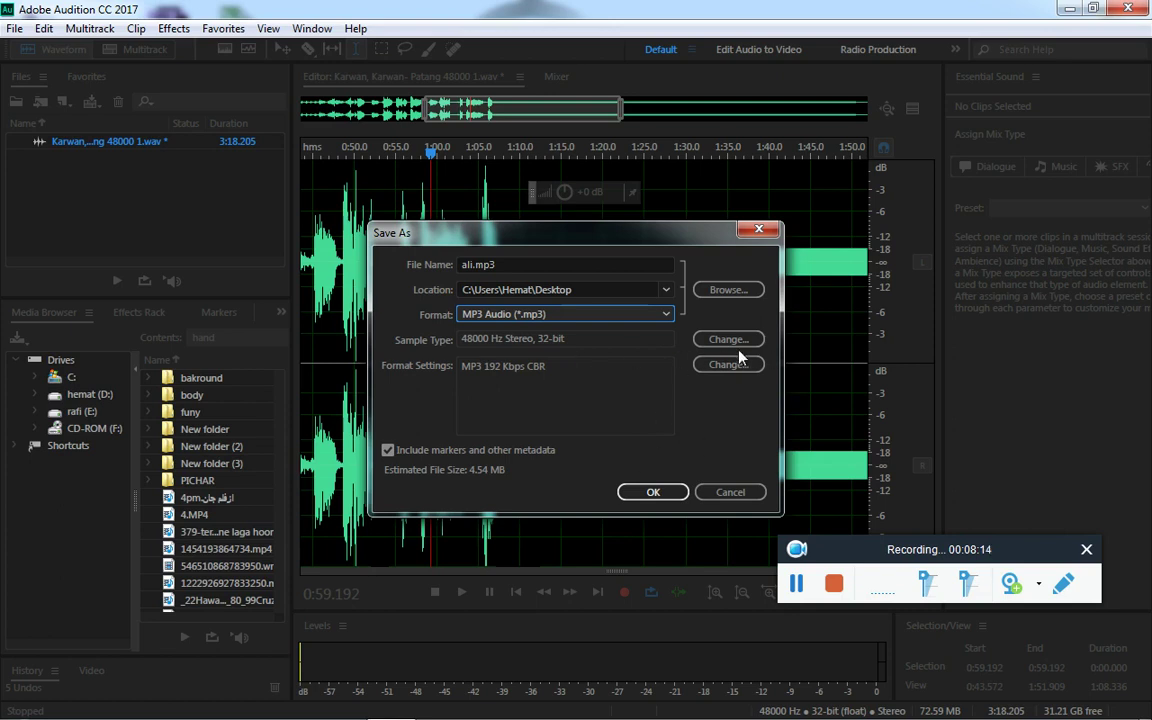
pyautogui.click(650, 492)
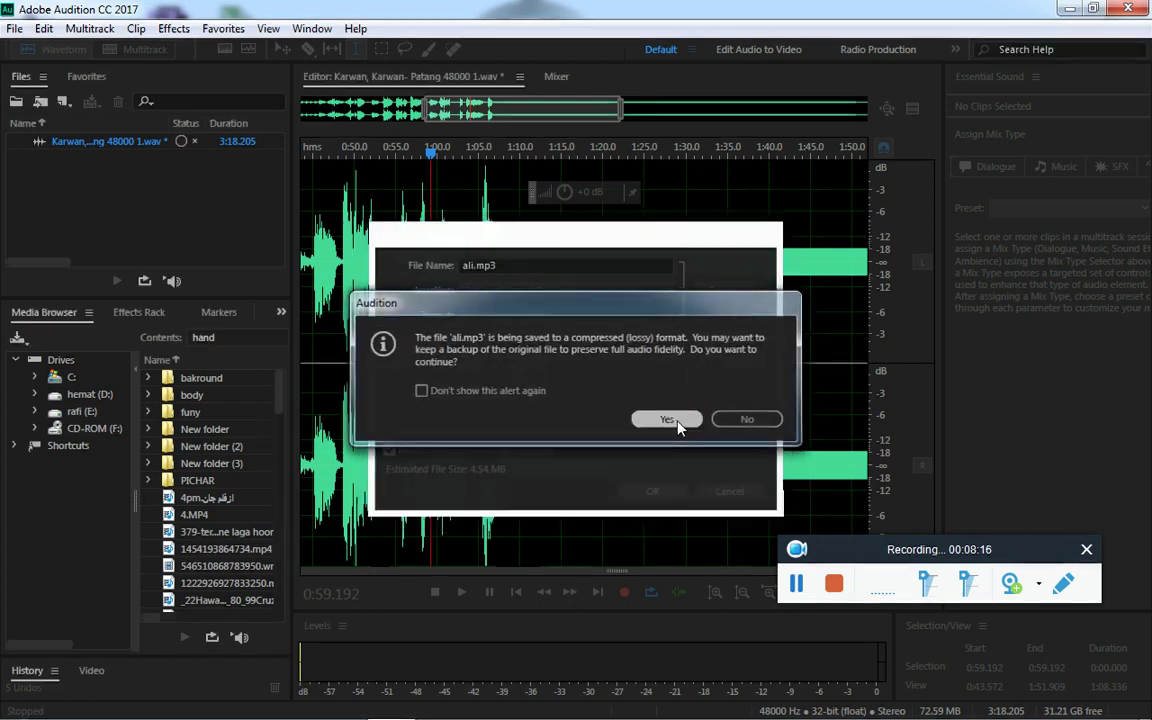
pyautogui.click(668, 490)
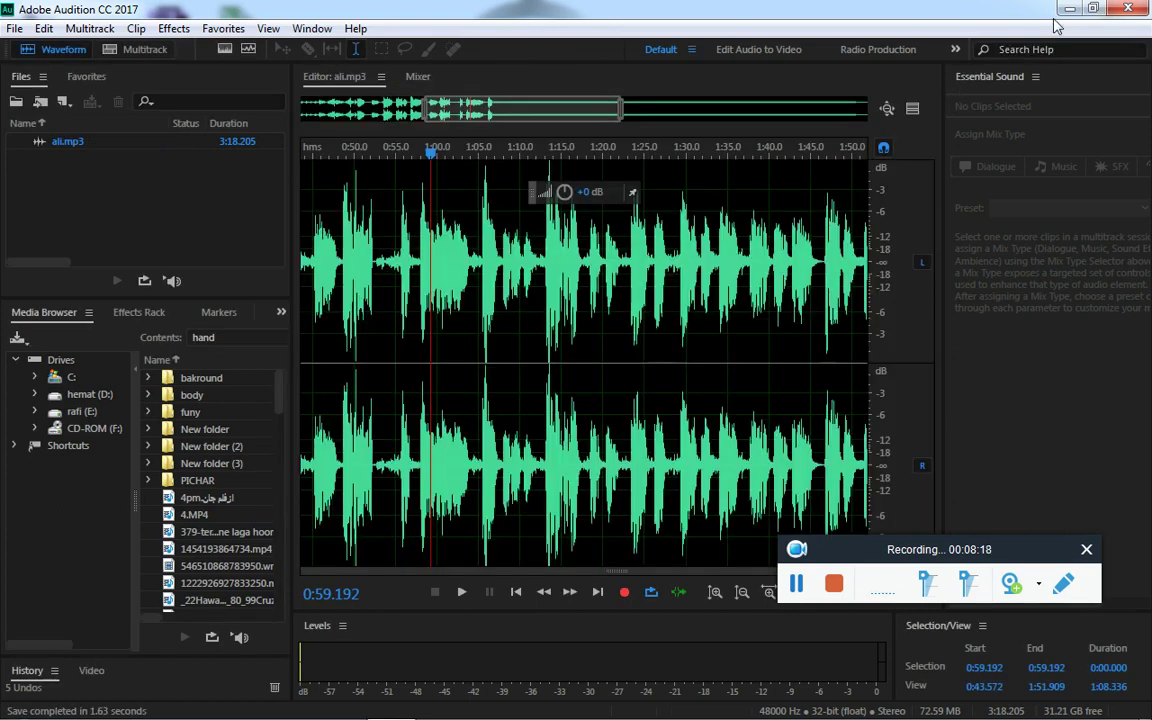
# - Switch to the desktop, move the ali MP3 file to an empty spot, and return to Adobe Audition
pyautogui.press('super+d')
pyautogui.moveTo(104, 658); pyautogui.dragTo(372, 112)
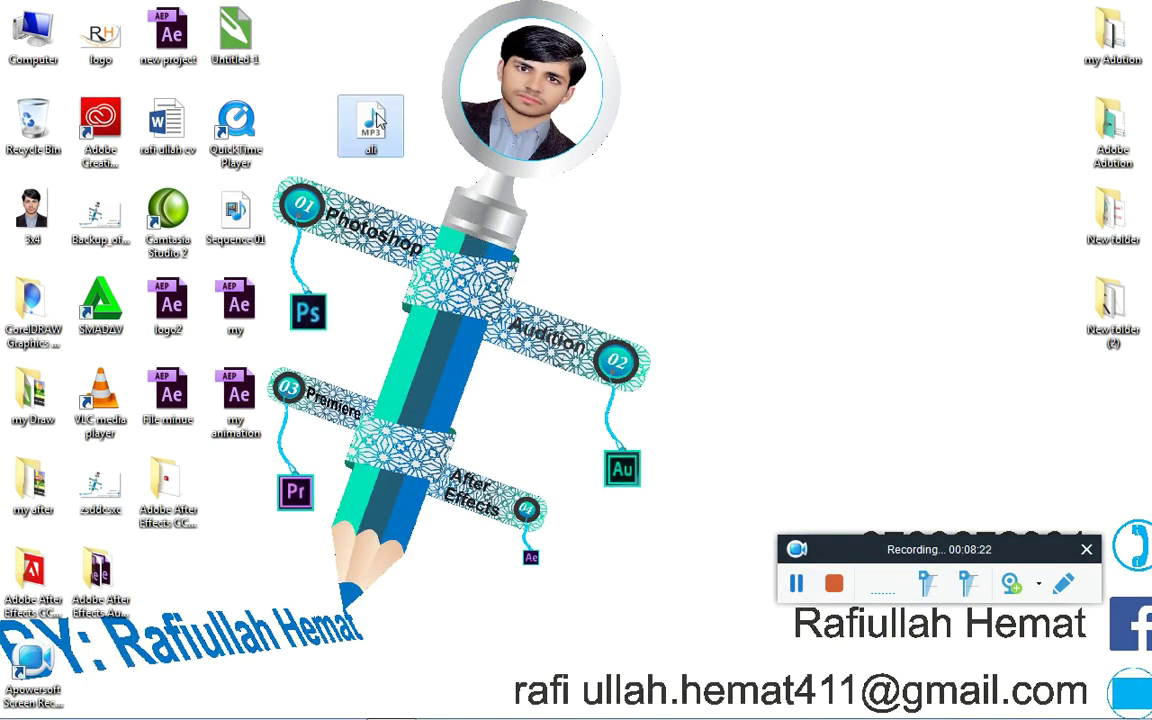
pyautogui.click(389, 704)
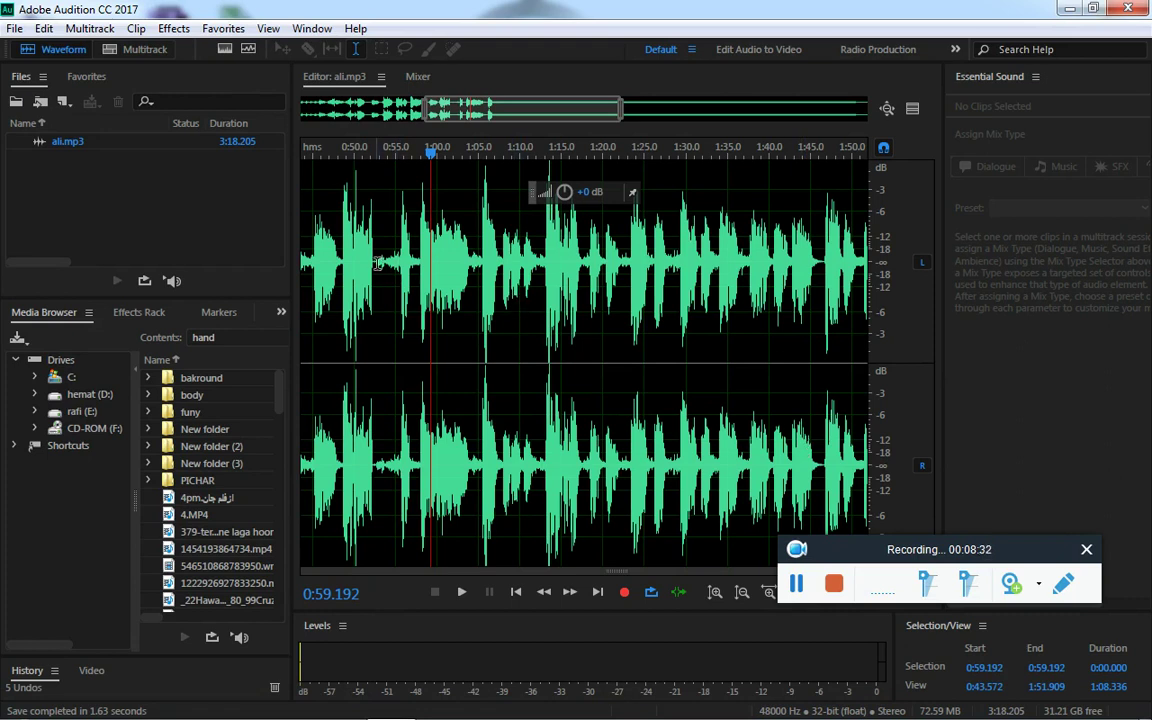
# - Examine the Save Selection As command with the audio from about 0:59 to 1:25 selected, and with the whole file selected
pyautogui.click(16, 29)
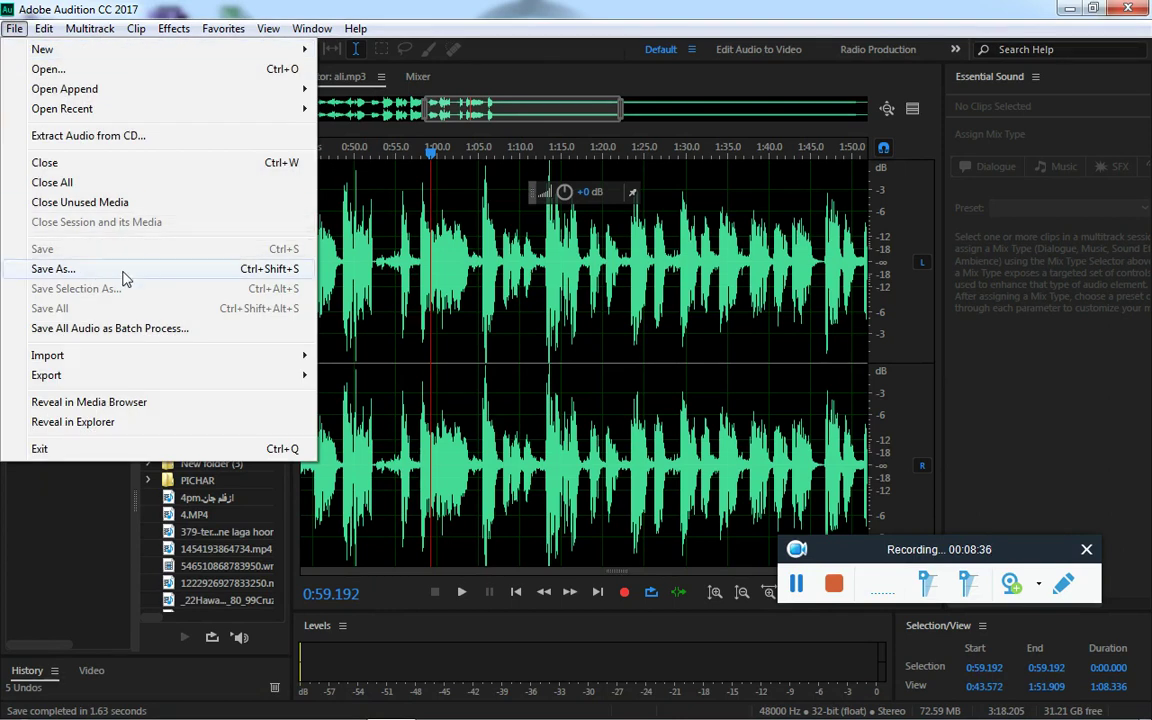
pyautogui.click(514, 308)
pyautogui.moveTo(433, 285); pyautogui.dragTo(643, 295)
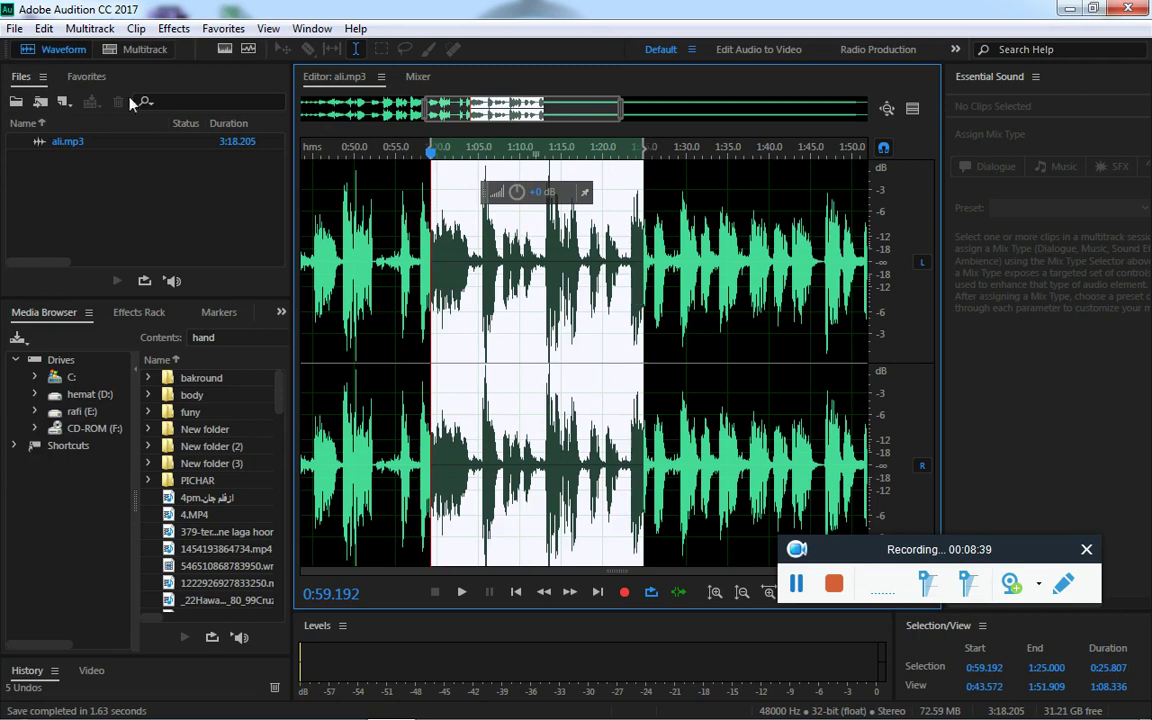
pyautogui.click(15, 28)
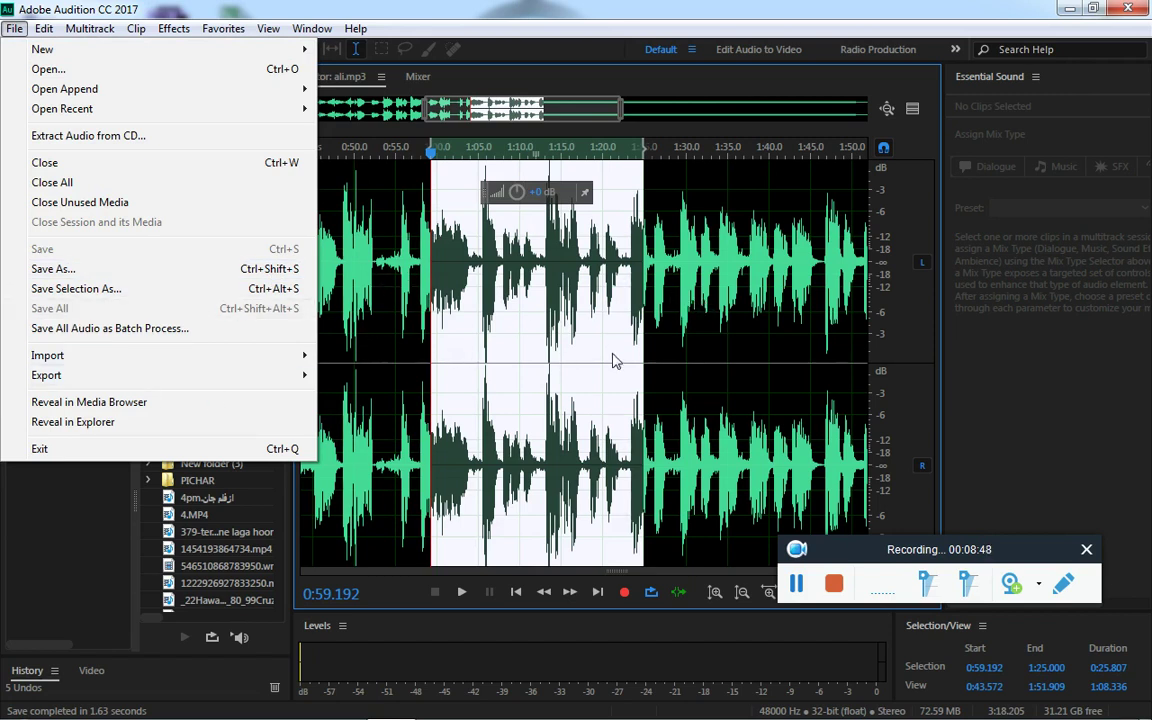
pyautogui.click(645, 320)
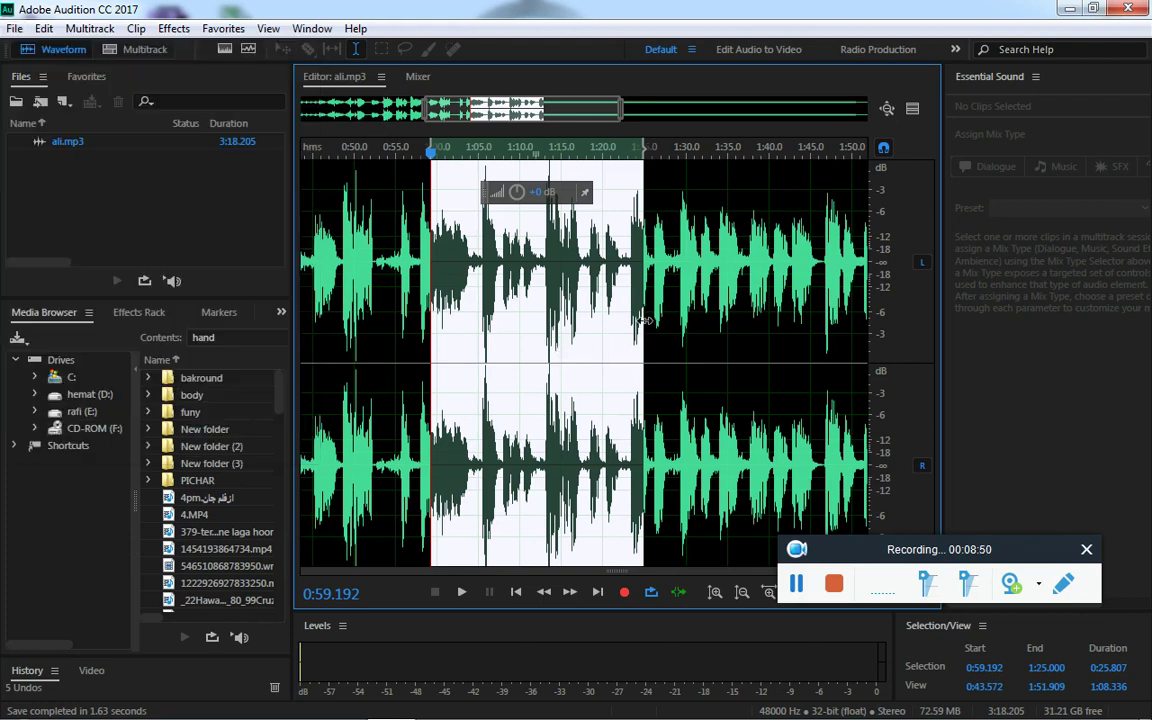
pyautogui.click(387, 322)
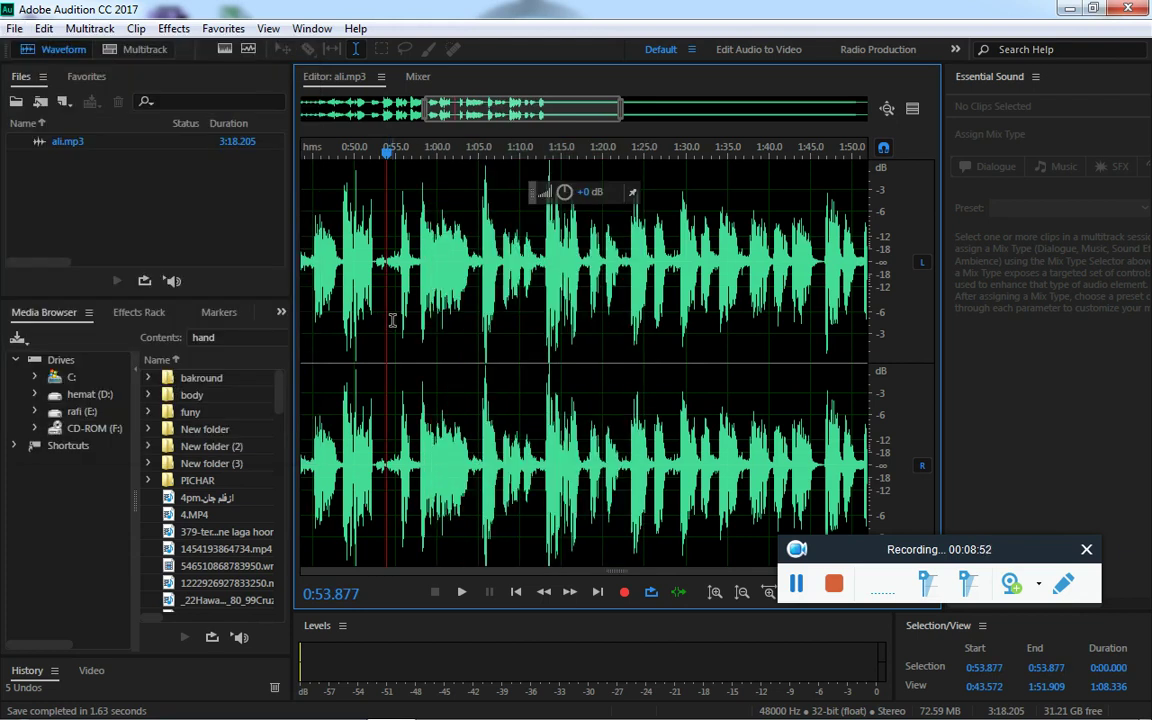
pyautogui.hotkey('ctrl', 'a')
pyautogui.click(14, 28)
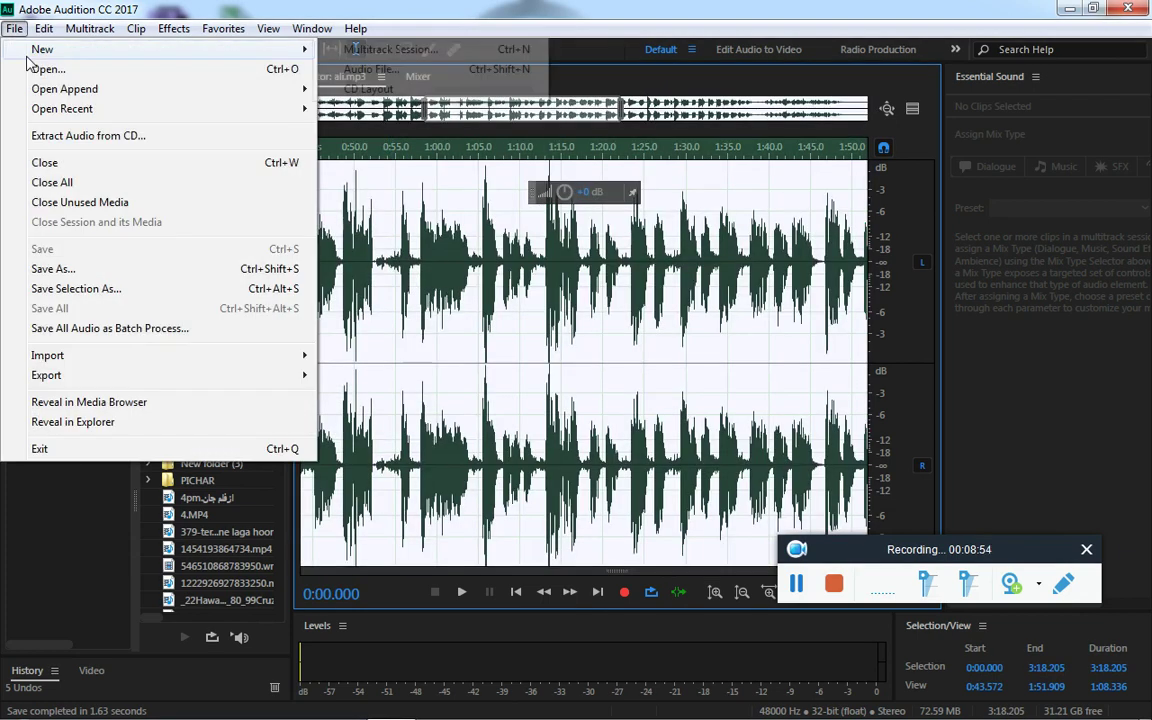
pyautogui.click(50, 152)
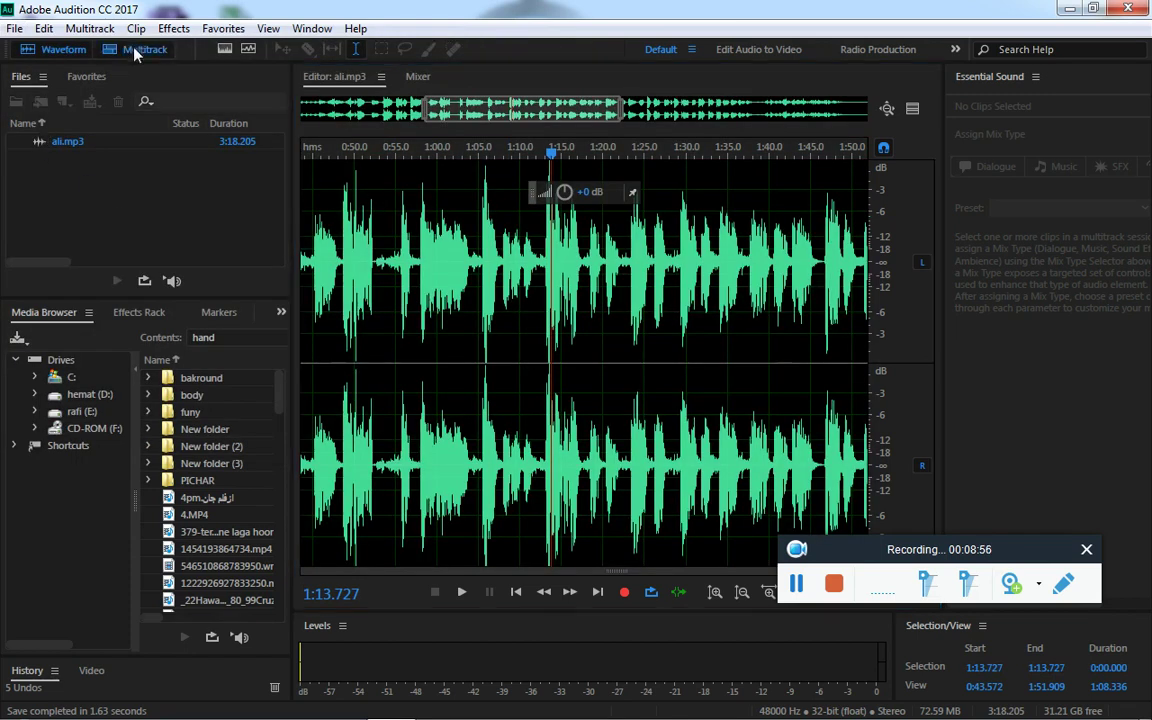
# - Create a multitrack session and import 1 (3).MP3 and the Gran Afghanistan tracks 1 to 5
pyautogui.click(125, 48)
pyautogui.click(643, 450)
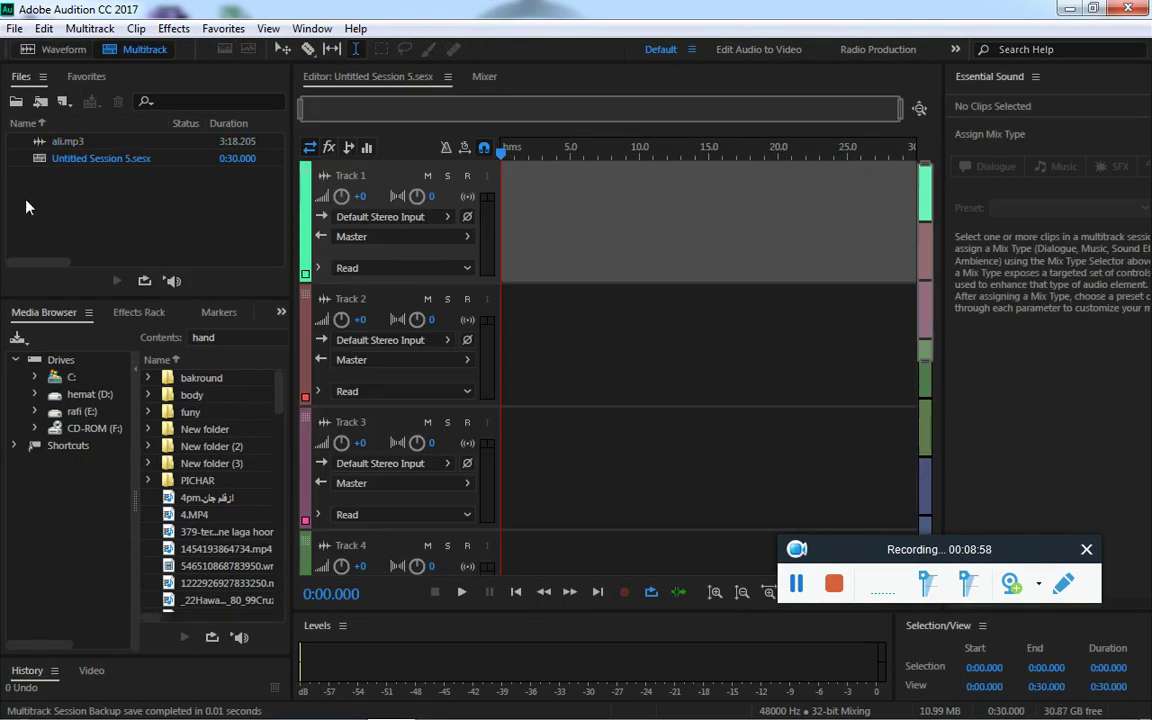
pyautogui.doubleClick(129, 183)
pyautogui.moveTo(226, 208); pyautogui.dragTo(226, 308)
pyautogui.click(423, 440)
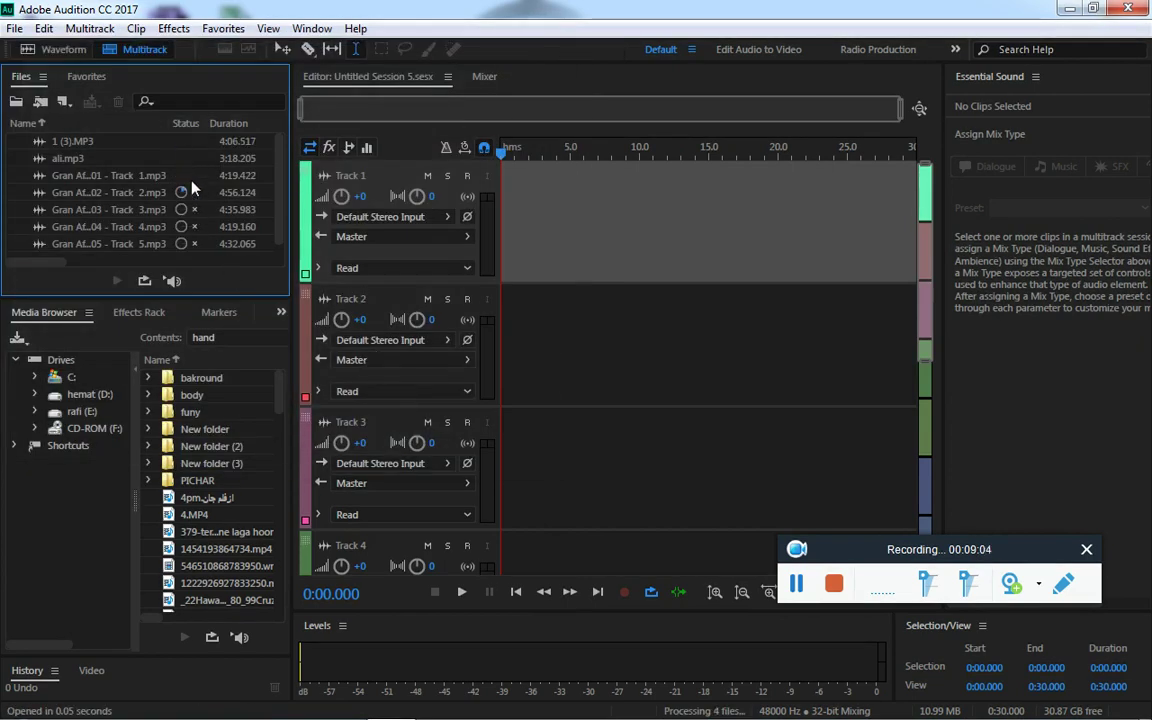
# - Place ali.mp3 on Tracks 1 and 3, 1 (3).MP3 on Track 2 at about 0:45, and Gran Afghanistan track 3 on Track 4 at 0:40
pyautogui.moveTo(86, 158); pyautogui.dragTo(470, 180)
pyautogui.moveTo(87, 143); pyautogui.dragTo(600, 300)
pyautogui.moveTo(67, 175); pyautogui.dragTo(371, 433)
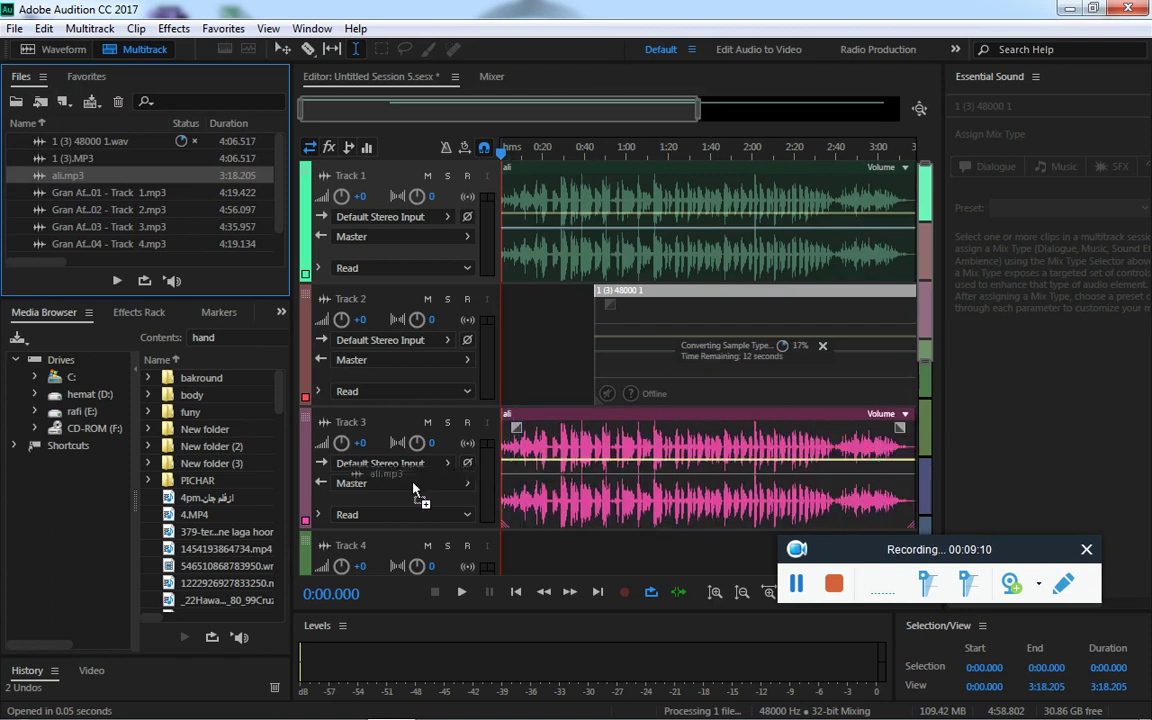
pyautogui.moveTo(88, 228); pyautogui.dragTo(588, 548)
pyautogui.click(586, 280)
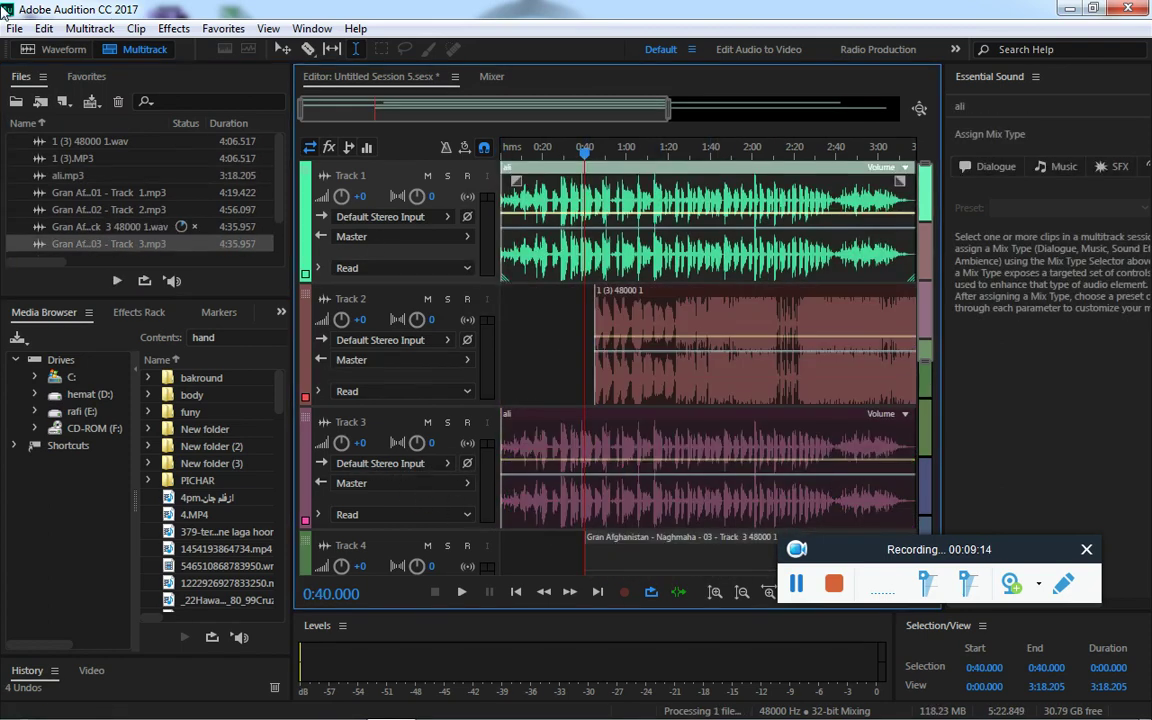
# - Examine the Save All command and the clips on Tracks 1 to 4 that it applies to
pyautogui.click(15, 28)
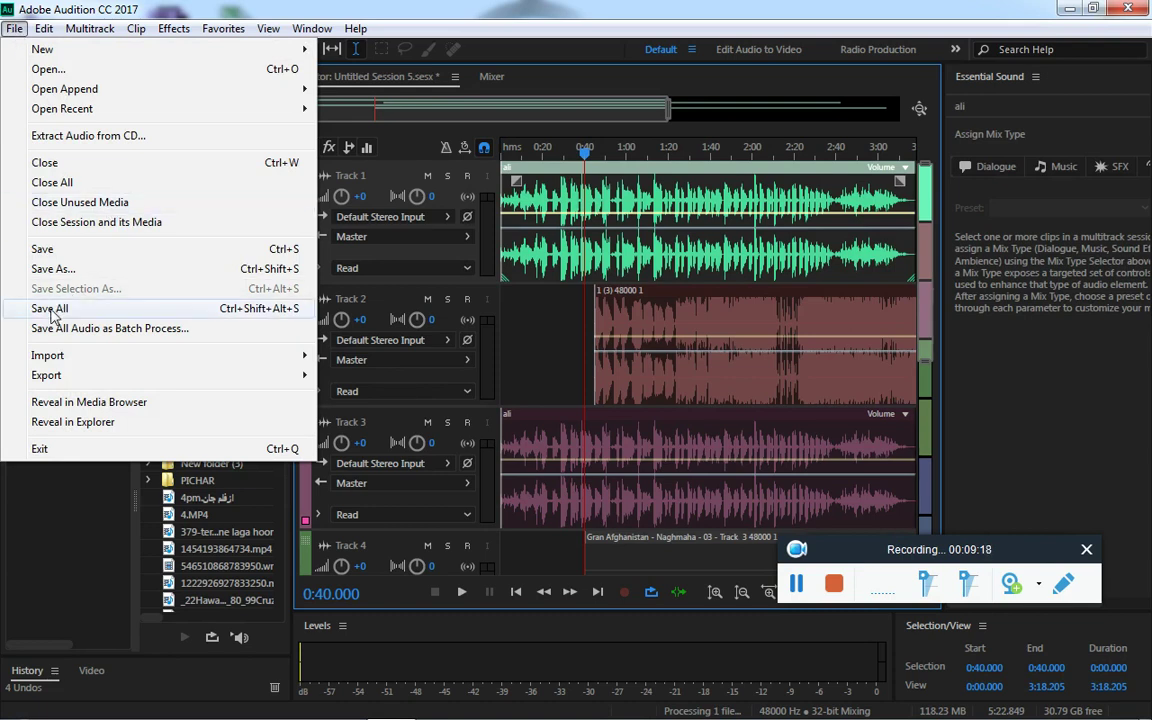
pyautogui.click(626, 350)
pyautogui.click(586, 220)
pyautogui.click(626, 470)
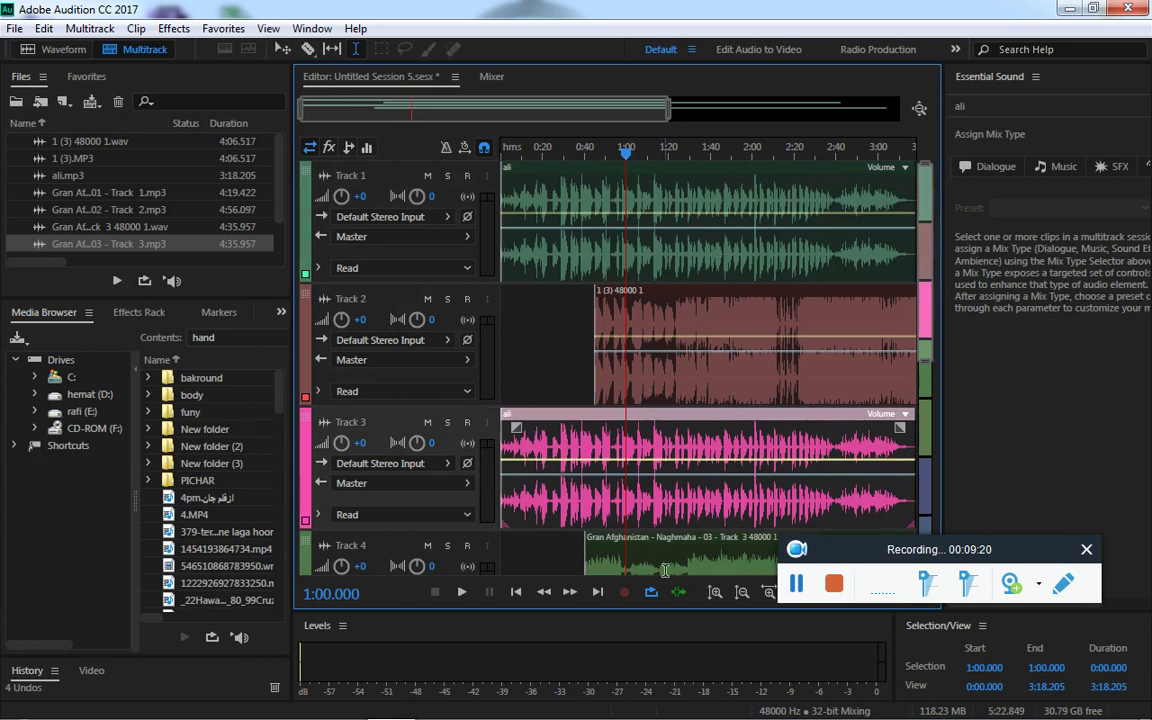
pyautogui.click(665, 560)
pyautogui.click(677, 470)
pyautogui.click(668, 350)
pyautogui.click(643, 220)
pyautogui.hotkey('alt', 'f')
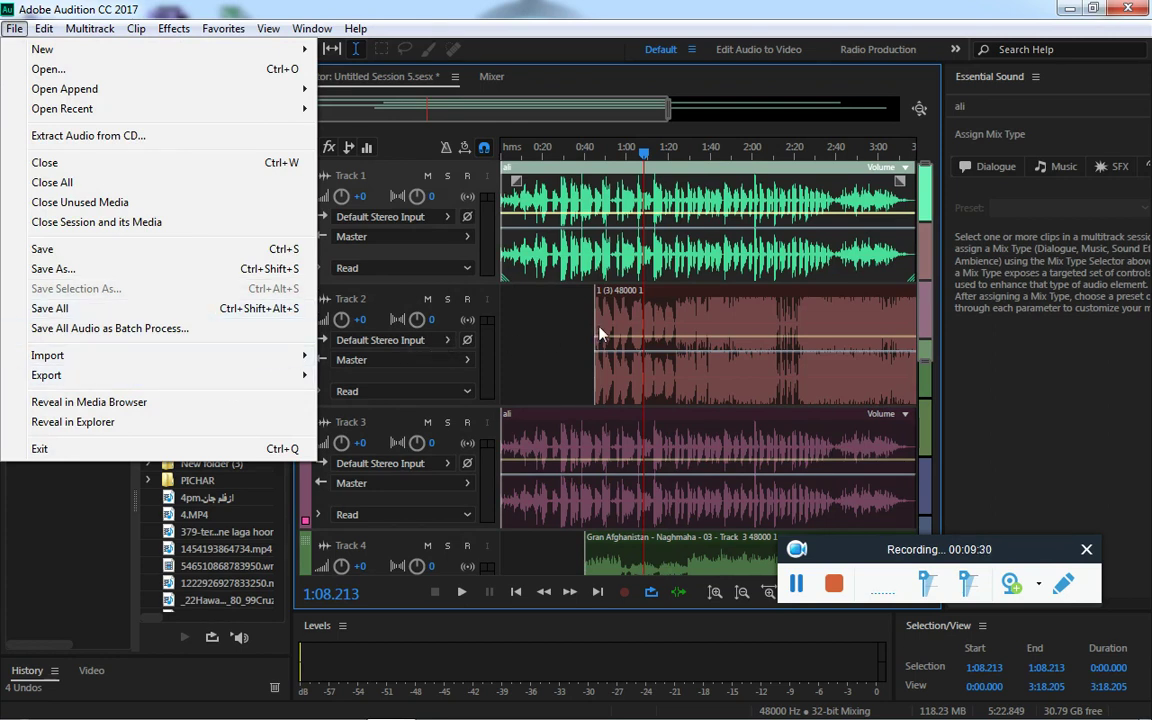
pyautogui.click(720, 337)
pyautogui.click(668, 240)
pyautogui.click(690, 320)
pyautogui.click(695, 460)
pyautogui.click(708, 550)
pyautogui.click(700, 482)
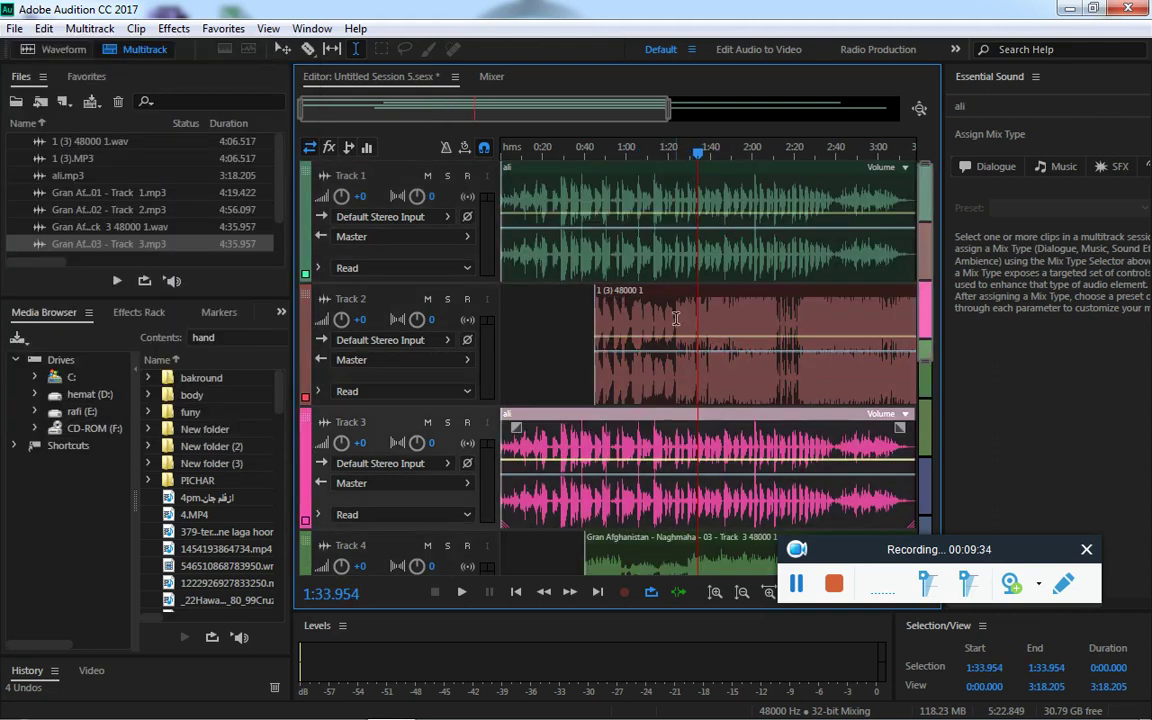
pyautogui.click(676, 330)
pyautogui.click(658, 245)
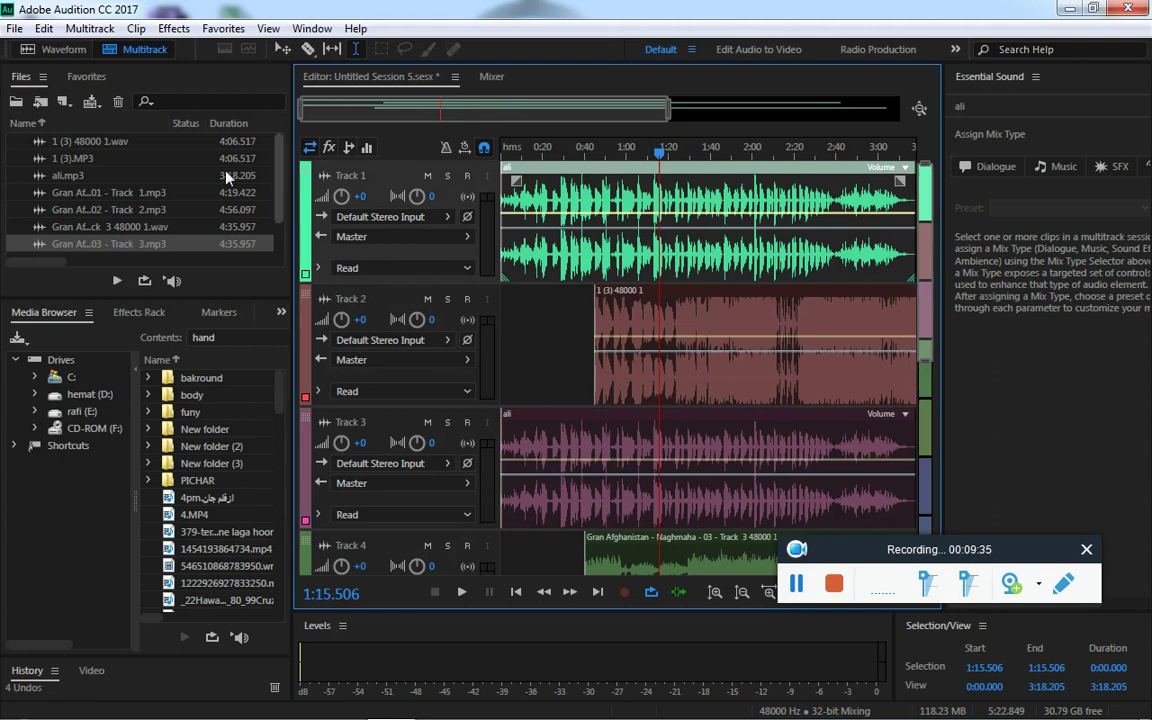
# - Examine the import commands and enlarge the Files panel until every open file and the session are listed
pyautogui.click(15, 28)
pyautogui.moveTo(100, 355)
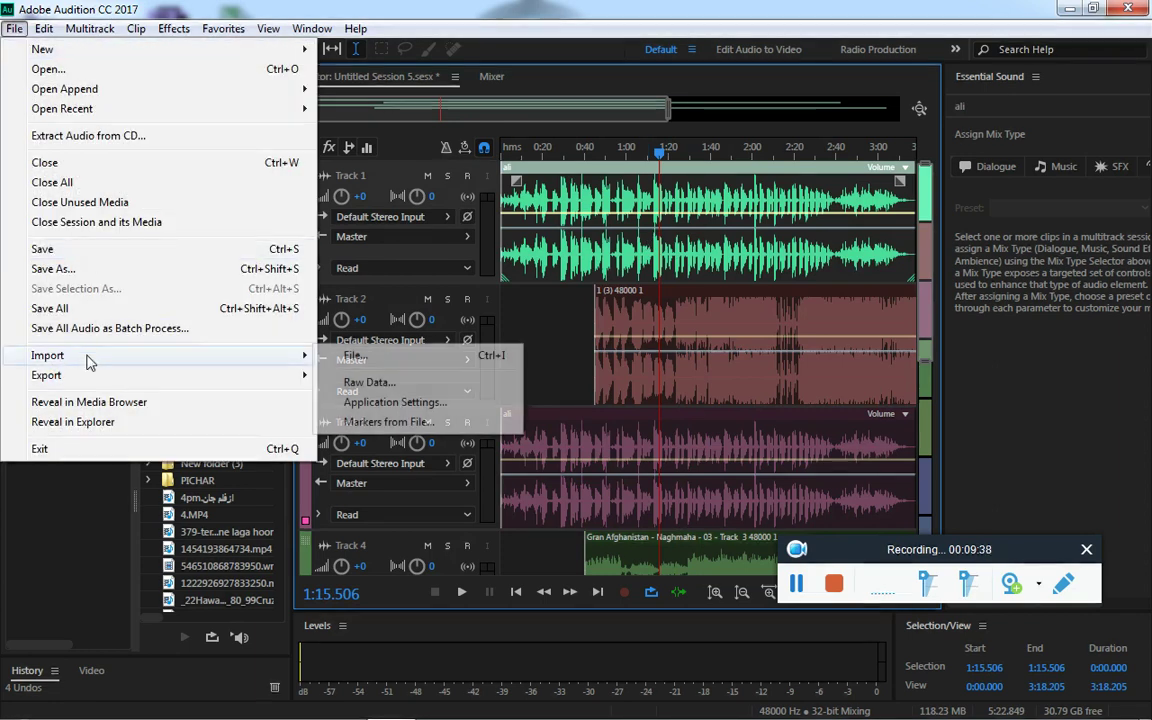
pyautogui.click(542, 322)
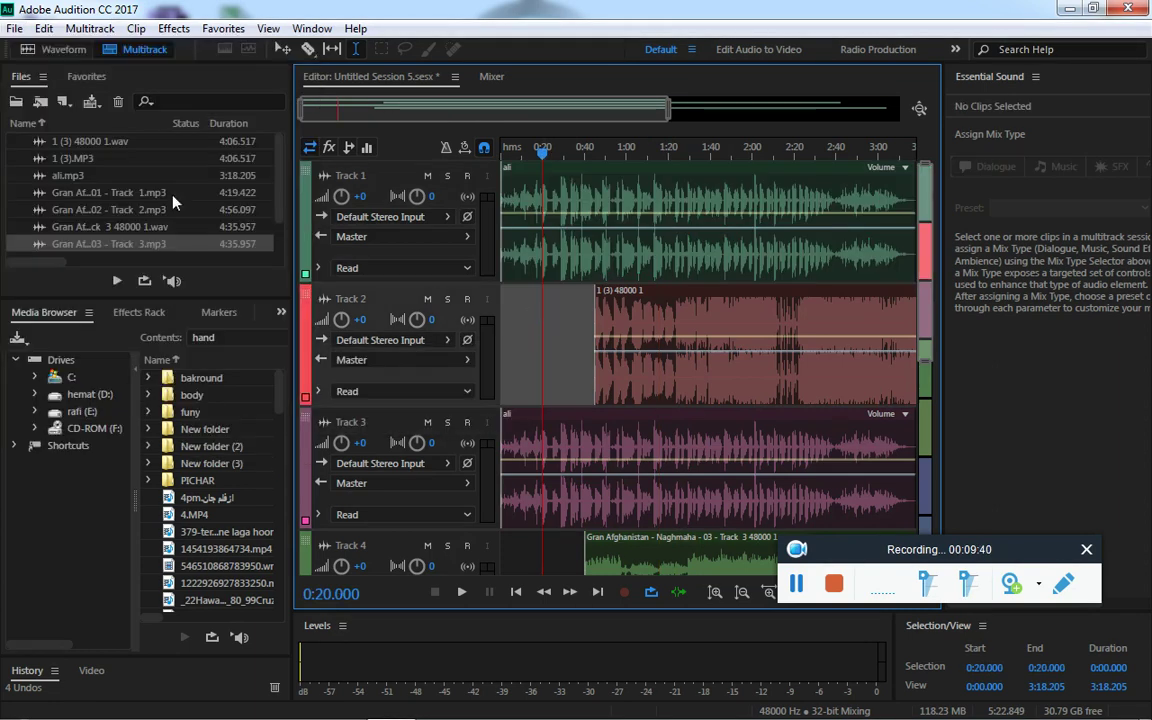
pyautogui.rightClick(101, 256)
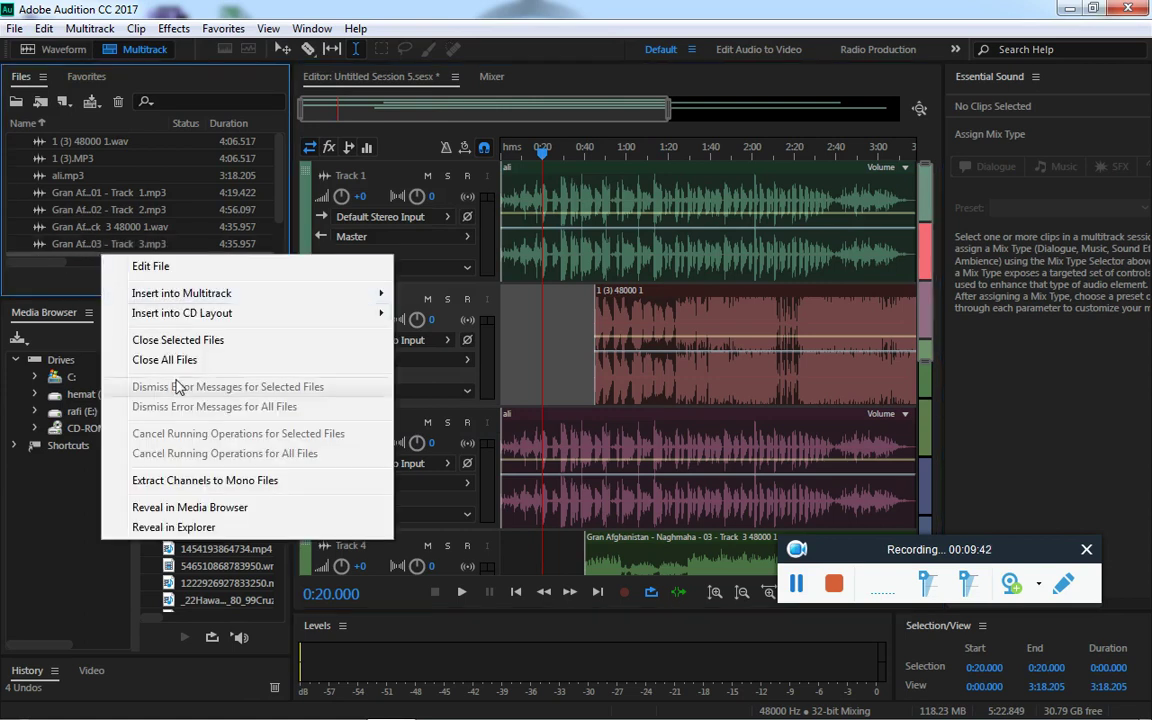
pyautogui.click(88, 270)
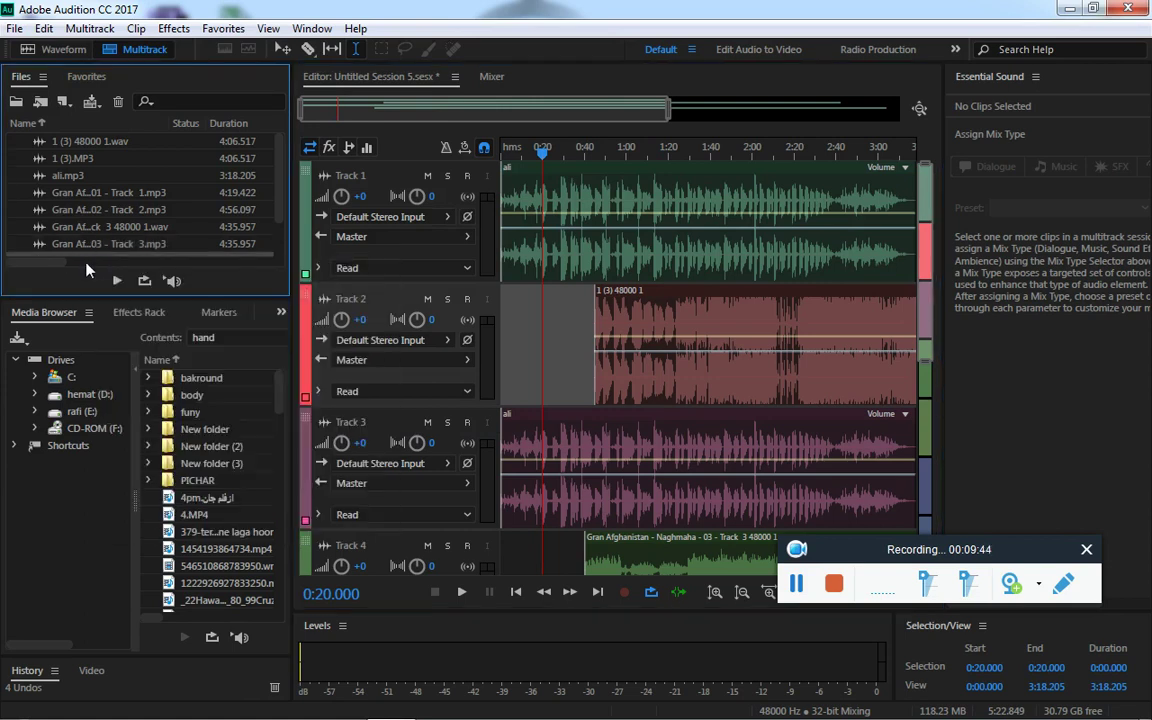
pyautogui.moveTo(195, 298); pyautogui.dragTo(176, 443)
pyautogui.rightClick(158, 372)
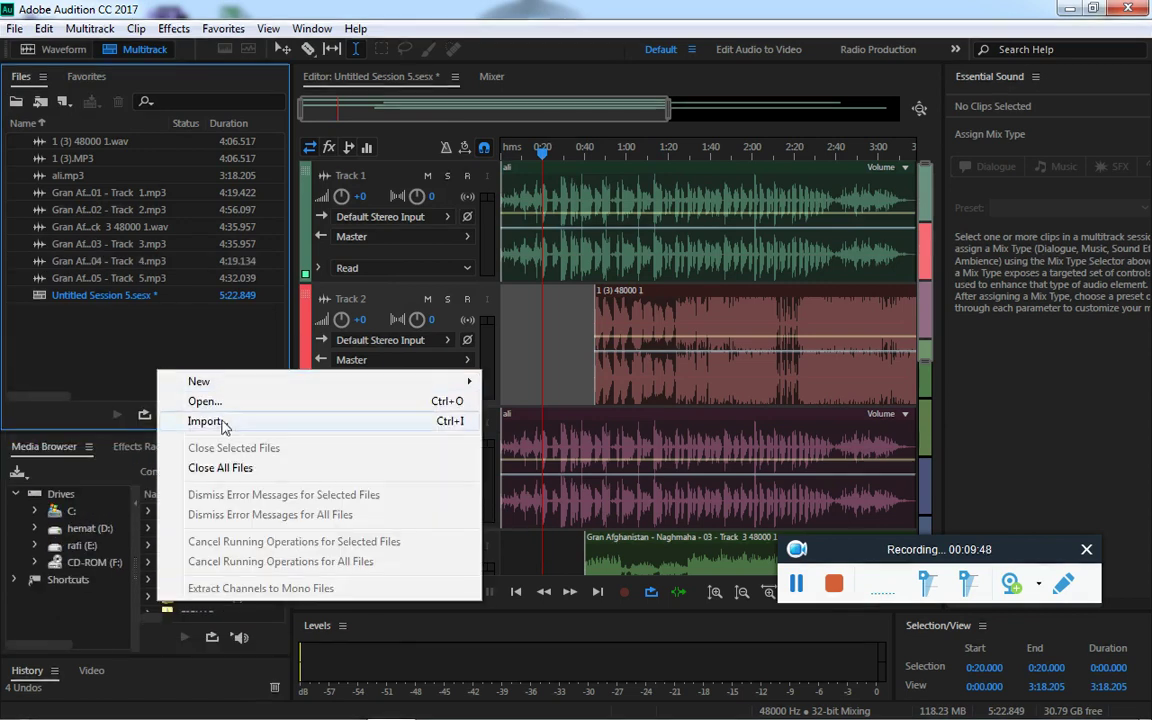
pyautogui.click(93, 360)
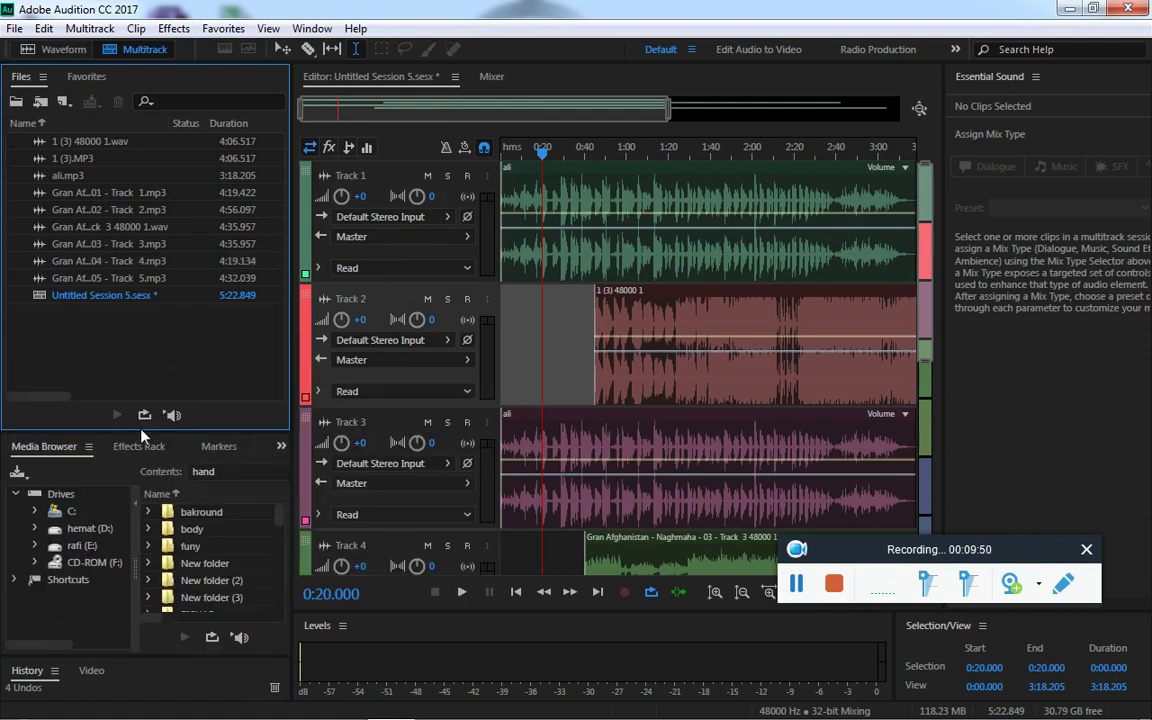
pyautogui.moveTo(141, 433); pyautogui.dragTo(138, 355)
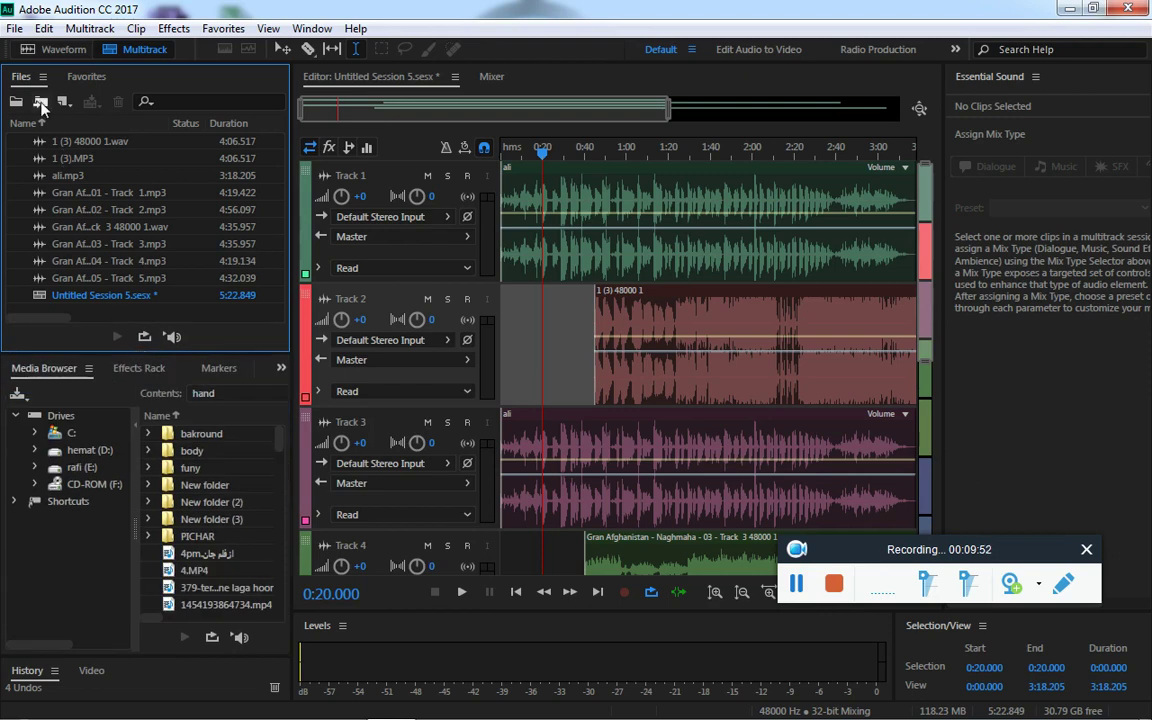
# - Import Gran Afghanistan track 4 from New folder
pyautogui.click(15, 28)
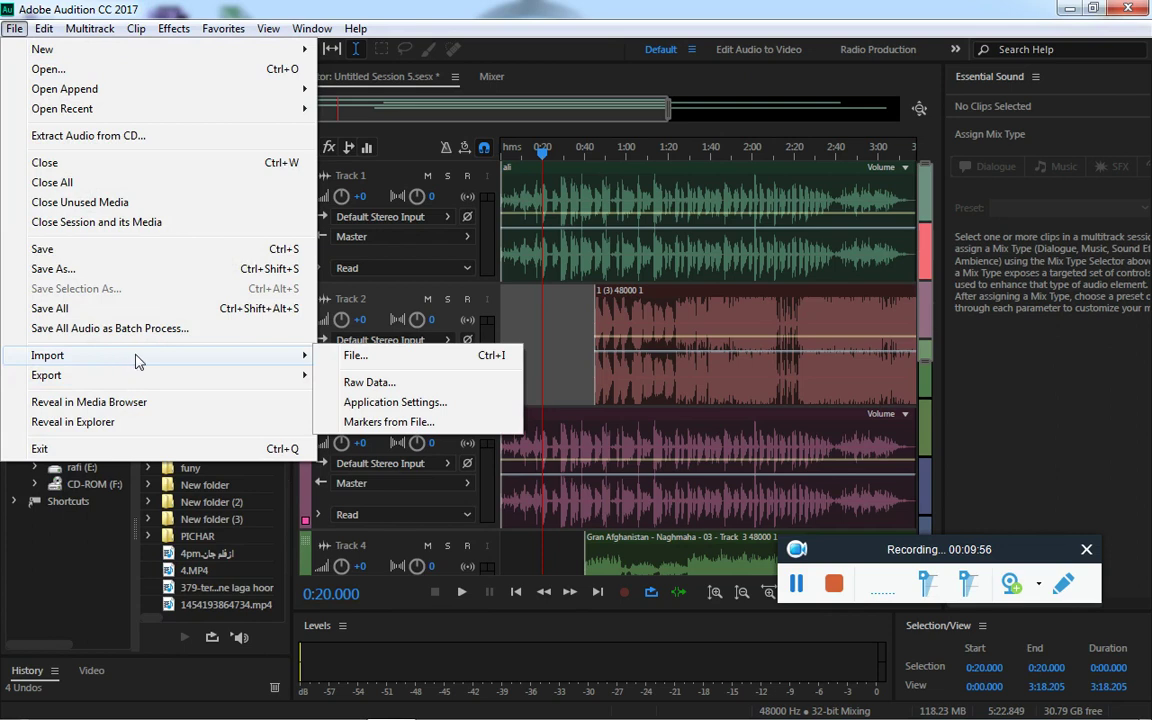
pyautogui.moveTo(300, 355)
pyautogui.click(418, 360)
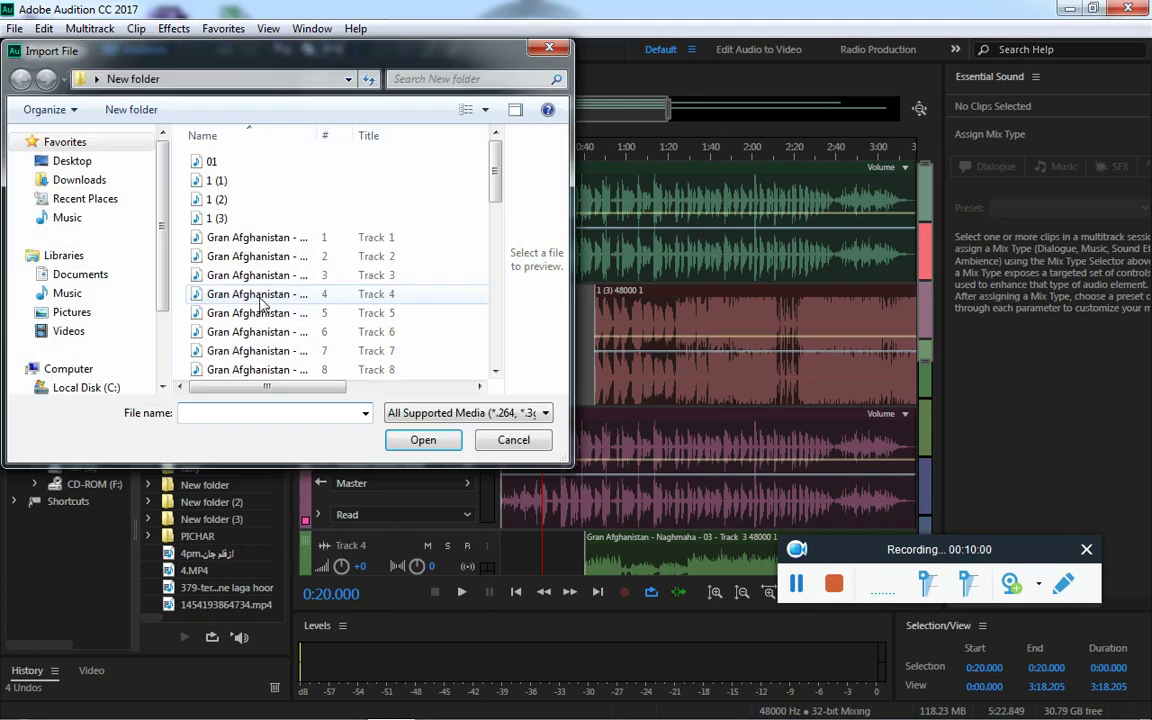
pyautogui.doubleClick(243, 297)
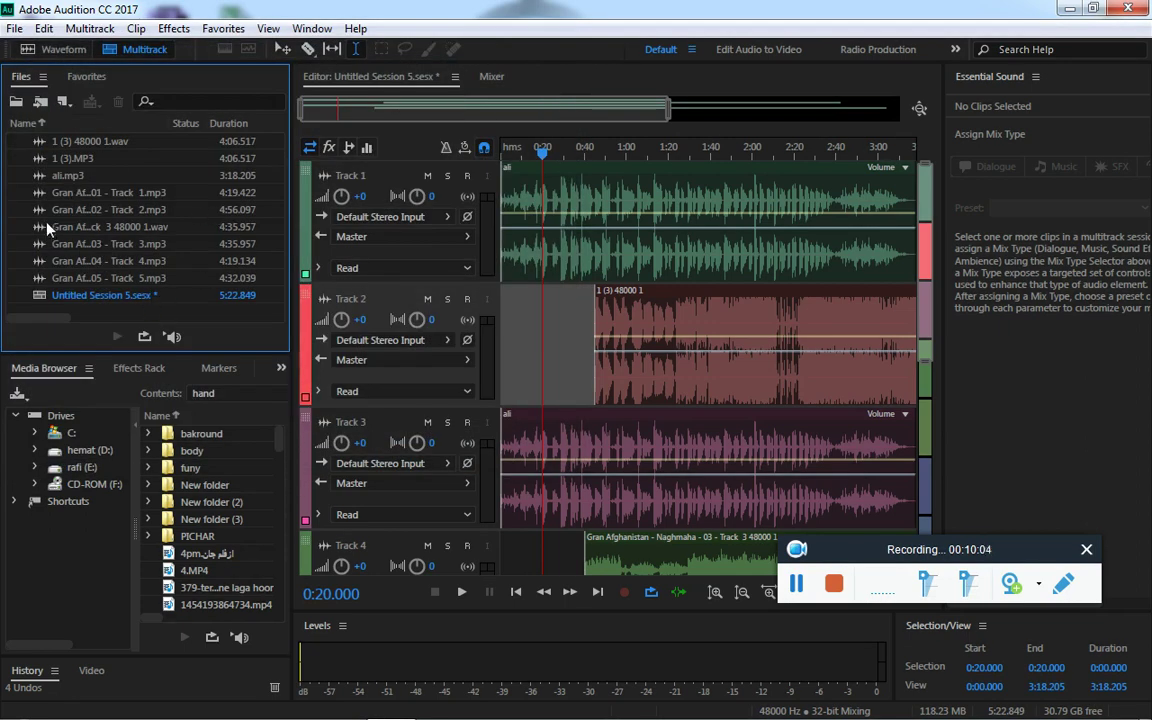
# - Close every open audio file except Gran Afghanistan track 5, keeping the multitrack session open
pyautogui.click(87, 246)
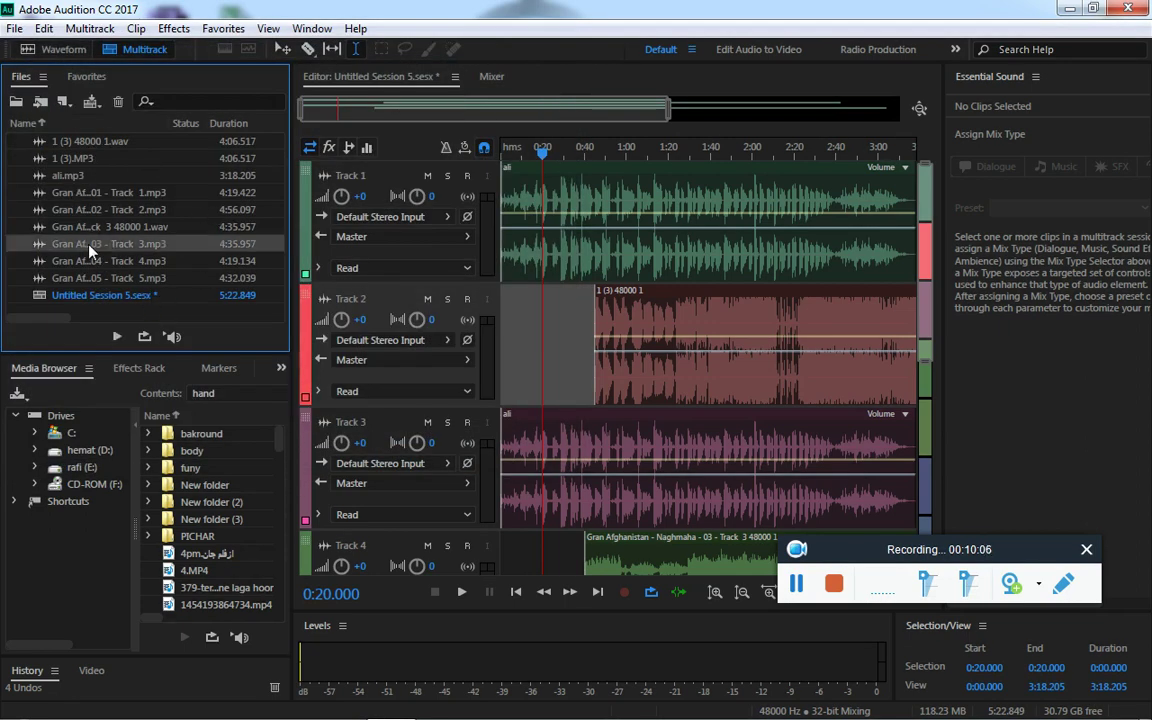
pyautogui.hotkey('ctrl', 'a')
pyautogui.click(108, 296)
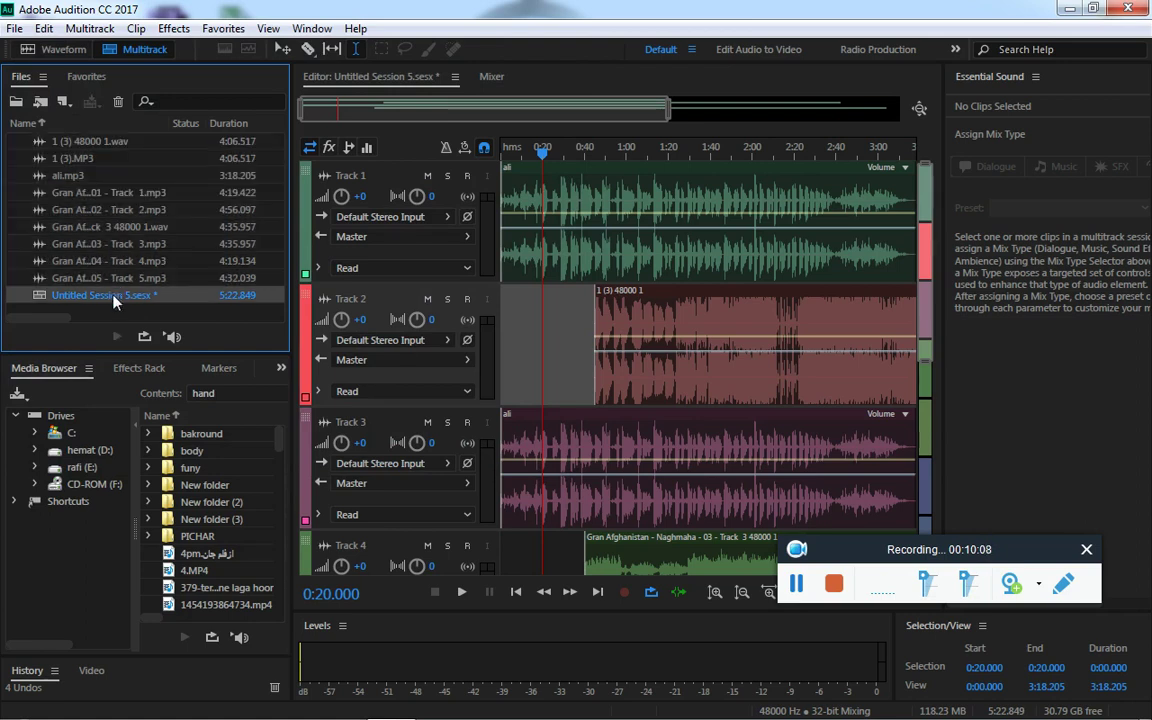
pyautogui.hotkey('ctrl', 'a')
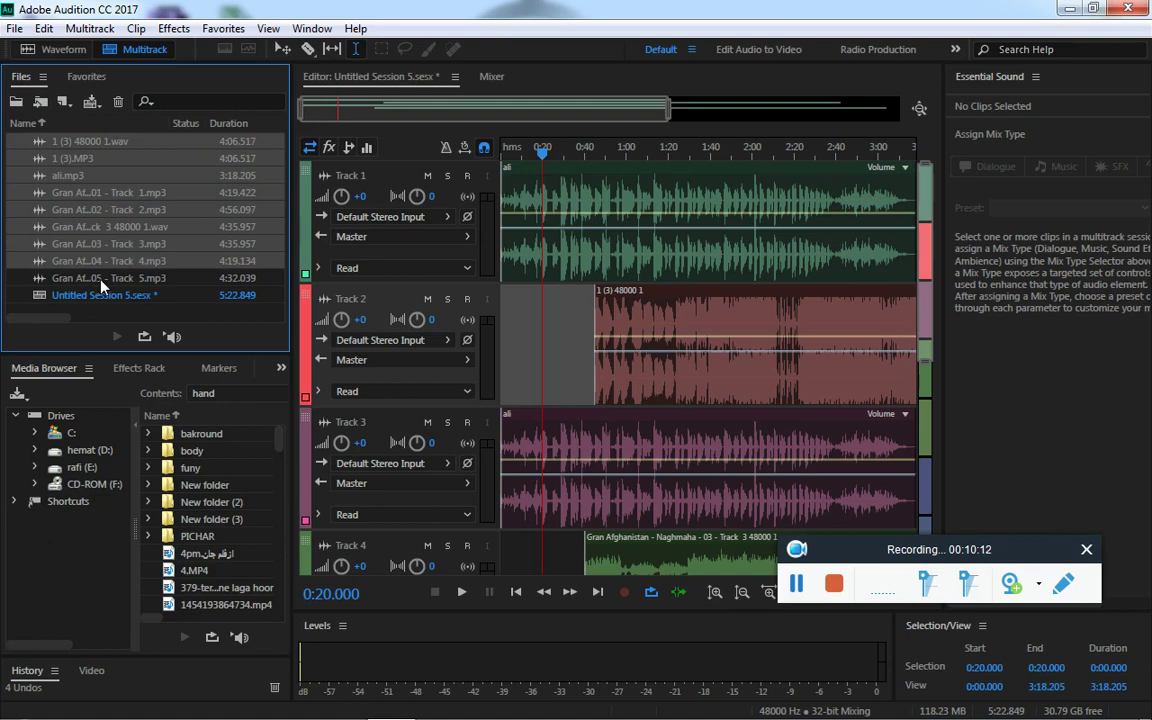
pyautogui.press('Delete')
pyautogui.click(660, 392)
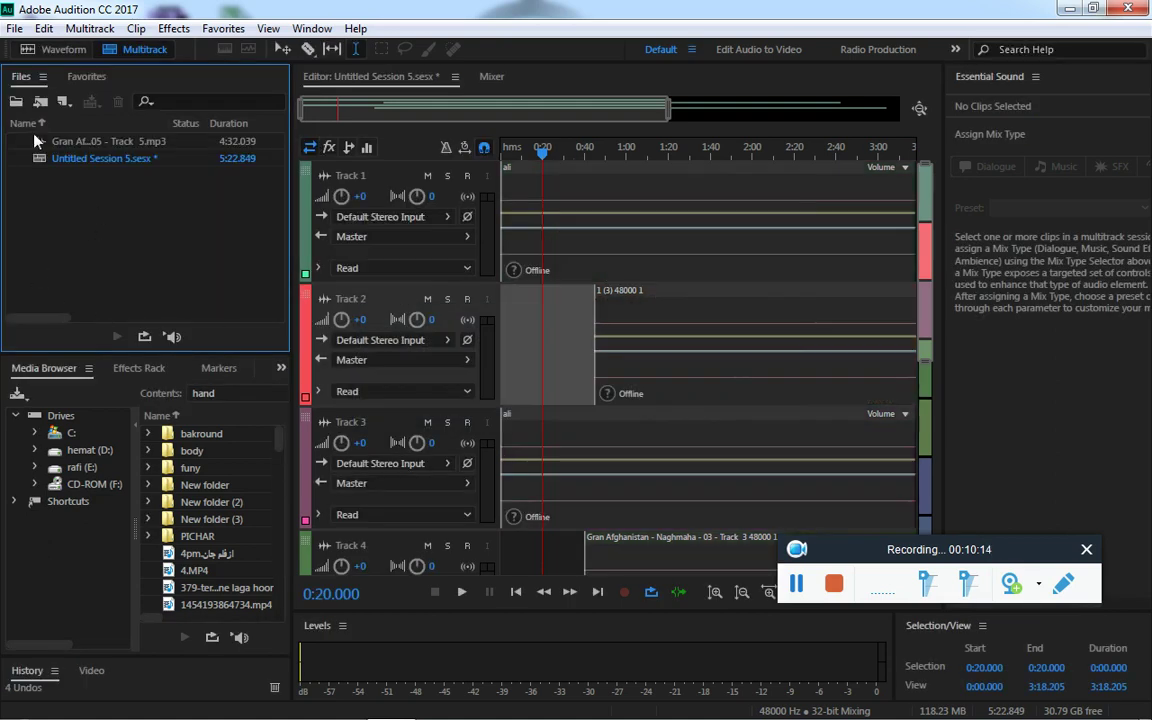
# - Import 01.mp3 from New folder and dismiss the file-opening report
pyautogui.click(15, 28)
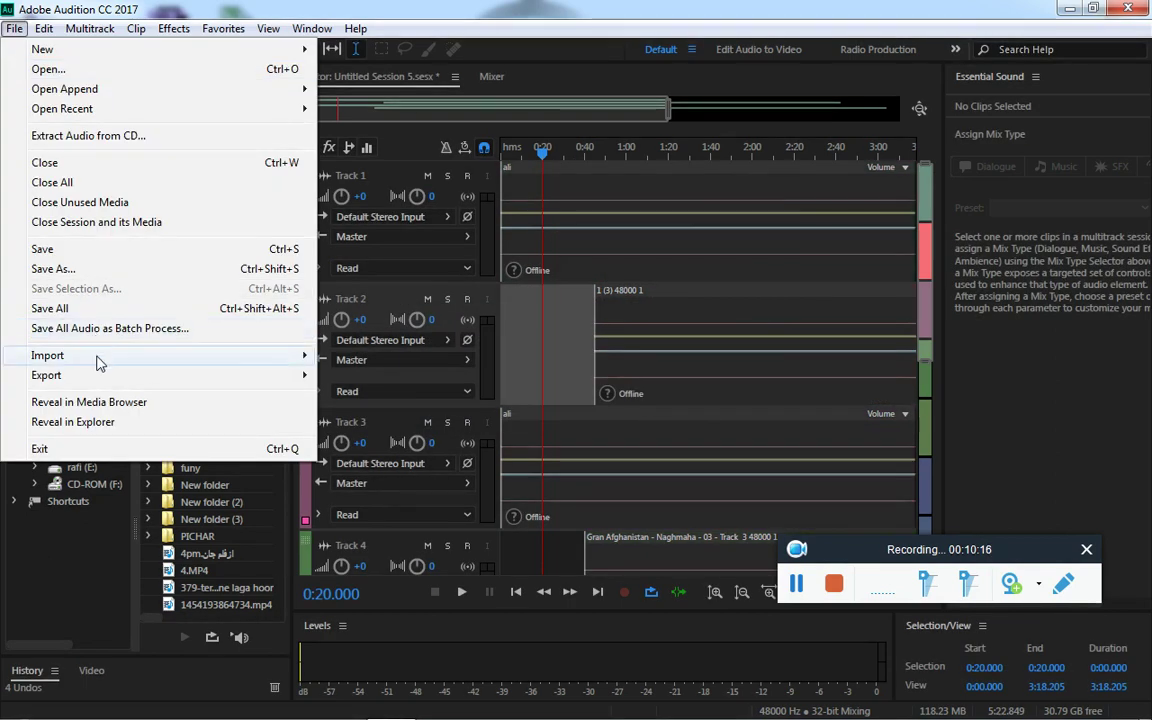
pyautogui.moveTo(291, 360)
pyautogui.click(455, 356)
pyautogui.click(210, 162)
pyautogui.click(423, 440)
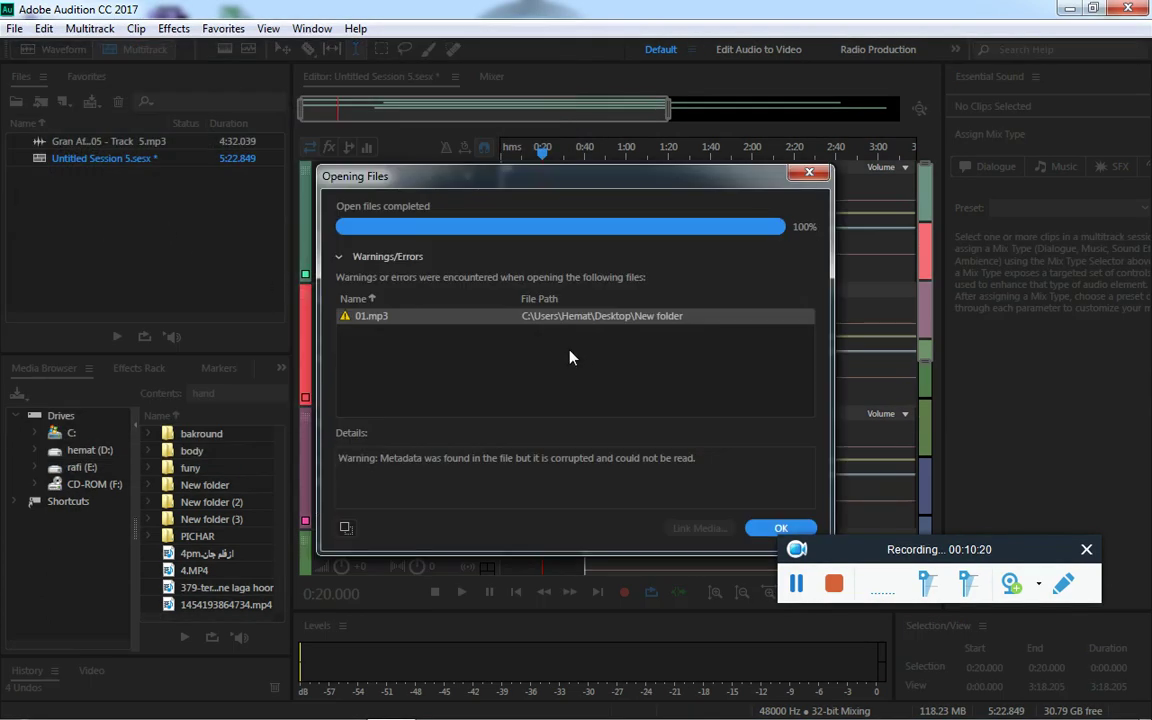
pyautogui.click(781, 529)
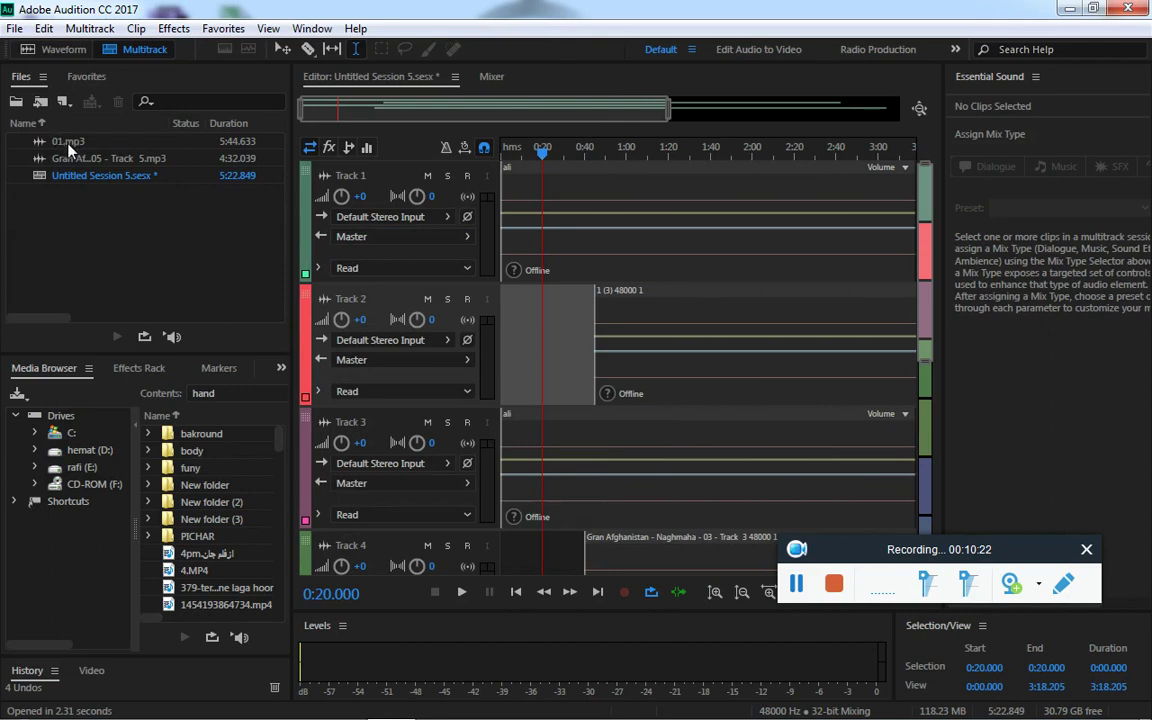
pyautogui.click(176, 229)
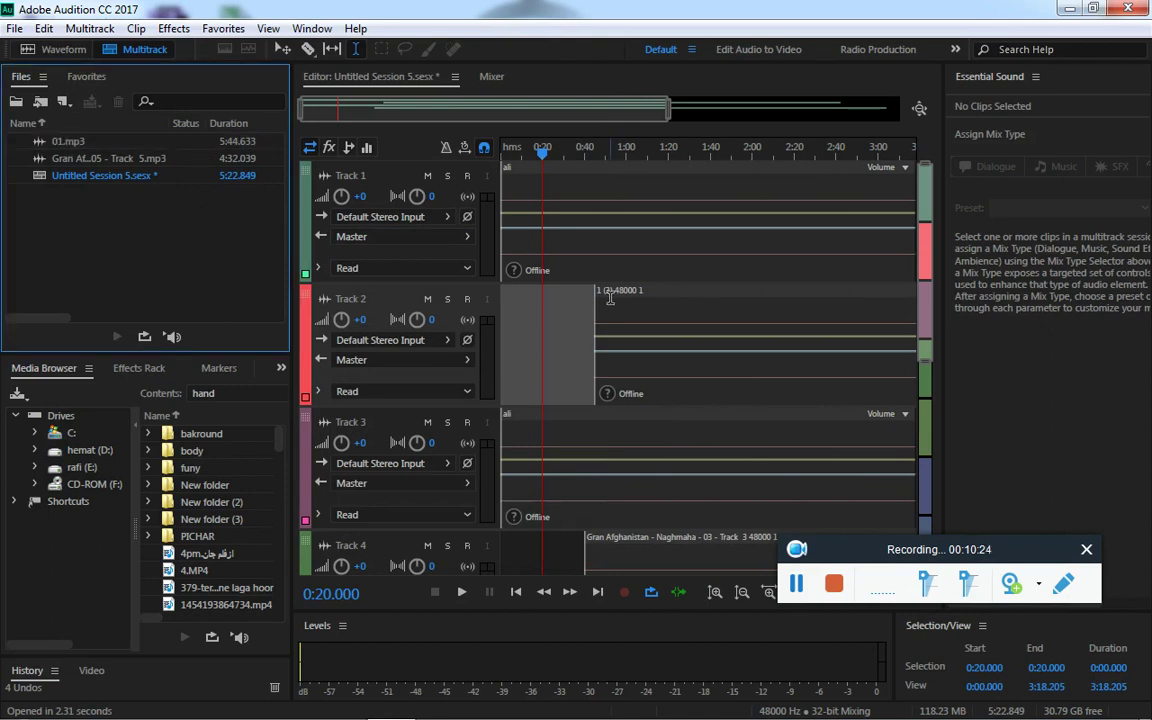
pyautogui.click(12, 29)
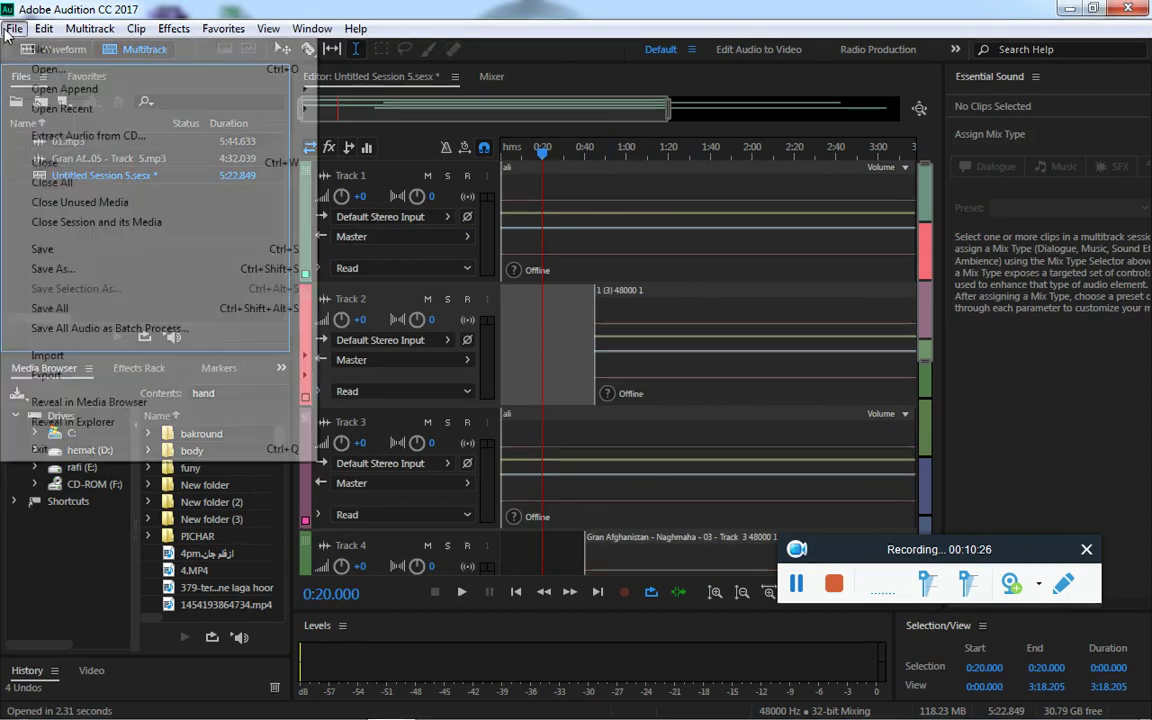
pyautogui.moveTo(300, 356)
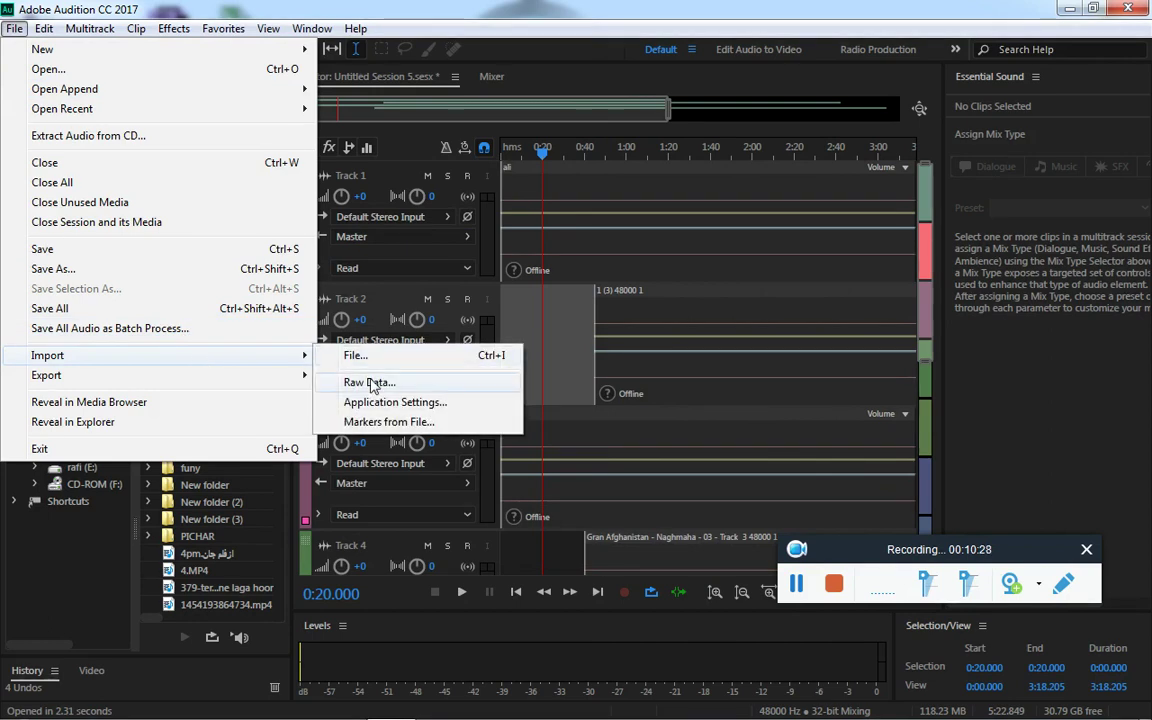
pyautogui.click(450, 305)
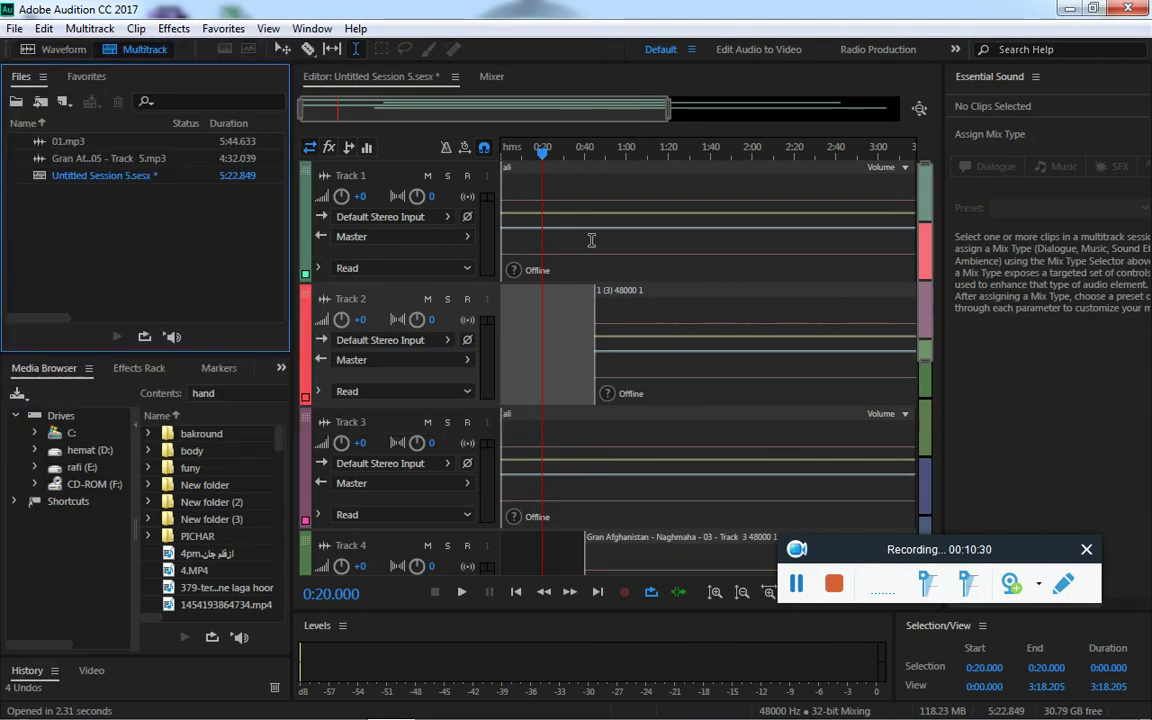
# - Delete all the offline clips from the multitrack session
pyautogui.click(625, 365)
pyautogui.hotkey('ctrl', 'a')
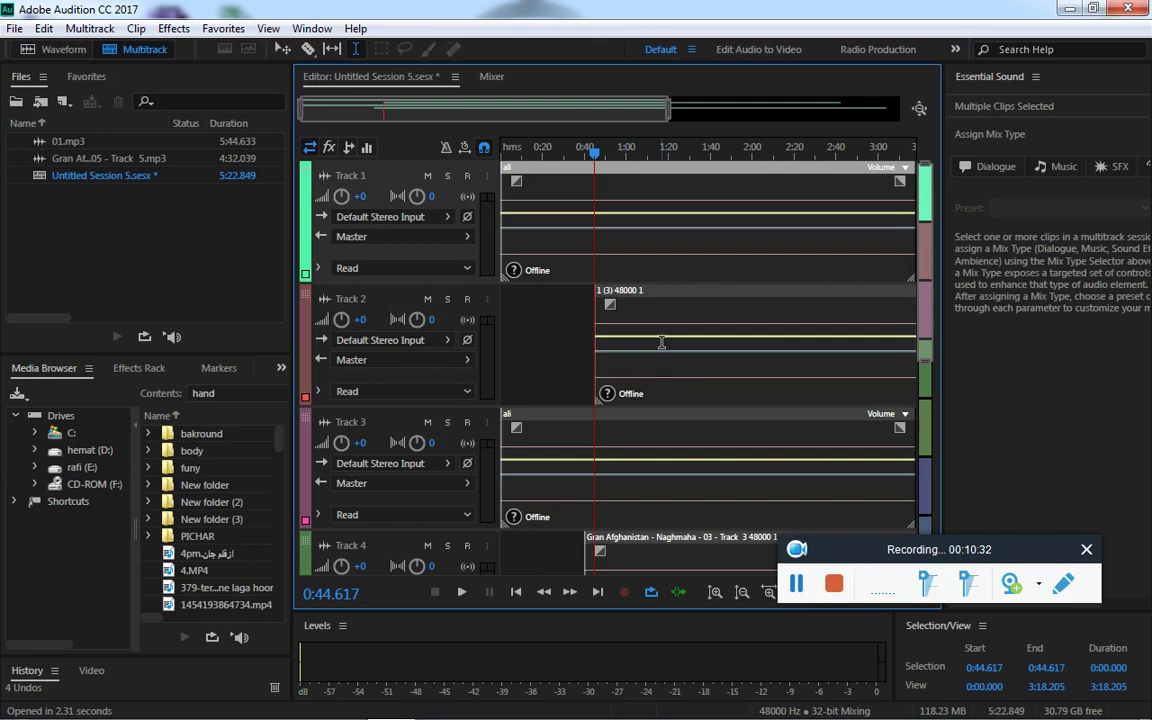
pyautogui.press('Delete')
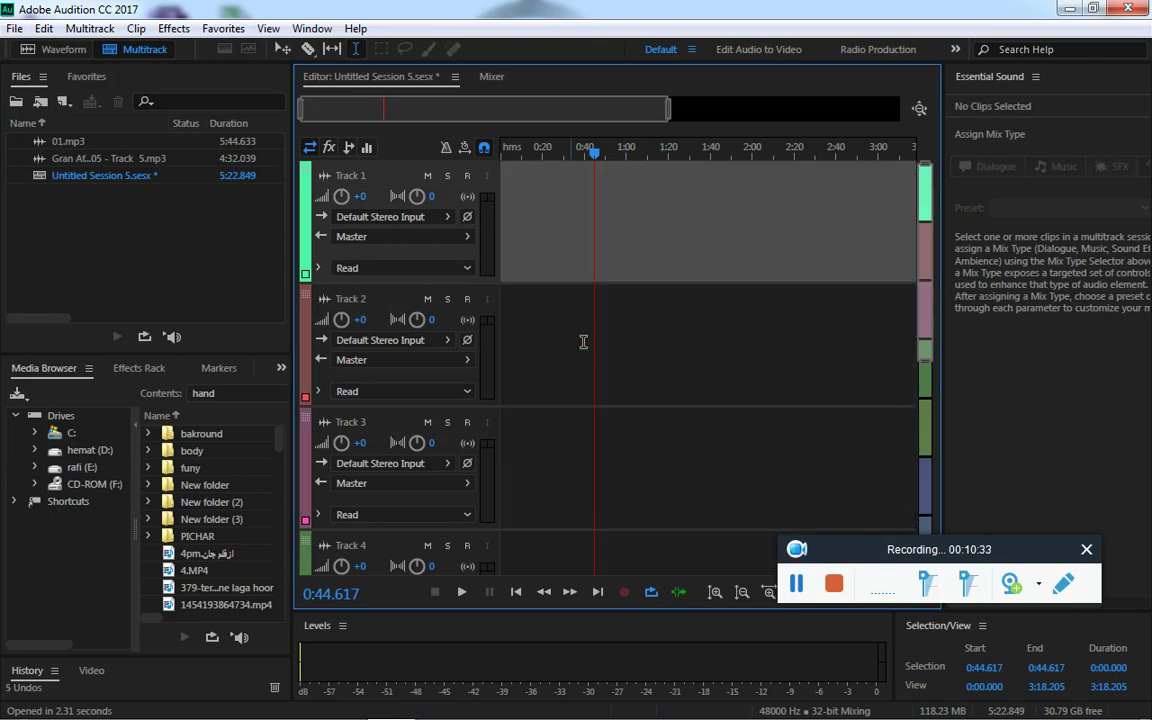
pyautogui.rightClick(87, 232)
pyautogui.click(63, 195)
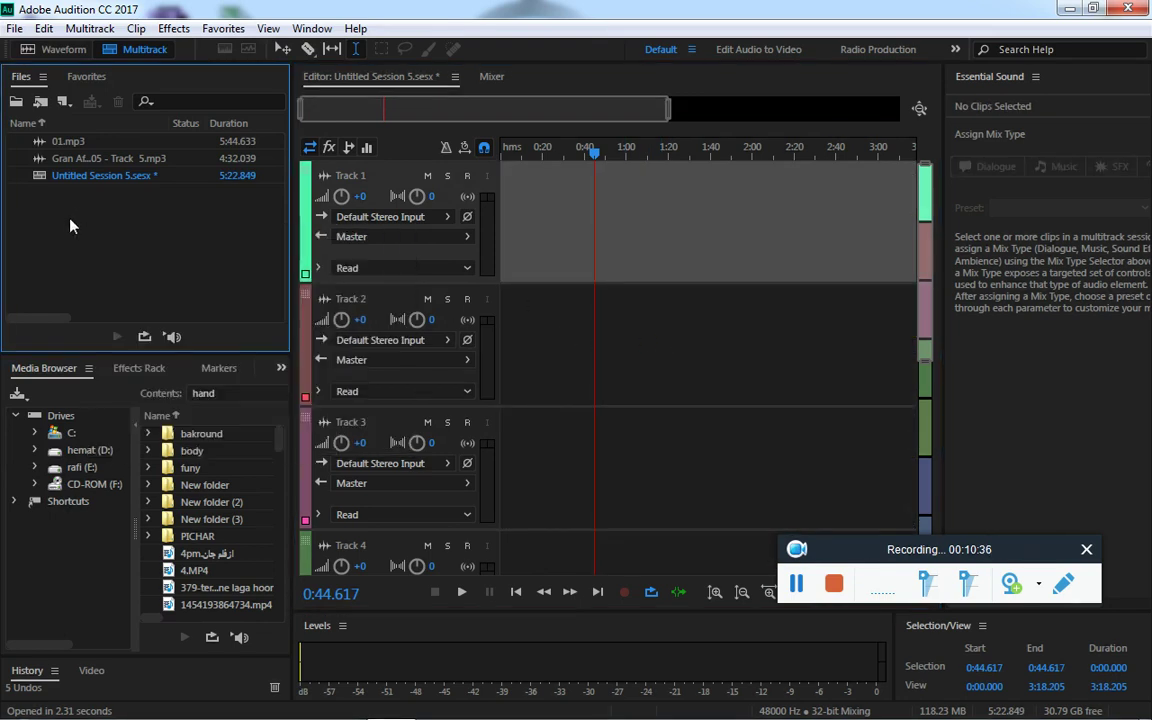
# - Import Gran Afghanistan track 2 as raw data at 44100 Hz, 1 channel, 16-bit PCM, default byte order, and briefly play it
pyautogui.click(15, 28)
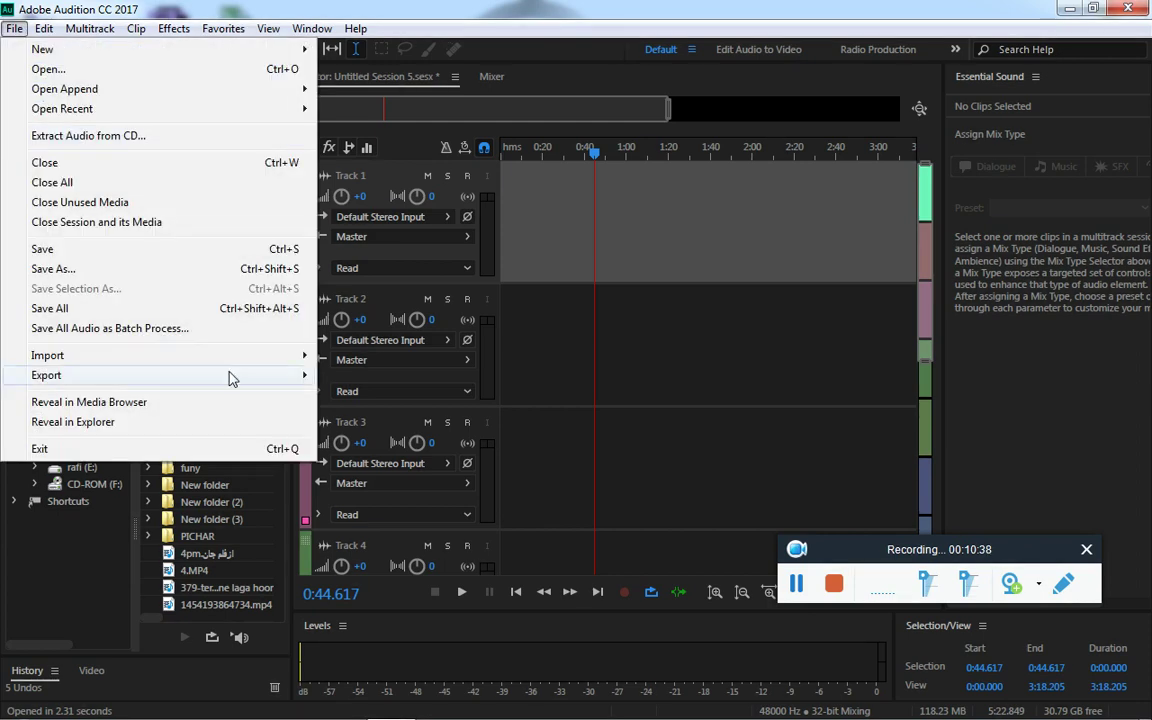
pyautogui.moveTo(150, 355)
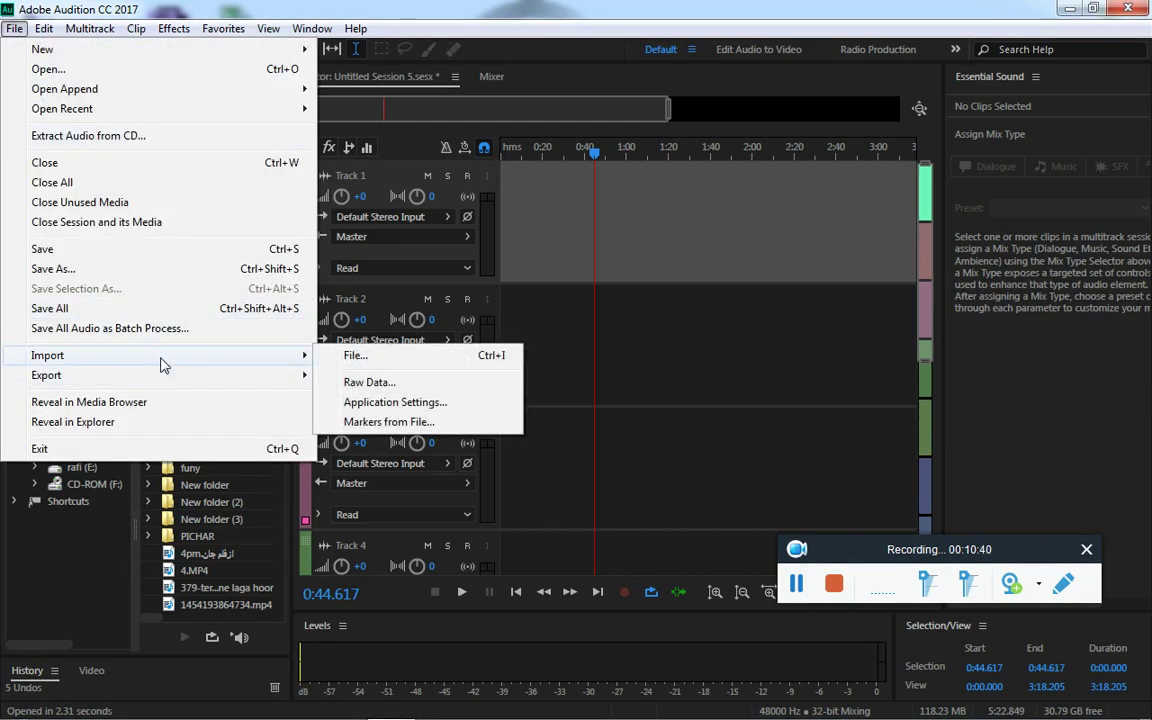
pyautogui.click(366, 382)
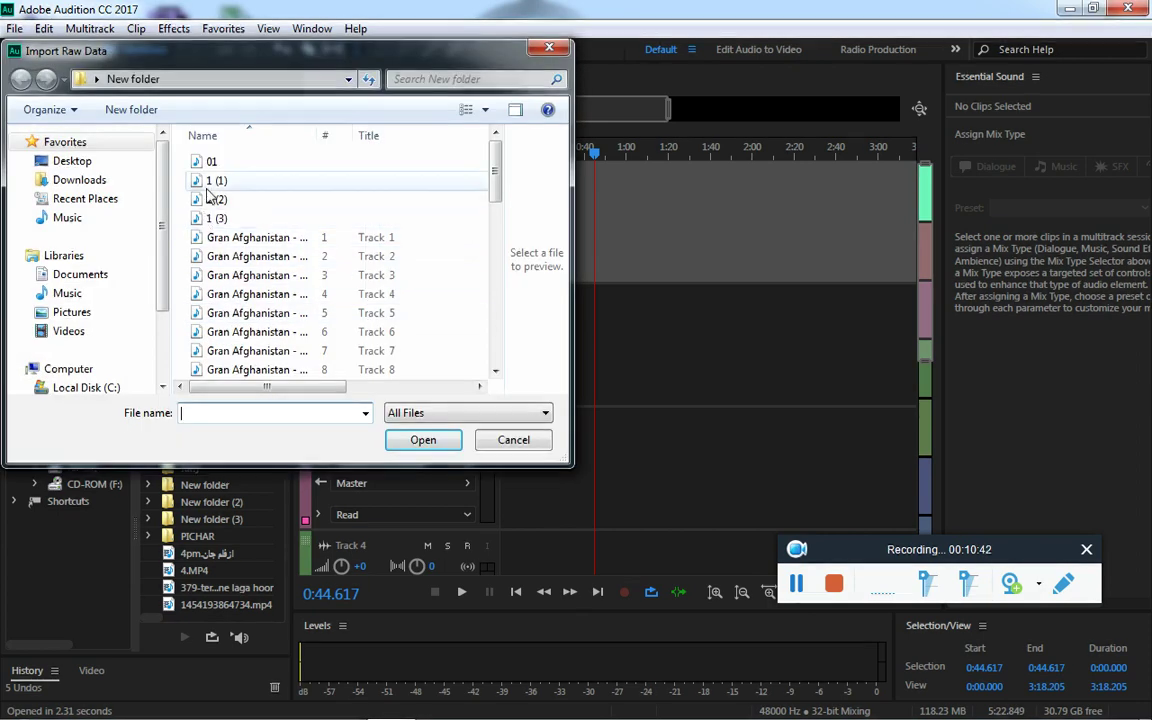
pyautogui.click(215, 258)
pyautogui.click(423, 440)
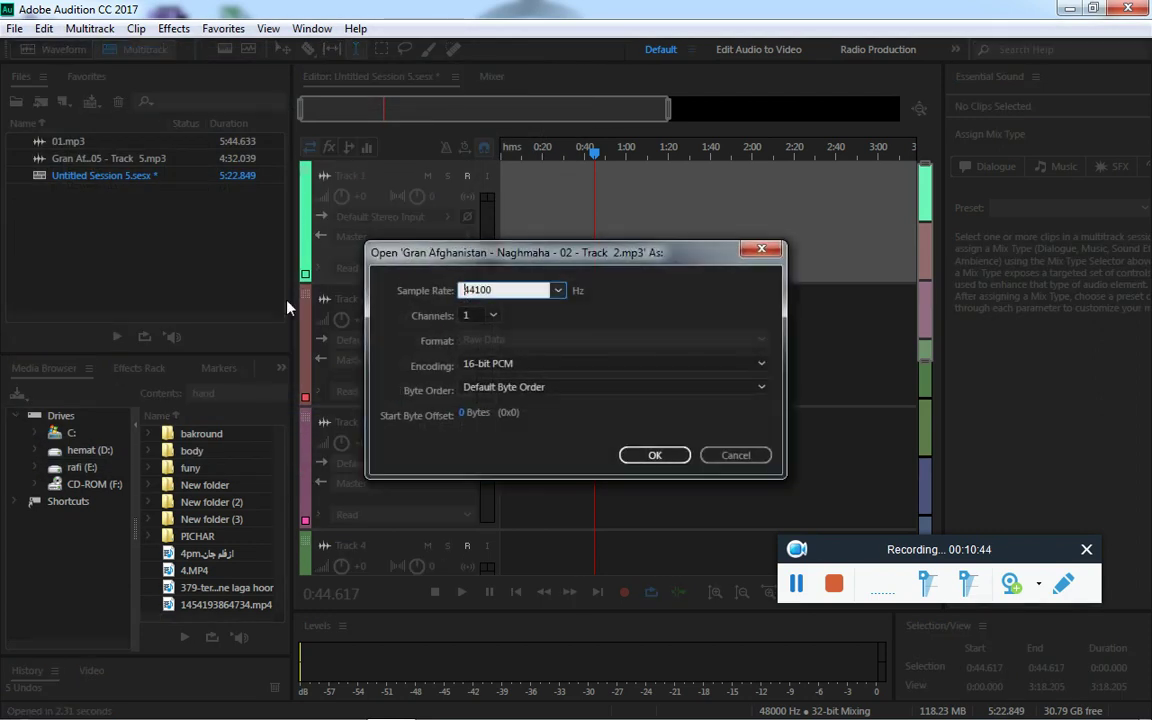
pyautogui.click(645, 455)
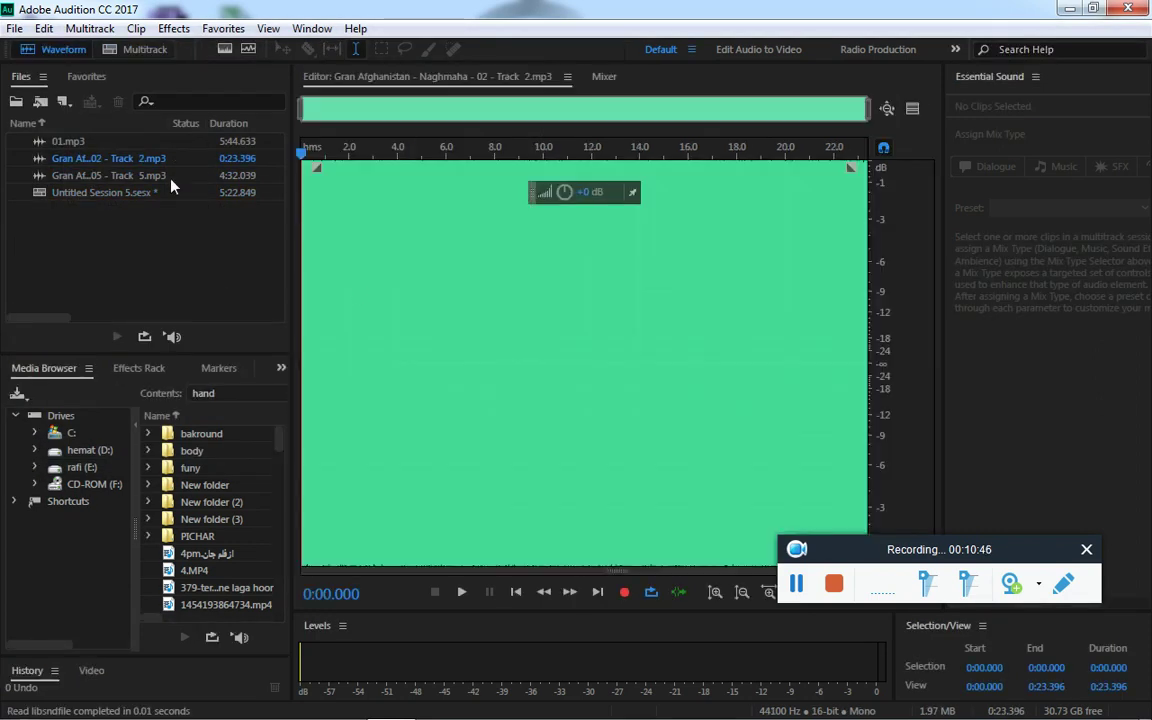
pyautogui.press('space')
pyautogui.press('space')
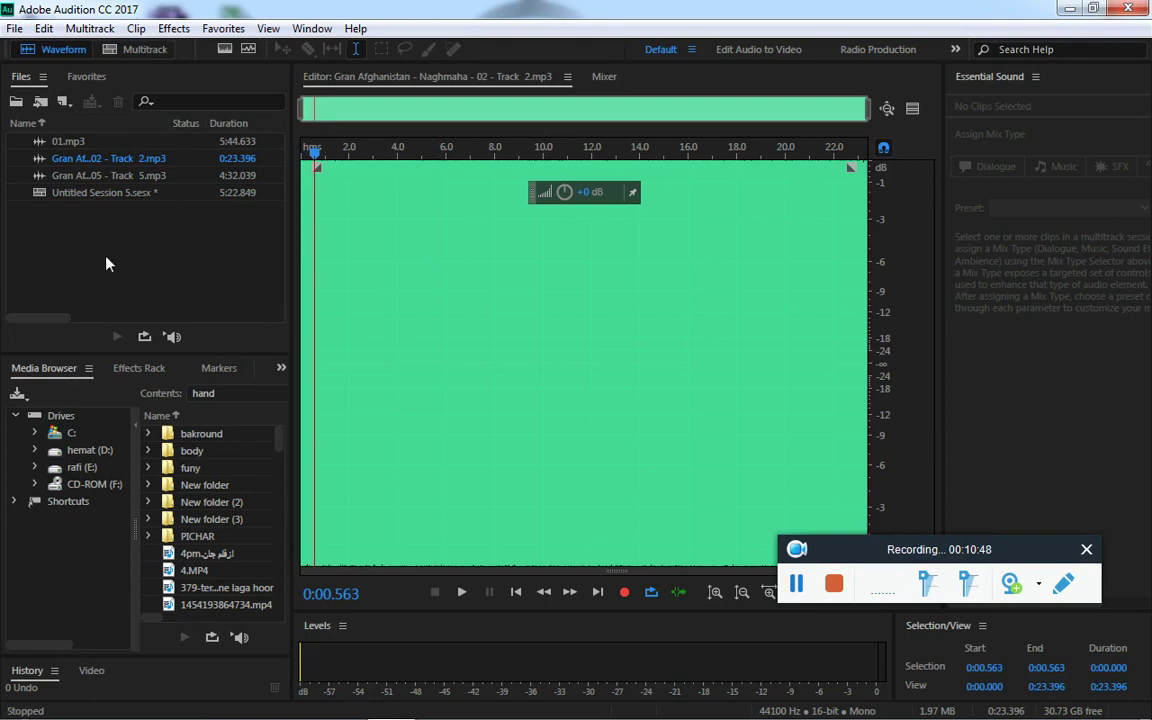
pyautogui.click(13, 29)
pyautogui.moveTo(123, 358)
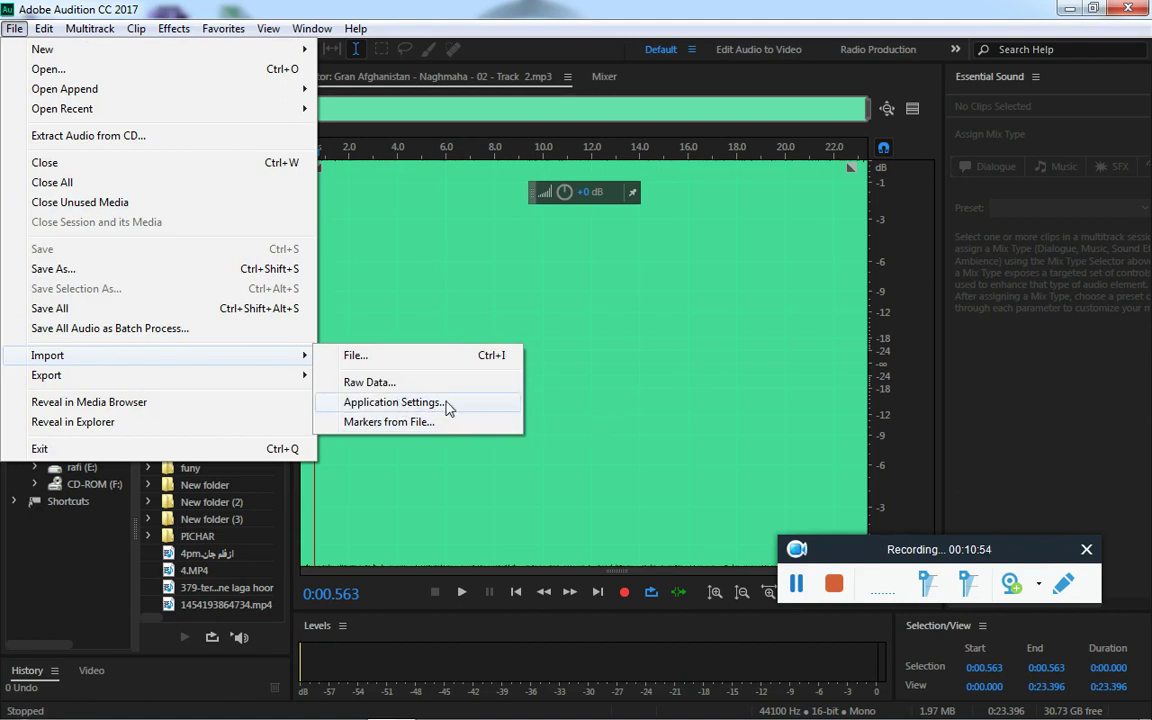
pyautogui.click(591, 390)
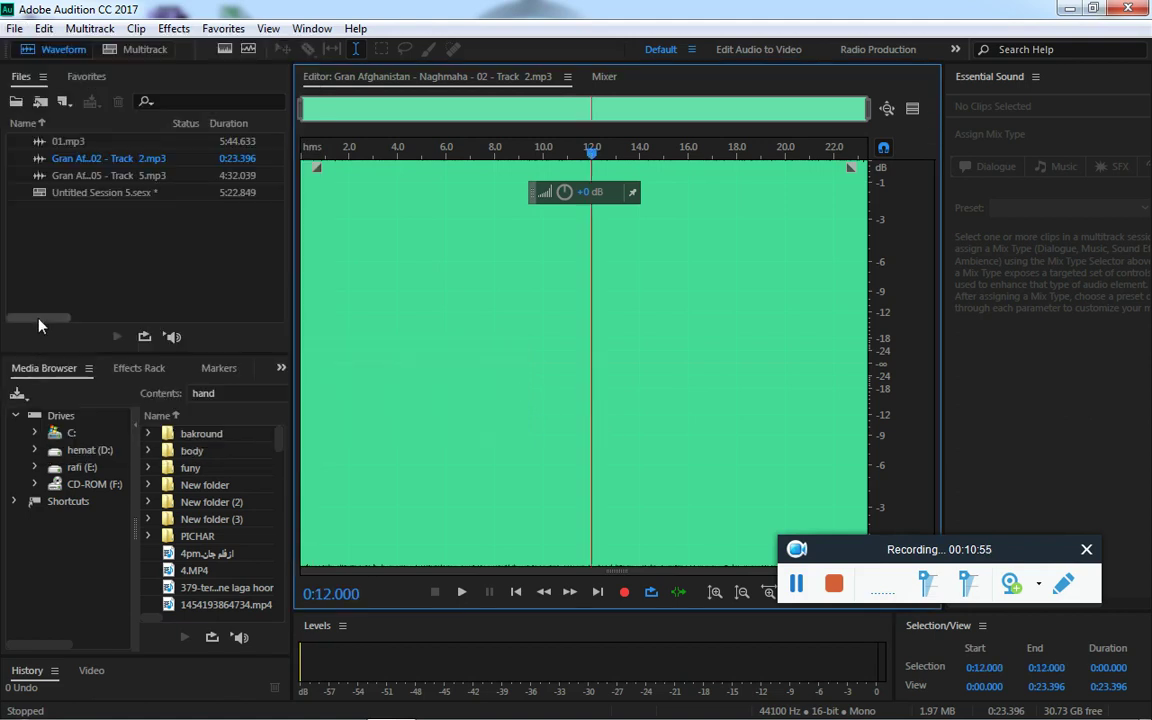
# - Export the application settings to the Desktop as an XML file named ApplicationSettings and dismiss the confirmation
pyautogui.click(14, 29)
pyautogui.moveTo(113, 378)
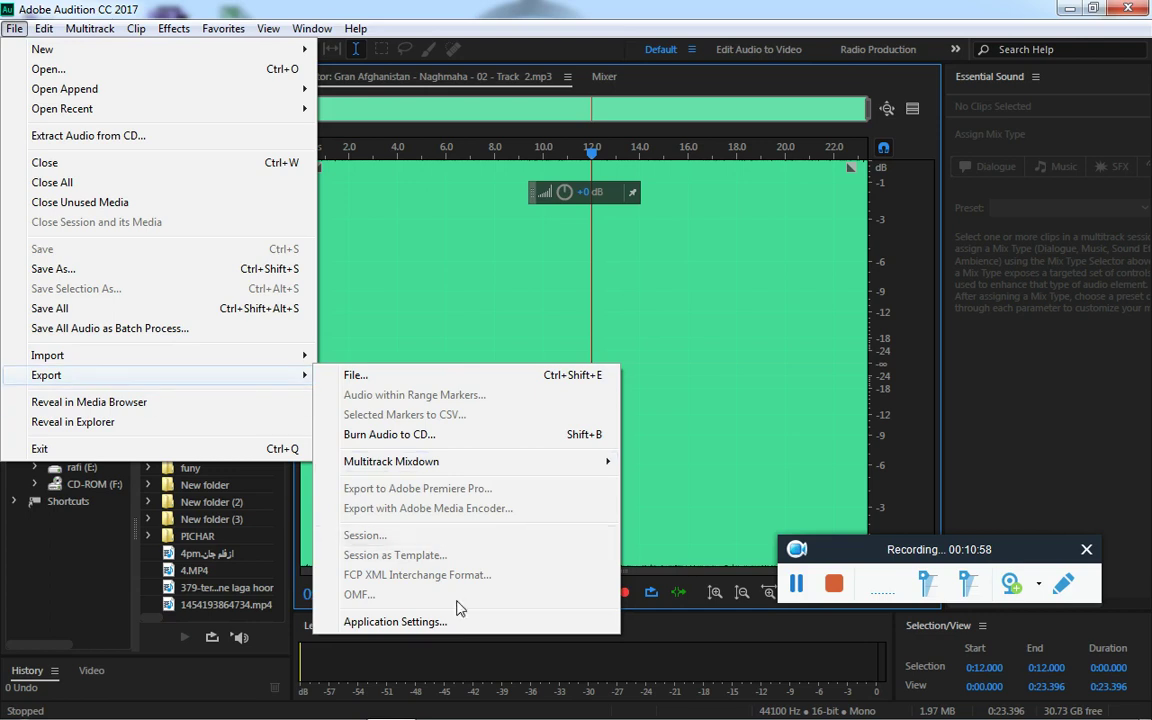
pyautogui.click(395, 622)
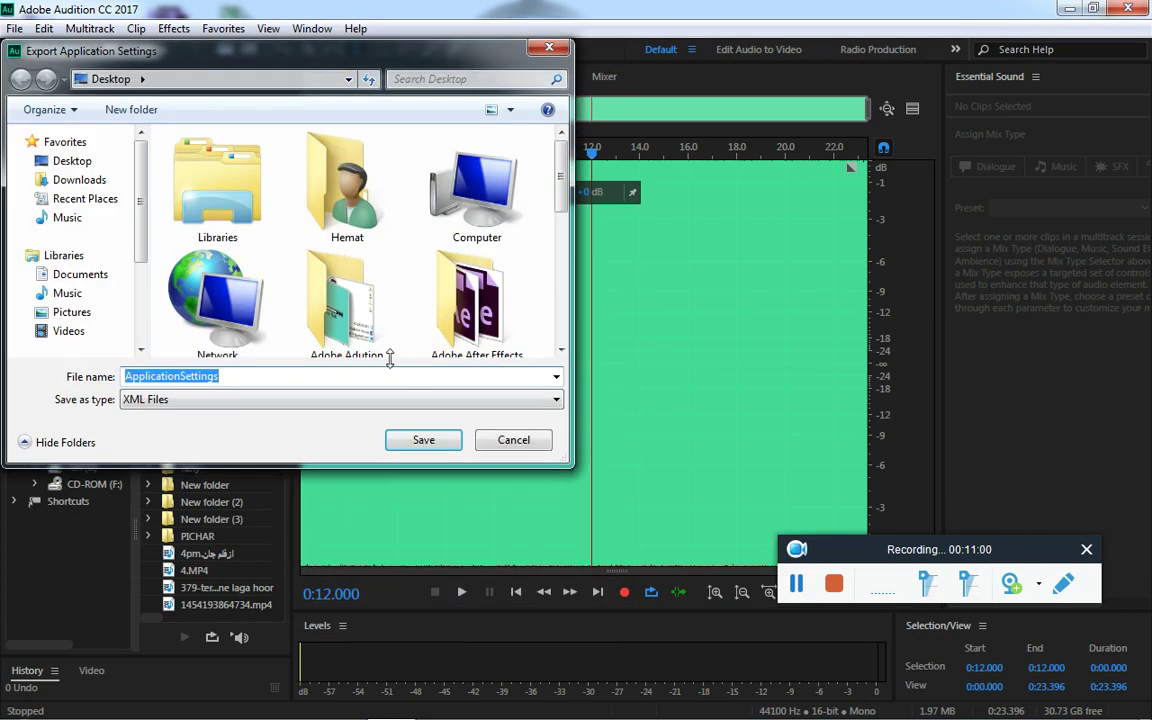
pyautogui.moveTo(562, 176); pyautogui.dragTo(560, 317)
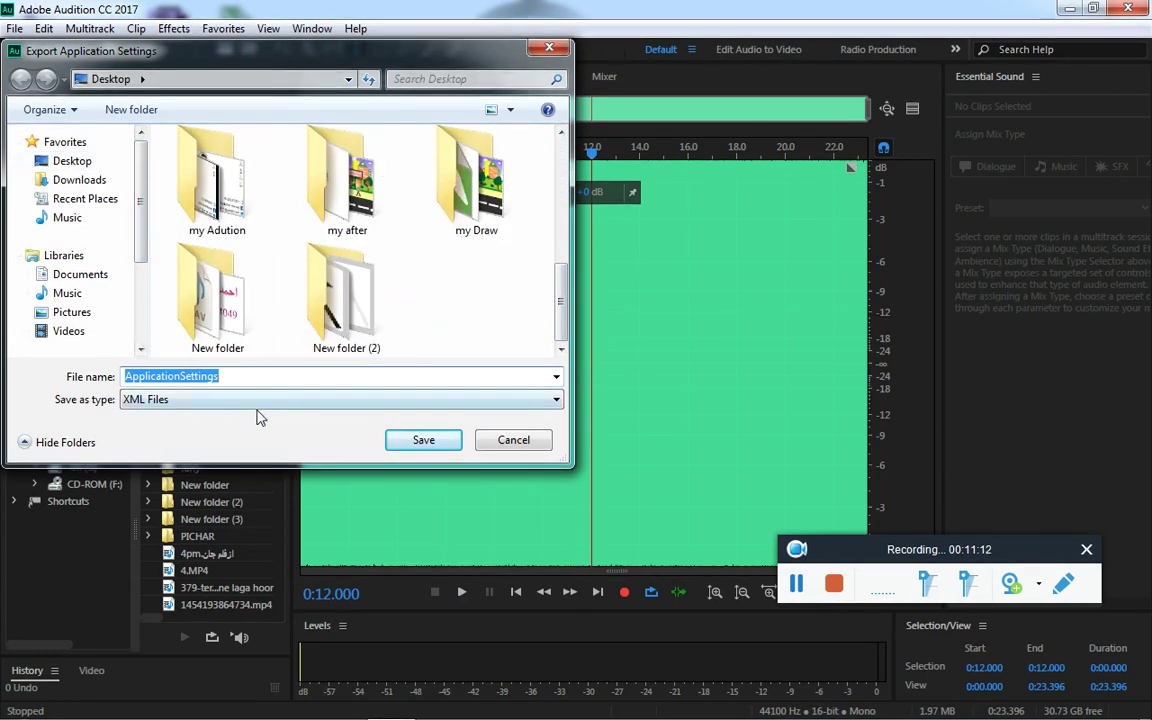
pyautogui.click(424, 441)
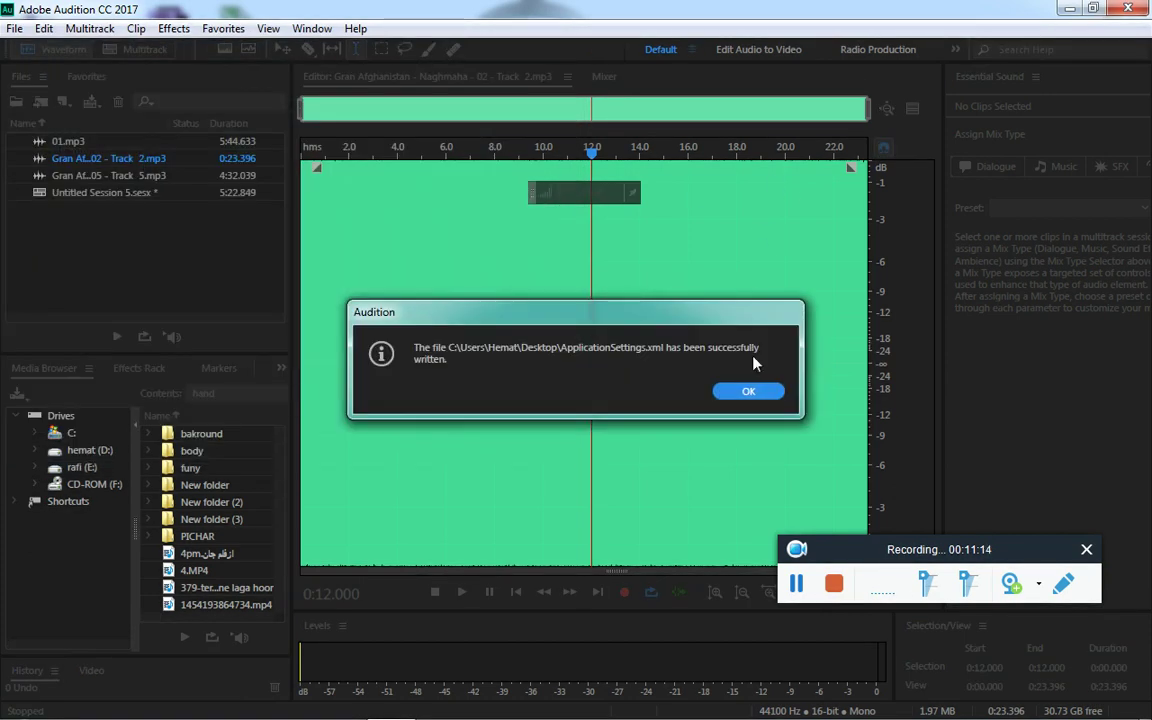
pyautogui.click(745, 391)
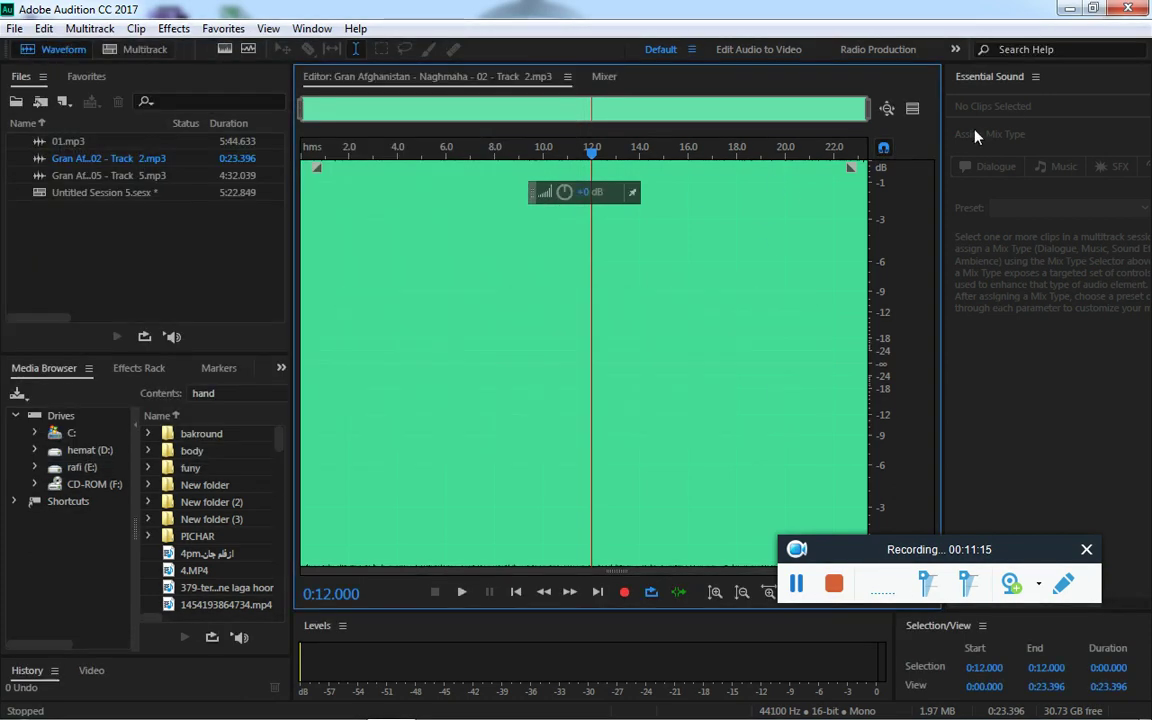
# - Switch to the Windows desktop, move the exported ApplicationSettings file to the Recycle Bin, and return to Adobe Audition
pyautogui.click(1063, 8)
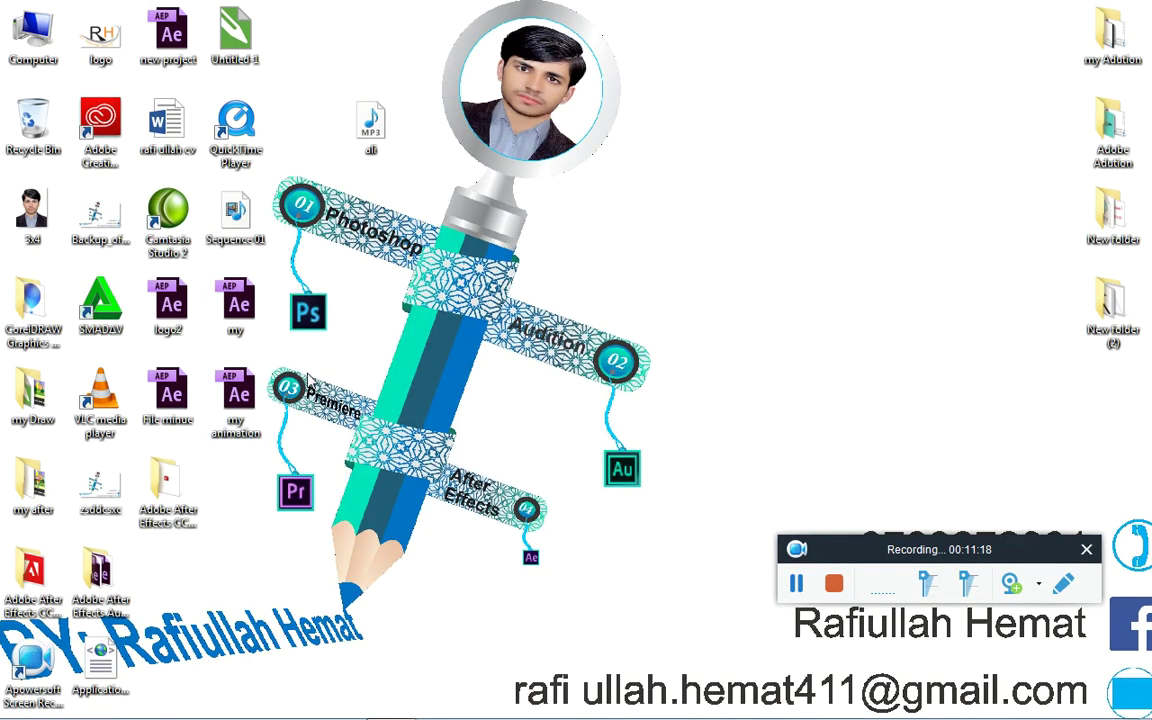
pyautogui.moveTo(100, 660); pyautogui.dragTo(733, 218)
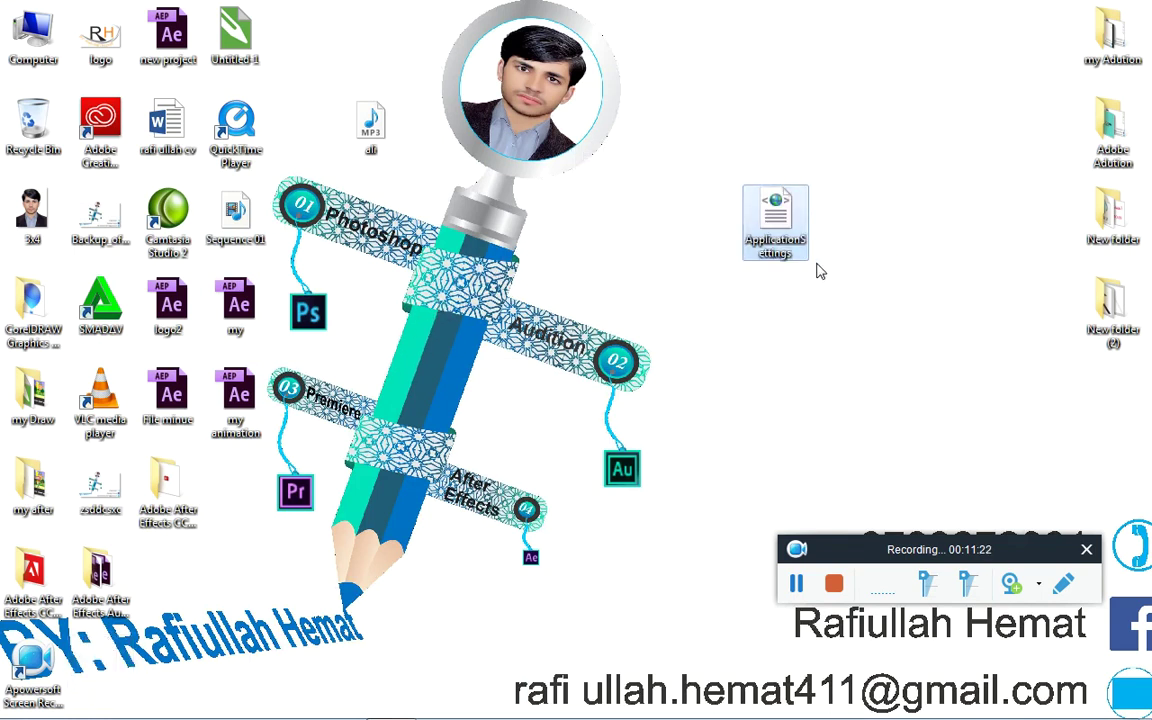
pyautogui.moveTo(776, 238); pyautogui.dragTo(776, 328)
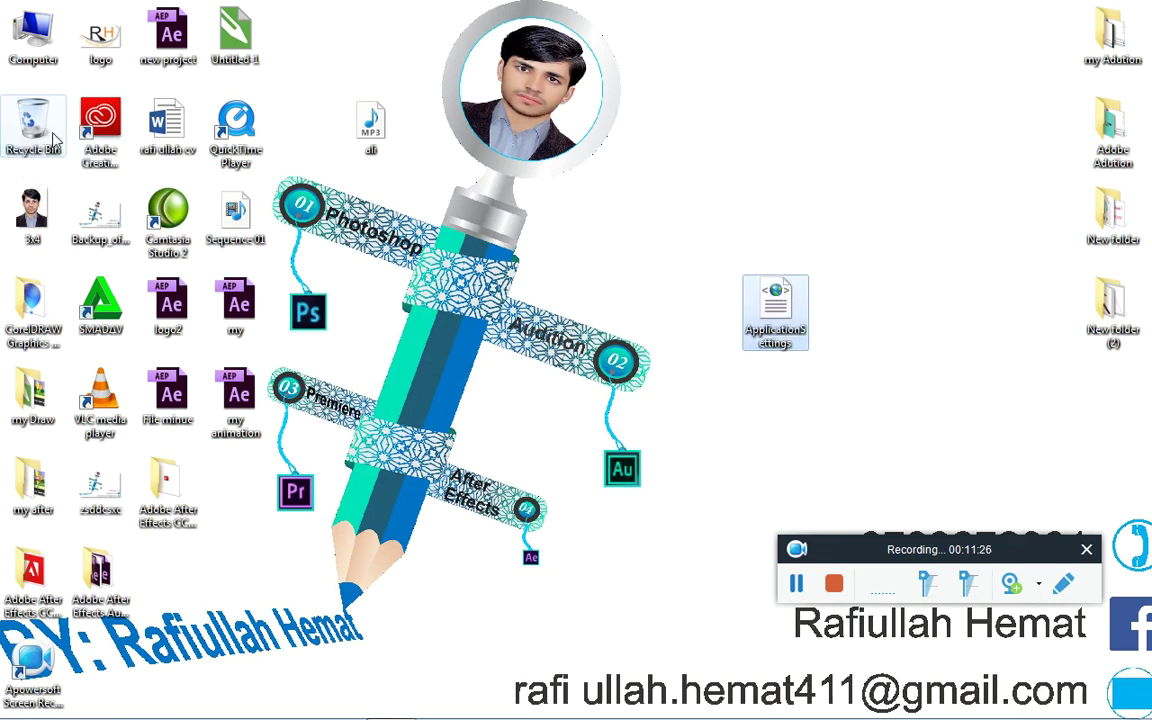
pyautogui.moveTo(38, 133); pyautogui.dragTo(36, 131)
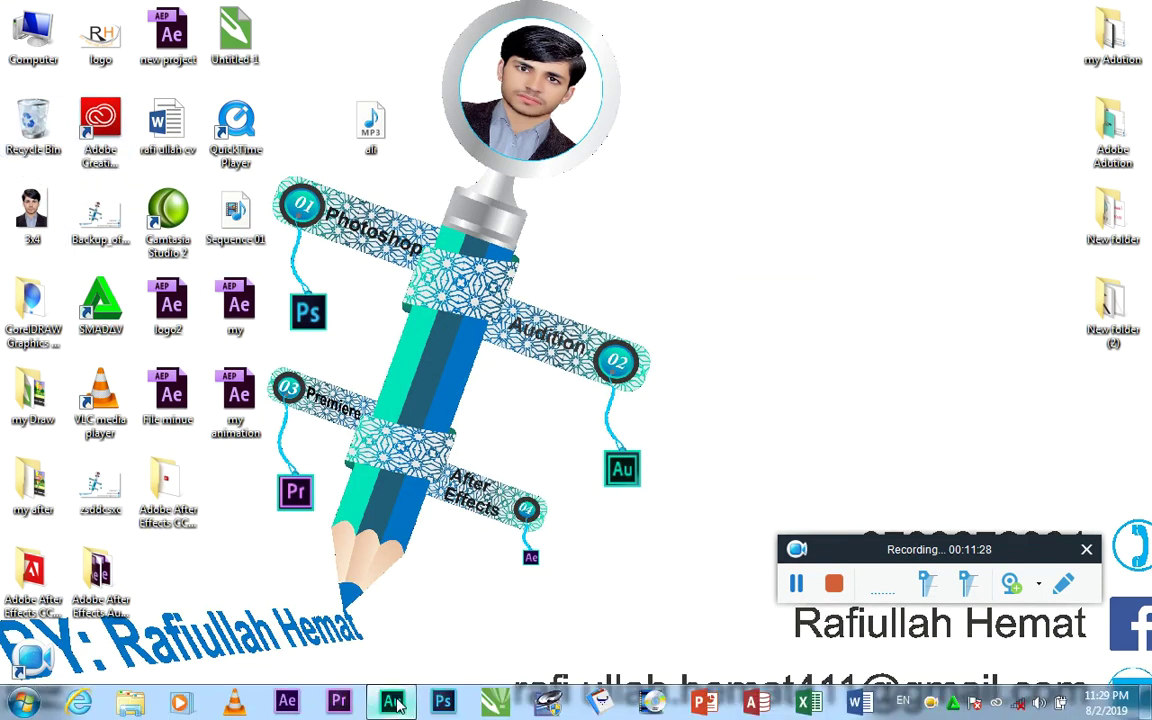
pyautogui.click(393, 704)
pyautogui.click(14, 28)
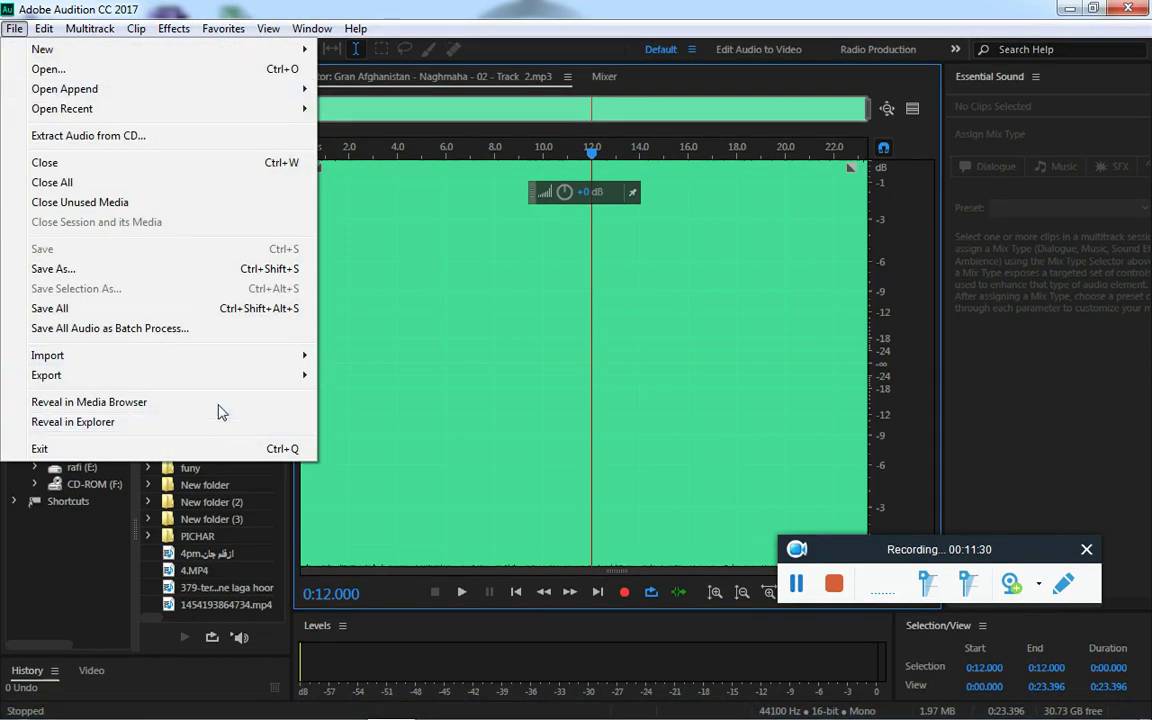
pyautogui.moveTo(200, 355)
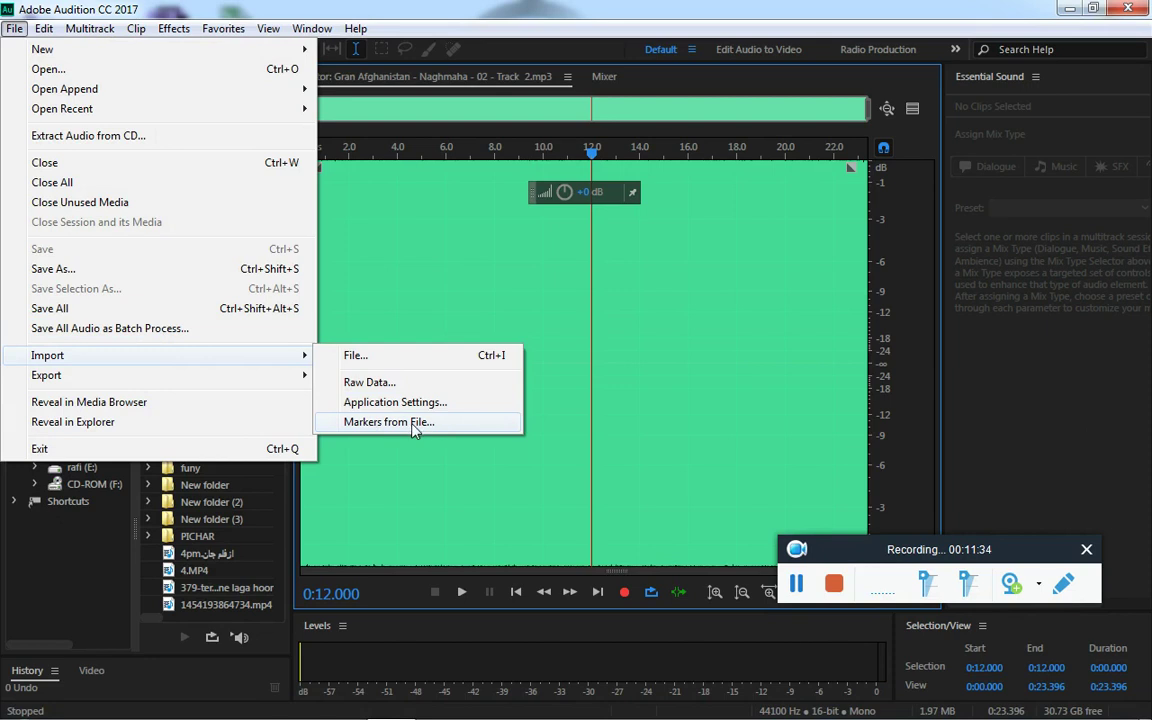
pyautogui.click(553, 420)
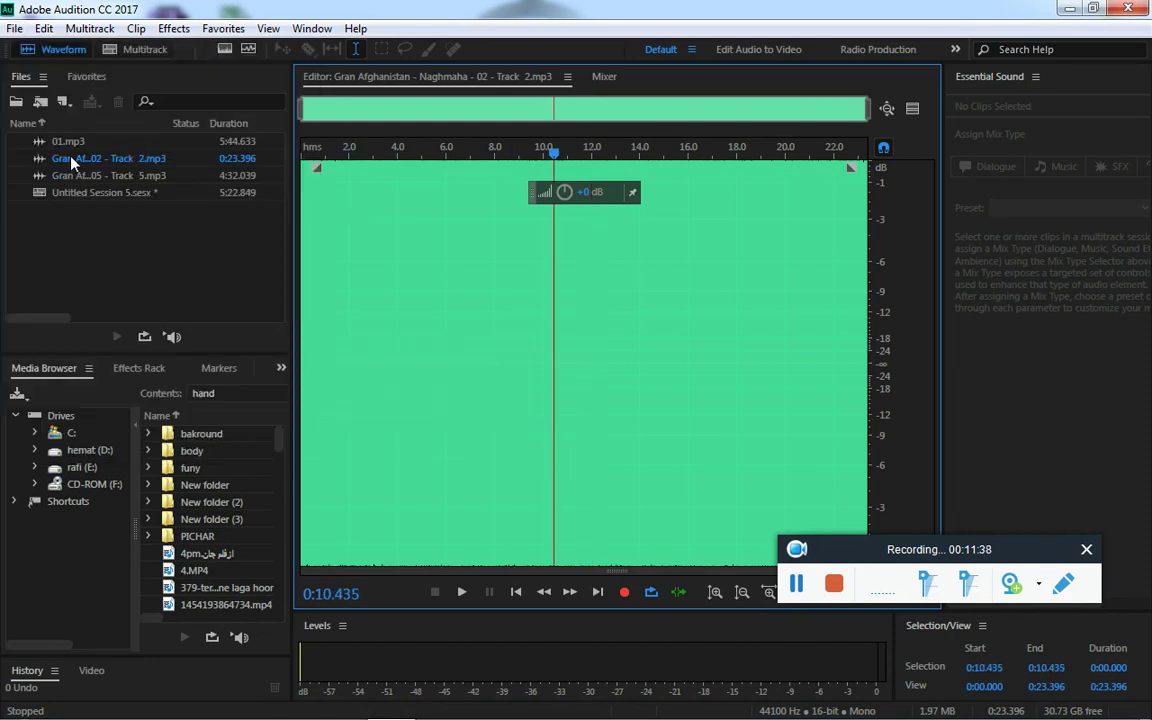
# - Close the raw-imported Gran Afghanistan track 2 and show track 5 in the waveform editor
pyautogui.press('Delete')
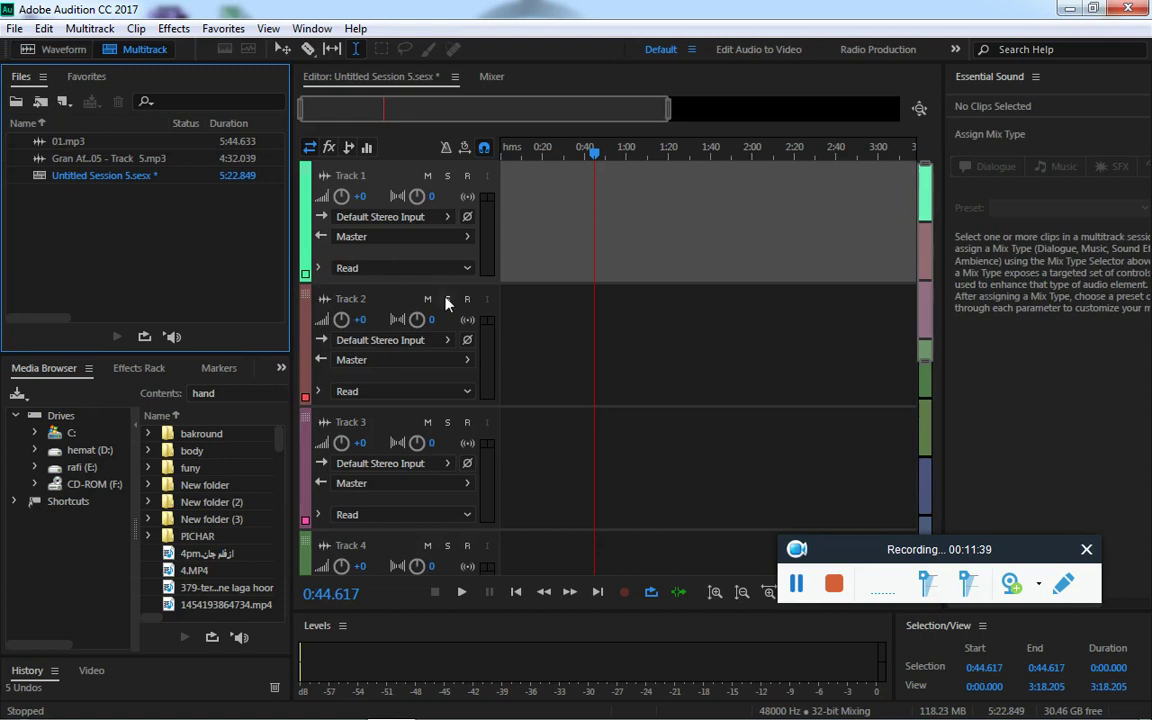
pyautogui.click(57, 49)
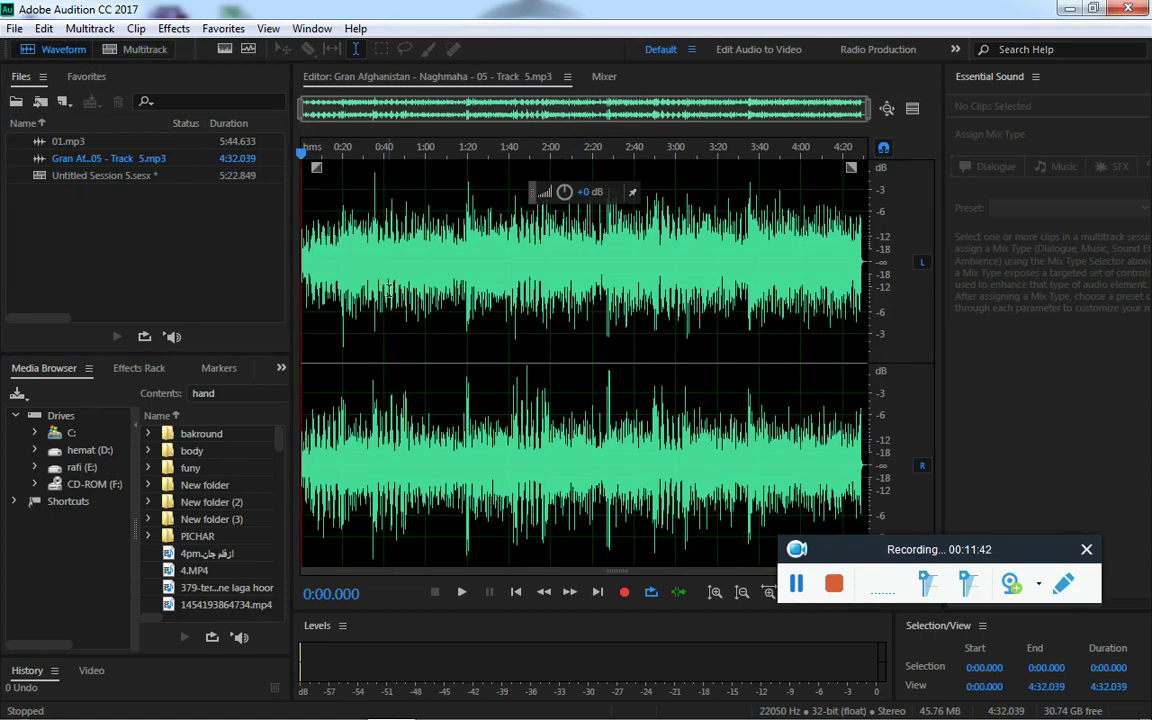
pyautogui.click(14, 28)
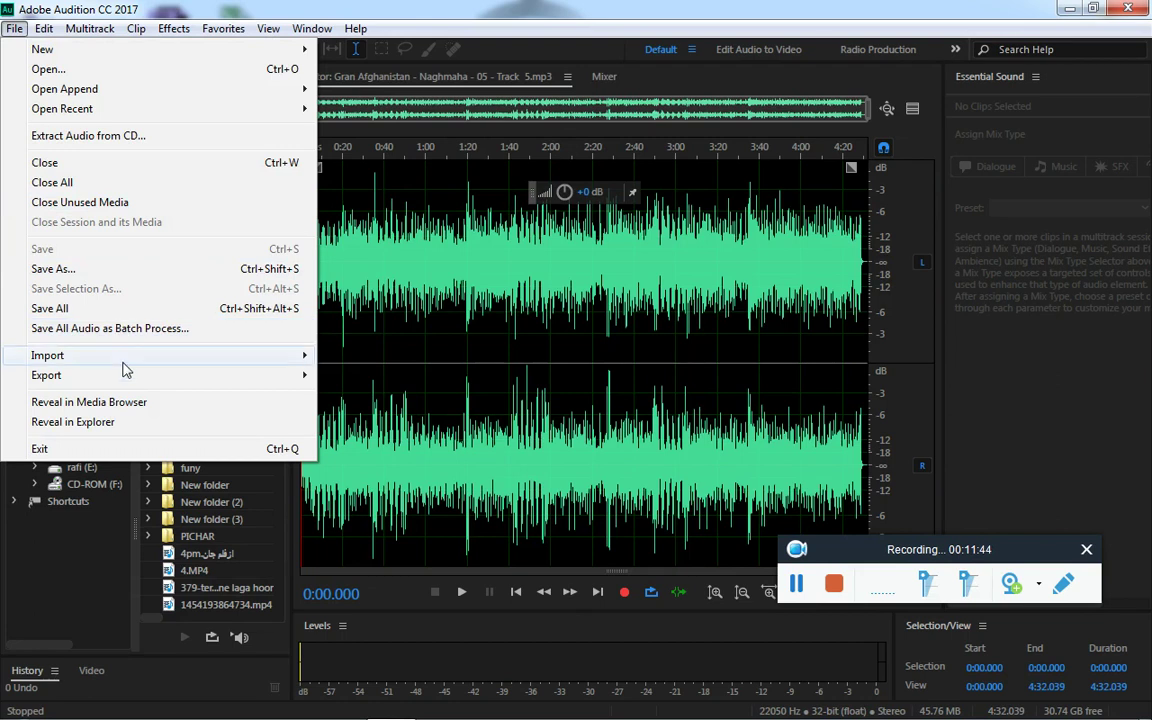
pyautogui.moveTo(120, 378)
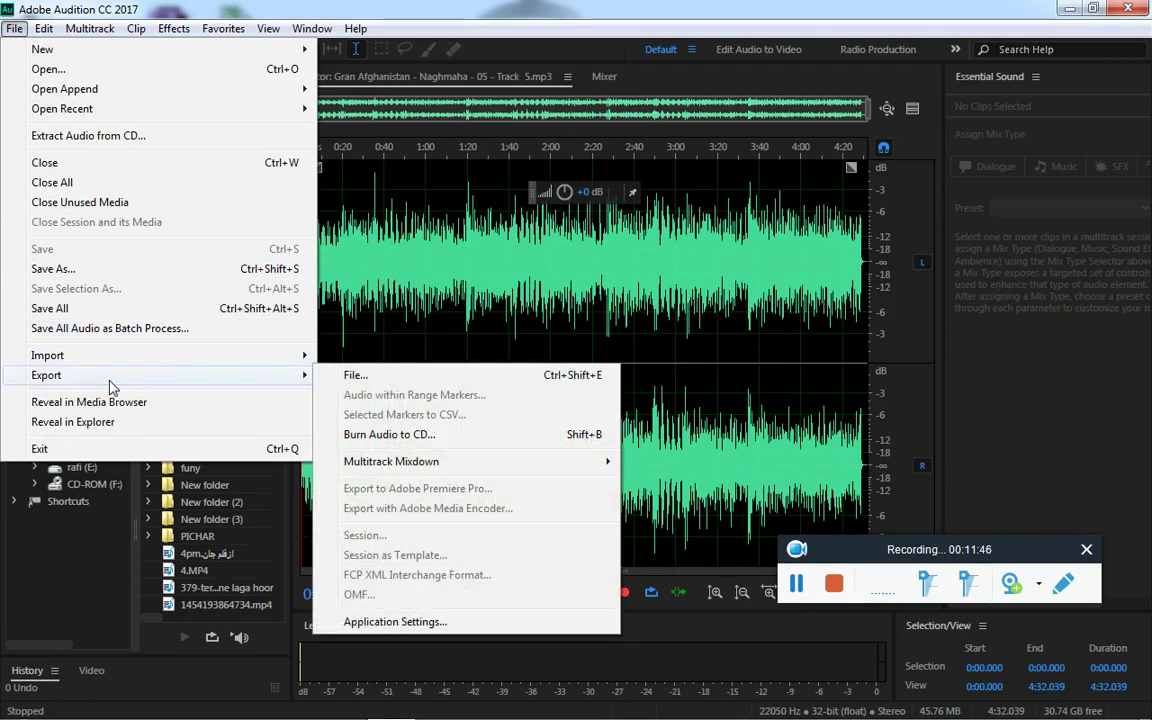
pyautogui.click(456, 275)
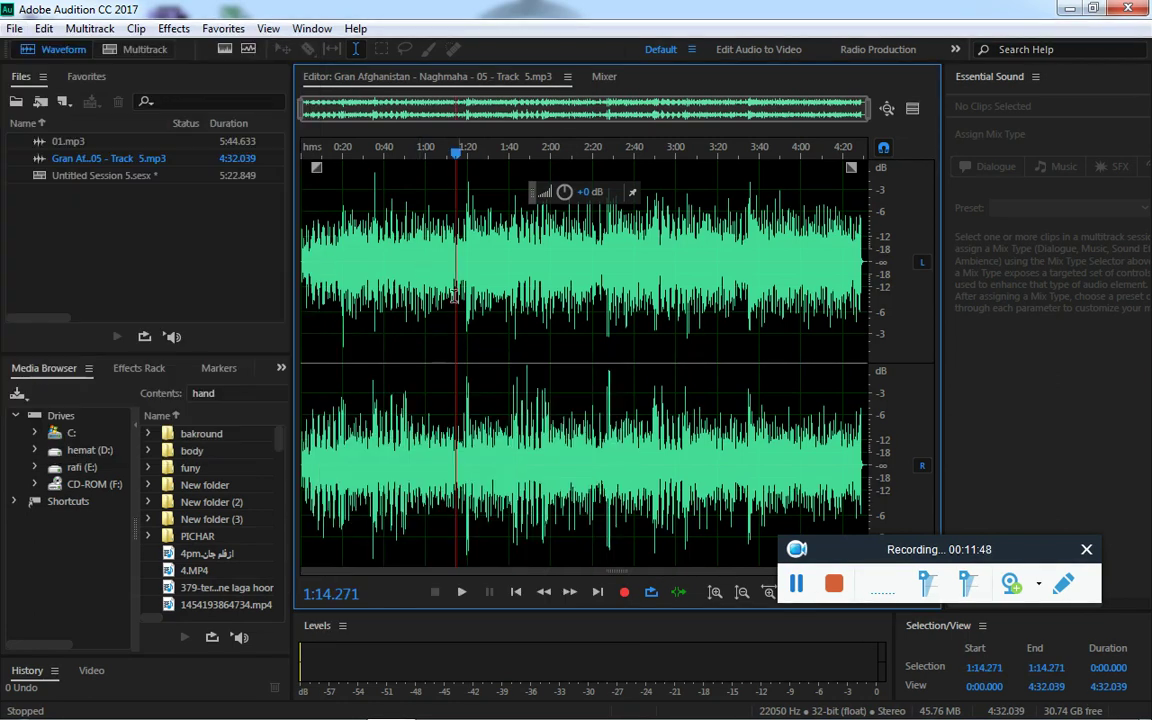
# - Add a point marker at 2:00 in track 5, plus range markers over about 2:20 to 3:04 and 0:40 to 1:40
pyautogui.click(548, 310)
pyautogui.press('m')
pyautogui.click(592, 310)
pyautogui.press('m')
pyautogui.moveTo(592, 310); pyautogui.dragTo(684, 308)
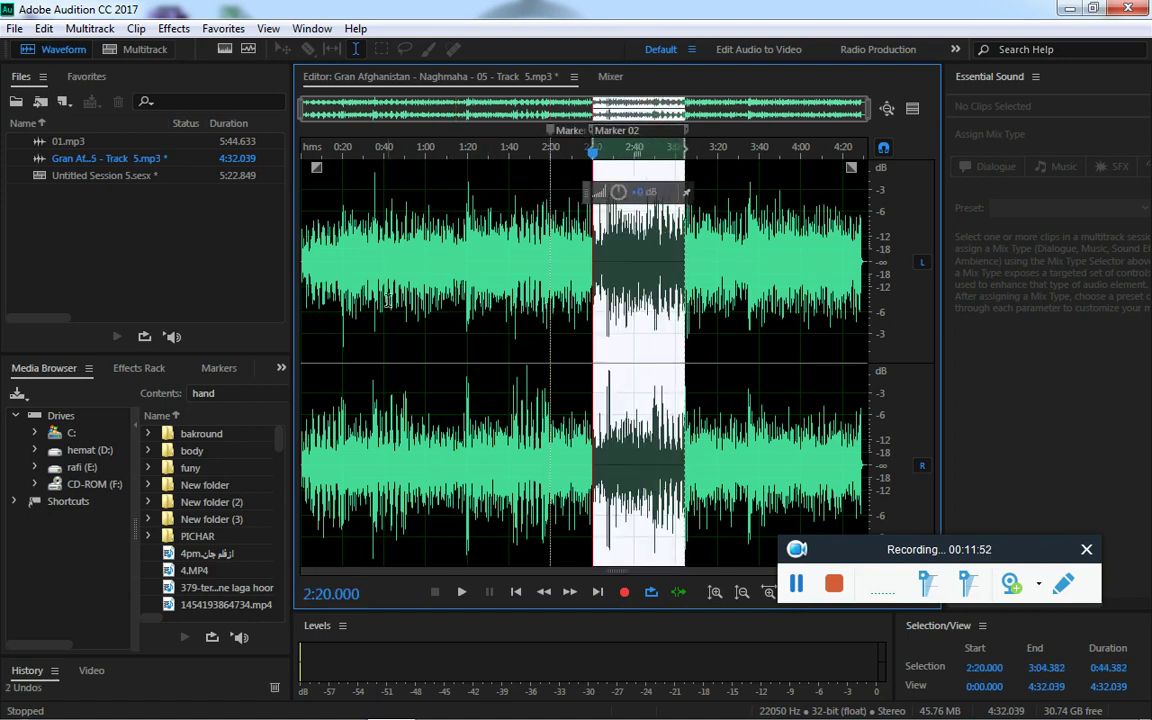
pyautogui.moveTo(384, 305); pyautogui.dragTo(507, 309)
pyautogui.press('m')
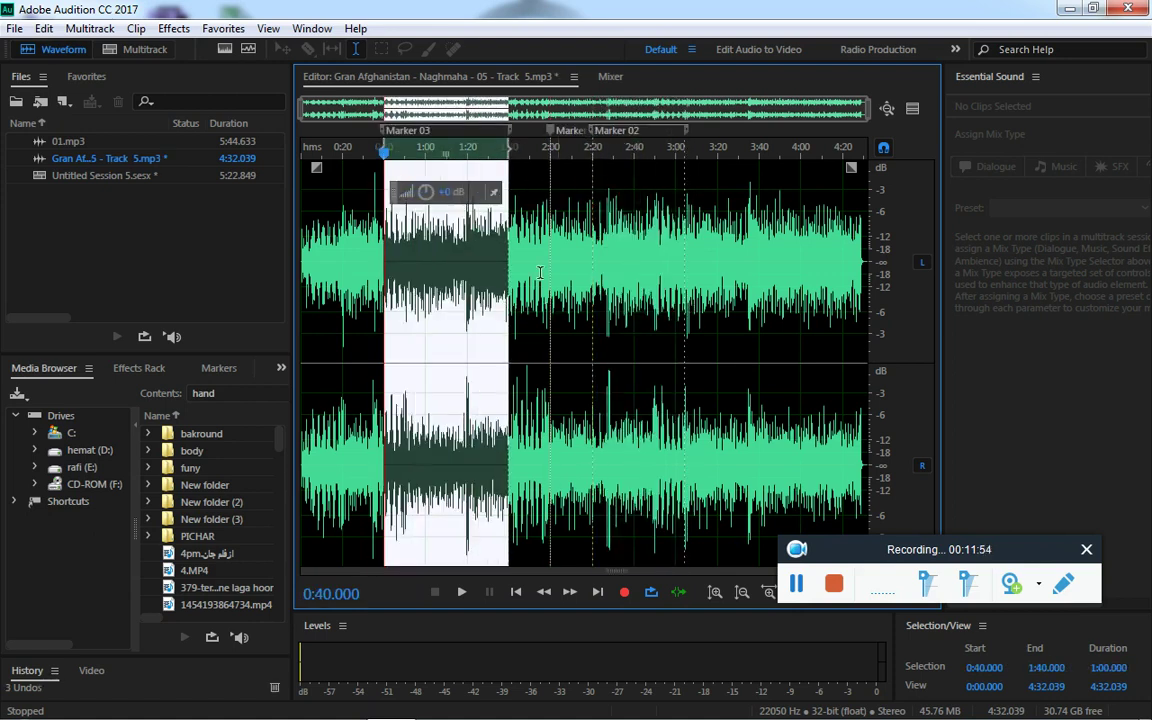
pyautogui.click(746, 190)
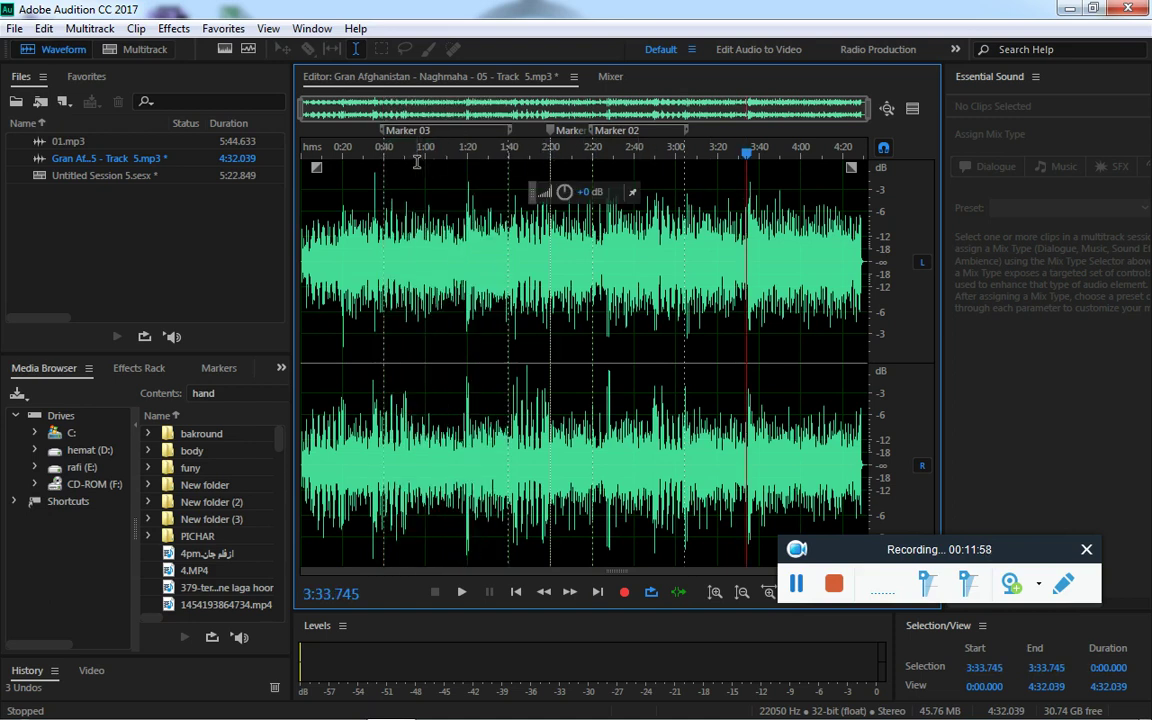
# - Export the audio within all range markers to the Desktop as MP3, with prefix sss and marker names in the filenames
pyautogui.click(15, 28)
pyautogui.moveTo(147, 377)
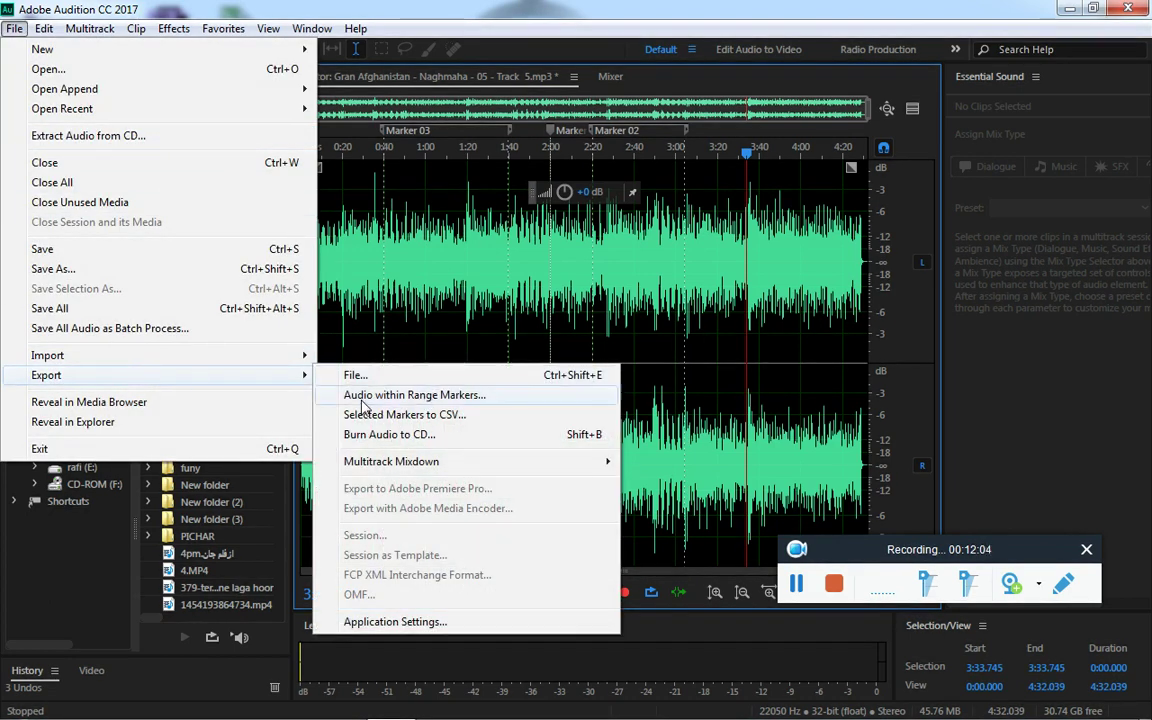
pyautogui.click(422, 397)
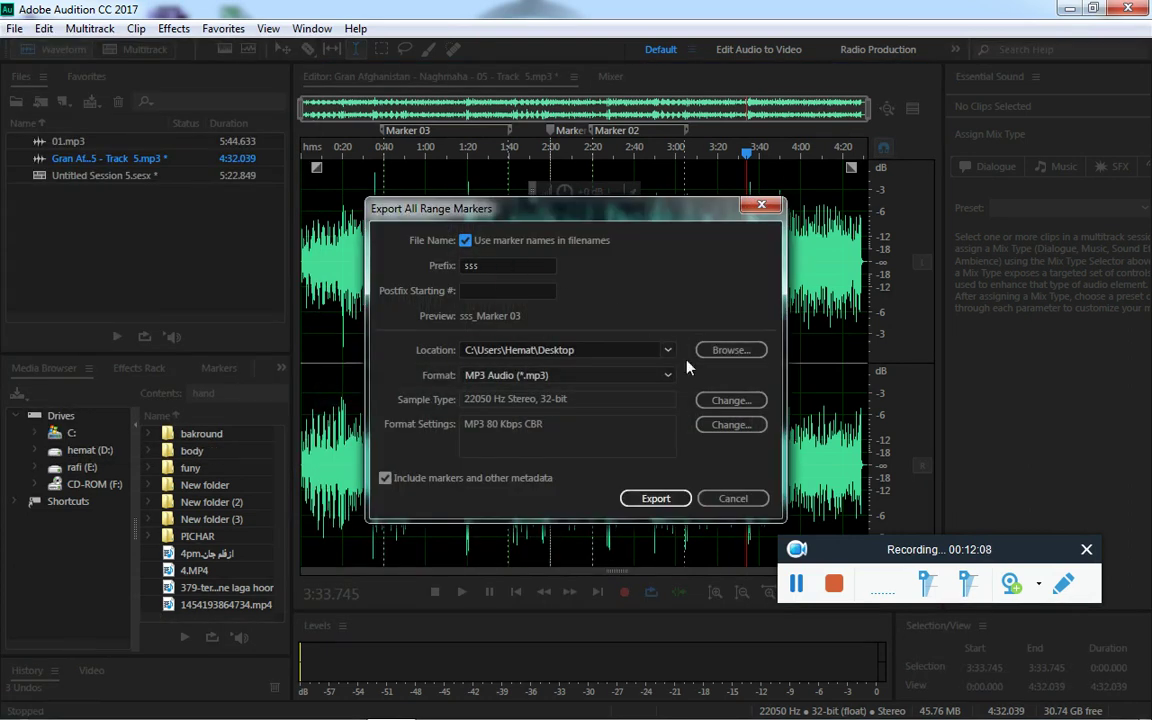
pyautogui.click(720, 352)
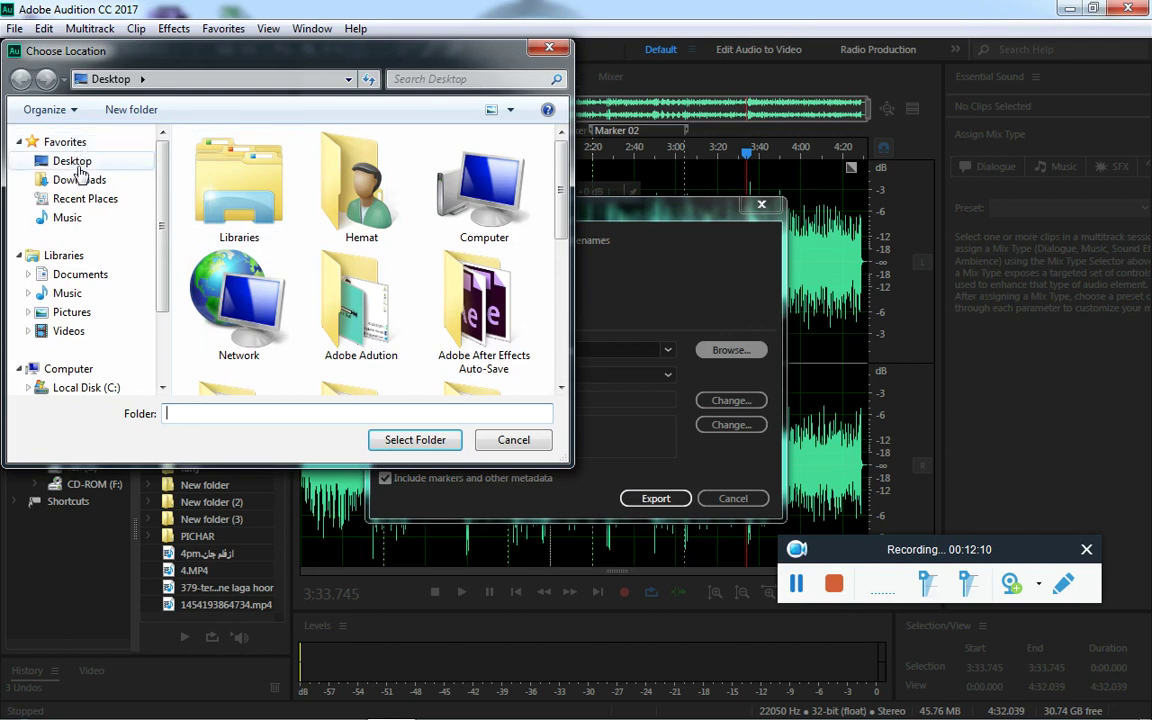
pyautogui.click(398, 445)
pyautogui.click(658, 502)
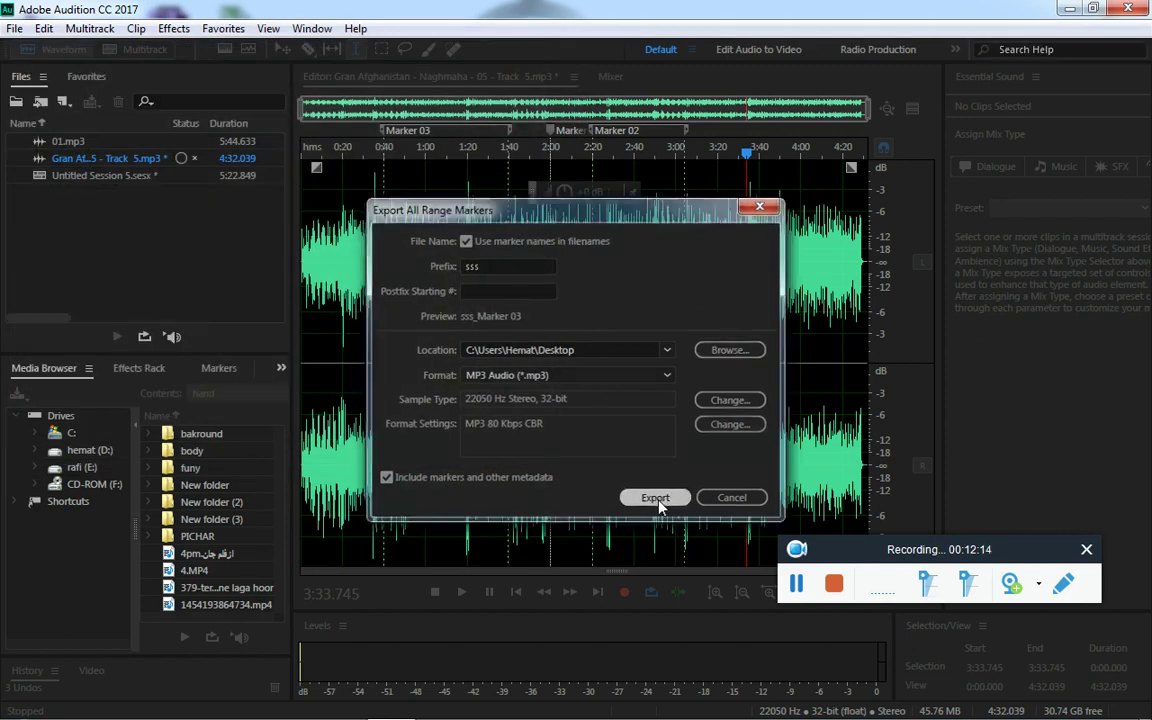
# - Switch to the Windows desktop, place the exported sss_Marker 02 and sss_Marker 03 files below the my animation icon, and return to Adobe Audition
pyautogui.click(1069, 9)
pyautogui.click(100, 672)
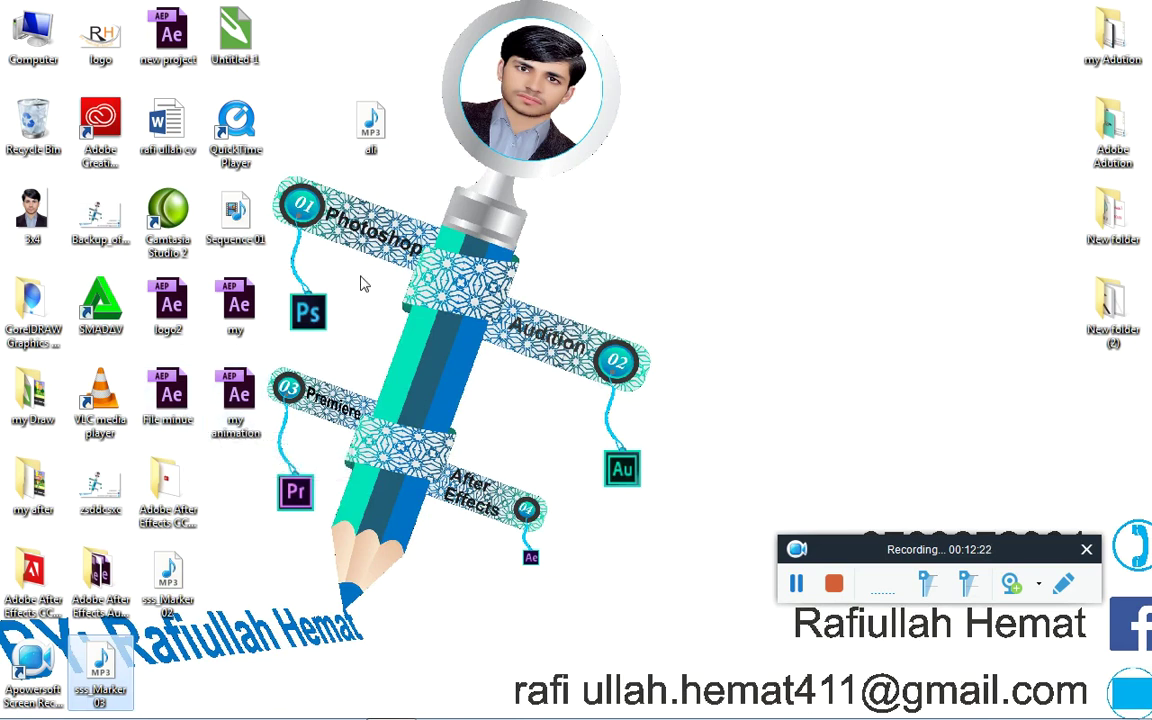
pyautogui.moveTo(168, 578); pyautogui.dragTo(262, 528)
pyautogui.moveTo(100, 675); pyautogui.dragTo(240, 575)
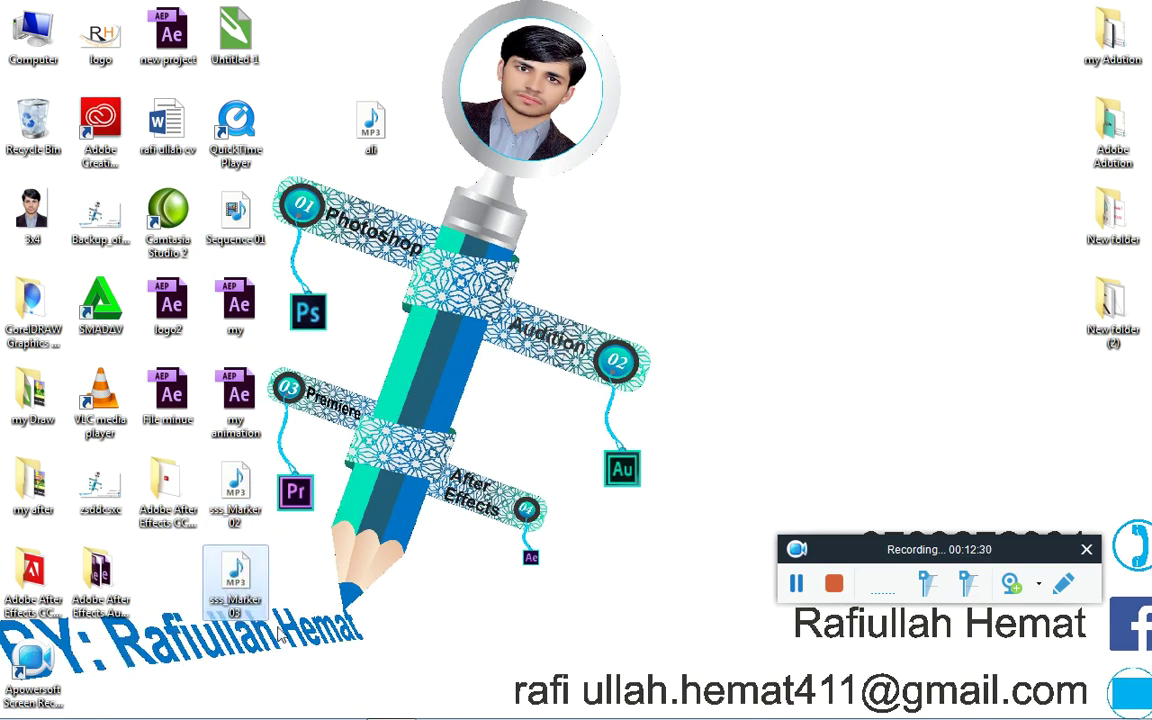
pyautogui.moveTo(337, 715)
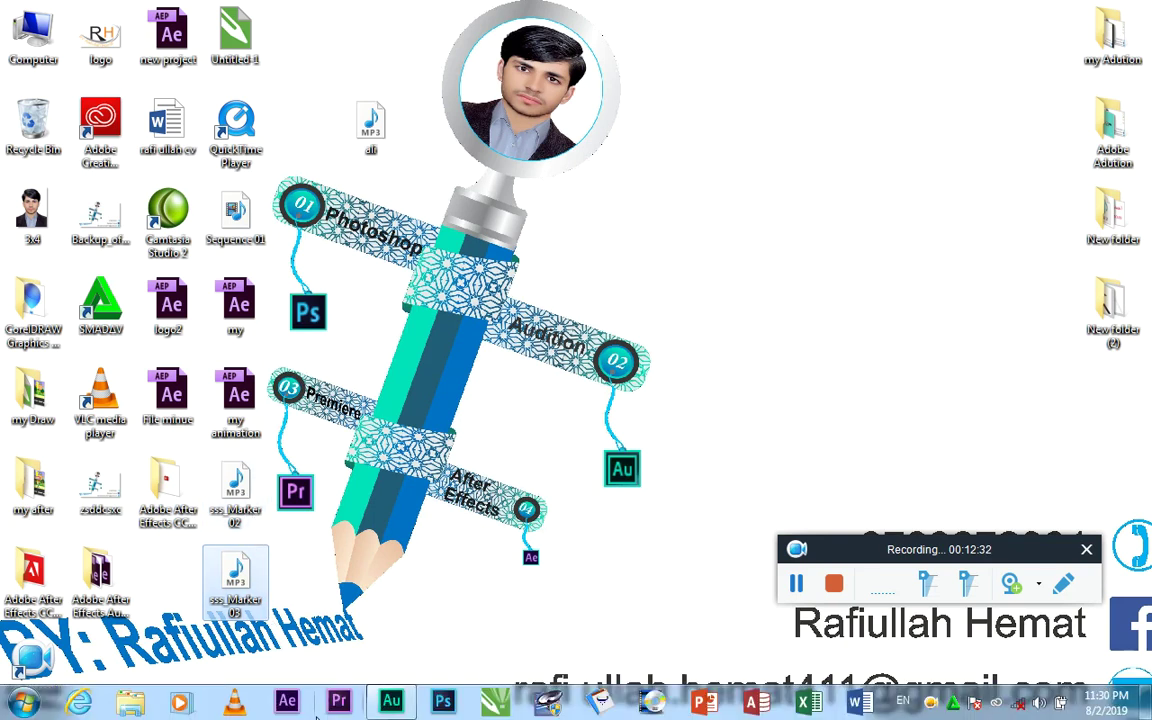
pyautogui.click(396, 704)
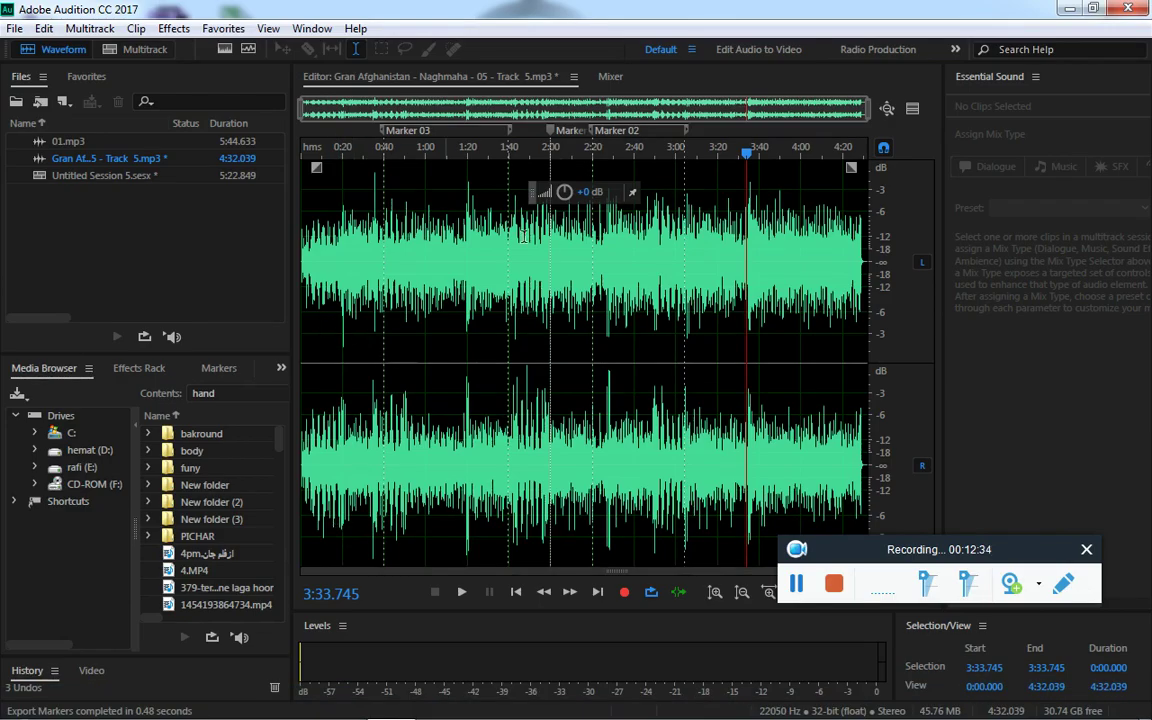
# - Open 01.mp3 in the waveform editor and import markers into it from the Desktop file sss_Marker 03
pyautogui.doubleClick(75, 141)
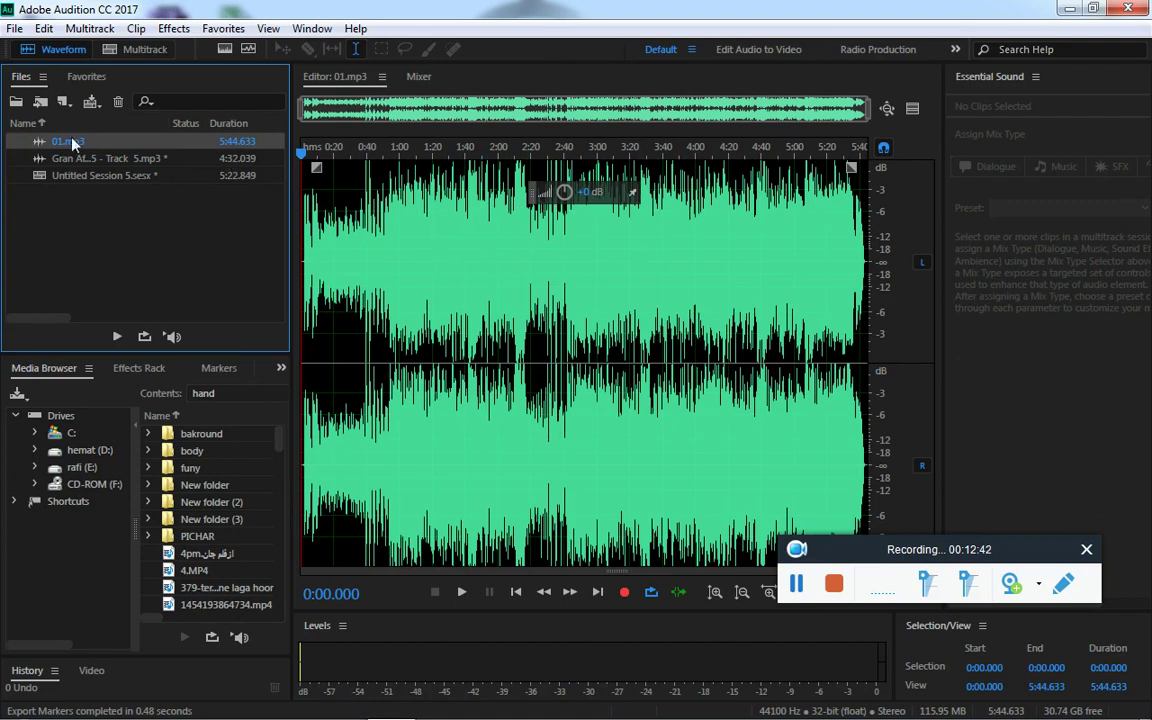
pyautogui.click(15, 28)
pyautogui.moveTo(110, 356)
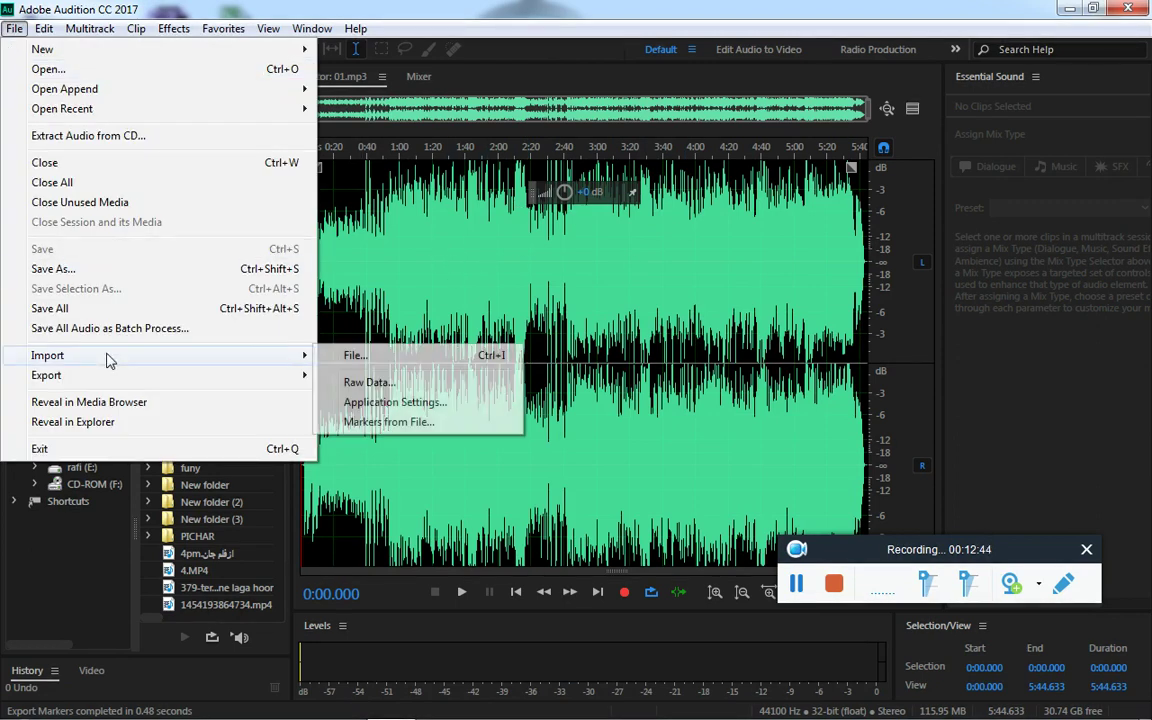
pyautogui.click(374, 424)
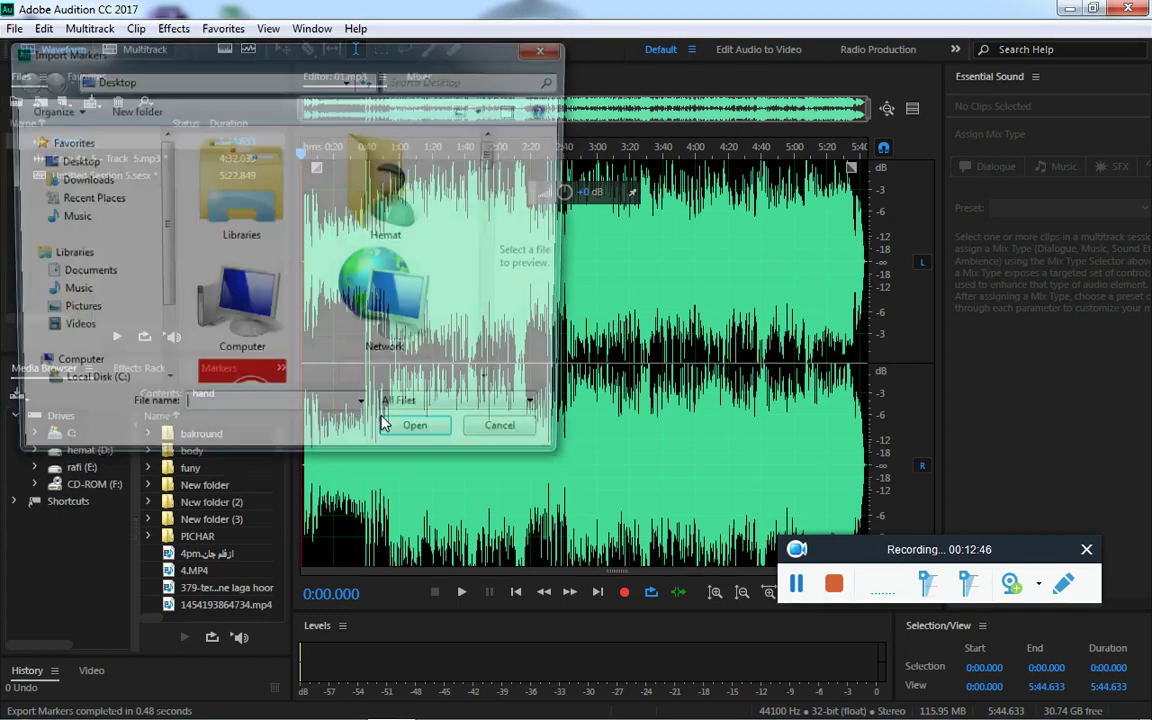
pyautogui.scroll(-3, 500, 298)
pyautogui.moveTo(500, 298); pyautogui.dragTo(502, 370)
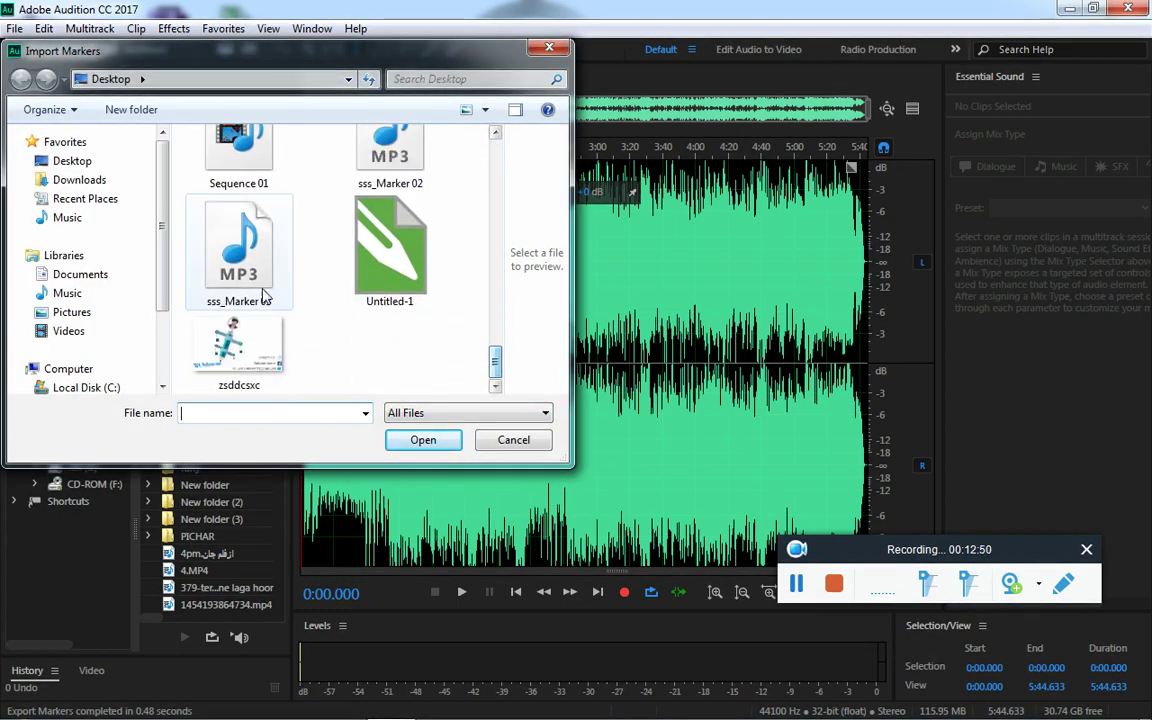
pyautogui.click(245, 265)
pyautogui.click(424, 444)
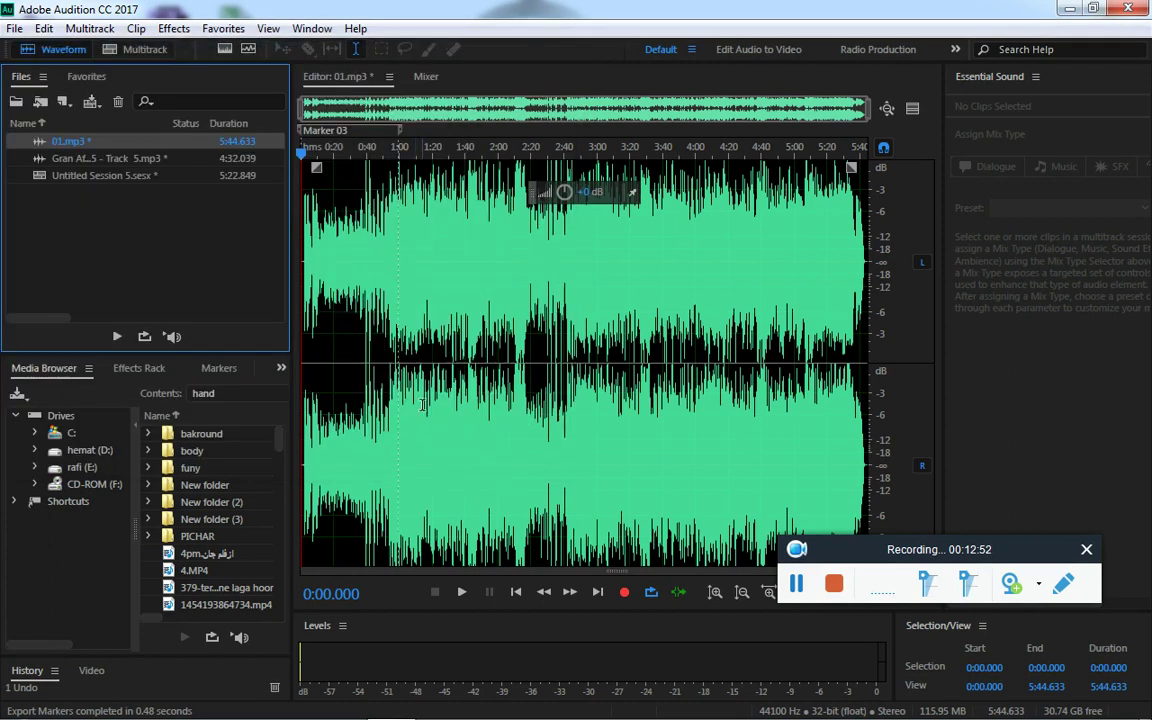
# - Play the opening of 01.mp3 and inspect the imported marker range at the start of the waveform
pyautogui.press('space')
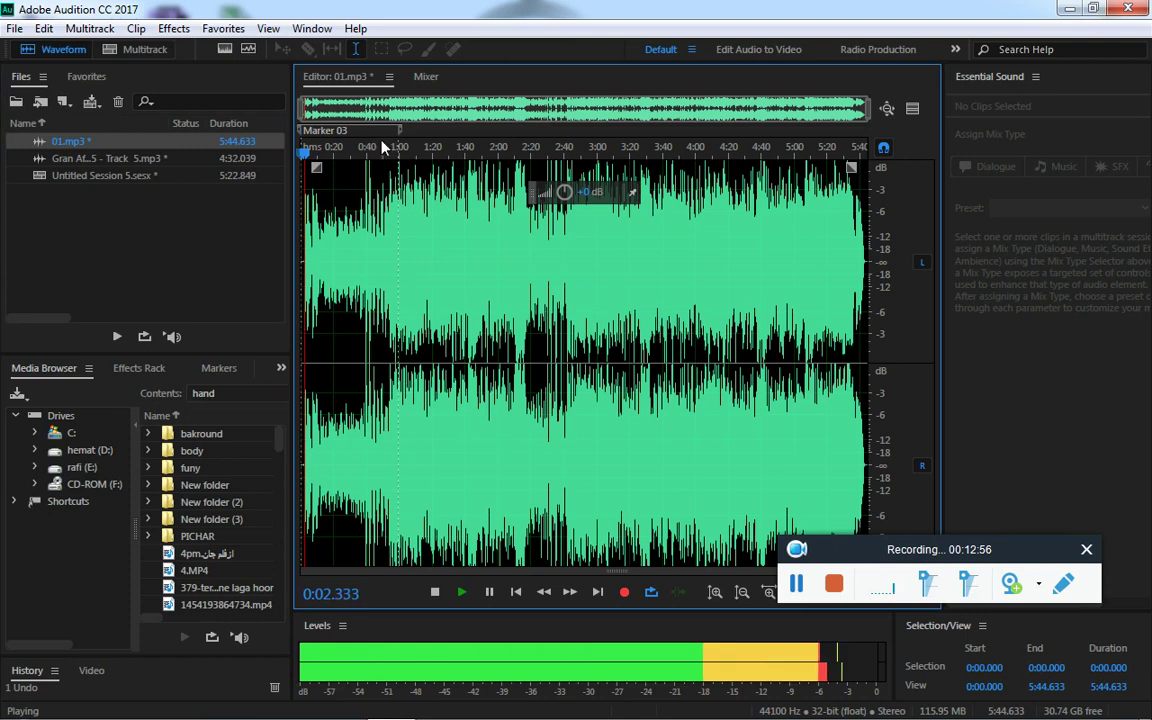
pyautogui.press('space')
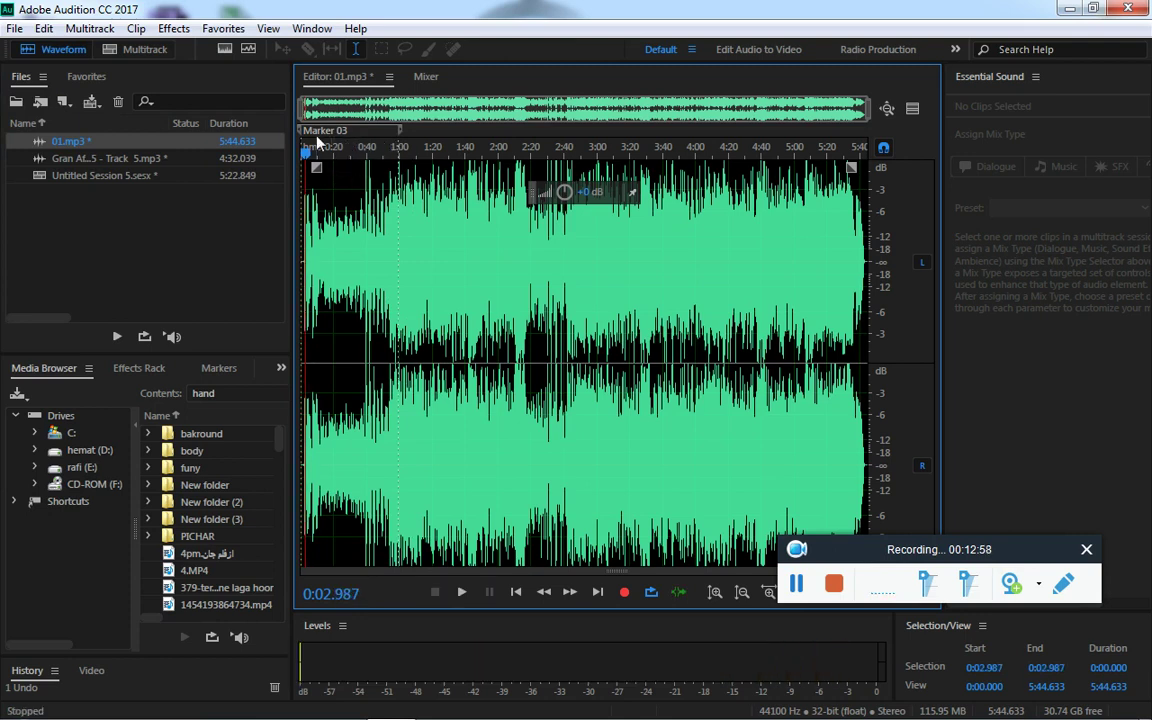
pyautogui.scroll(3, 352, 262)
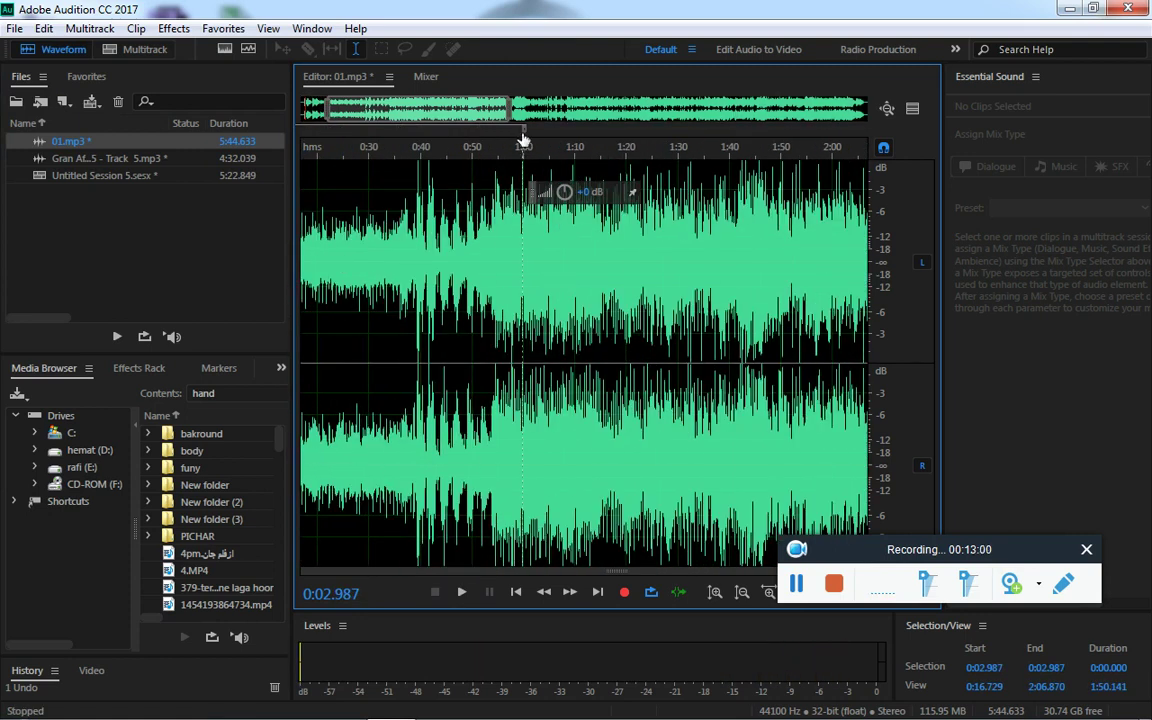
pyautogui.scroll(-3, 440, 190)
pyautogui.scroll(-2, 438, 195)
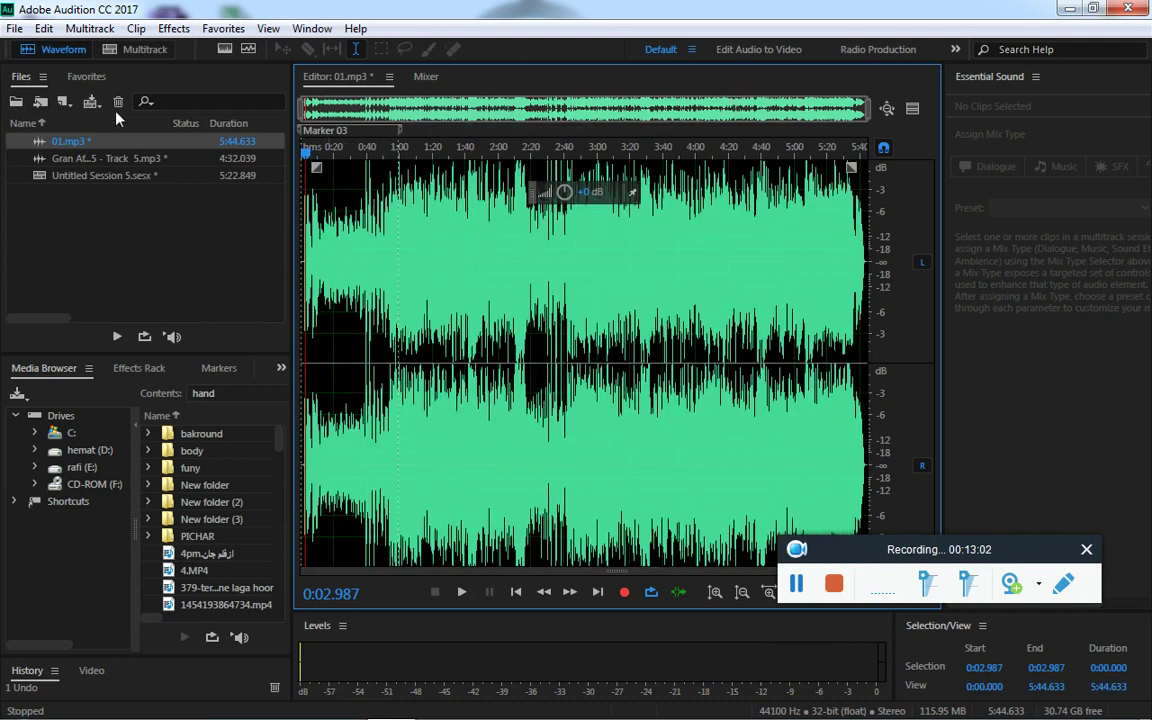
# - Delete the audio between 1:20 and about 2:29 in 01.mp3
pyautogui.click(14, 28)
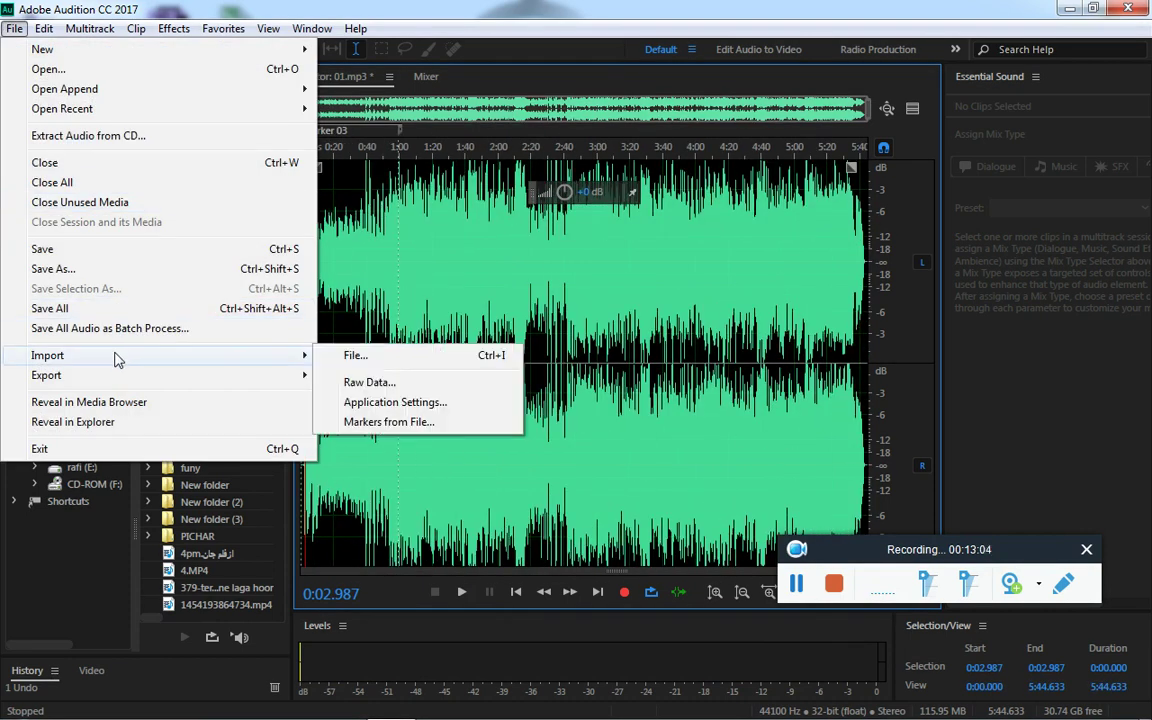
pyautogui.moveTo(147, 387)
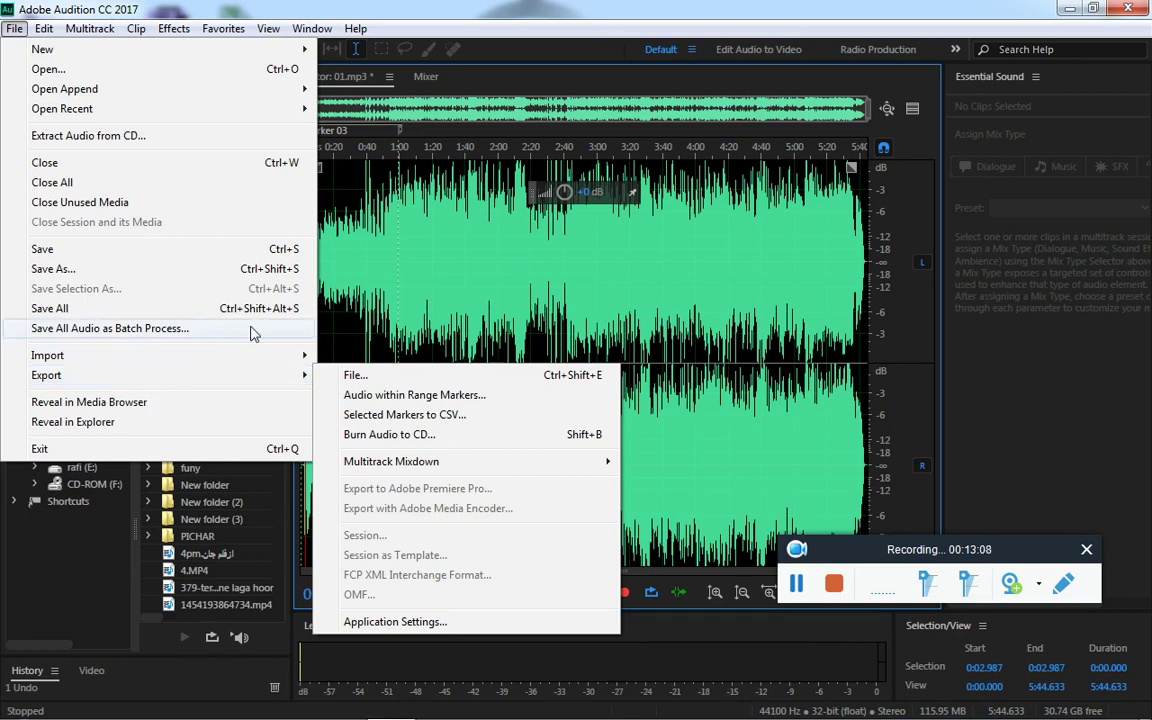
pyautogui.click(411, 260)
pyautogui.moveTo(432, 290); pyautogui.dragTo(545, 290)
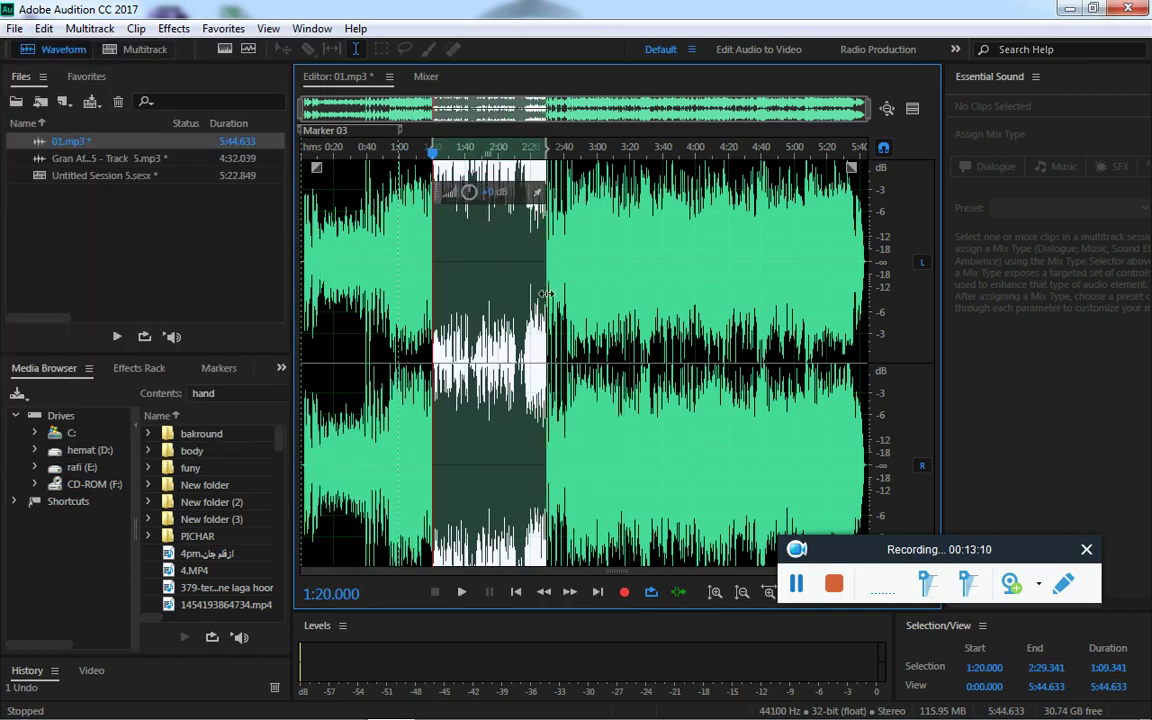
pyautogui.press('Delete')
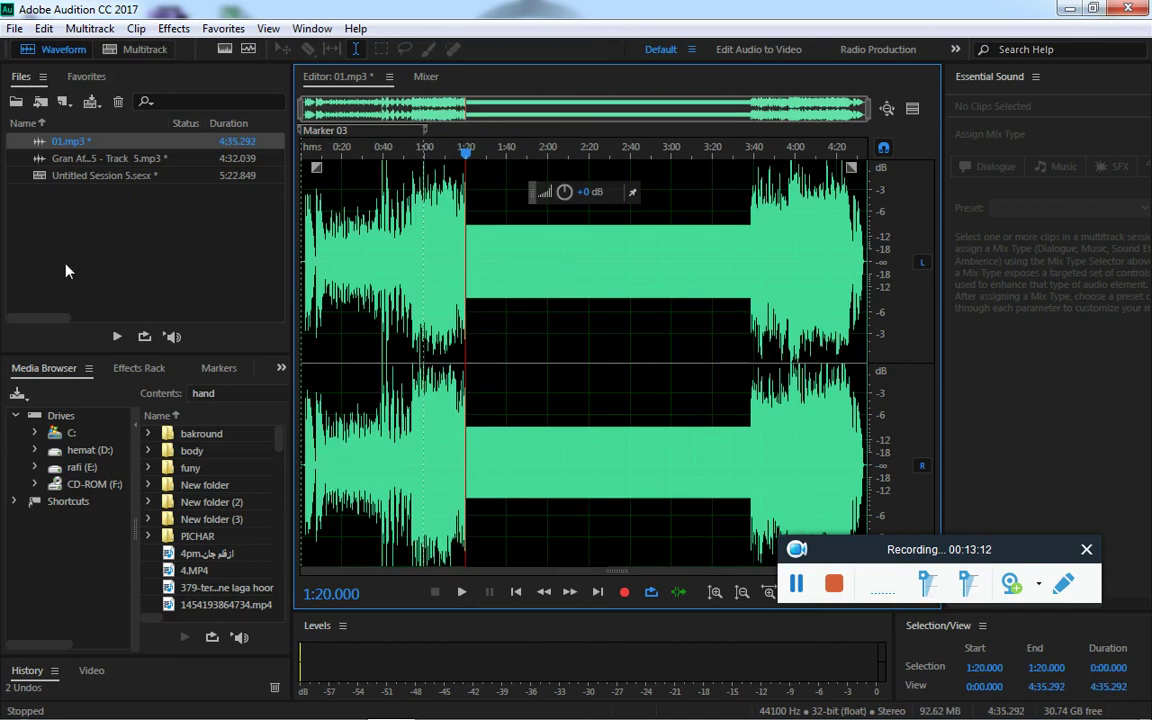
pyautogui.click(433, 256)
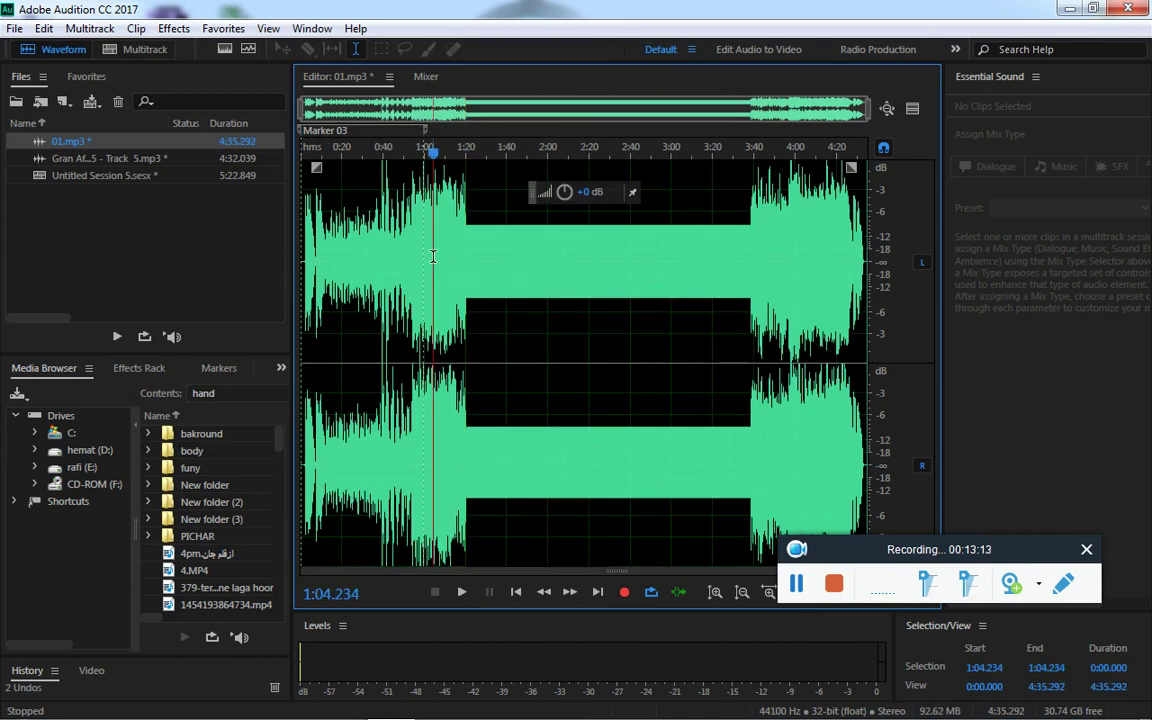
# - Export the edited 01.mp3 to the Desktop as MP3 Audio under the file name 1111, accepting the lossy format
pyautogui.click(15, 28)
pyautogui.moveTo(157, 383)
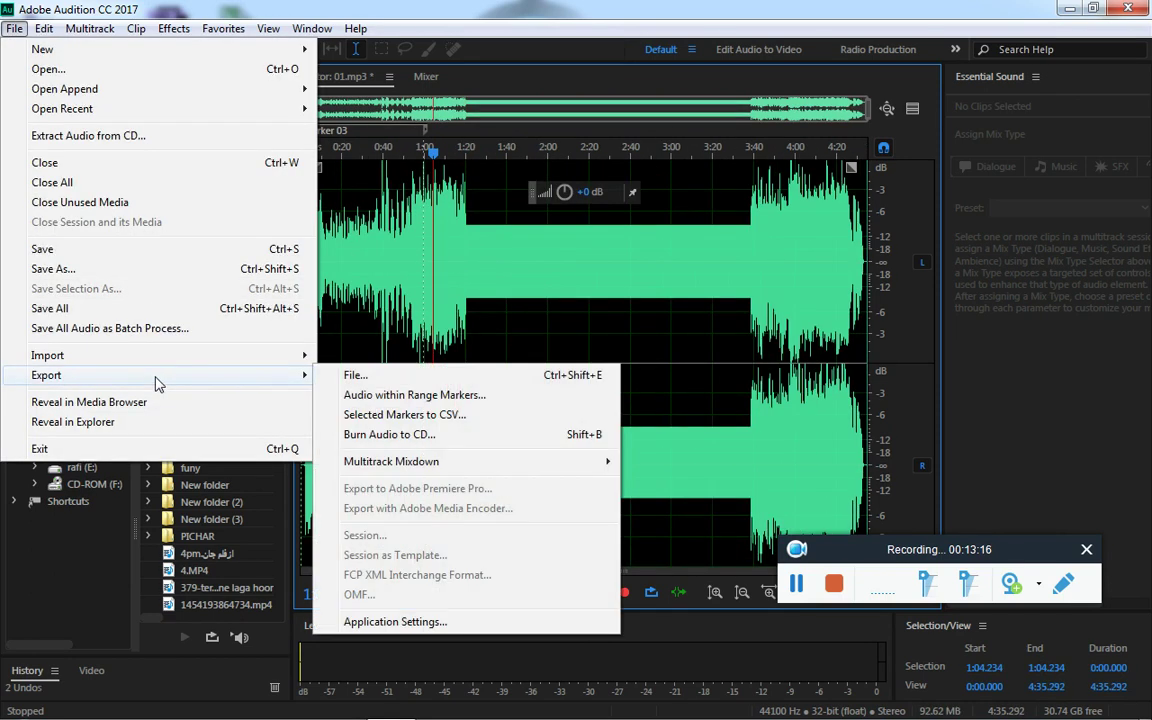
pyautogui.click(357, 376)
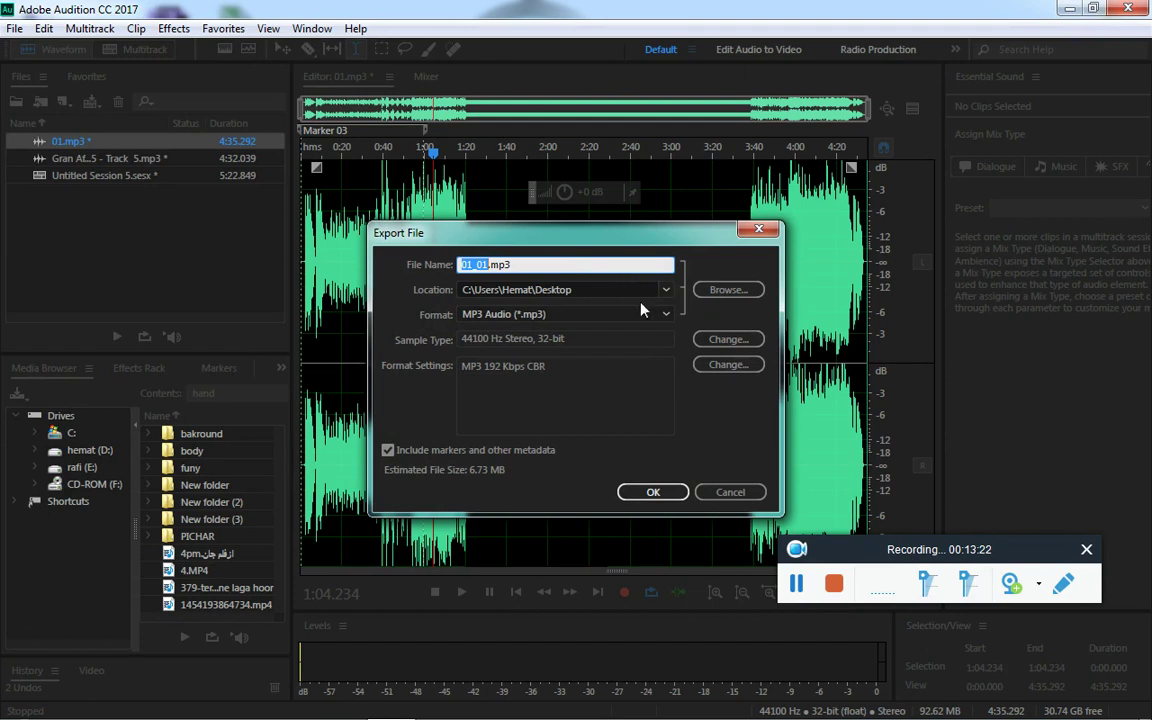
pyautogui.click(560, 314)
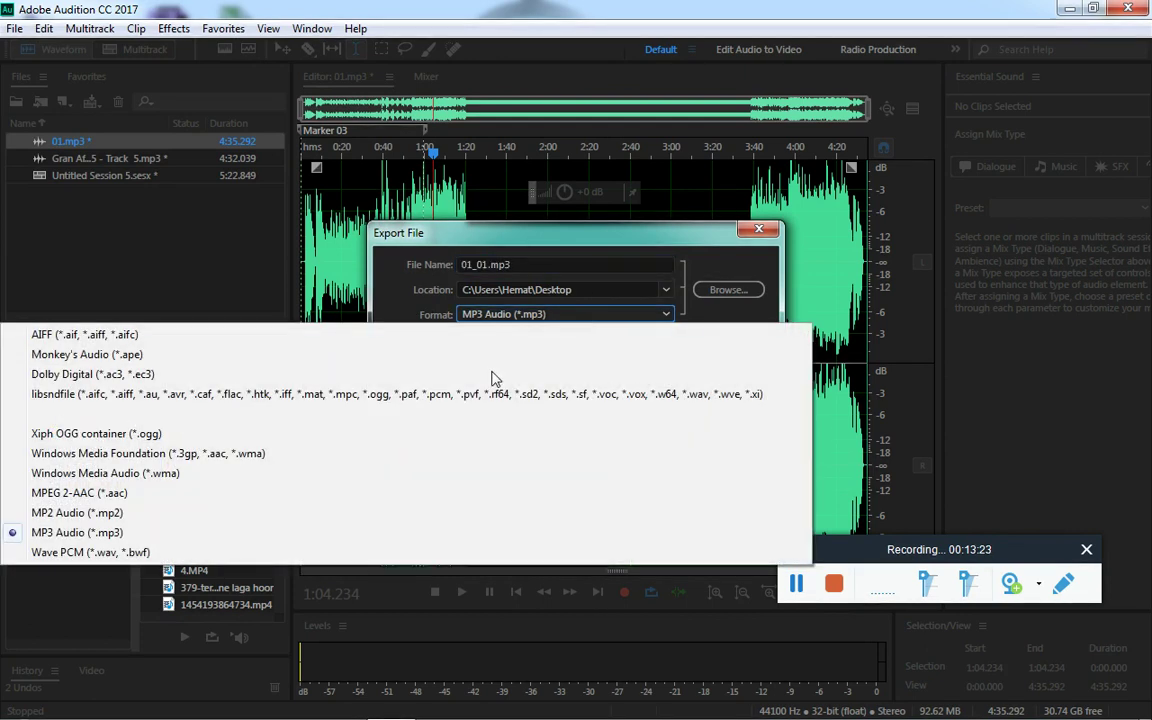
pyautogui.click(63, 535)
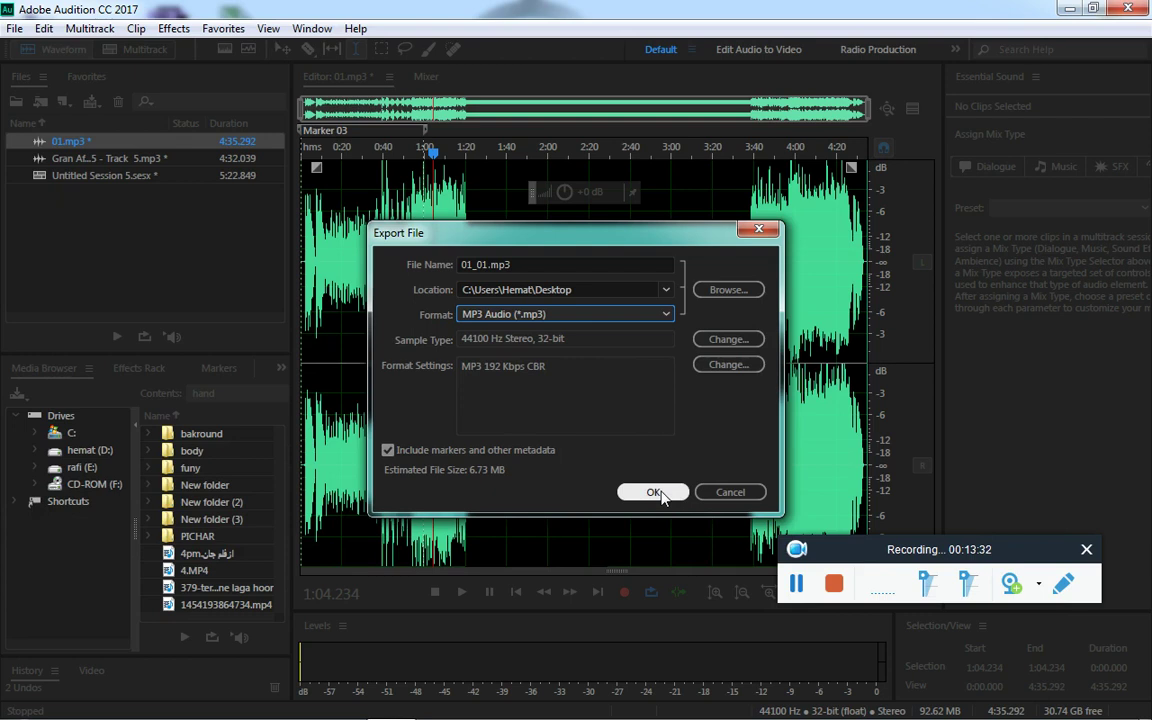
pyautogui.click(728, 289)
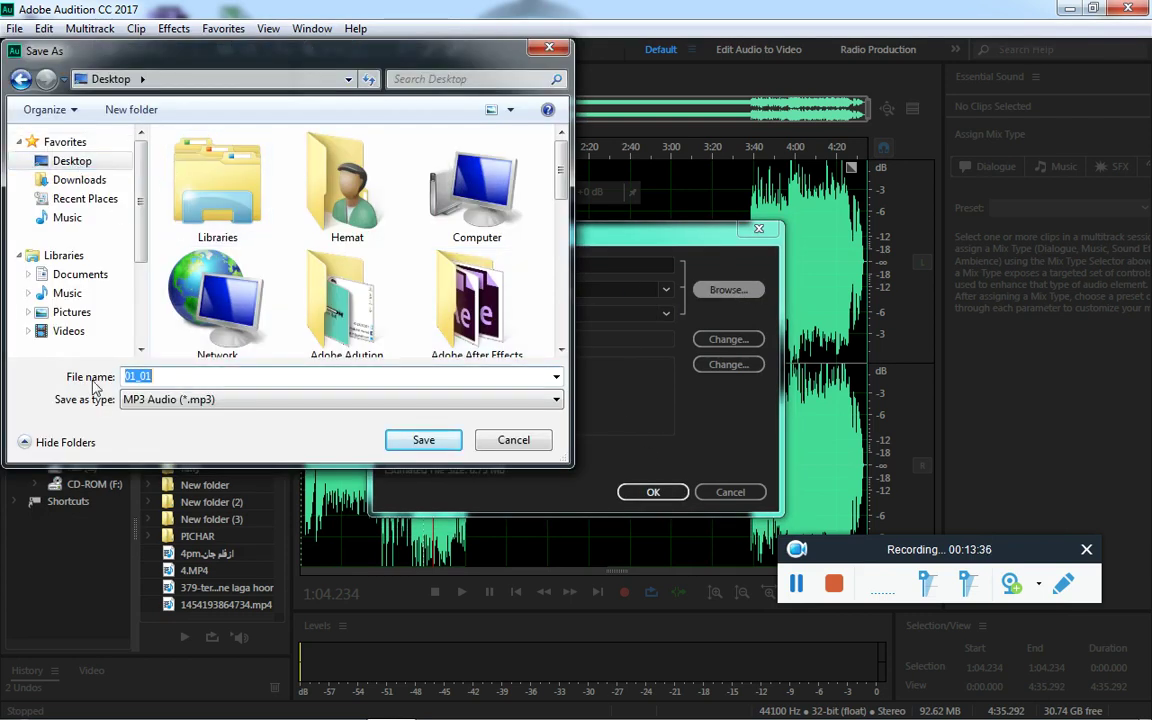
pyautogui.write('1111')
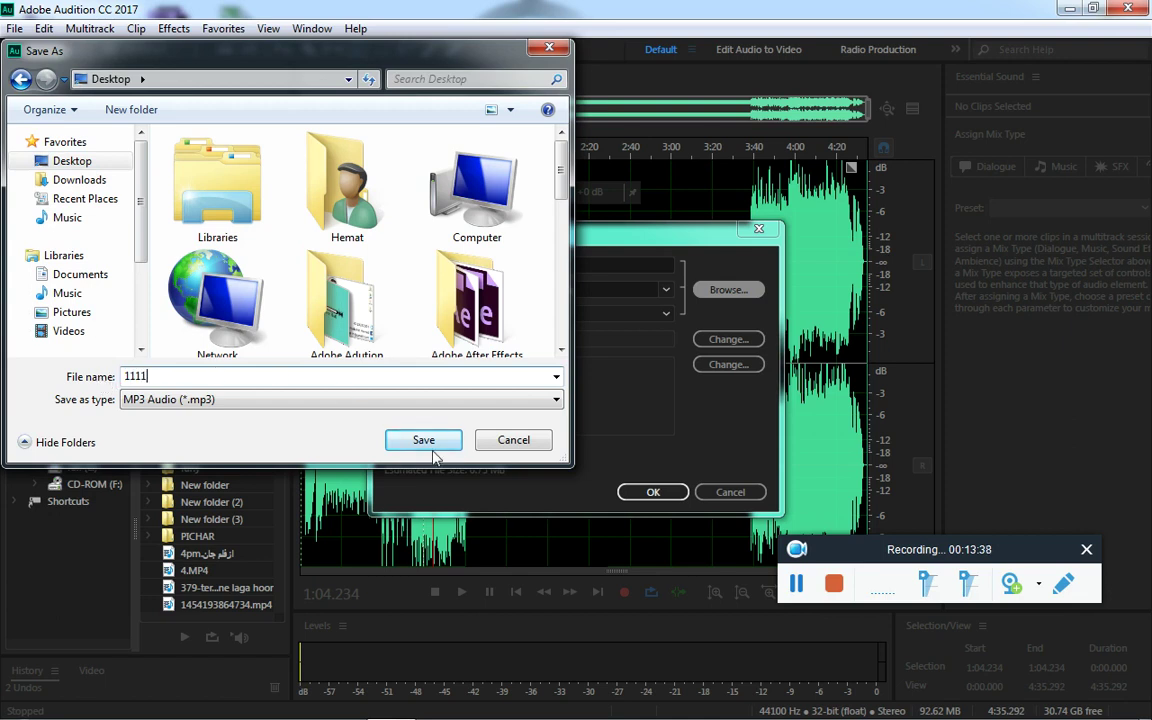
pyautogui.click(422, 441)
pyautogui.click(655, 491)
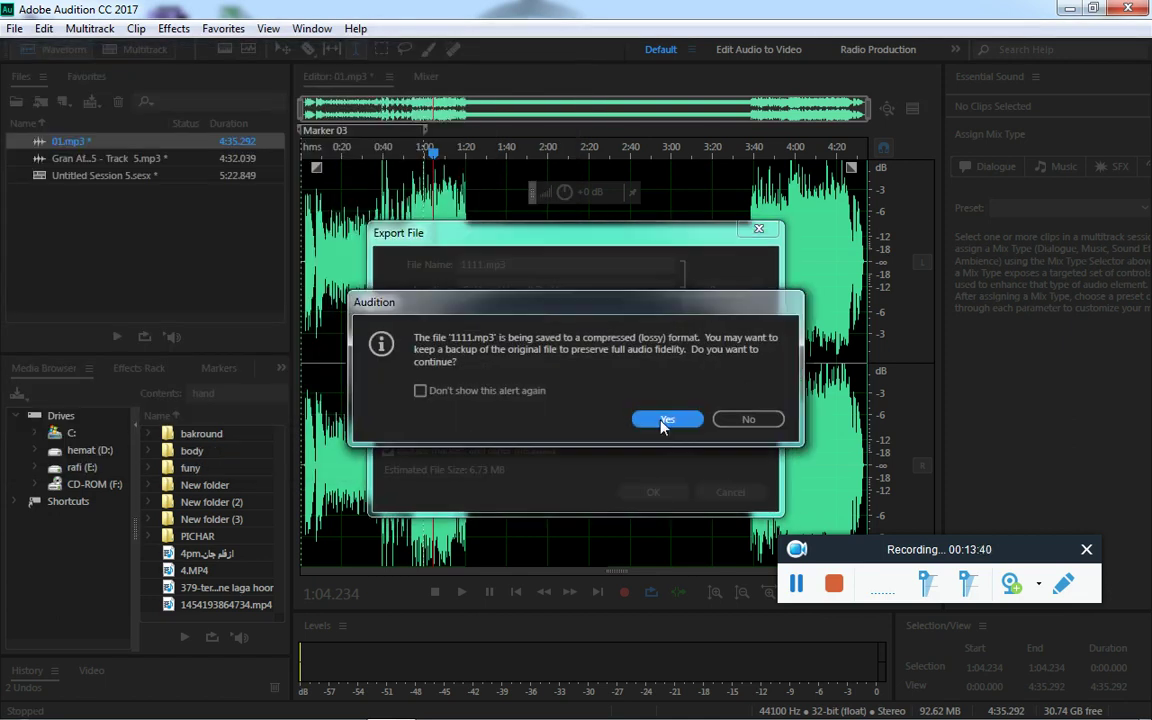
pyautogui.click(670, 421)
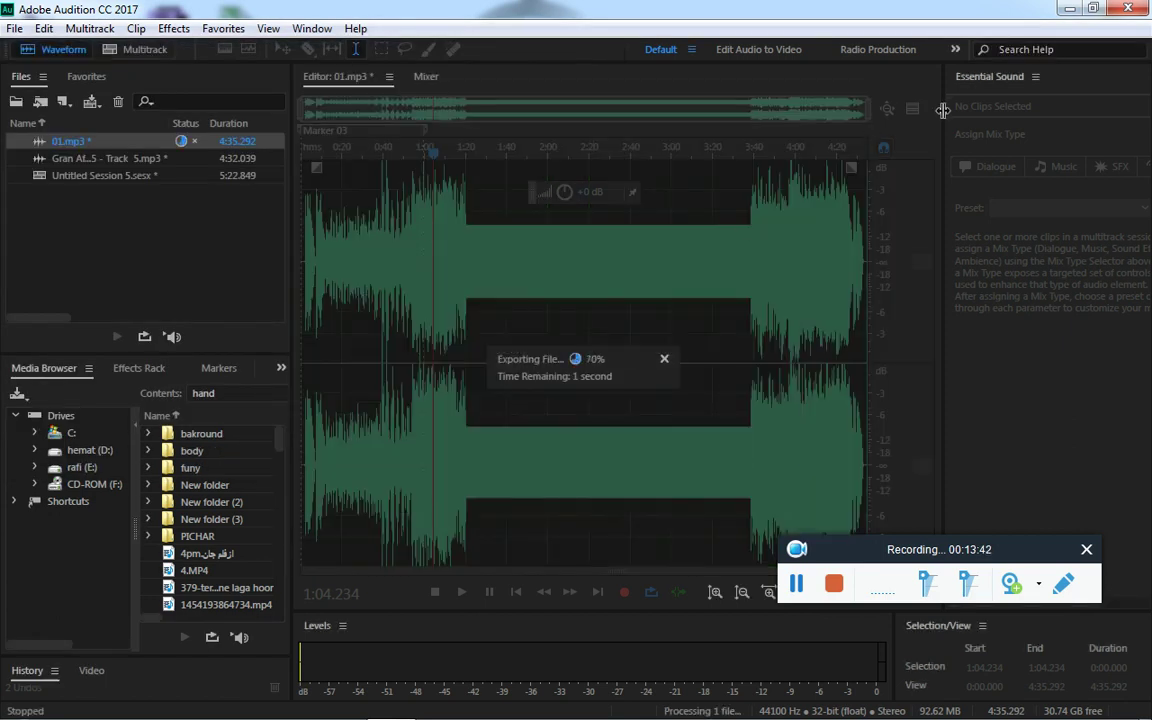
# - On the Windows desktop, discard 1111, the MP3 beside the portrait, sss_Marker 02 and sss_Marker 03 to the Recycle Bin, and return to Adobe Audition
pyautogui.press('super+d')
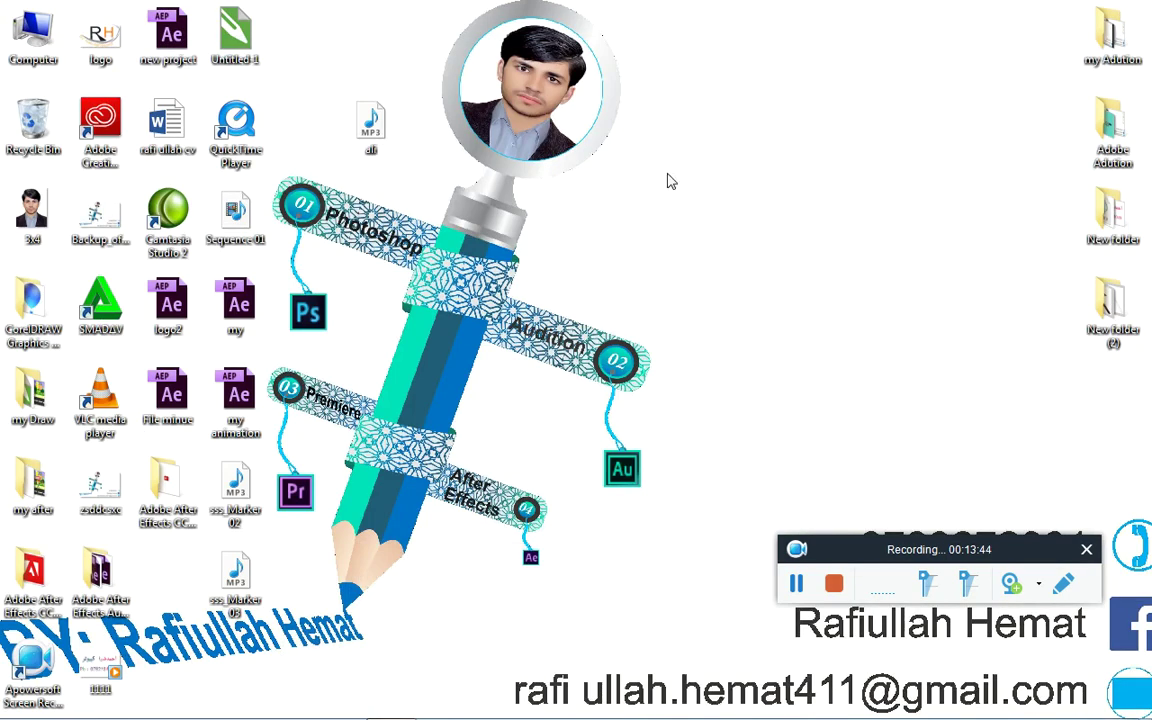
pyautogui.moveTo(100, 668); pyautogui.dragTo(33, 118)
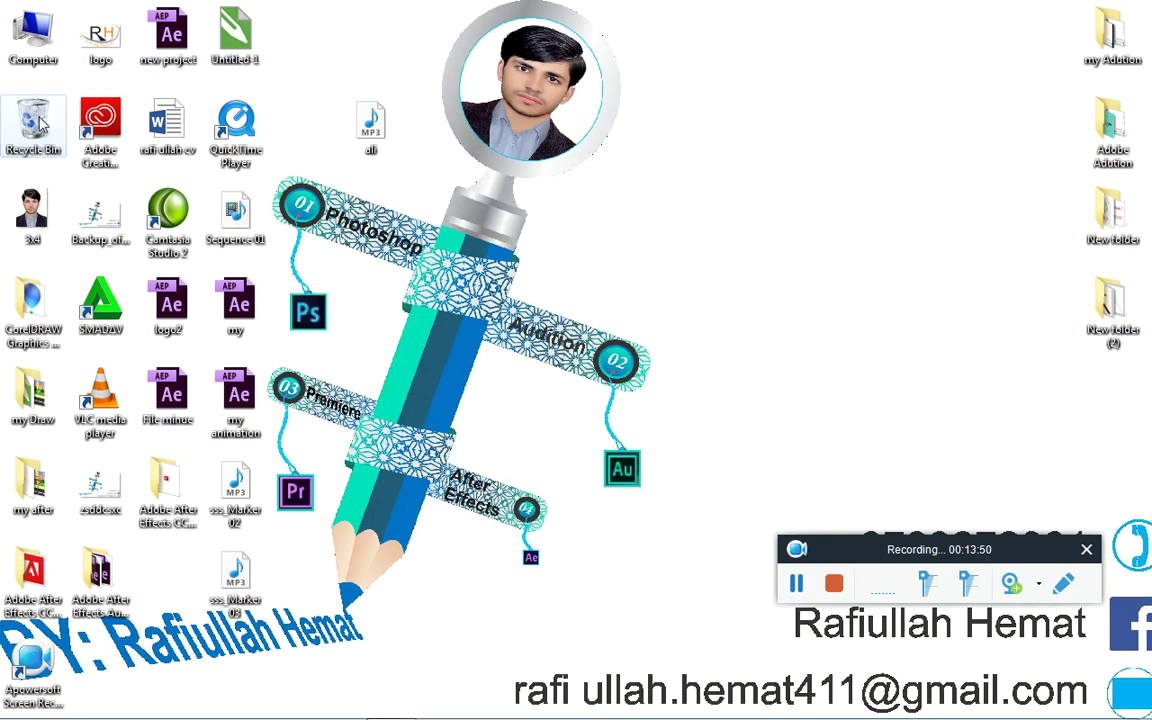
pyautogui.moveTo(370, 125); pyautogui.dragTo(35, 118)
pyautogui.moveTo(285, 421); pyautogui.dragTo(40, 140)
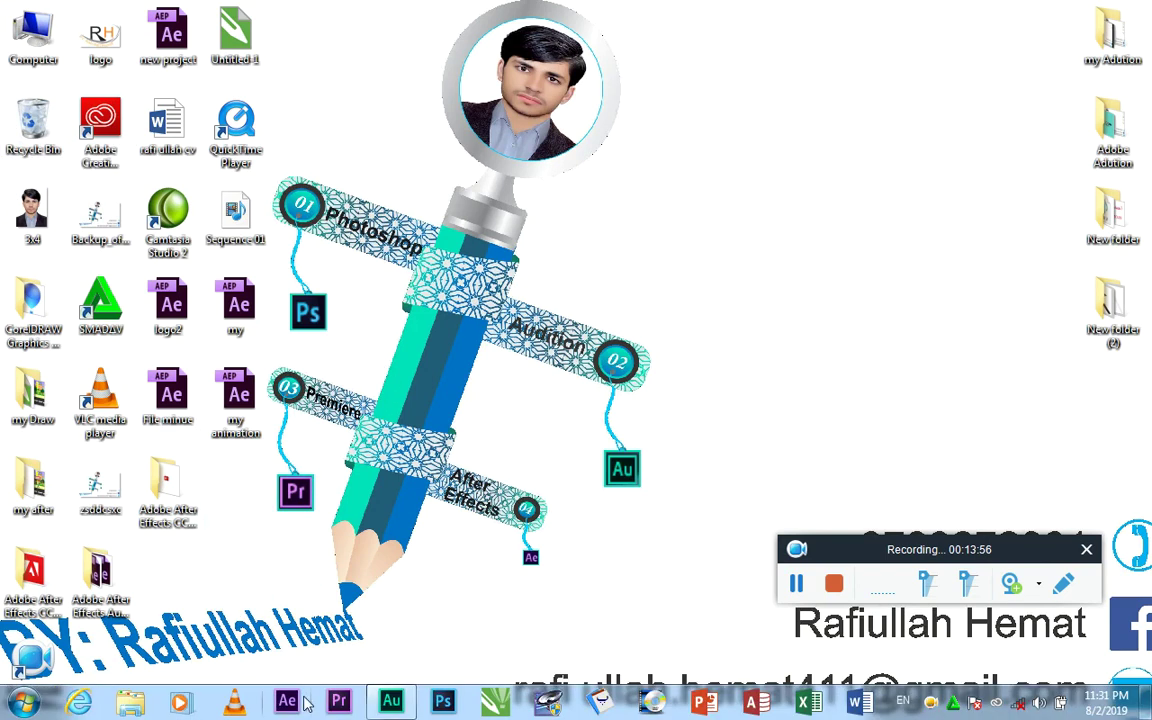
pyautogui.click(391, 703)
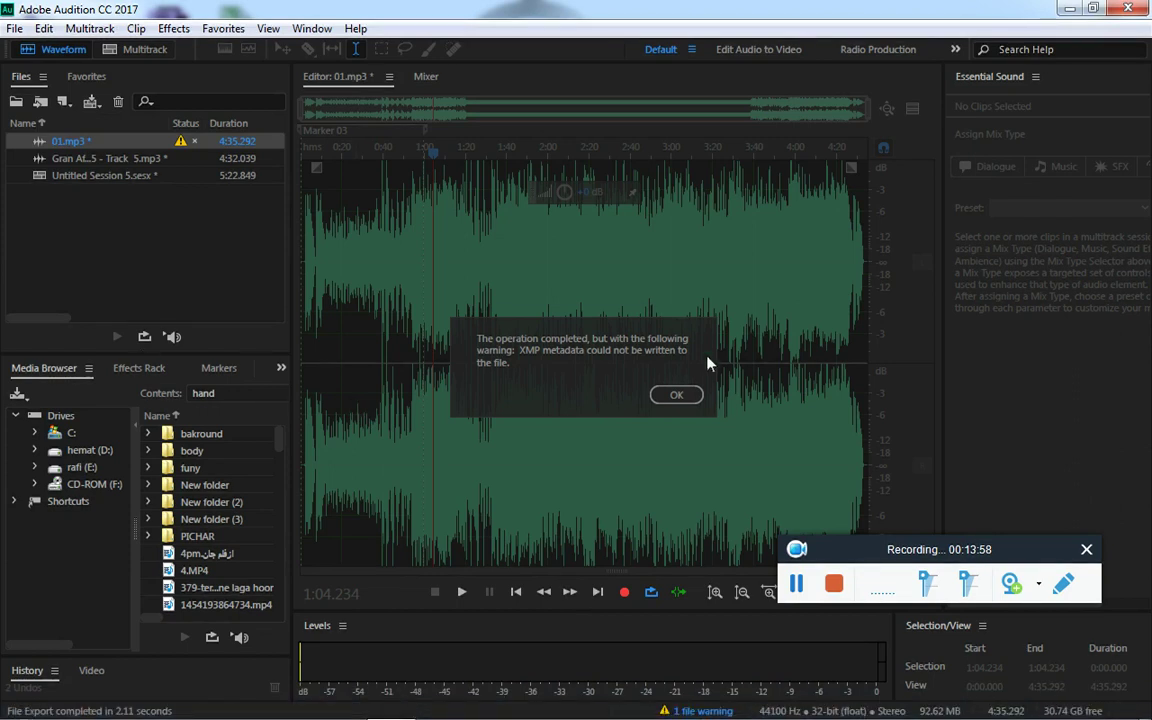
pyautogui.click(676, 395)
# - Add range markers to 01.mp3 over about 1:45 to 2:50 and 3:09 to 3:46
pyautogui.click(14, 28)
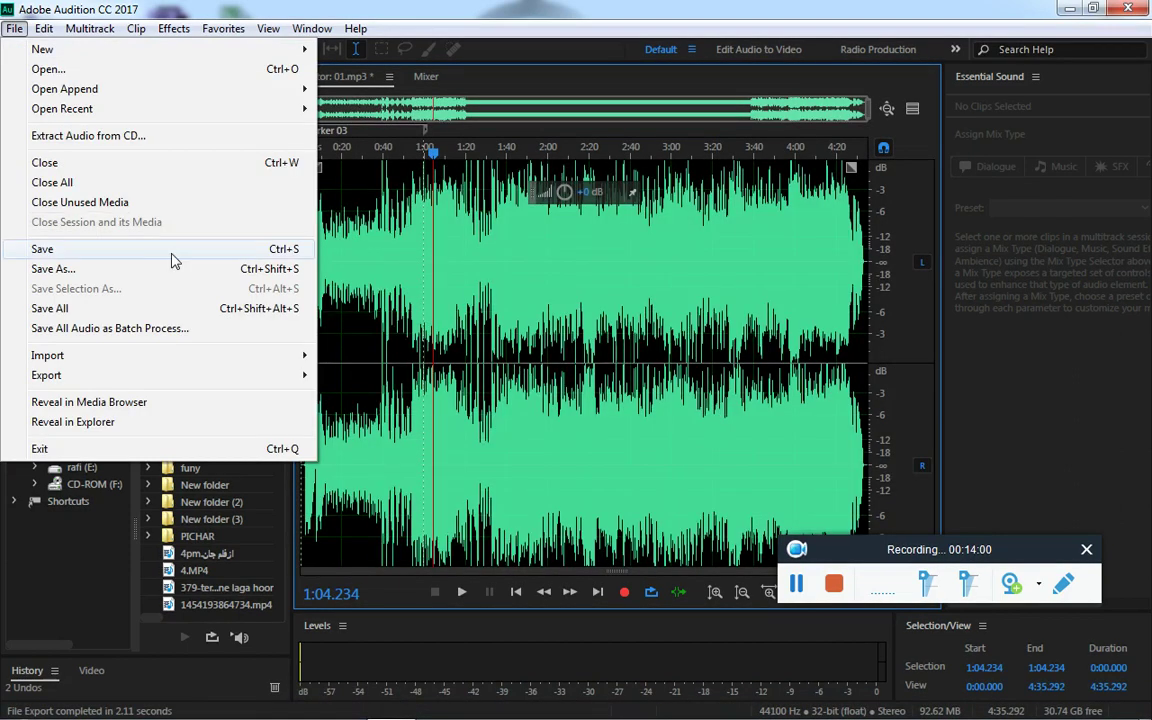
pyautogui.moveTo(173, 385)
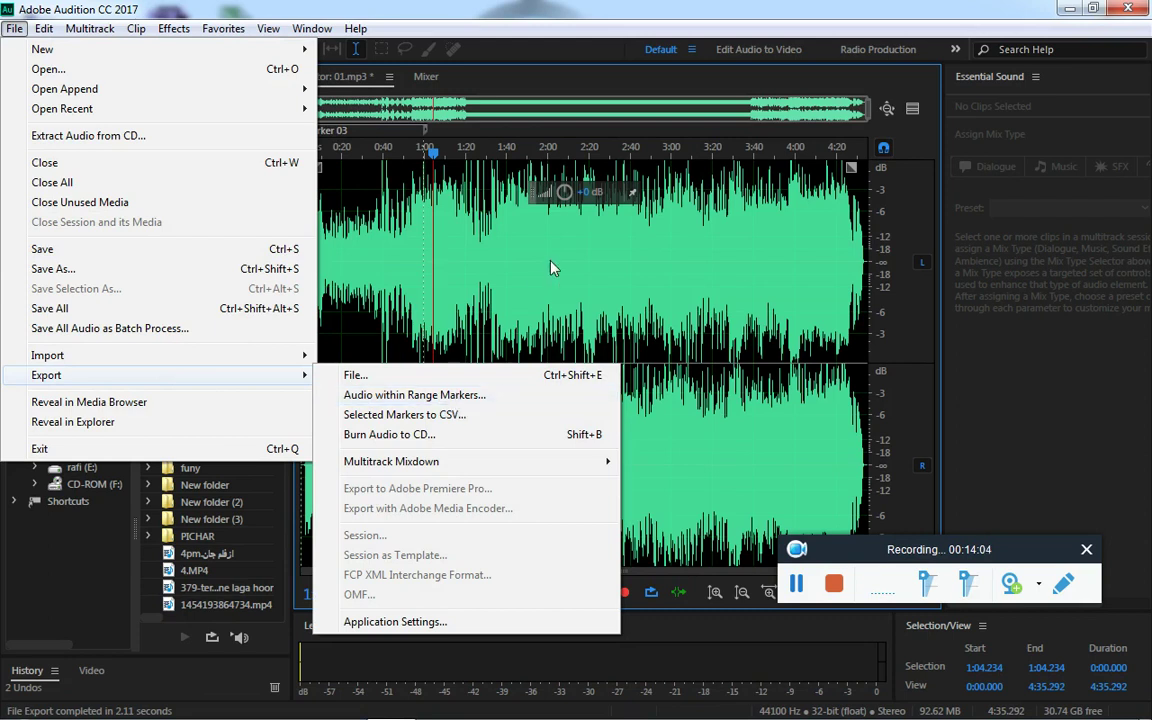
pyautogui.click(546, 295)
pyautogui.press('m')
pyautogui.moveTo(516, 287); pyautogui.dragTo(766, 280)
pyautogui.press('m')
# - Export the selected marker to a CSV file on the Desktop, named with the owner's surname, keeping the active document's time format
pyautogui.click(15, 28)
pyautogui.moveTo(280, 386)
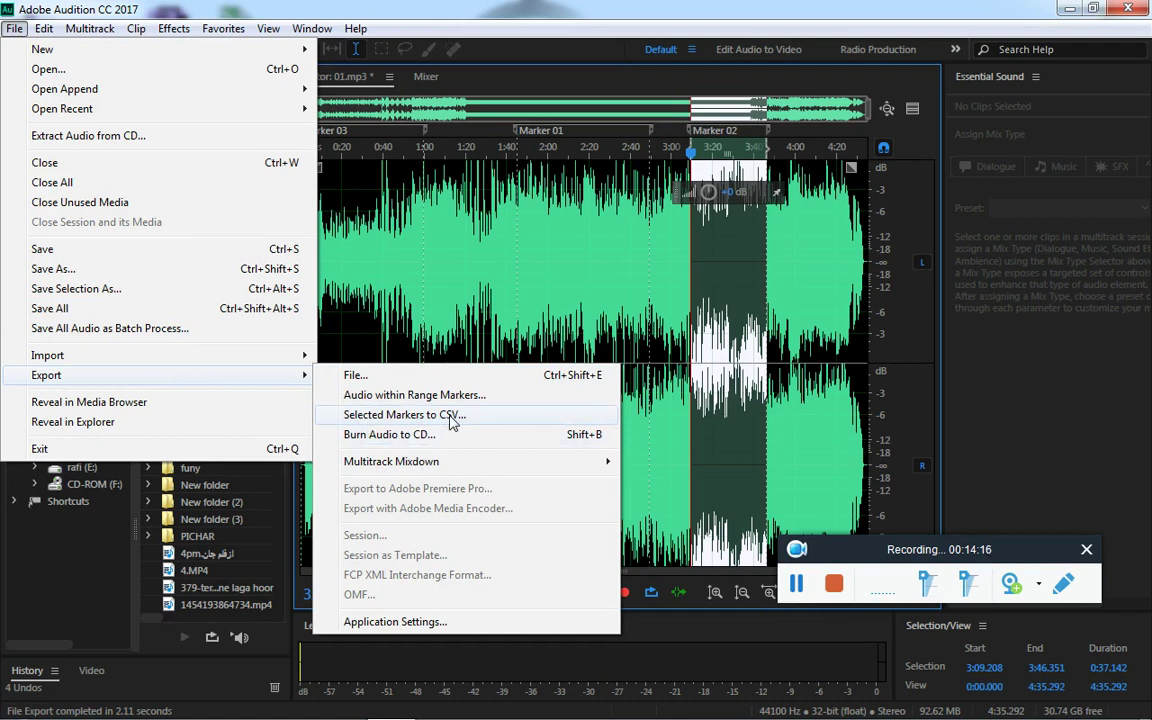
pyautogui.click(545, 244)
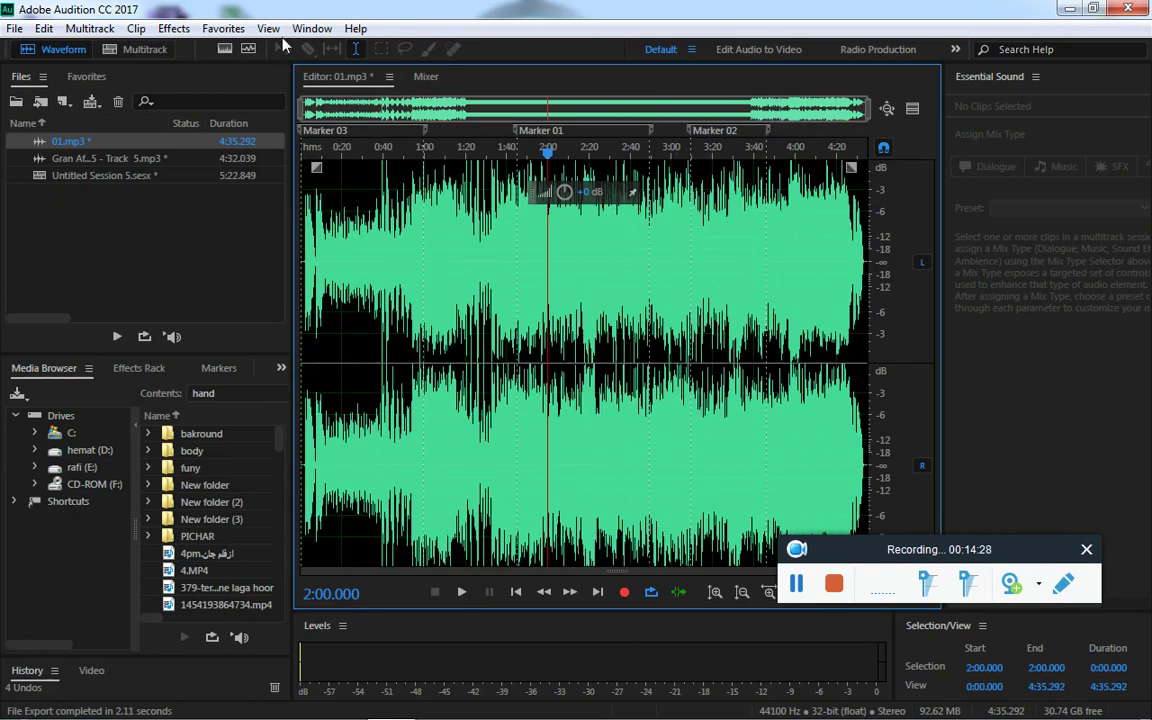
pyautogui.click(15, 28)
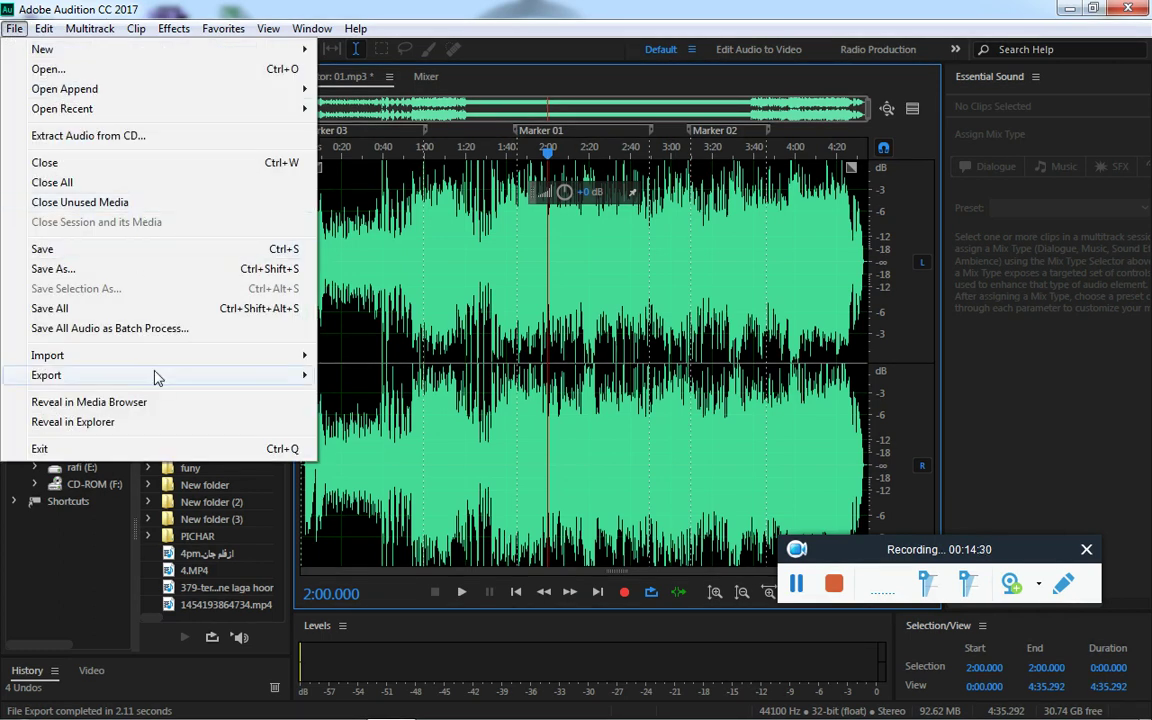
pyautogui.moveTo(140, 375)
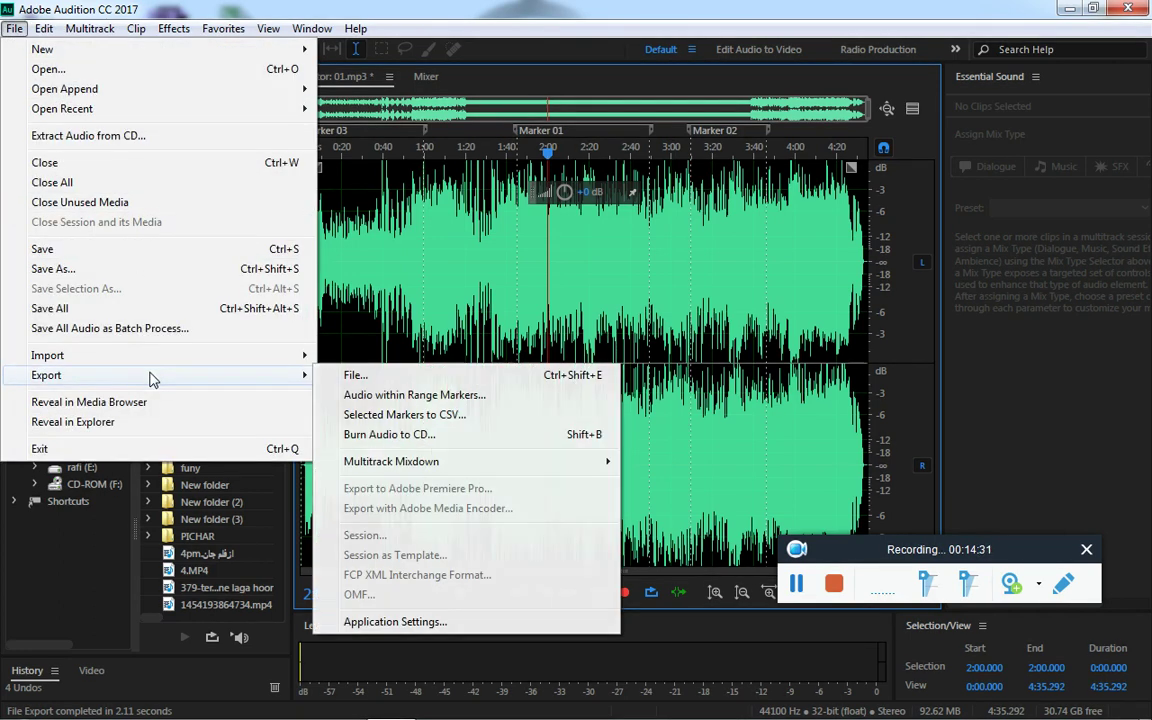
pyautogui.click(410, 415)
pyautogui.hotkey('ctrl', 'a')
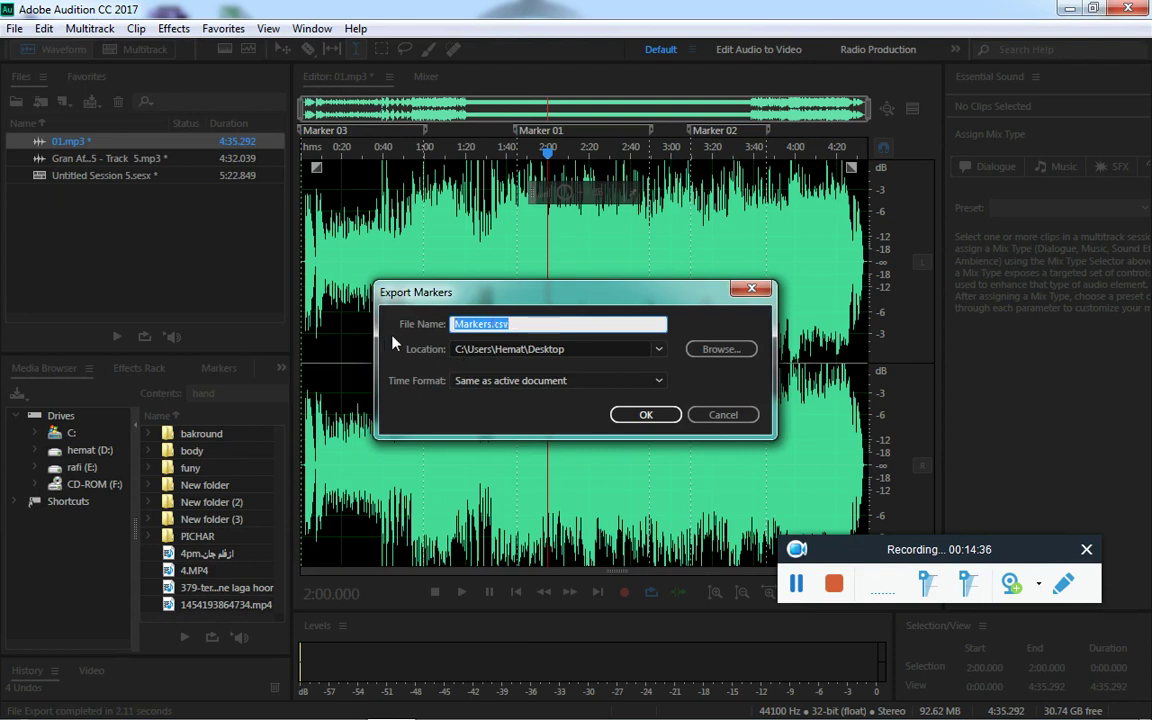
pyautogui.write('hemat')
pyautogui.click(715, 349)
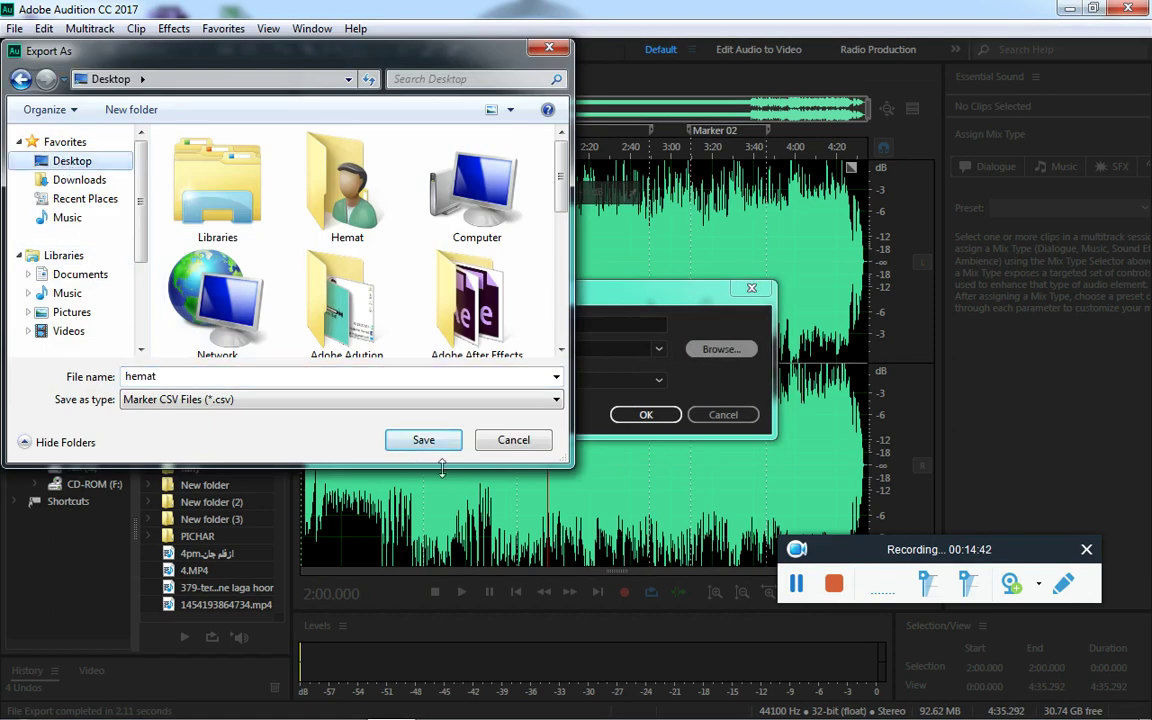
pyautogui.click(421, 439)
pyautogui.click(625, 416)
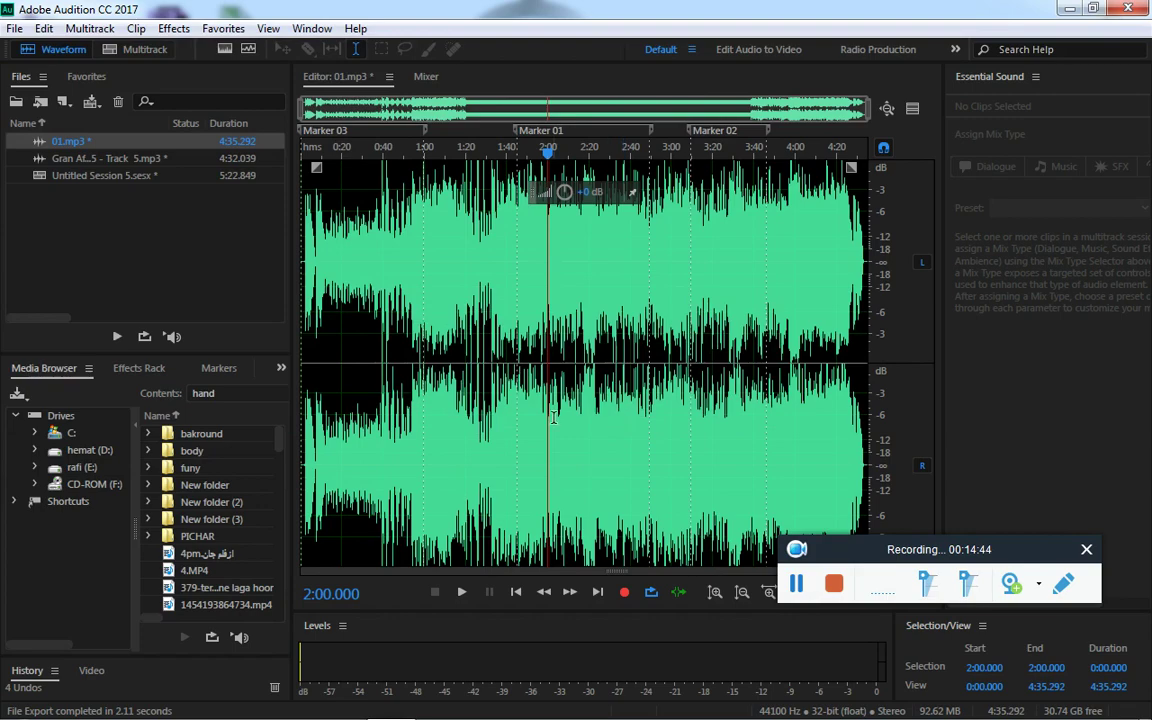
# - Switch to the Windows desktop, move the exported marker CSV to the empty area beside the portrait, and open it in Excel
pyautogui.click(1070, 12)
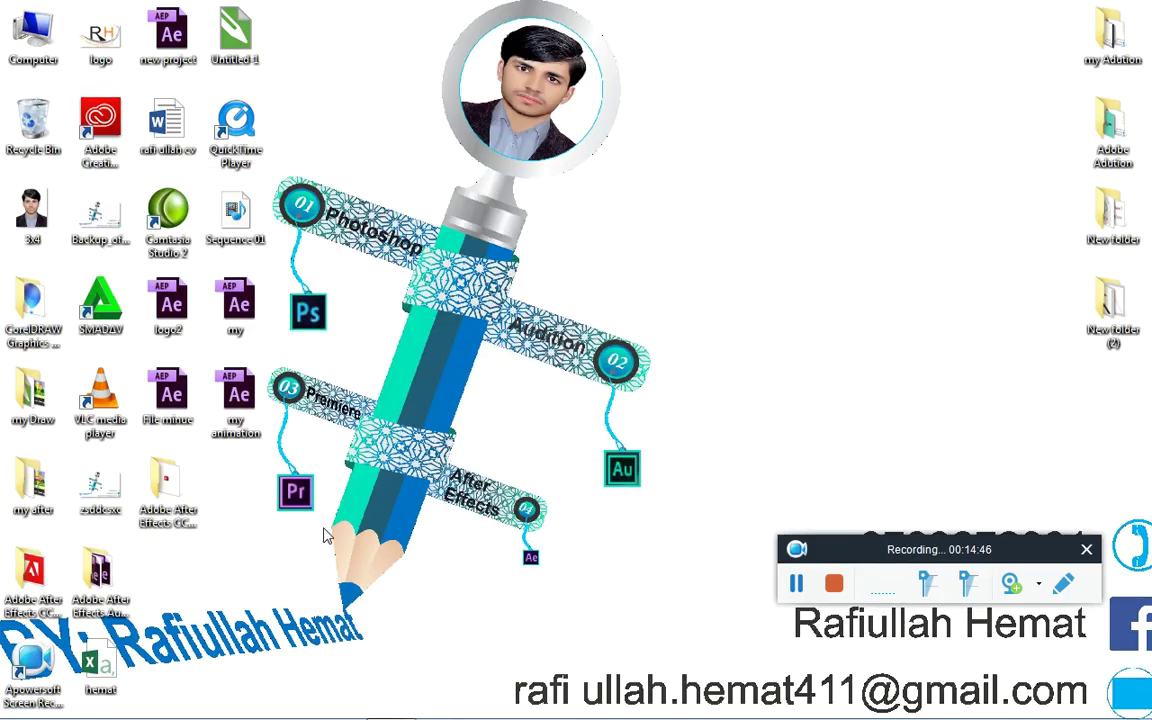
pyautogui.moveTo(92, 680); pyautogui.dragTo(688, 122)
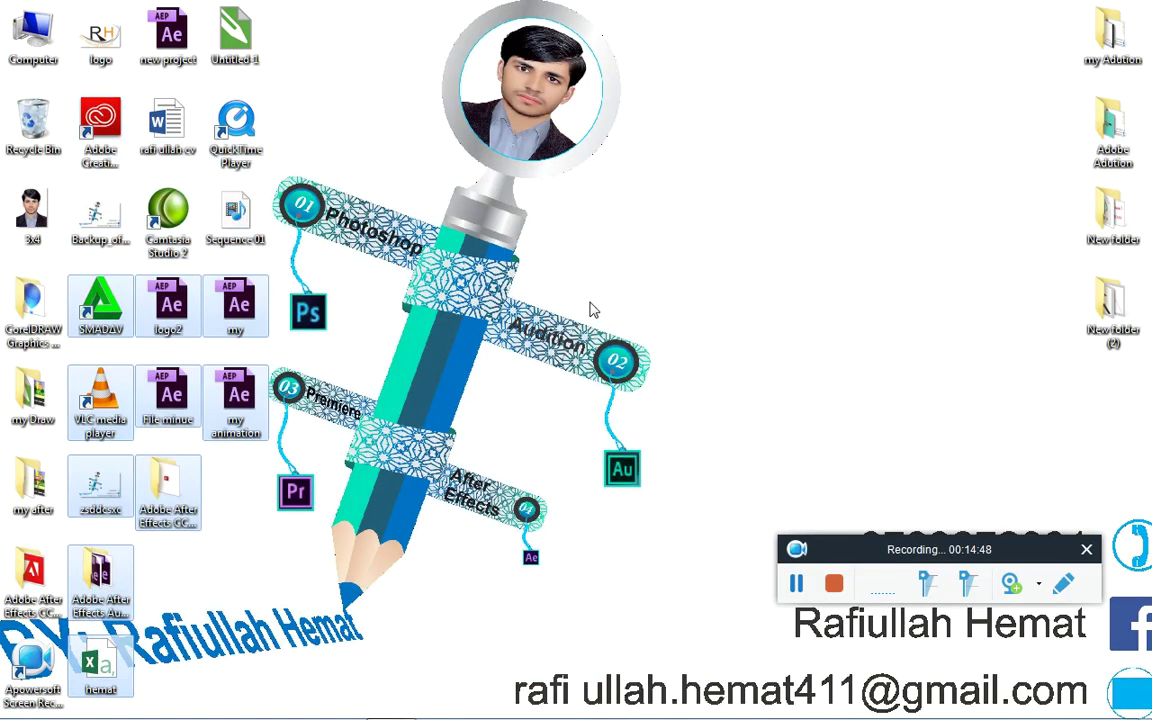
pyautogui.click(100, 665)
pyautogui.moveTo(100, 665); pyautogui.dragTo(706, 122)
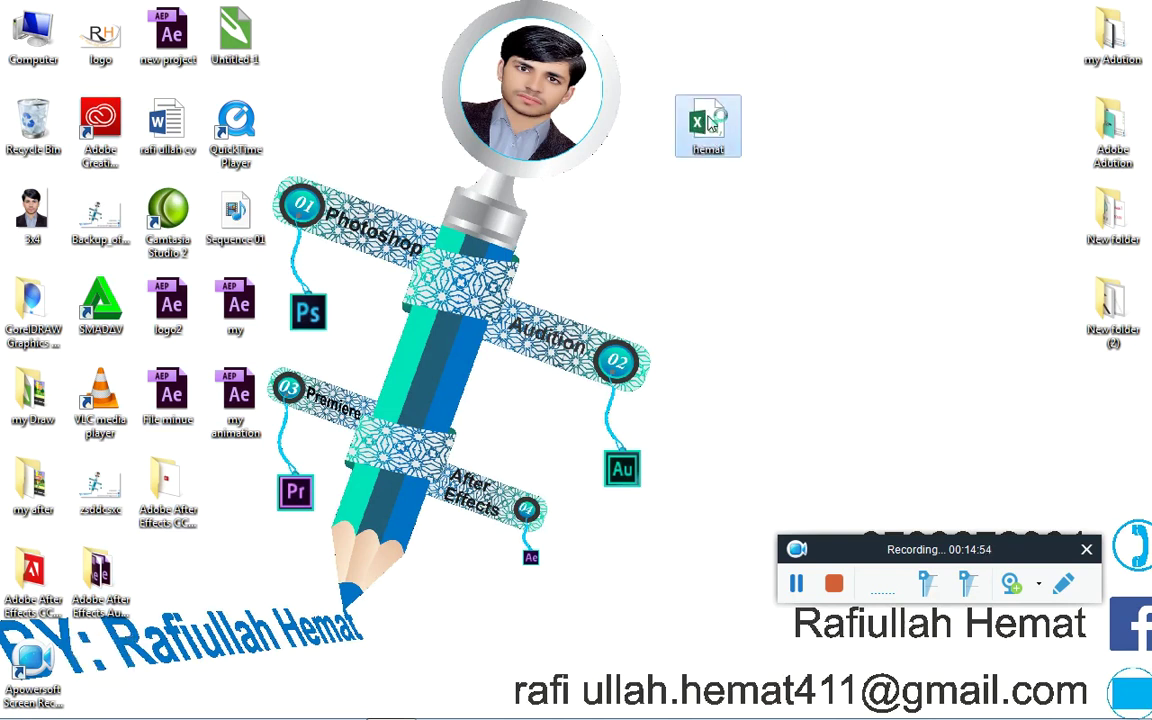
pyautogui.doubleClick(708, 122)
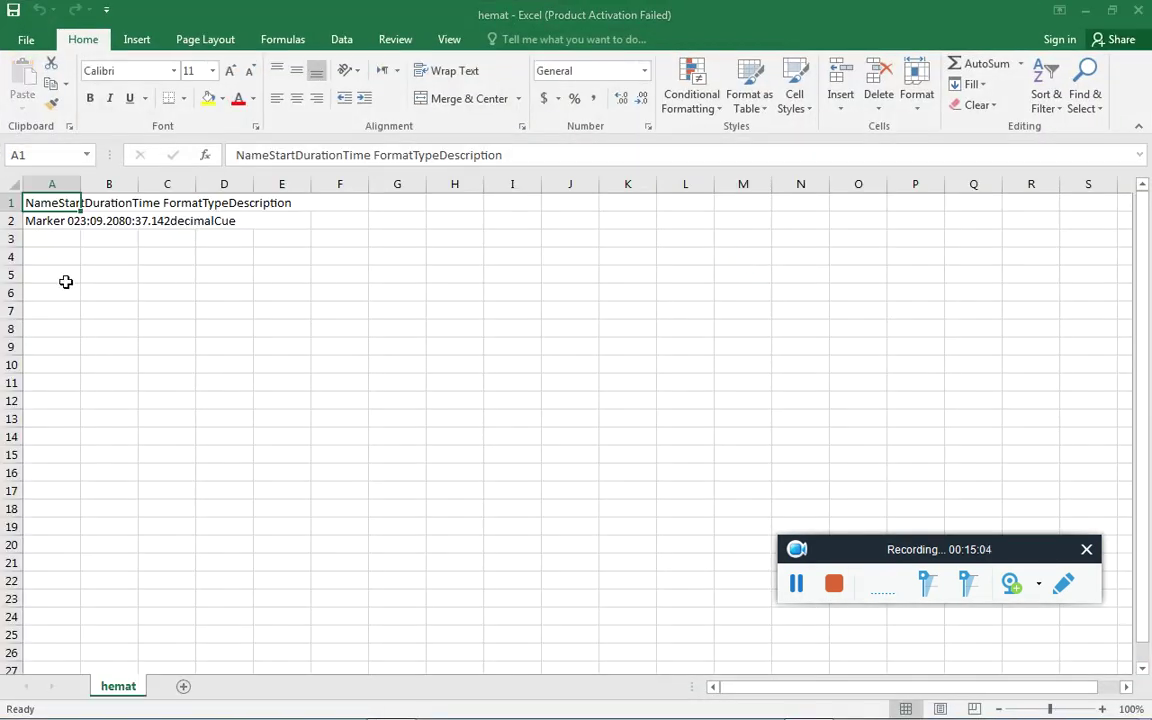
pyautogui.click(775, 162)
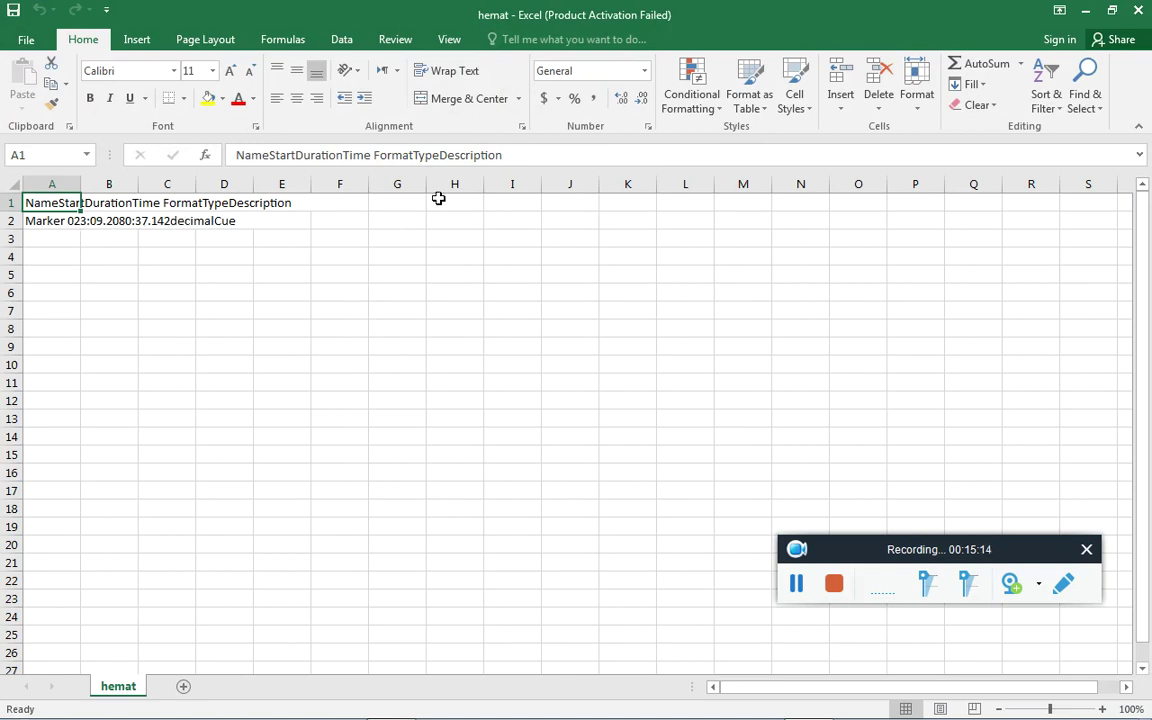
# - Close the marker CSV in Excel, return to Adobe Audition and open the Burn Audio to CD settings for 01.mp3
pyautogui.click(1138, 10)
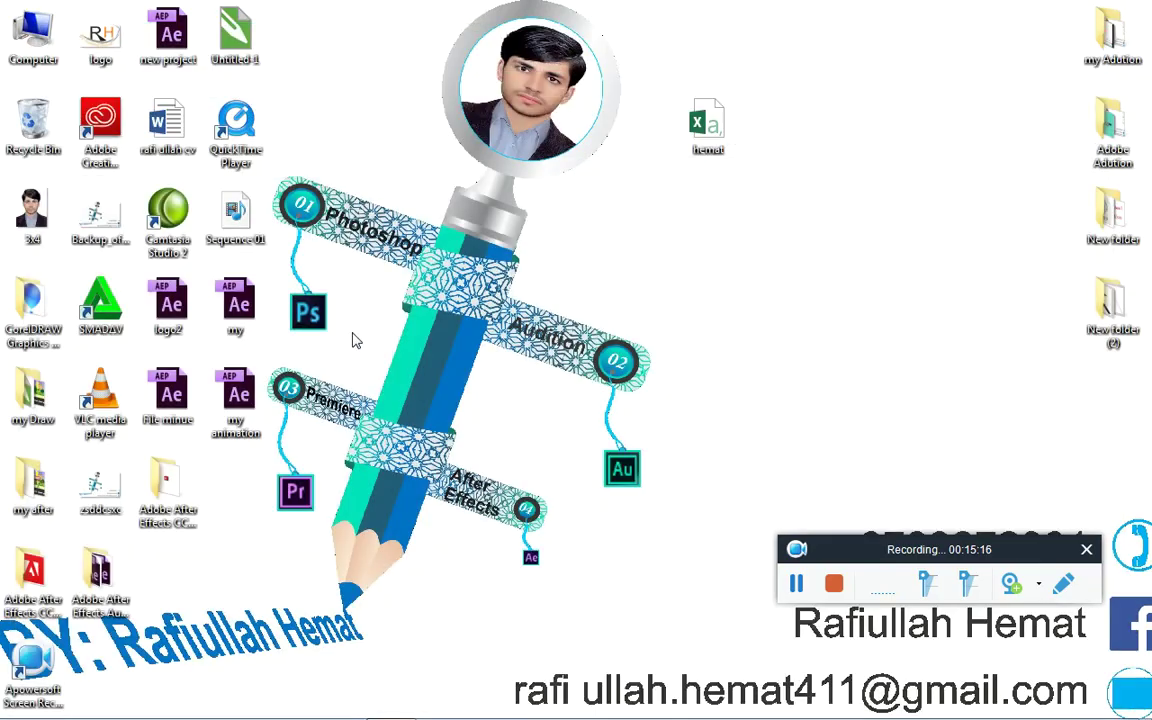
pyautogui.click(400, 702)
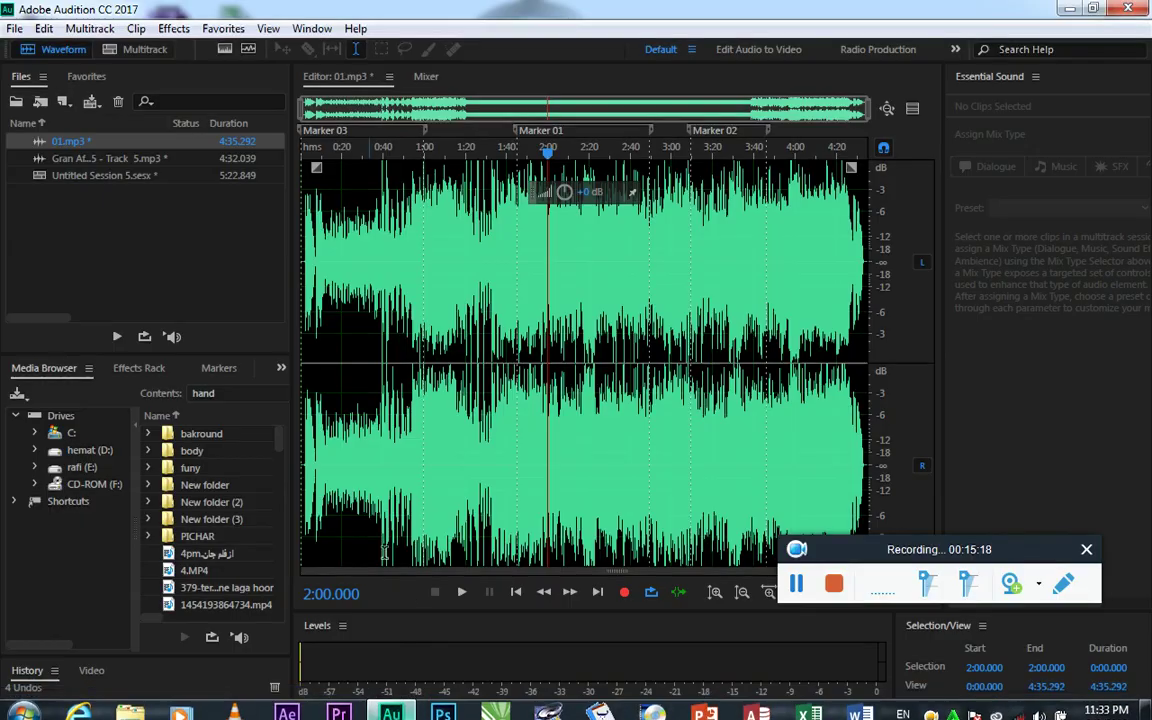
pyautogui.click(14, 28)
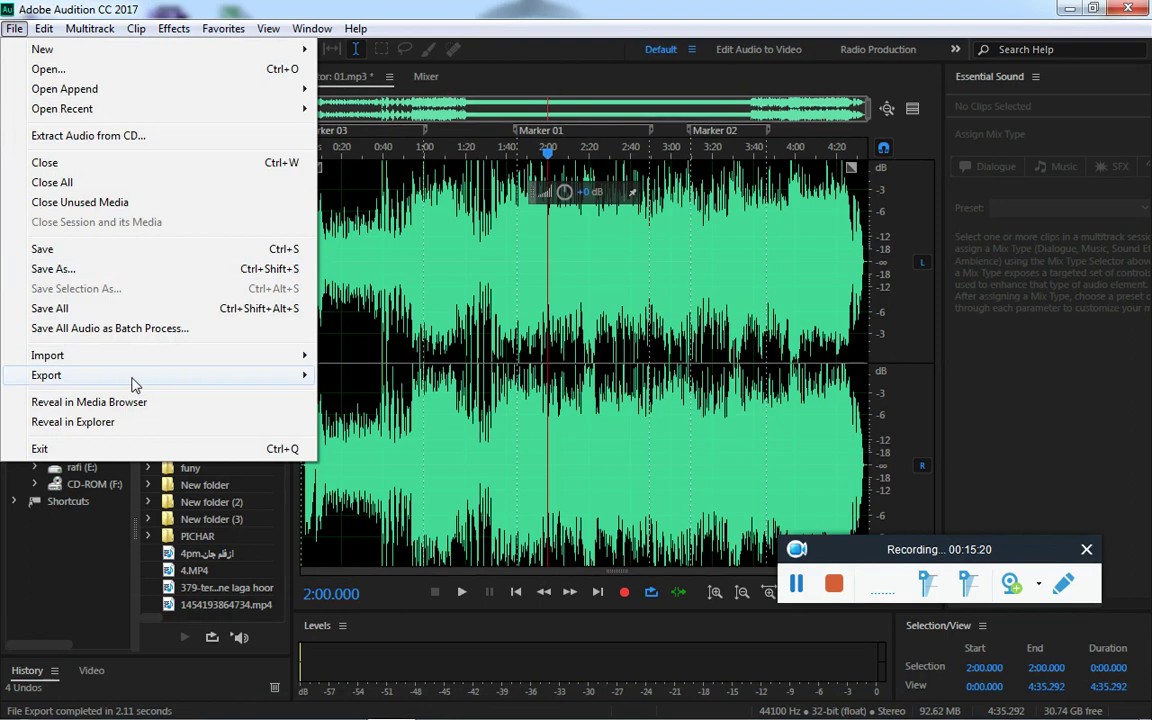
pyautogui.moveTo(134, 378)
pyautogui.moveTo(389, 470)
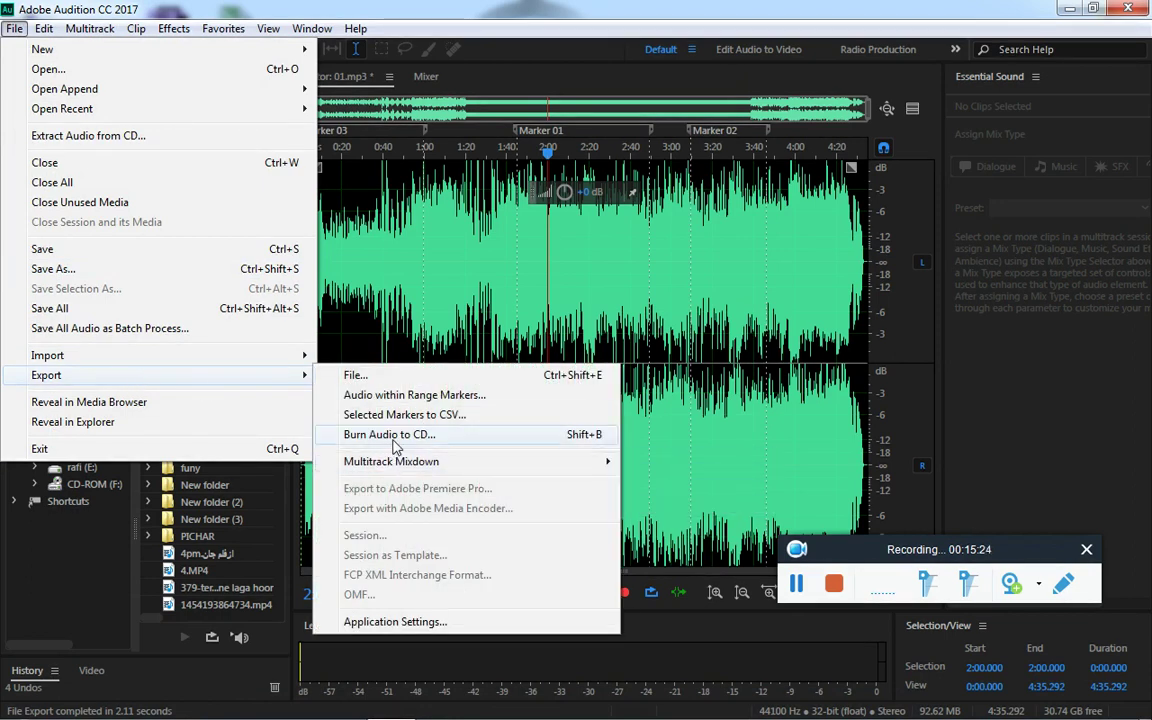
pyautogui.click(396, 440)
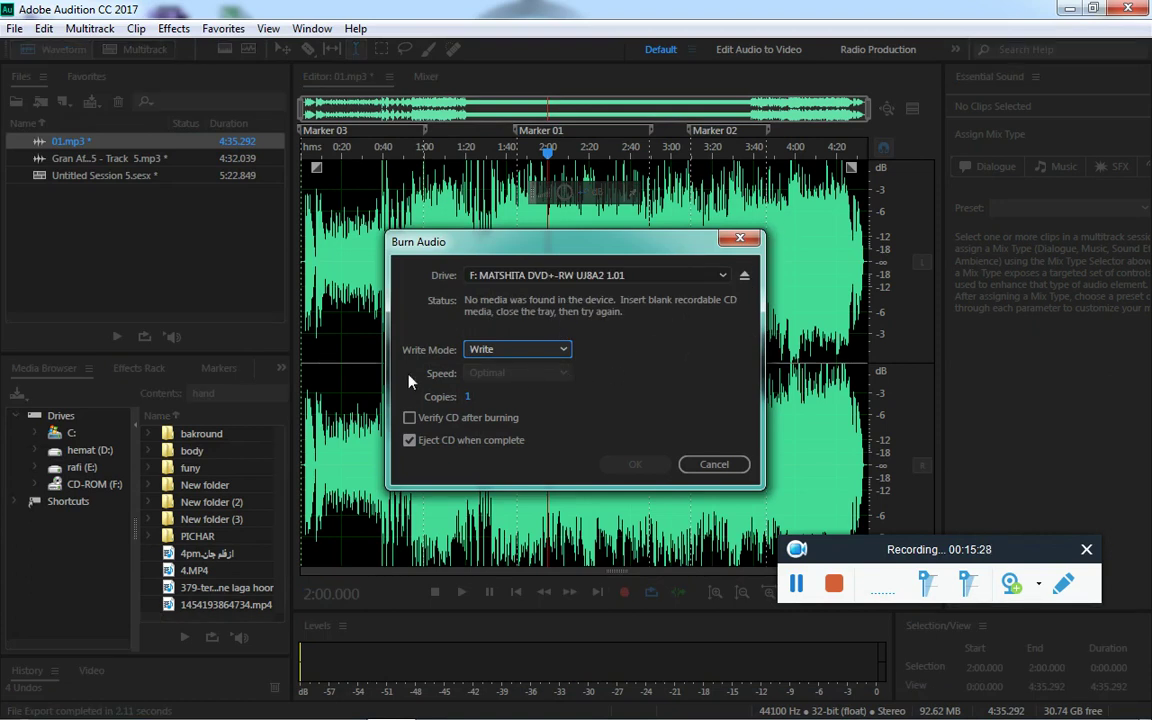
# - Review the write mode choices for burning the audio, keep Write, and leave the settings without burning
pyautogui.click(566, 350)
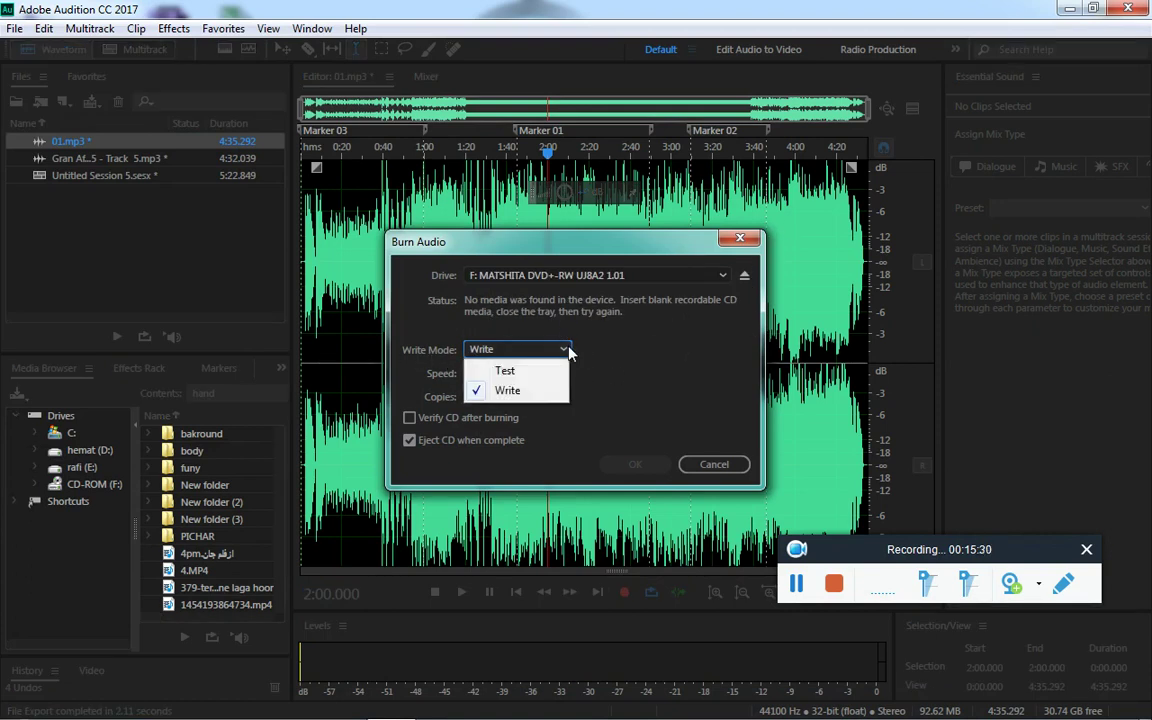
pyautogui.click(518, 391)
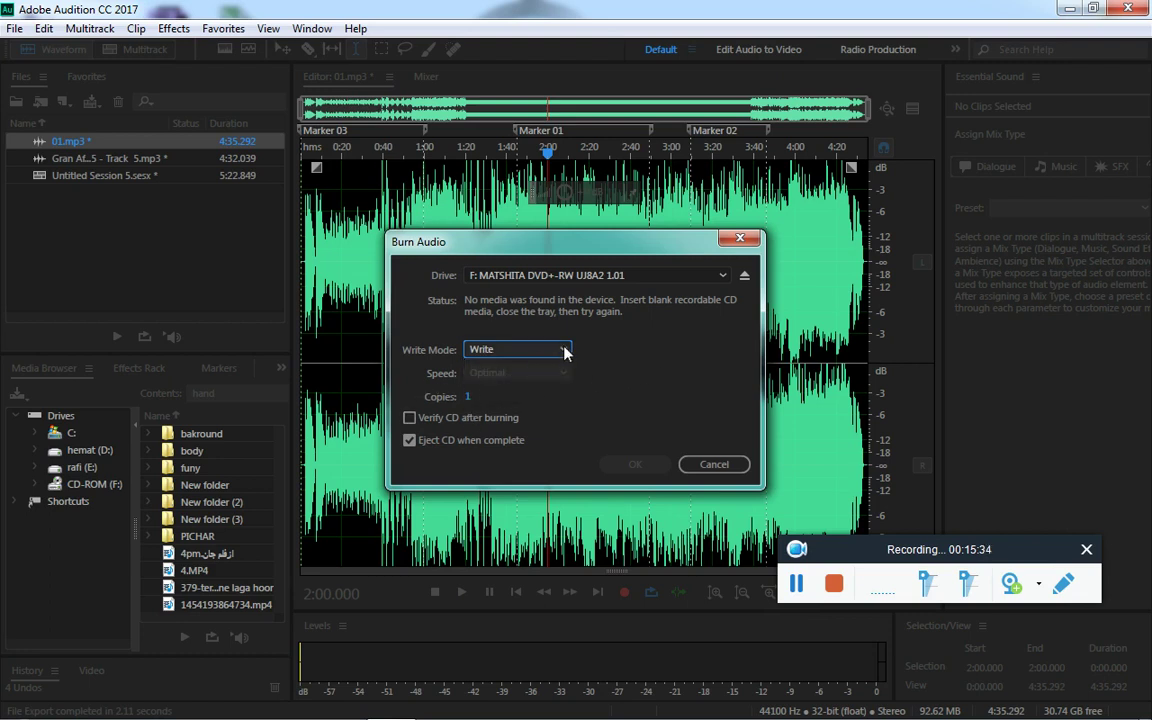
pyautogui.click(566, 352)
pyautogui.click(626, 390)
pyautogui.press('Escape')
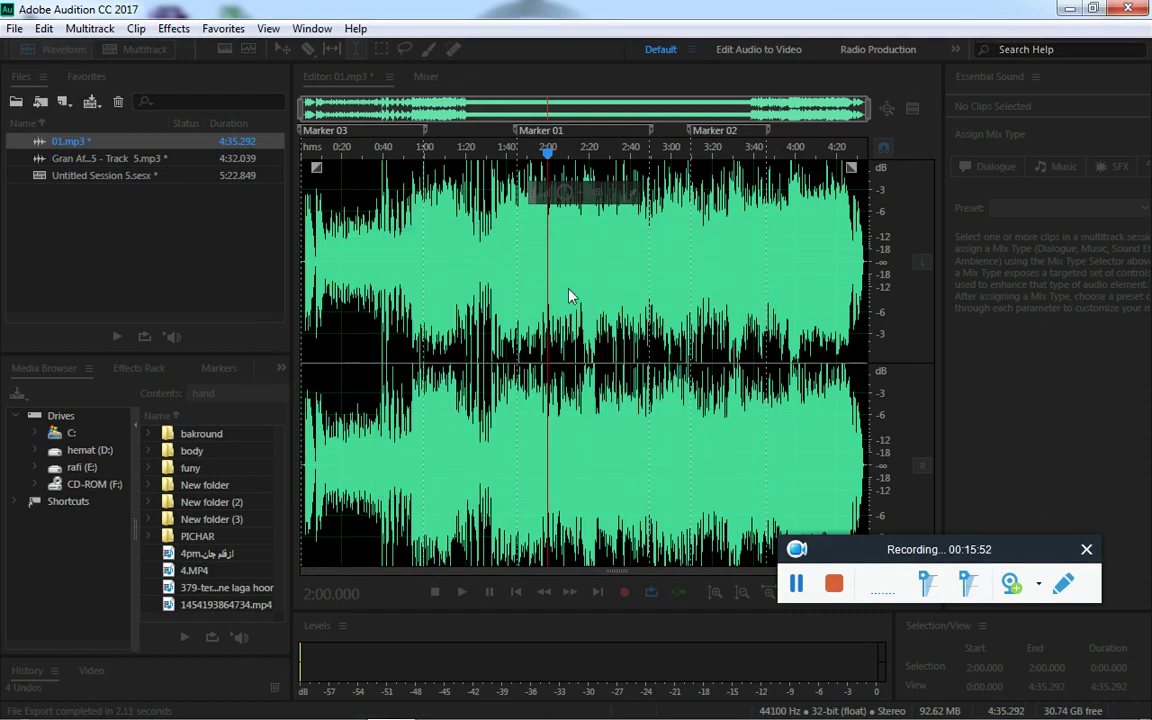
# - Check the Multitrack Mixdown export options for 01.mp3 and switch to the multitrack editor
pyautogui.click(15, 28)
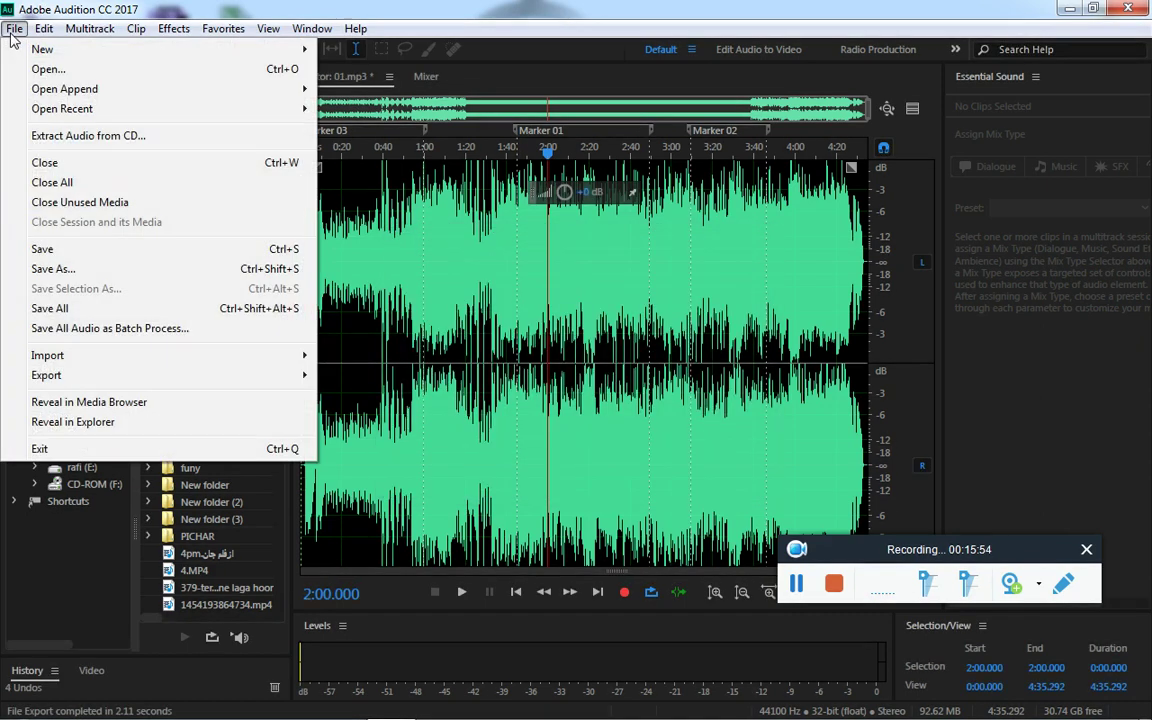
pyautogui.moveTo(150, 375)
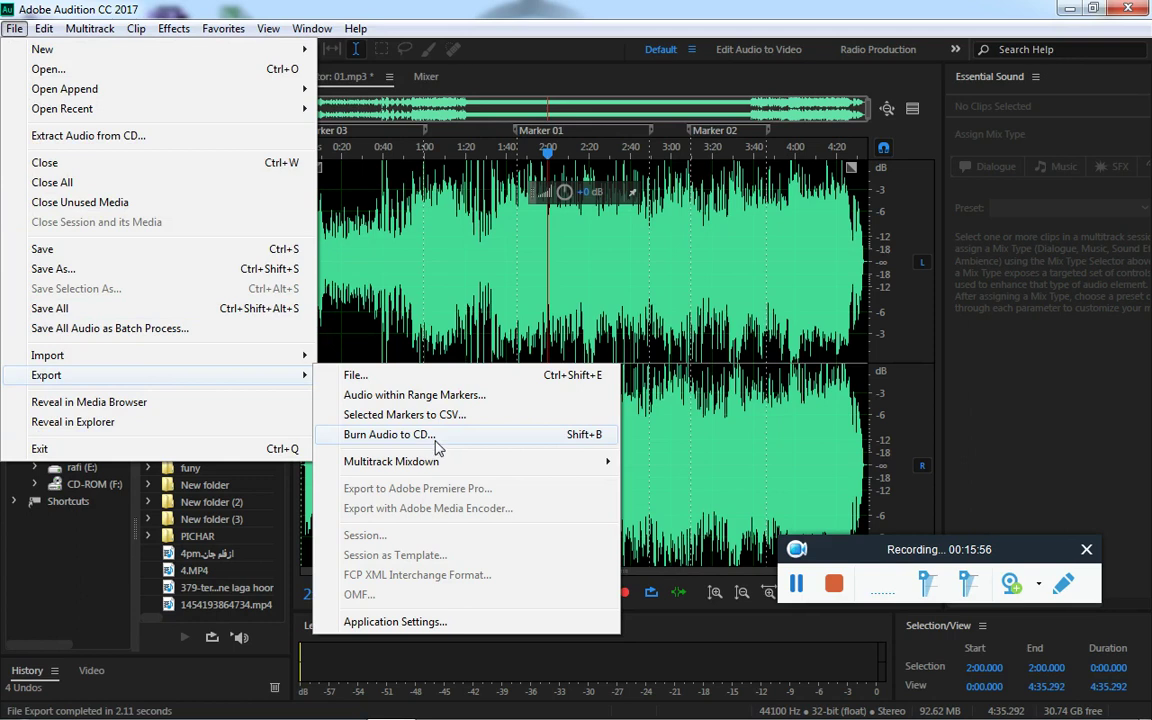
pyautogui.moveTo(423, 471)
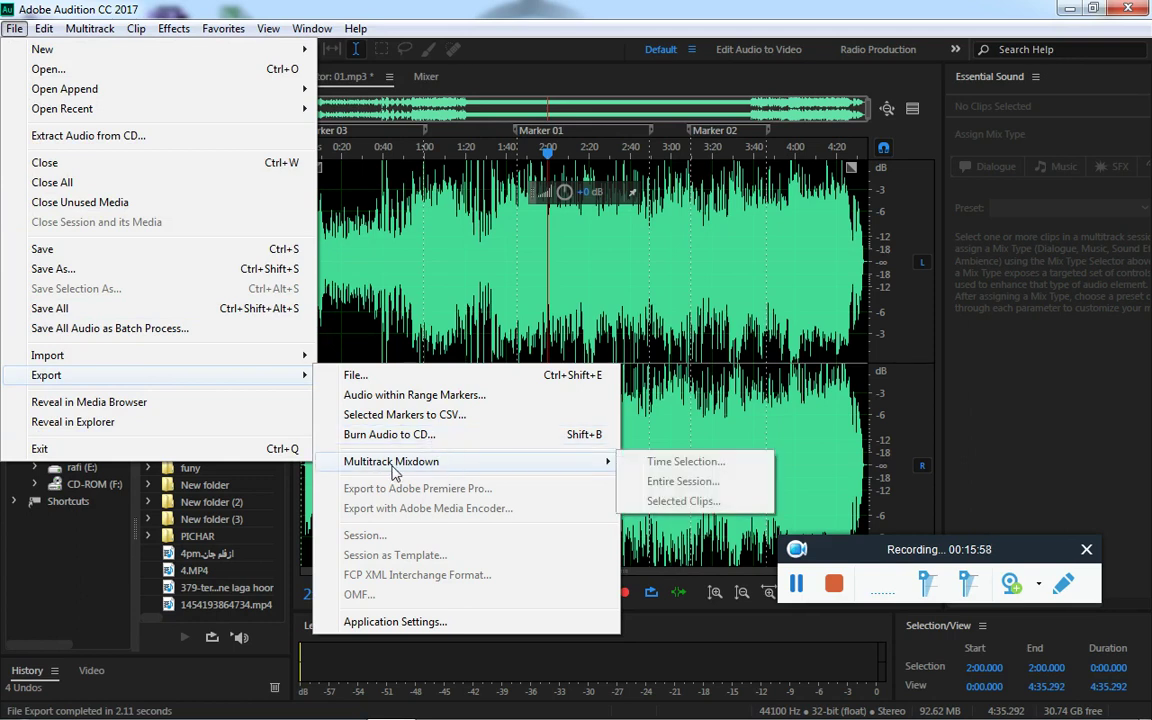
pyautogui.click(670, 437)
pyautogui.click(125, 49)
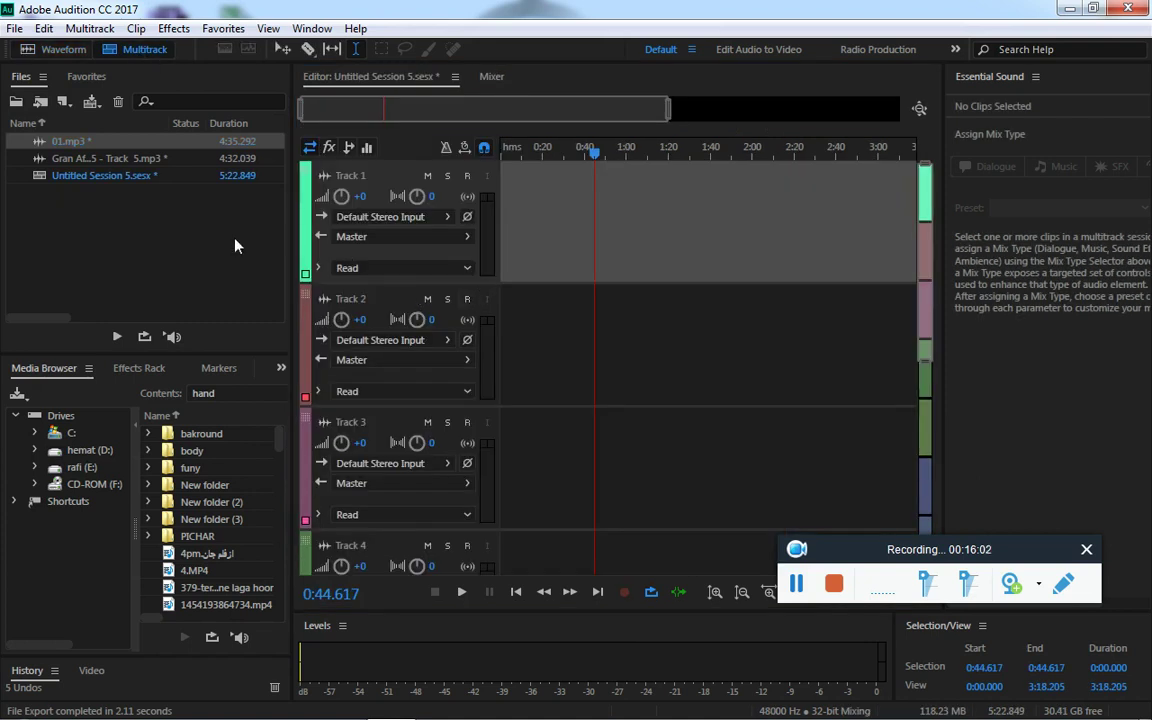
# - Import the Gran Afghanistan MP3 files for tracks 1 to 4 from New folder
pyautogui.doubleClick(148, 250)
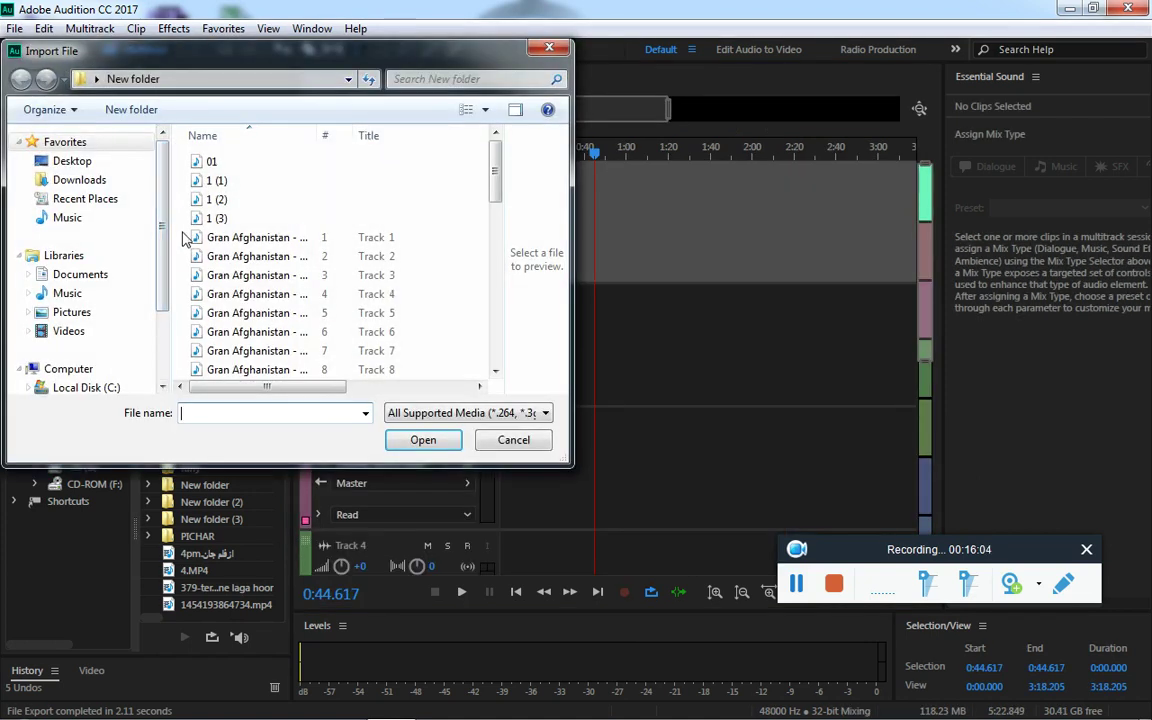
pyautogui.moveTo(168, 212); pyautogui.dragTo(192, 305)
pyautogui.click(423, 440)
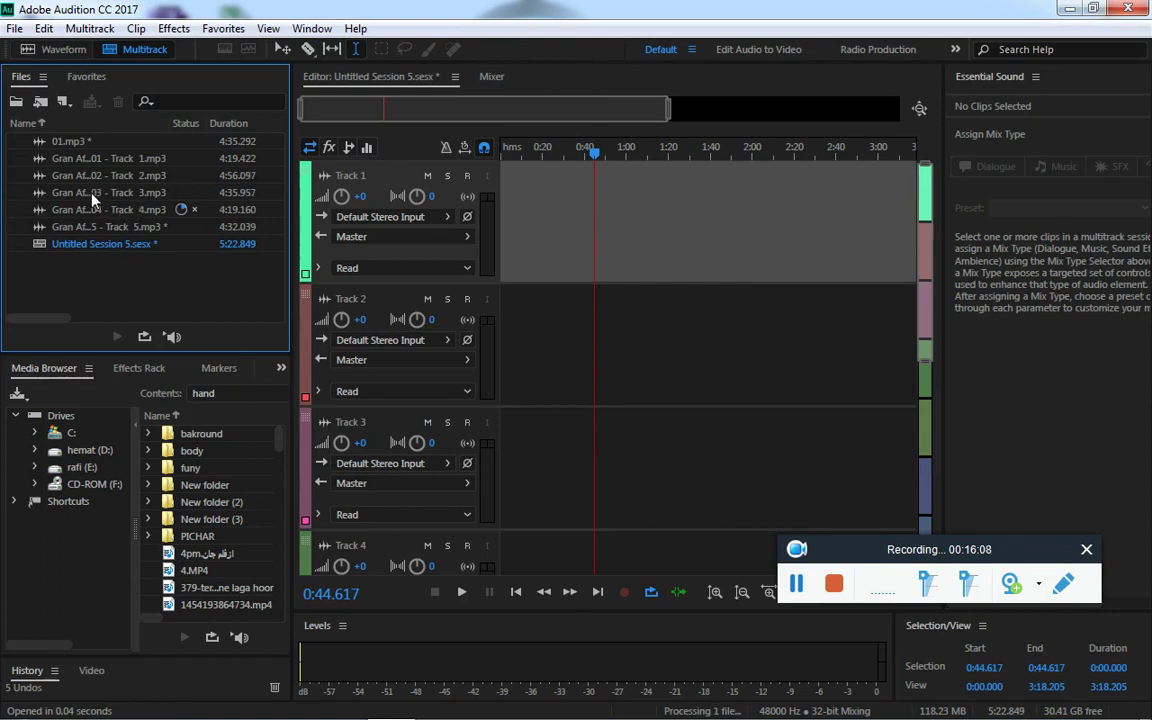
# - Place the Gran Afghanistan files 1, 3 and 4 on Track 1, Track 2 and Track 3, starting the Track 2 clip at about 0:30
pyautogui.moveTo(60, 158); pyautogui.dragTo(460, 248)
pyautogui.moveTo(114, 192); pyautogui.dragTo(494, 294)
pyautogui.moveTo(140, 244); pyautogui.dragTo(470, 408)
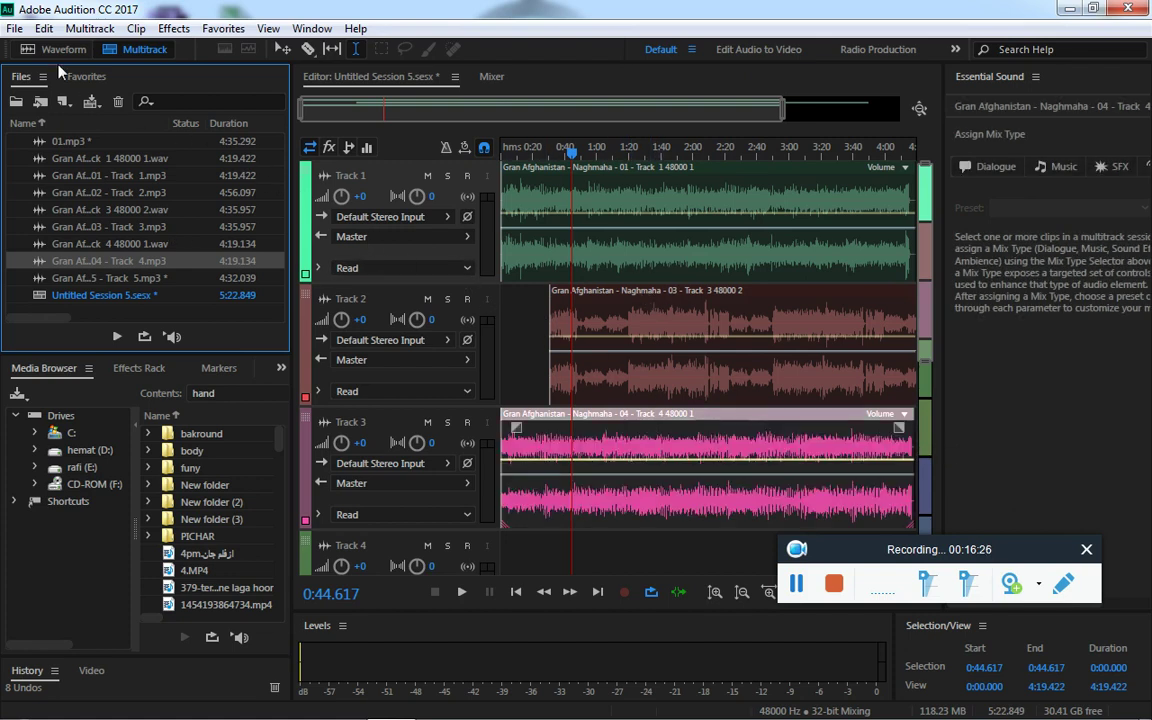
# - Examine the Multitrack Mixdown export options for Untitled Session 5, before and after selecting individual clips across the tracks
pyautogui.click(15, 28)
pyautogui.moveTo(140, 385)
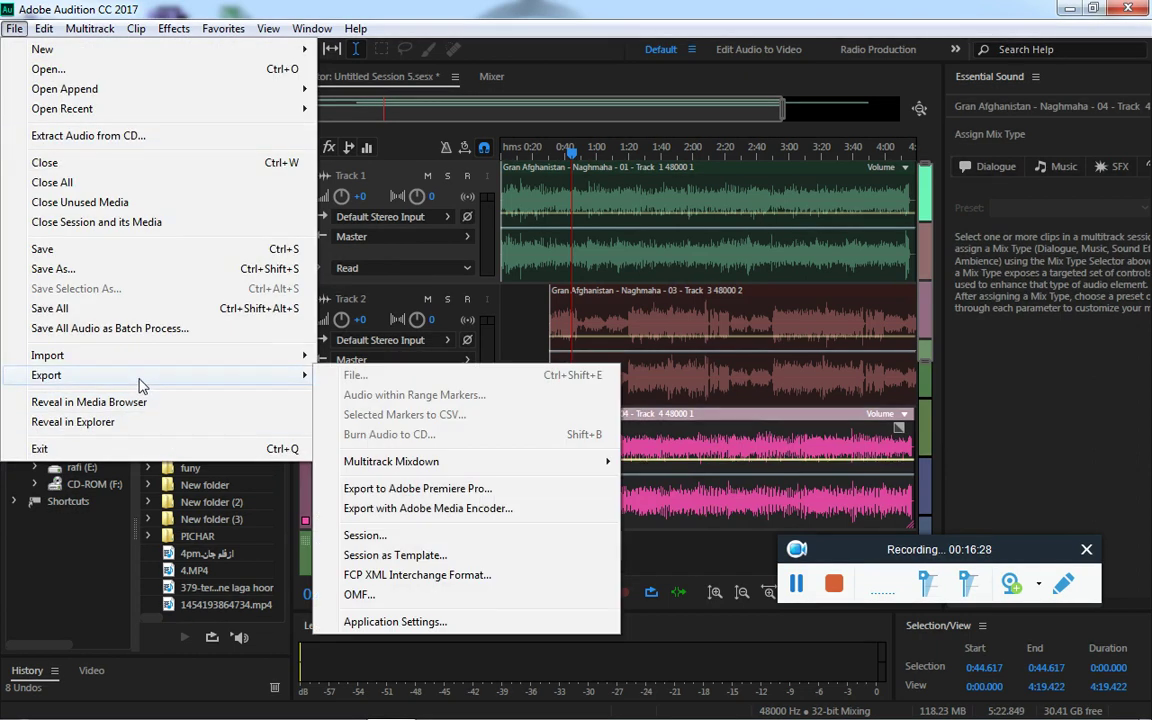
pyautogui.moveTo(500, 461)
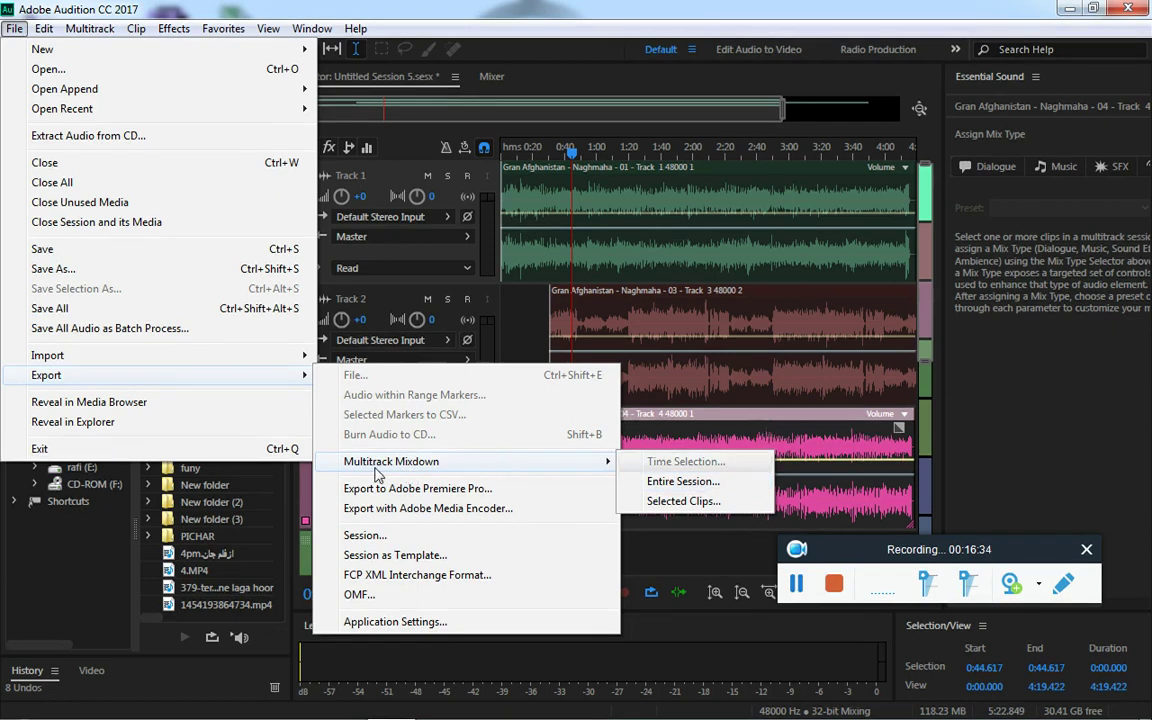
pyautogui.click(707, 205)
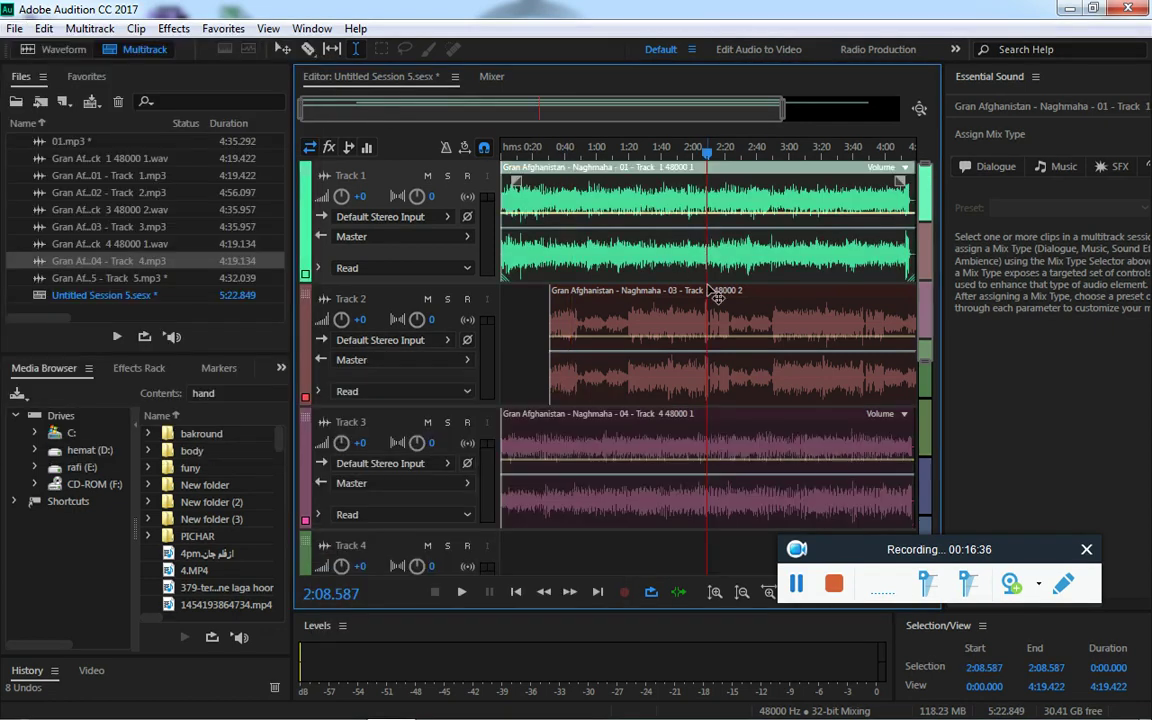
pyautogui.click(717, 297)
pyautogui.click(734, 440)
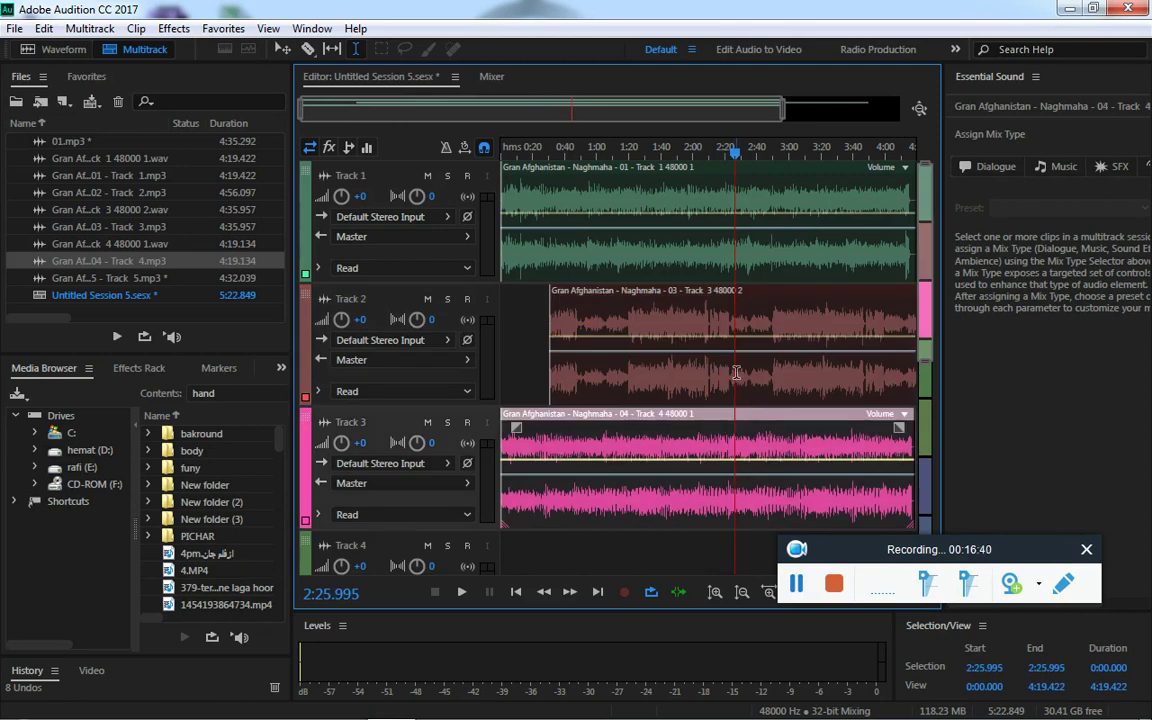
pyautogui.click(15, 28)
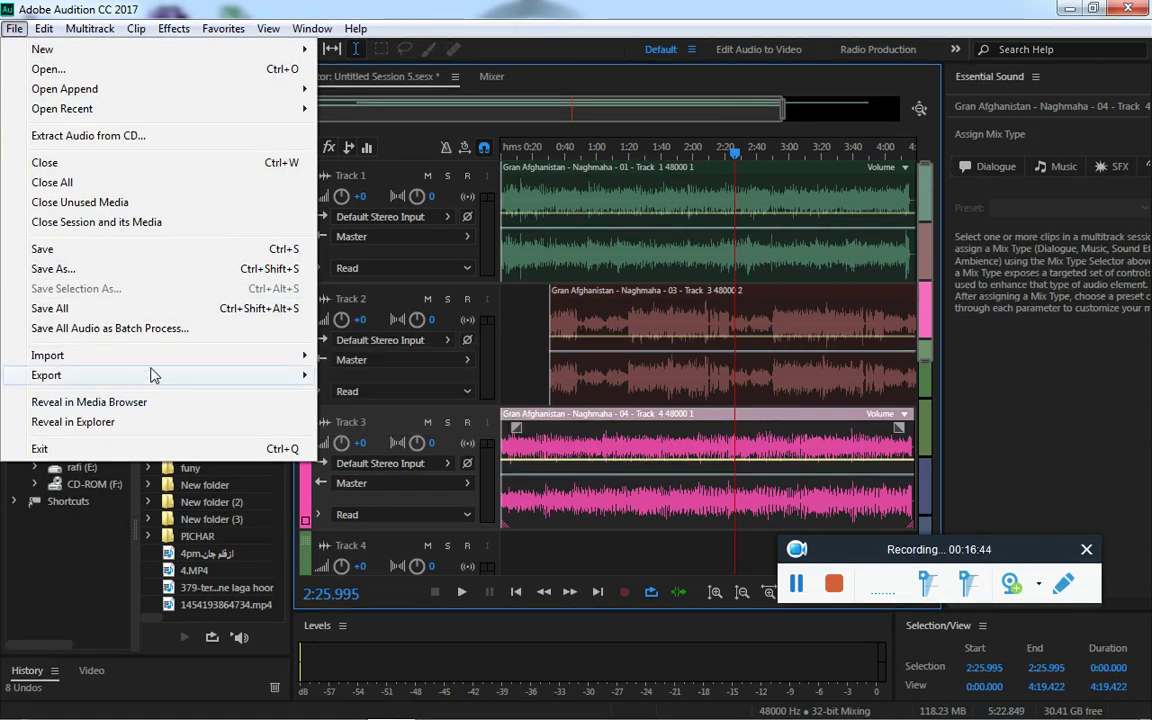
pyautogui.moveTo(466, 470)
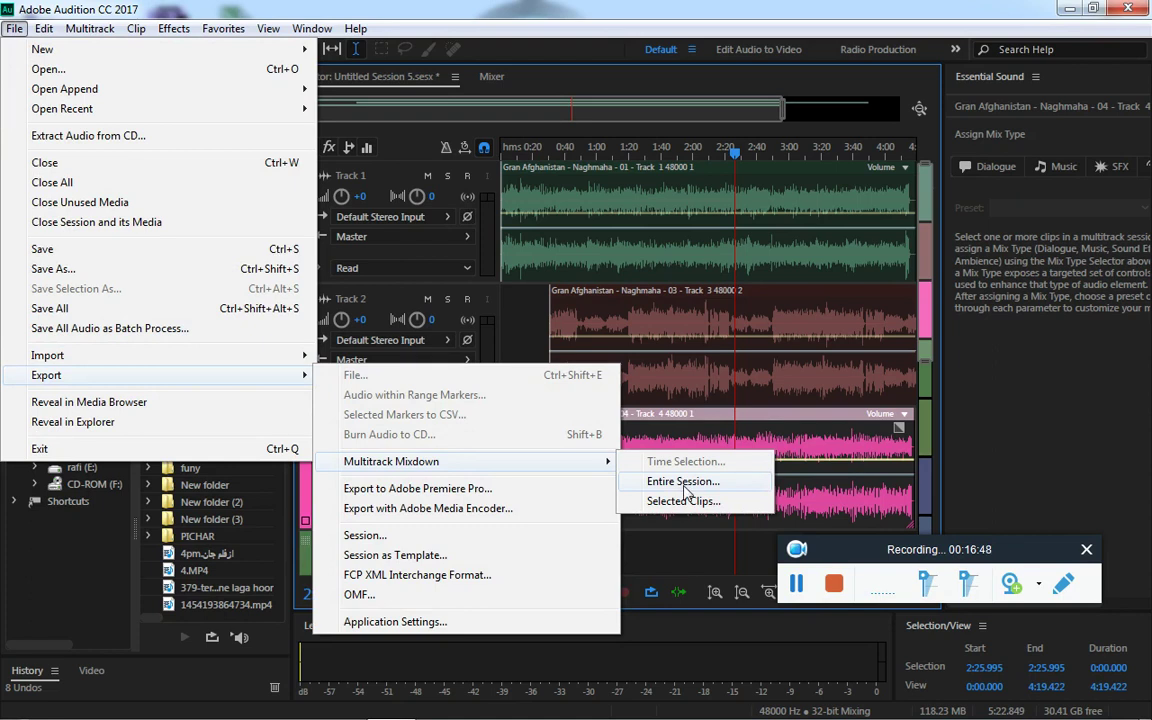
pyautogui.click(771, 345)
# - Compare the mixdown export options with the Track 3 clip selected and with the Track 2 clip selected
pyautogui.press('\\')
pyautogui.click(748, 298)
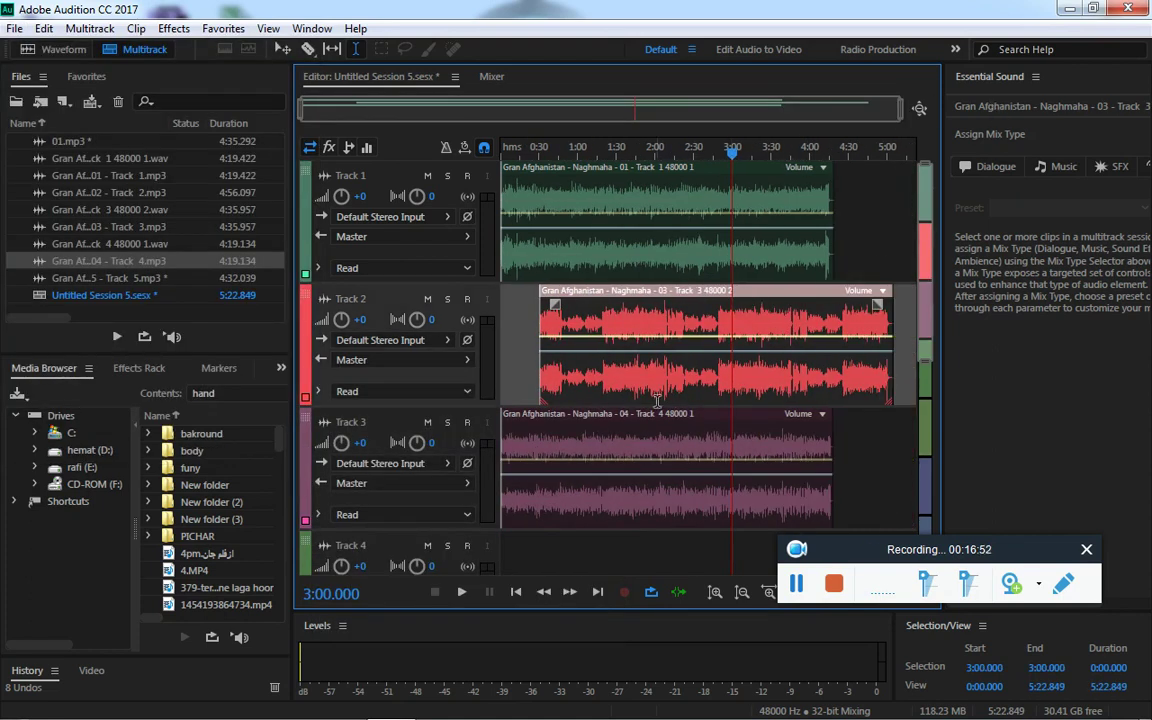
pyautogui.click(645, 262)
pyautogui.click(669, 470)
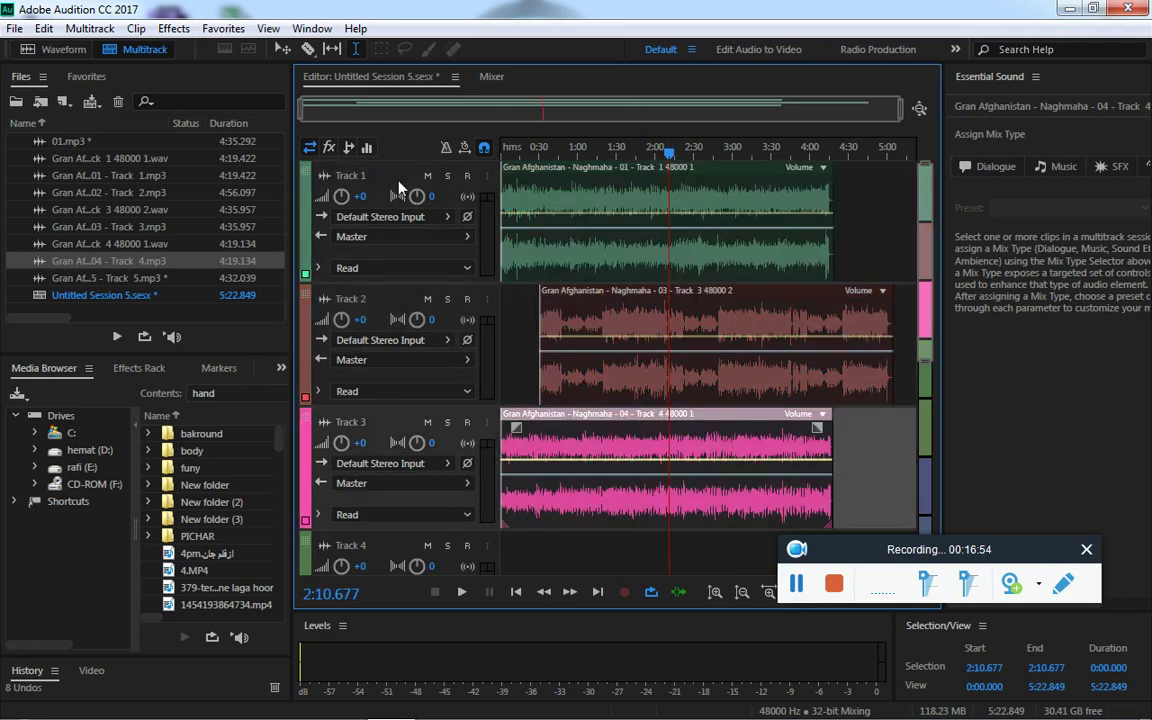
pyautogui.click(15, 28)
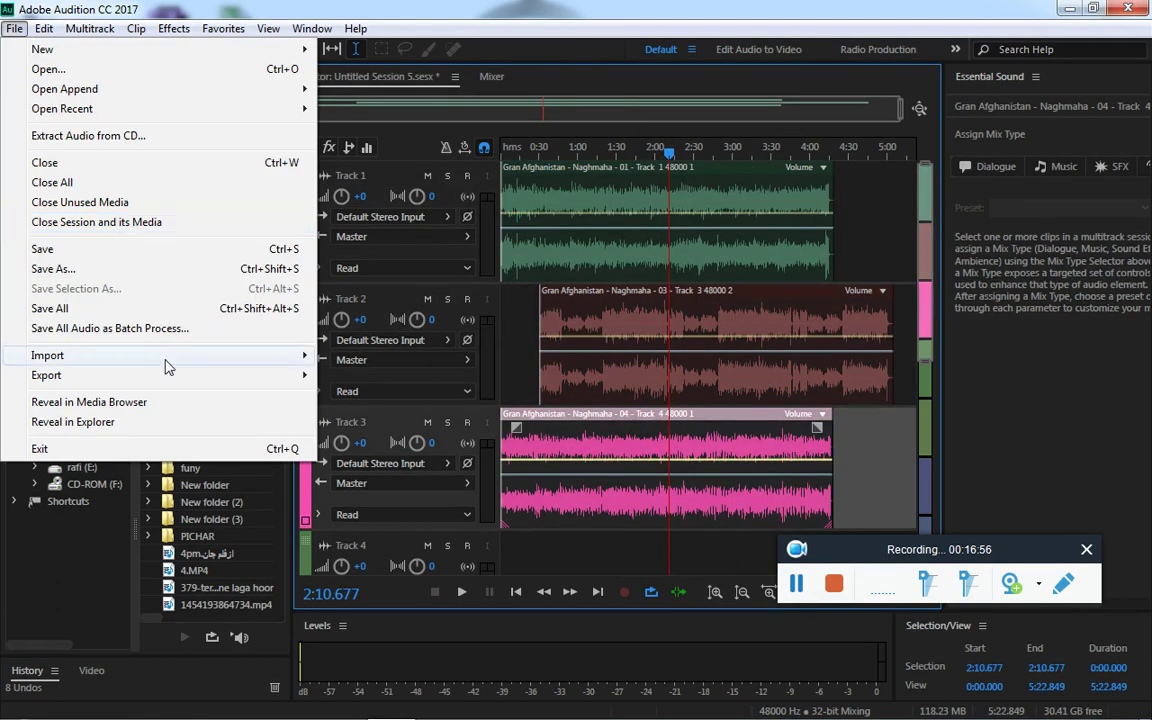
pyautogui.moveTo(180, 378)
pyautogui.moveTo(585, 462)
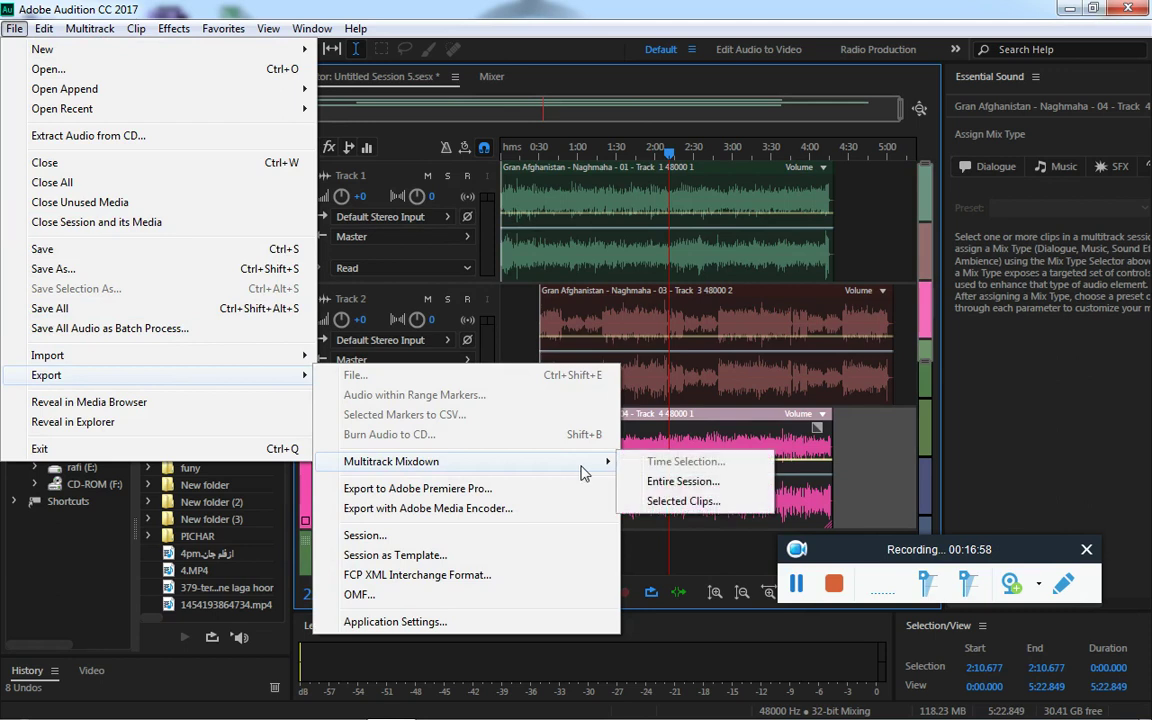
pyautogui.click(710, 551)
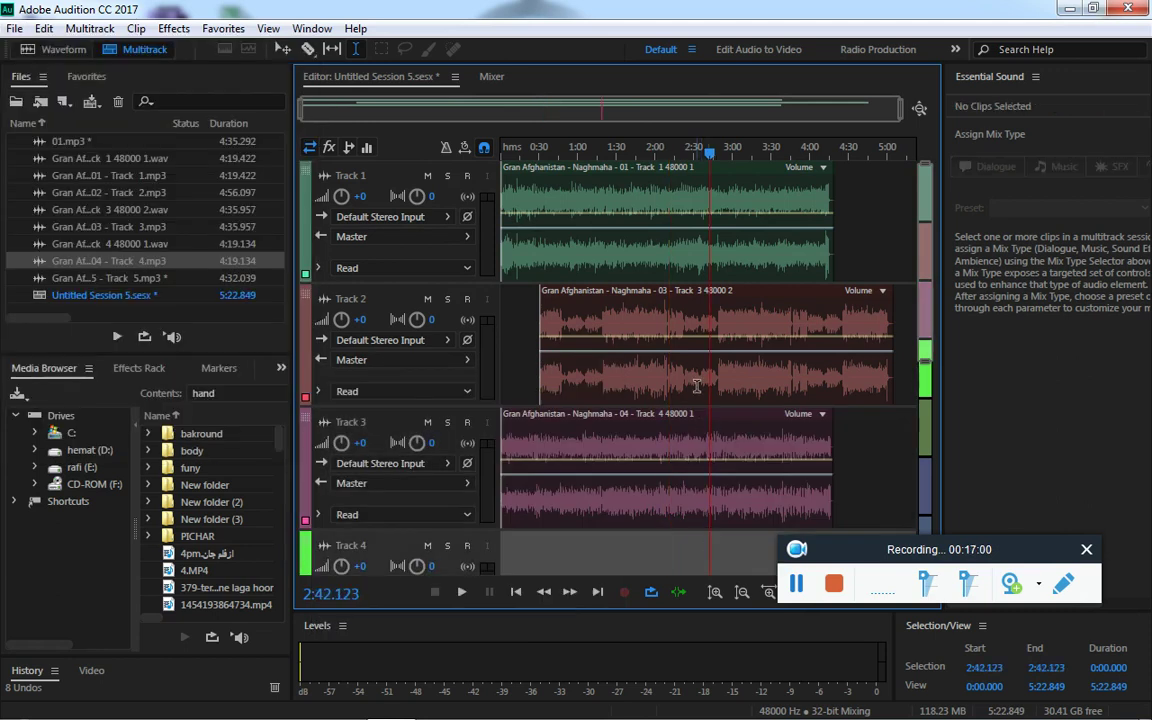
pyautogui.click(628, 348)
pyautogui.click(15, 28)
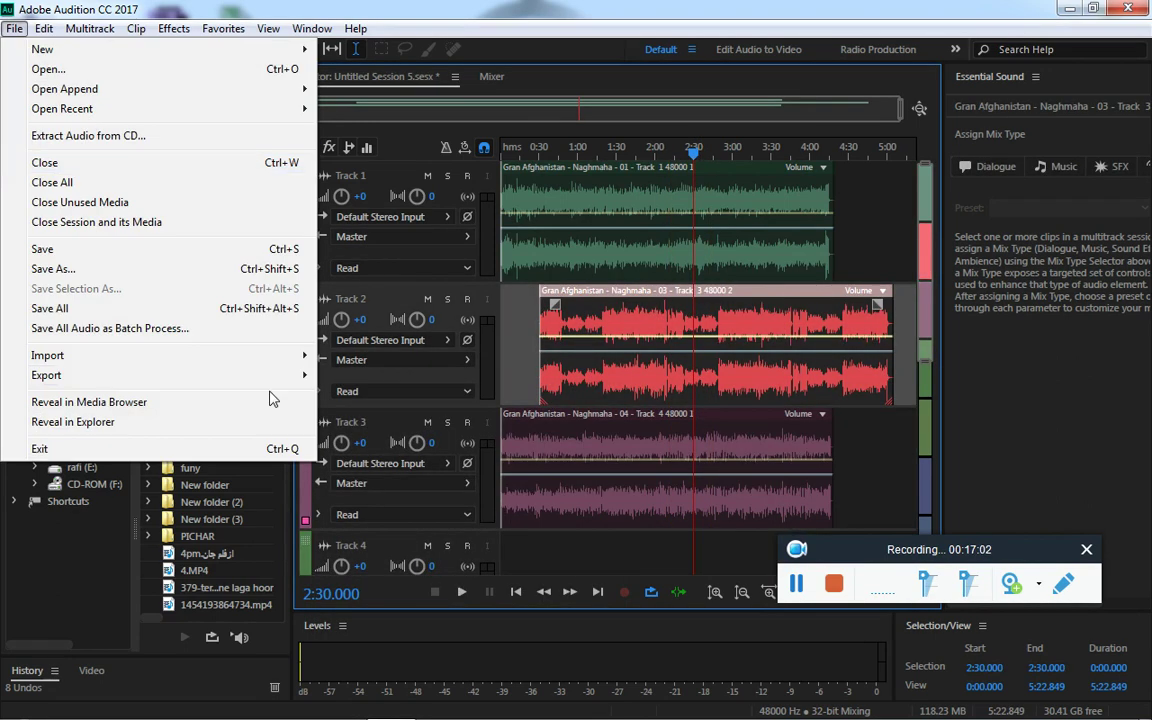
pyautogui.moveTo(245, 372)
pyautogui.moveTo(435, 463)
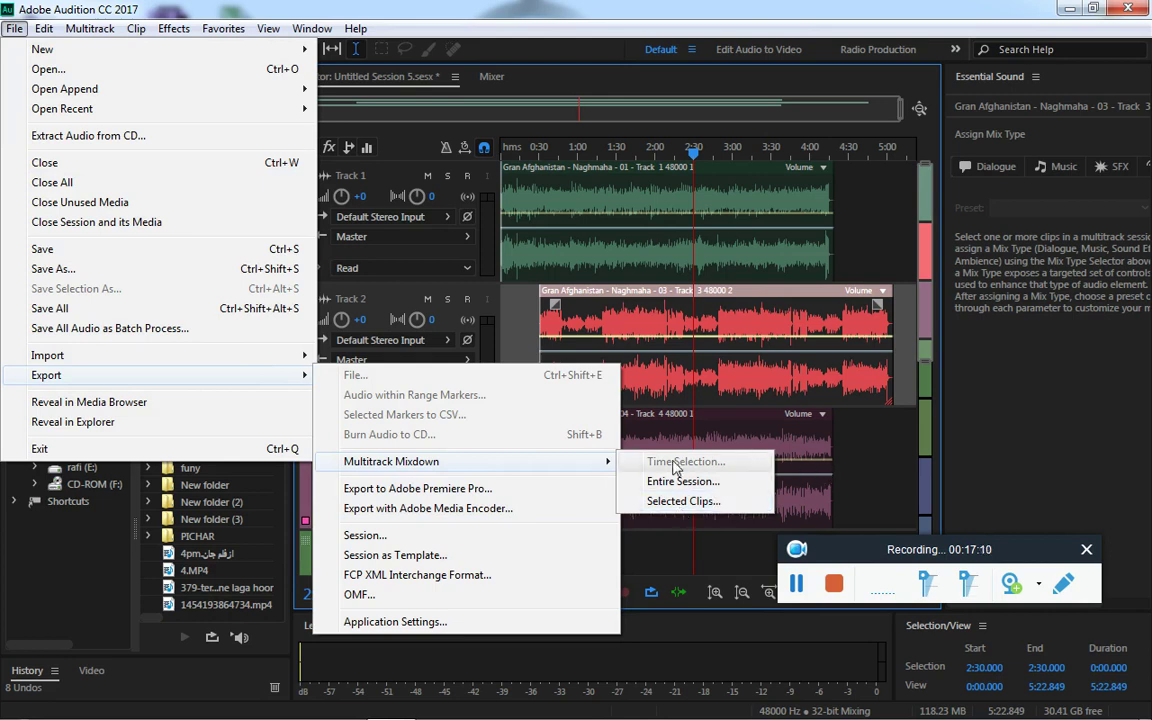
pyautogui.click(891, 494)
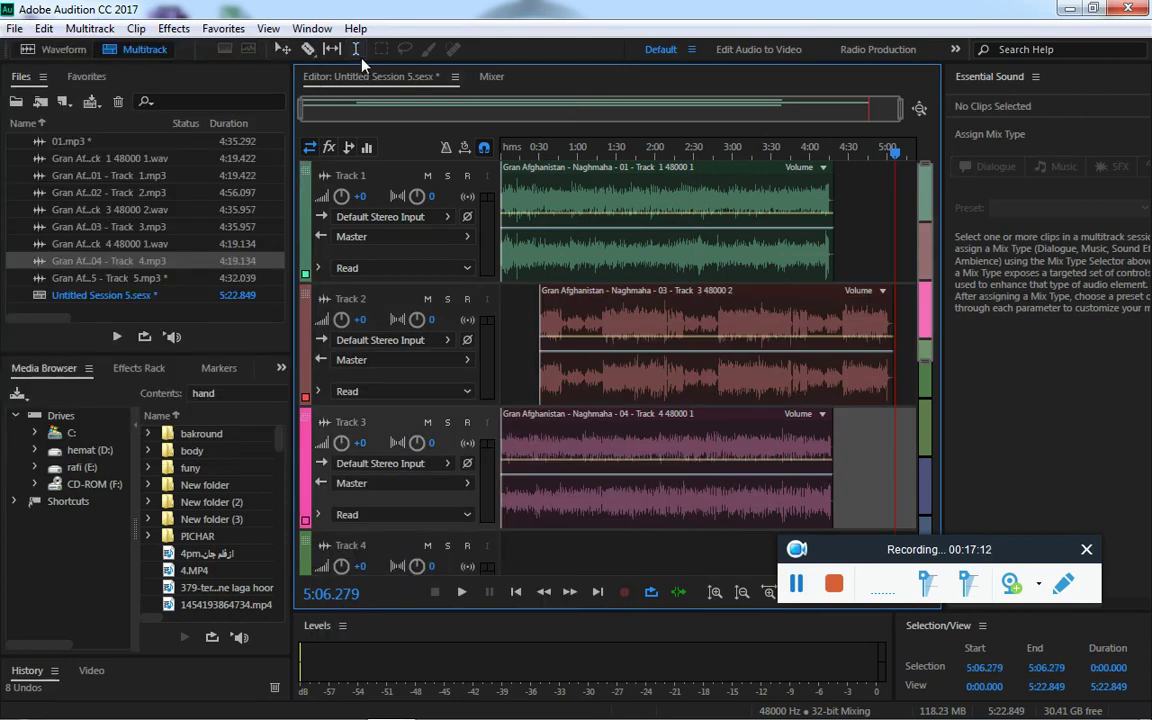
# - Select the range from 1:30 to 3:00 in the session and start a multitrack mixdown export of the time selection
pyautogui.moveTo(616, 235); pyautogui.dragTo(734, 270)
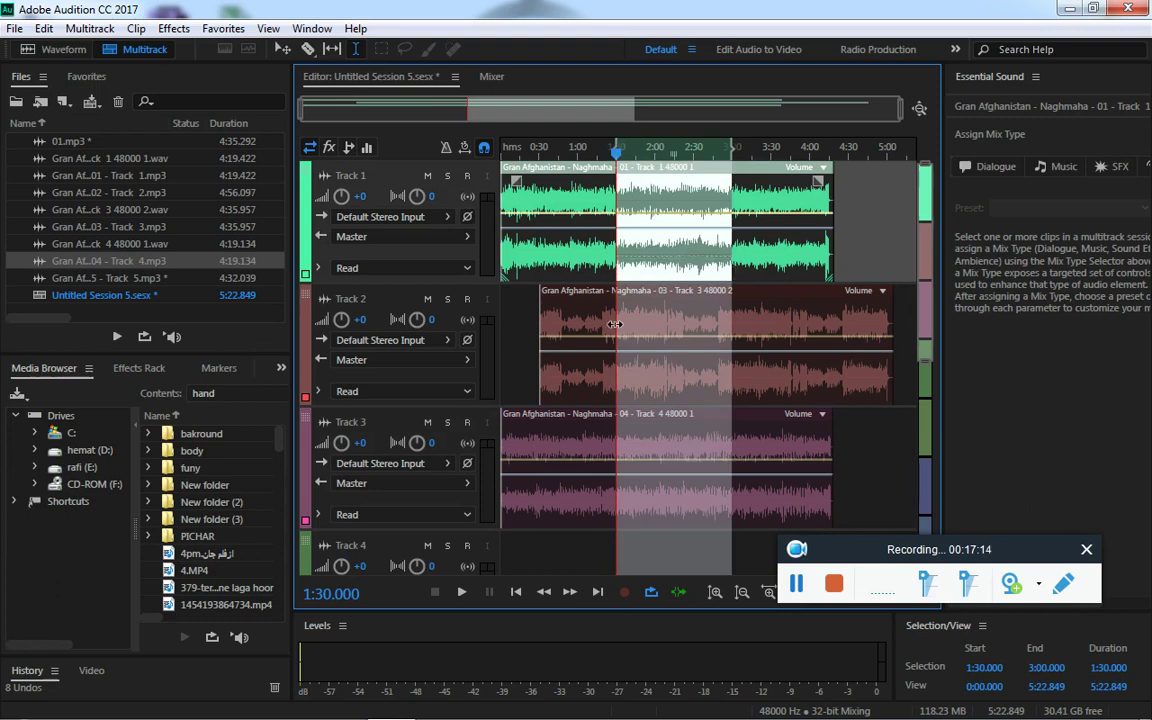
pyautogui.click(15, 28)
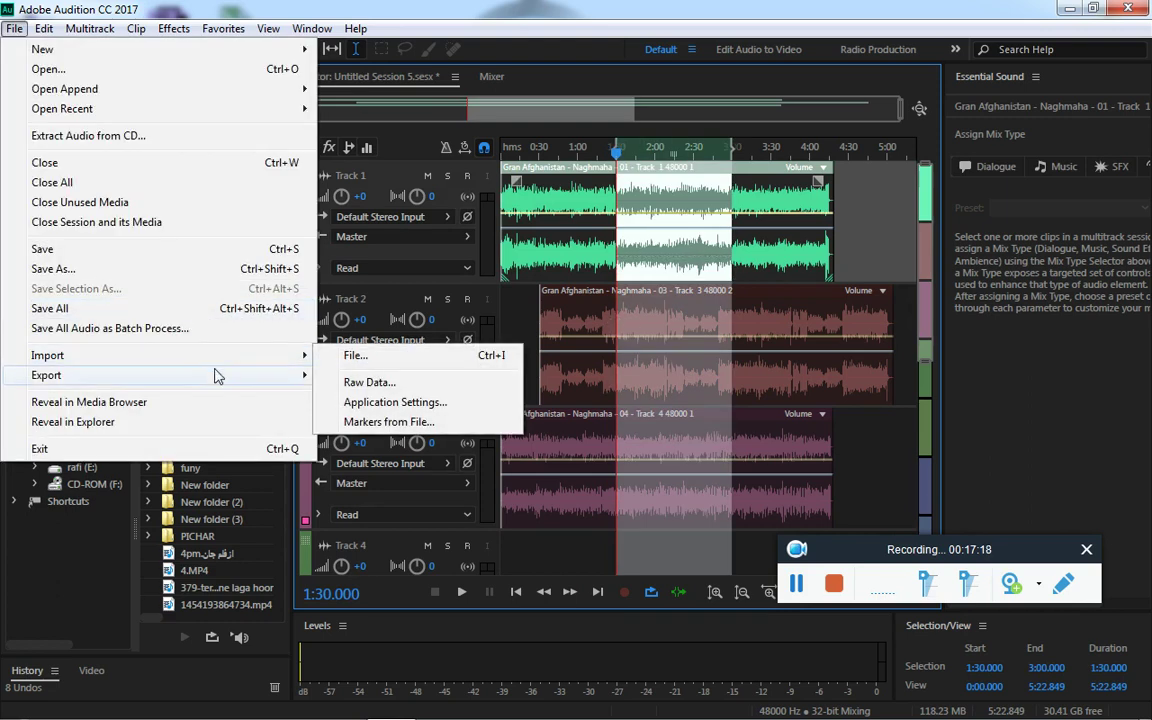
pyautogui.moveTo(580, 462)
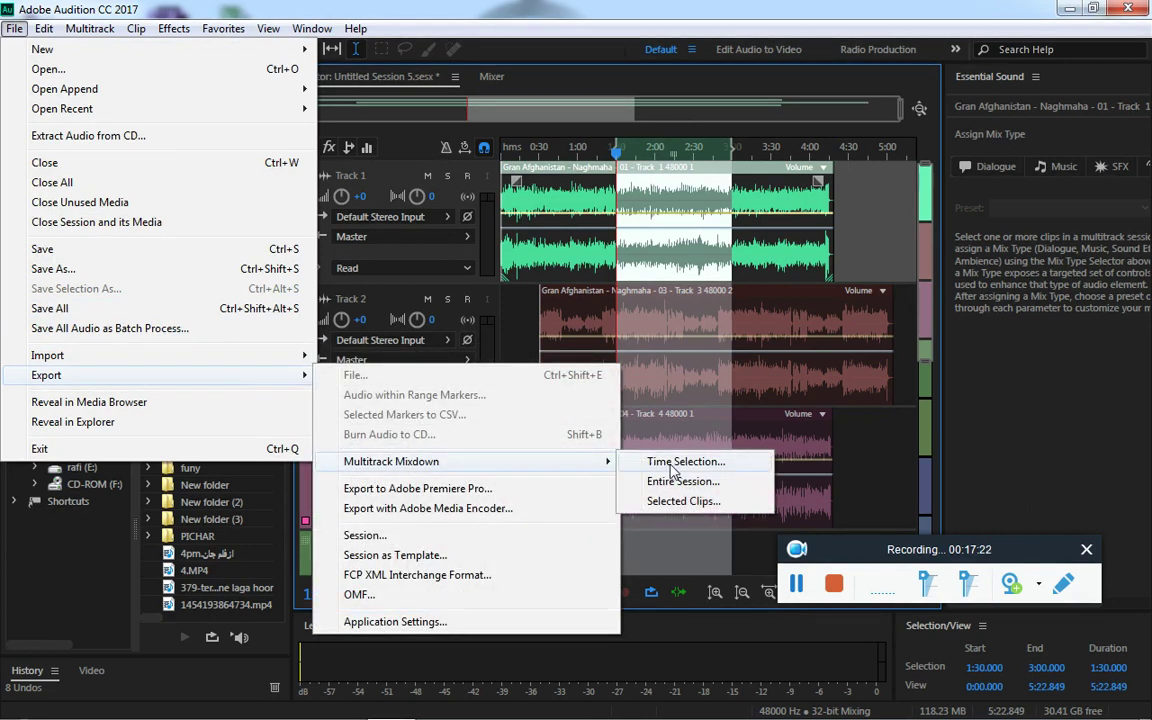
pyautogui.click(679, 464)
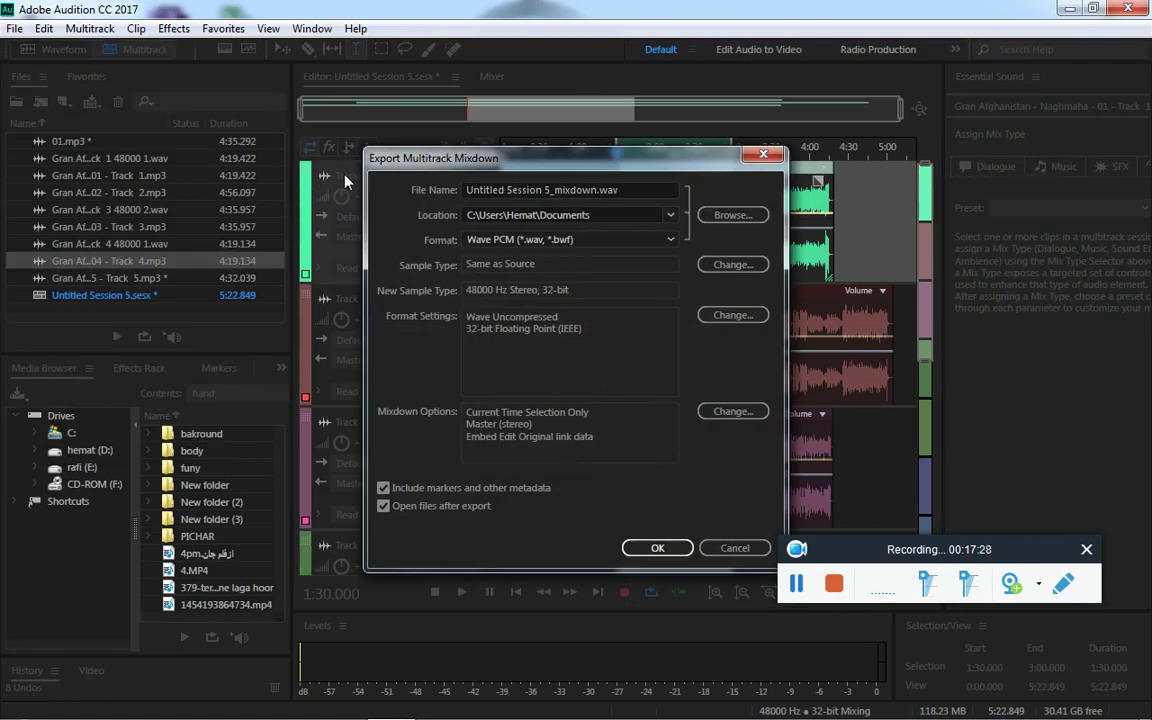
# - Set the mixdown's save location to the Desktop, keeping the name Untitled Session 5_mixdown and the Wave PCM format
pyautogui.click(731, 216)
pyautogui.click(88, 166)
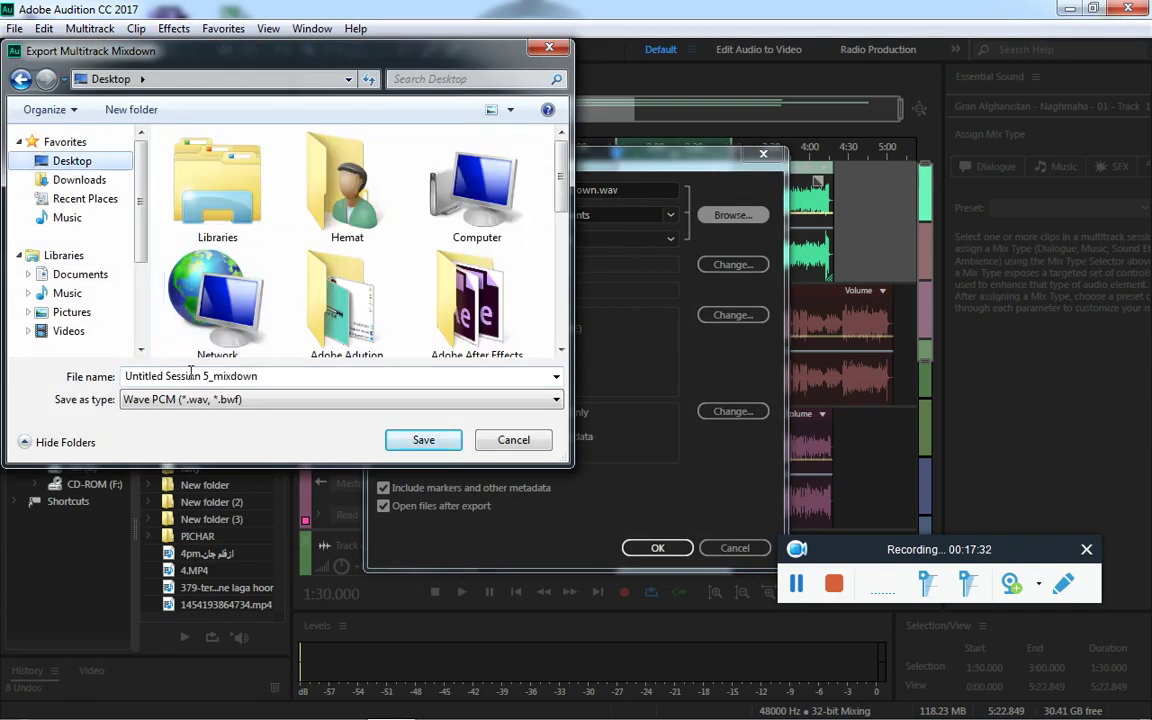
pyautogui.click(441, 447)
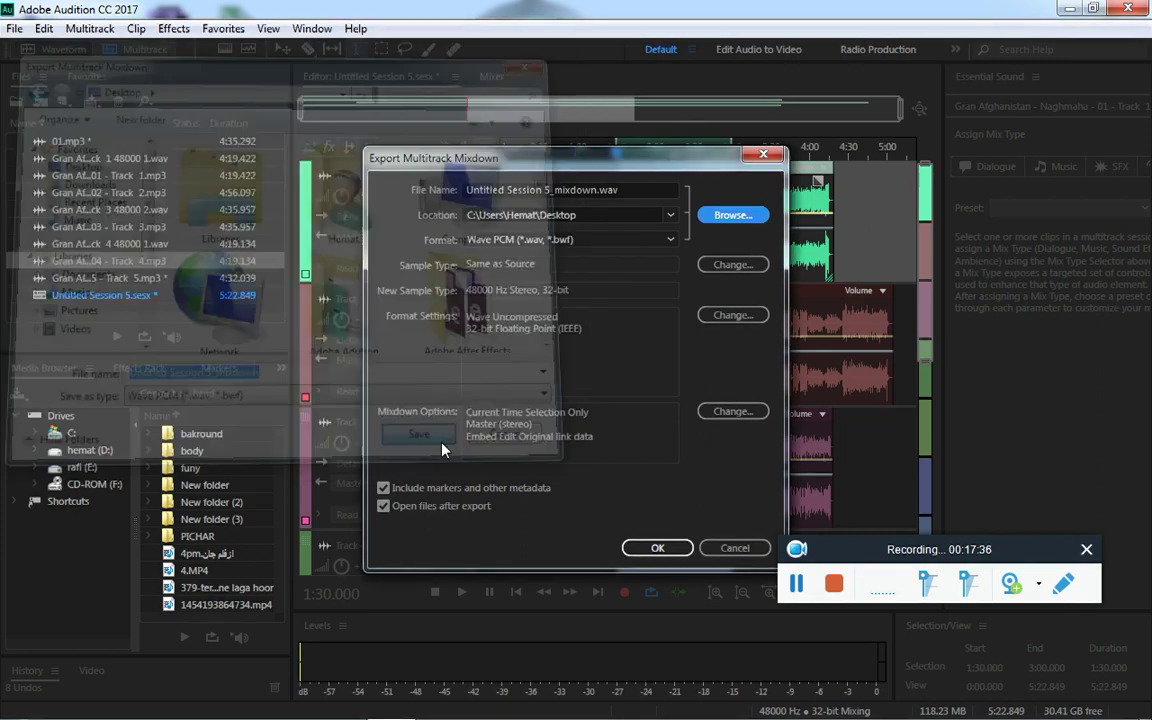
# - Run the mixdown export of the time selection with its current settings, and switch to the Waveform editor
pyautogui.click(658, 548)
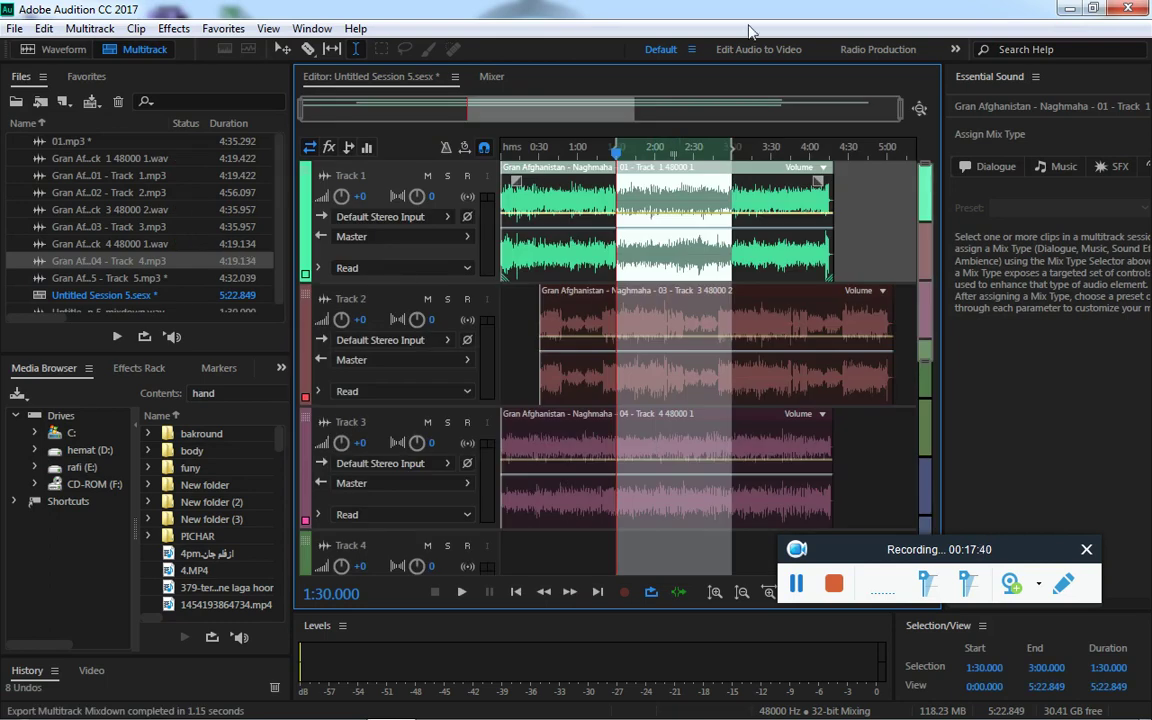
pyautogui.click(56, 49)
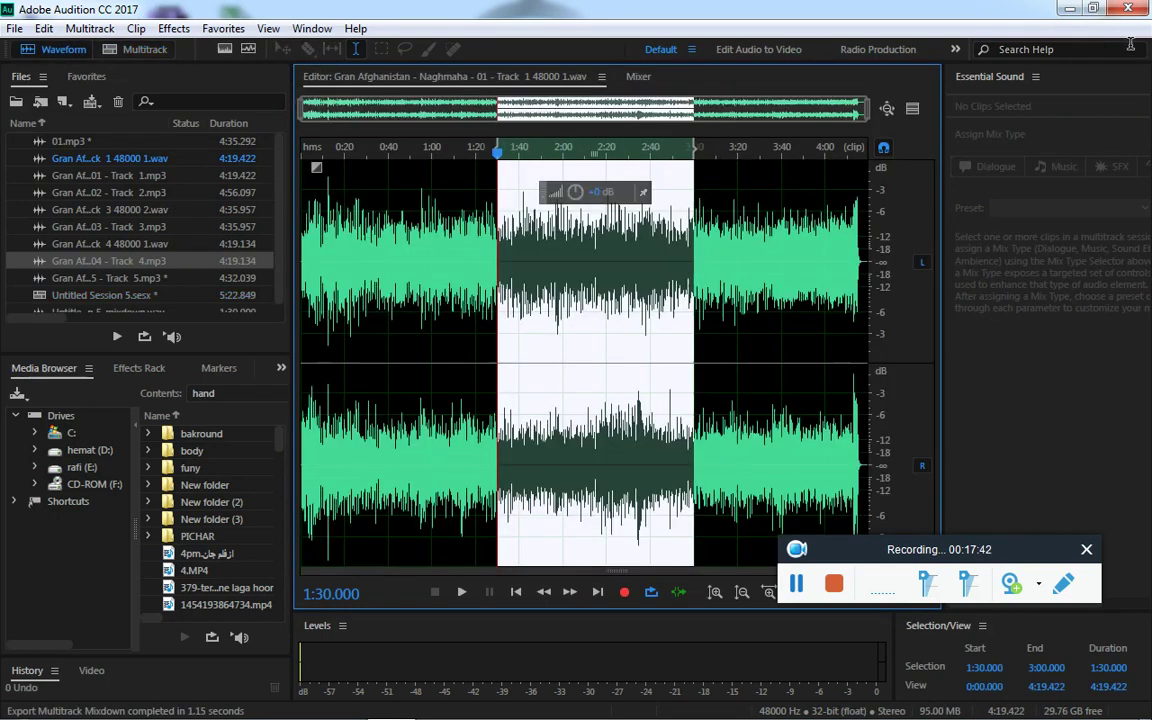
# - Delete the Untitled Session 5_mixdown PKF peak file from the Windows desktop, and switch back to Adobe Audition
pyautogui.click(1069, 8)
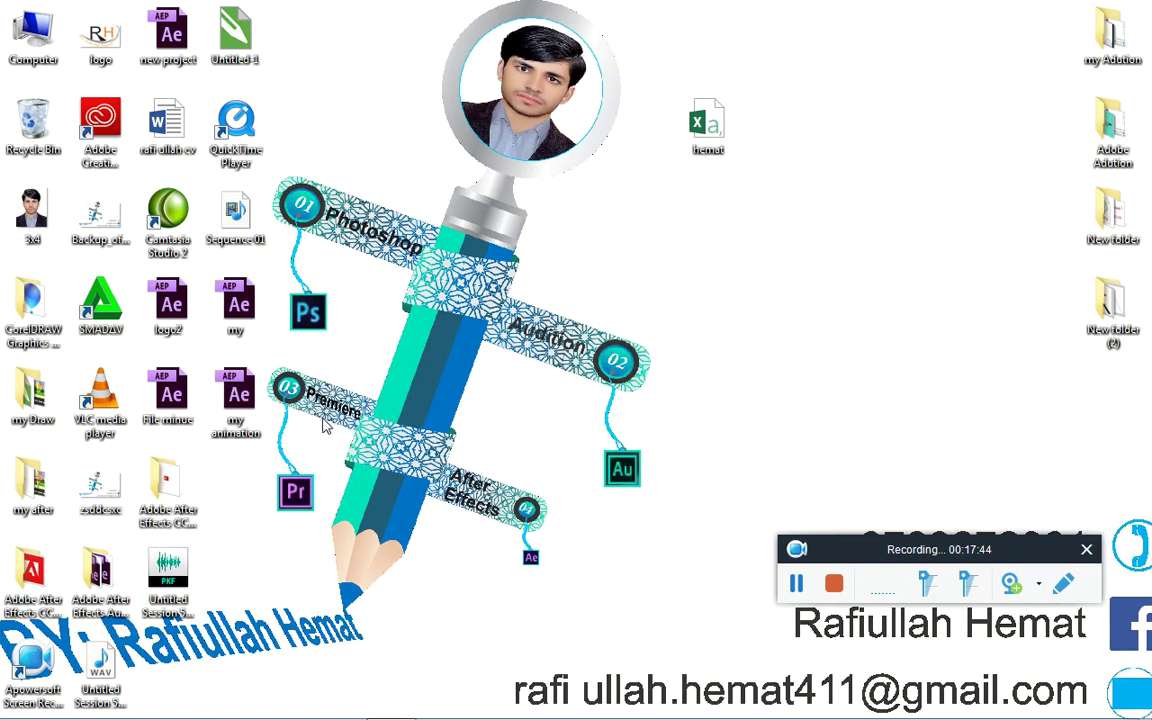
pyautogui.moveTo(190, 575); pyautogui.dragTo(662, 235)
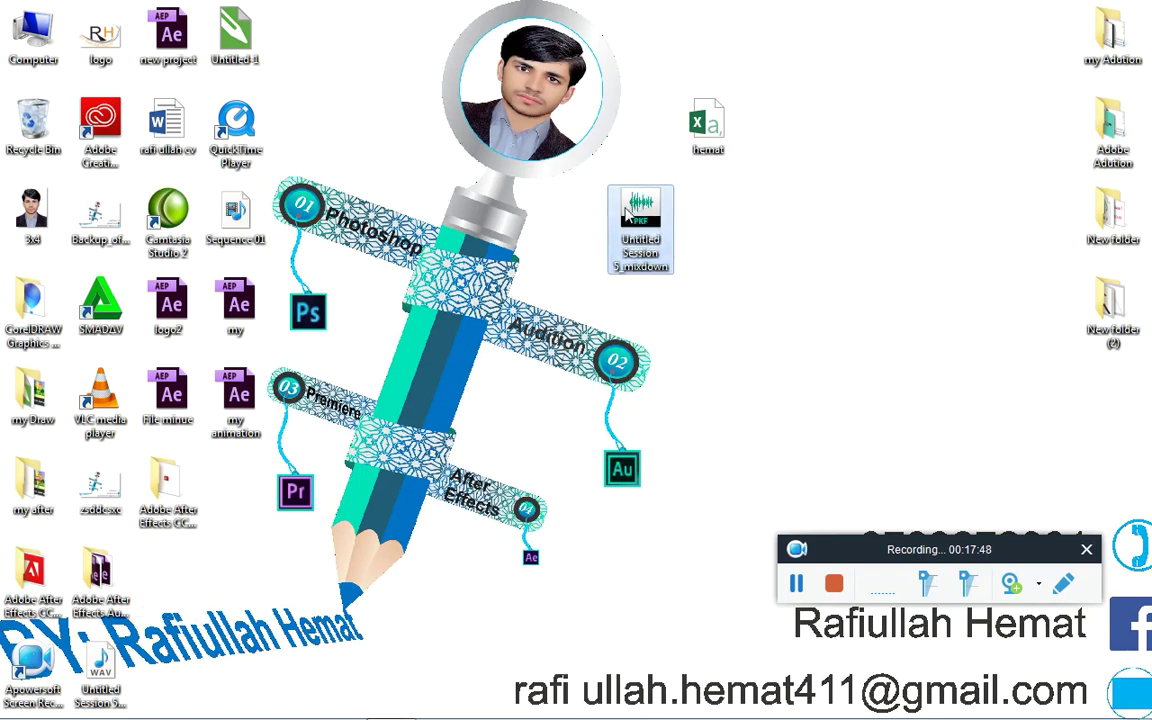
pyautogui.moveTo(789, 334); pyautogui.dragTo(504, 123)
pyautogui.moveTo(636, 225); pyautogui.dragTo(38, 140)
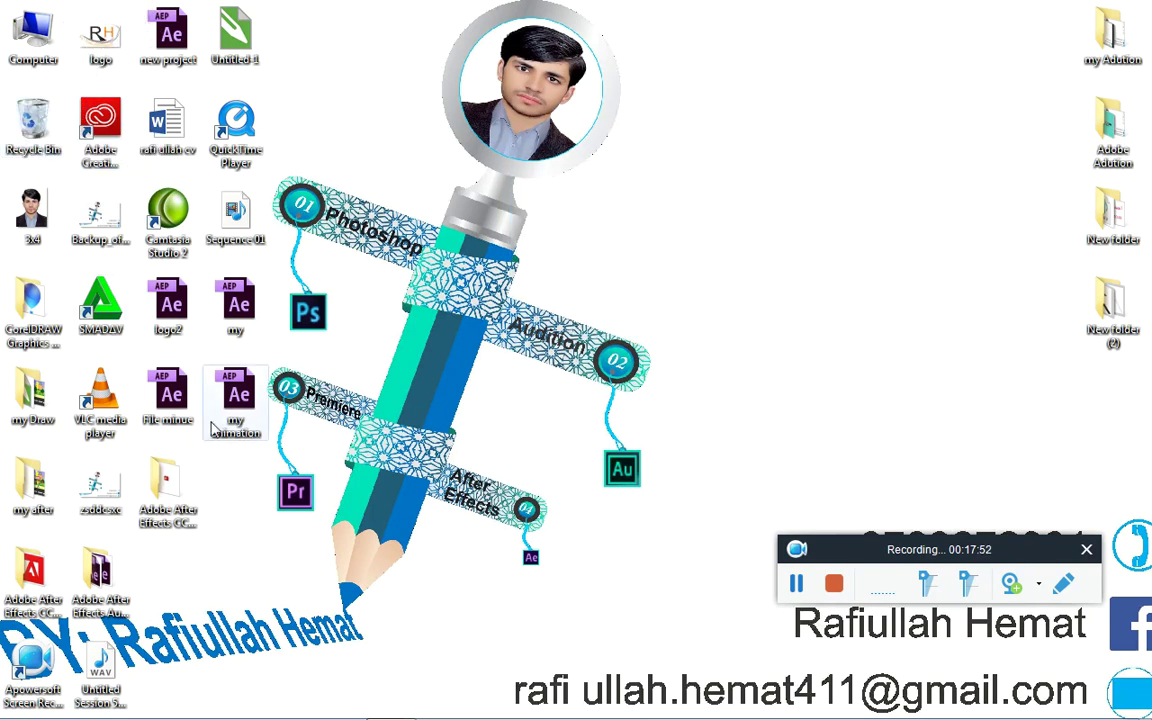
pyautogui.moveTo(428, 690)
pyautogui.click(393, 700)
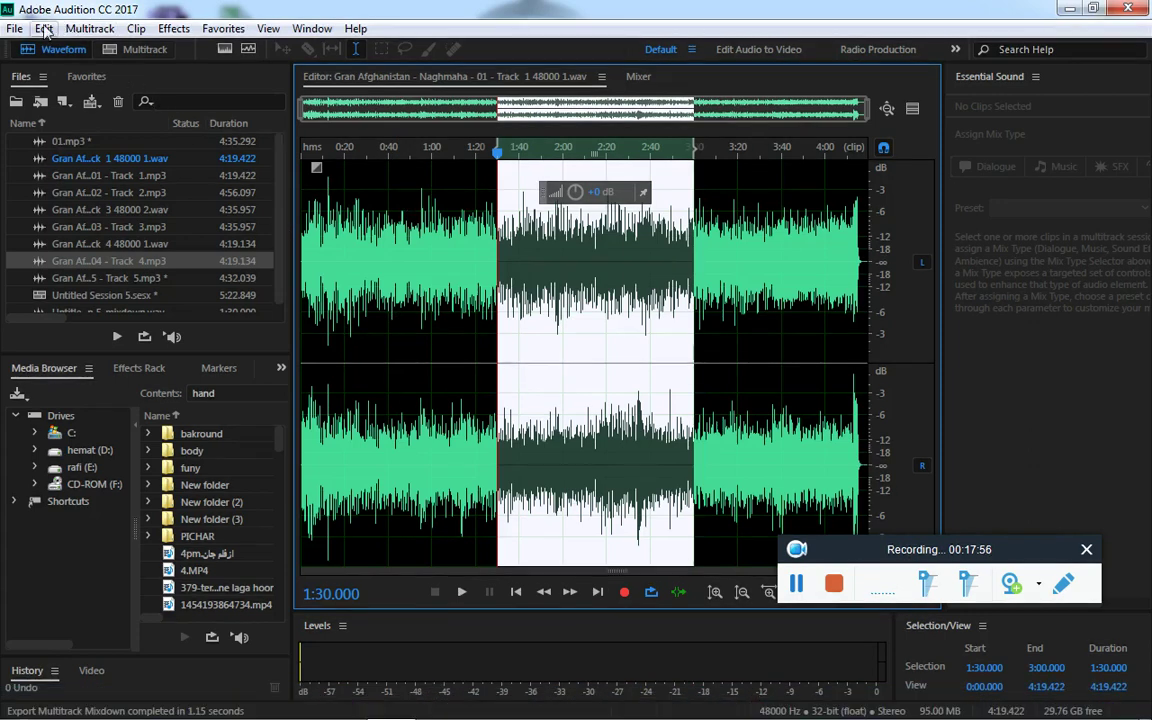
# - Examine which mixdown and export commands are offered while the Waveform editor is active
pyautogui.click(90, 28)
pyautogui.moveTo(117, 100)
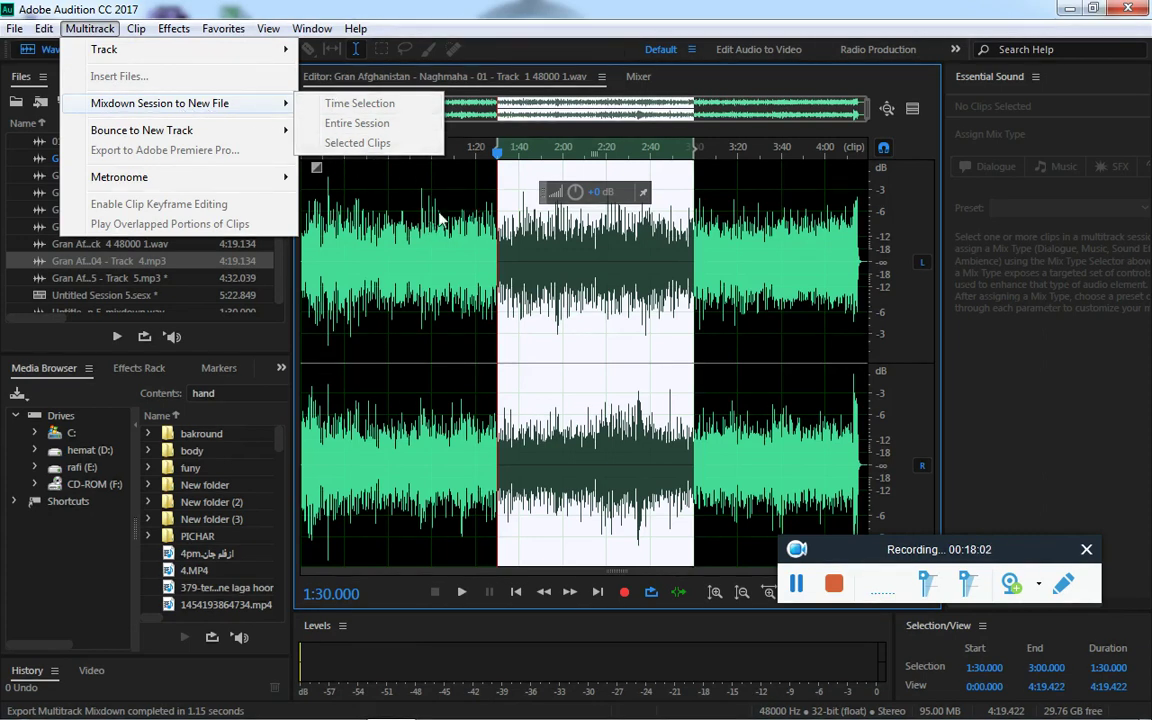
pyautogui.click(15, 28)
pyautogui.click(15, 28)
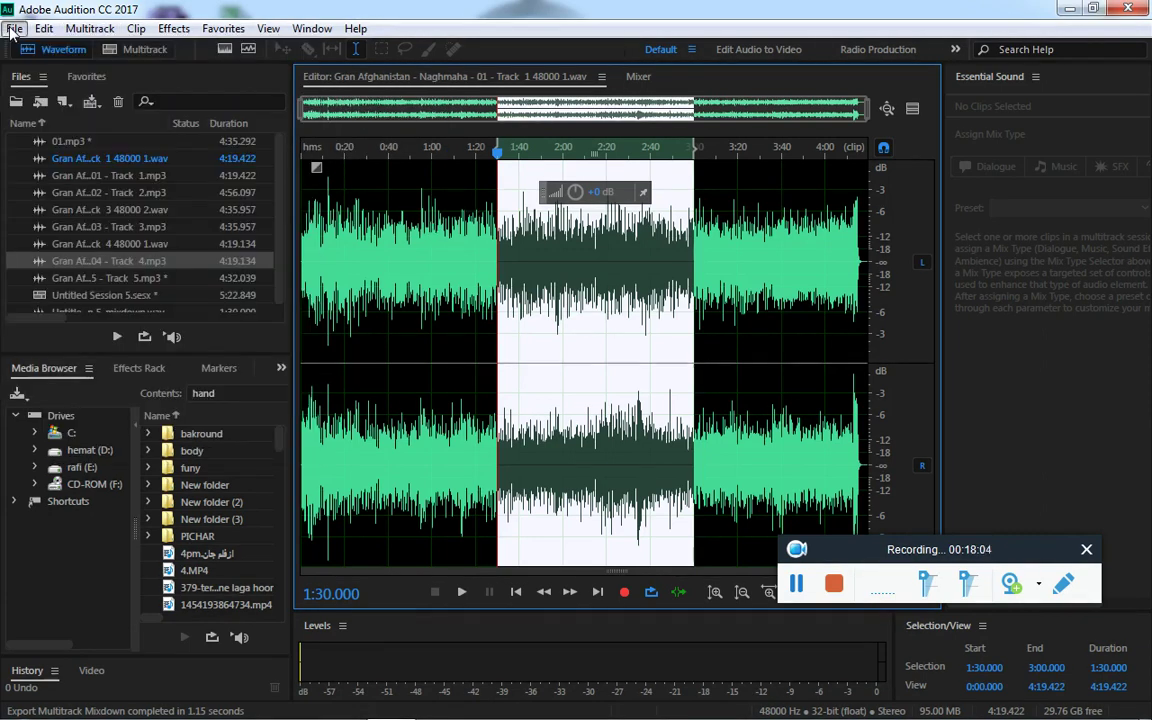
pyautogui.click(15, 28)
pyautogui.moveTo(175, 383)
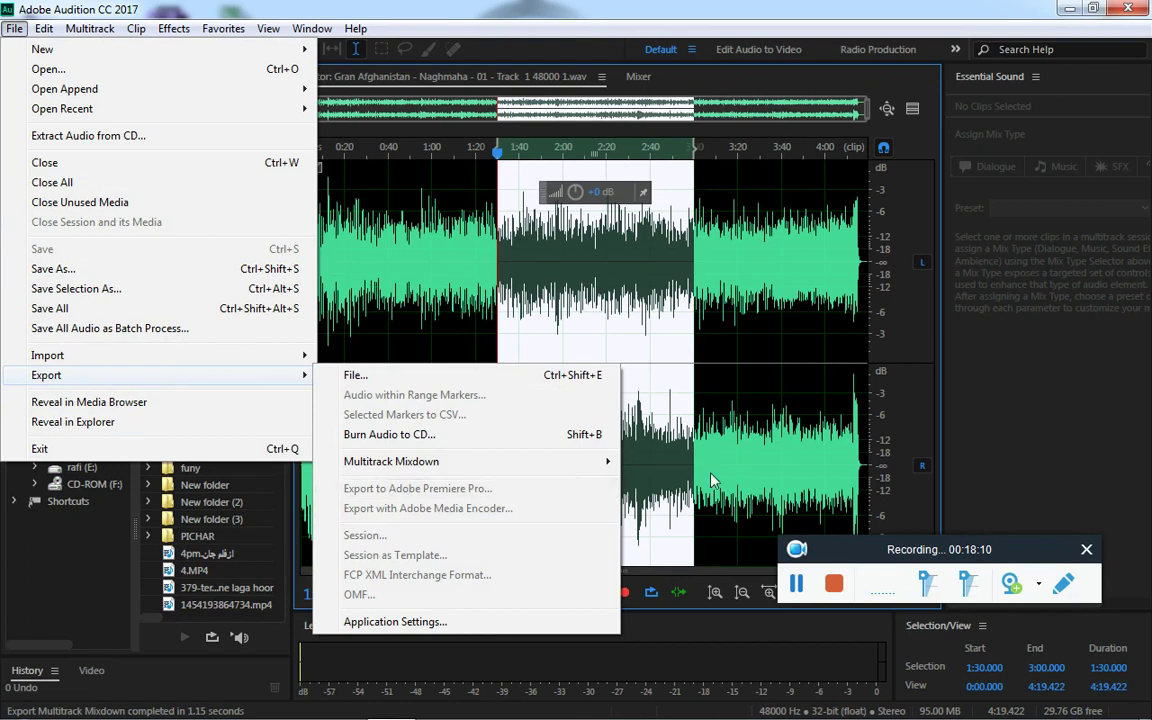
pyautogui.click(270, 253)
pyautogui.click(89, 28)
pyautogui.click(578, 260)
# - Switch to the multitrack session, select the clips on Tracks 1 to 3 in turn, and examine the session's export commands
pyautogui.click(130, 52)
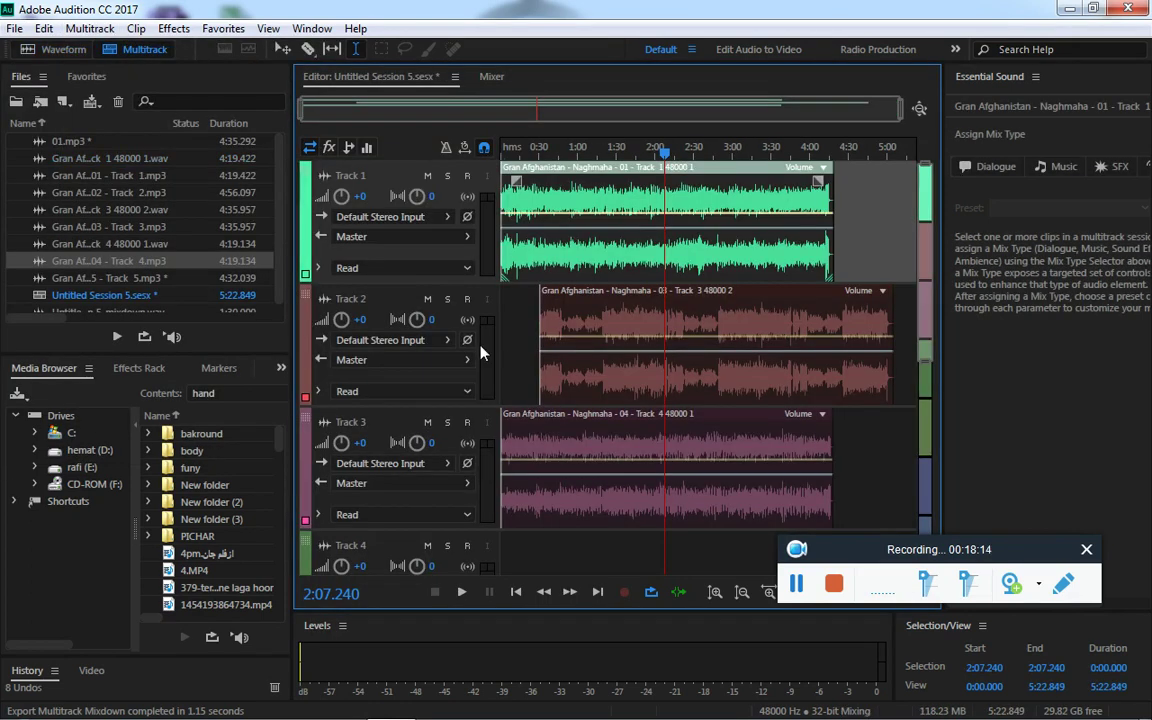
pyautogui.click(633, 248)
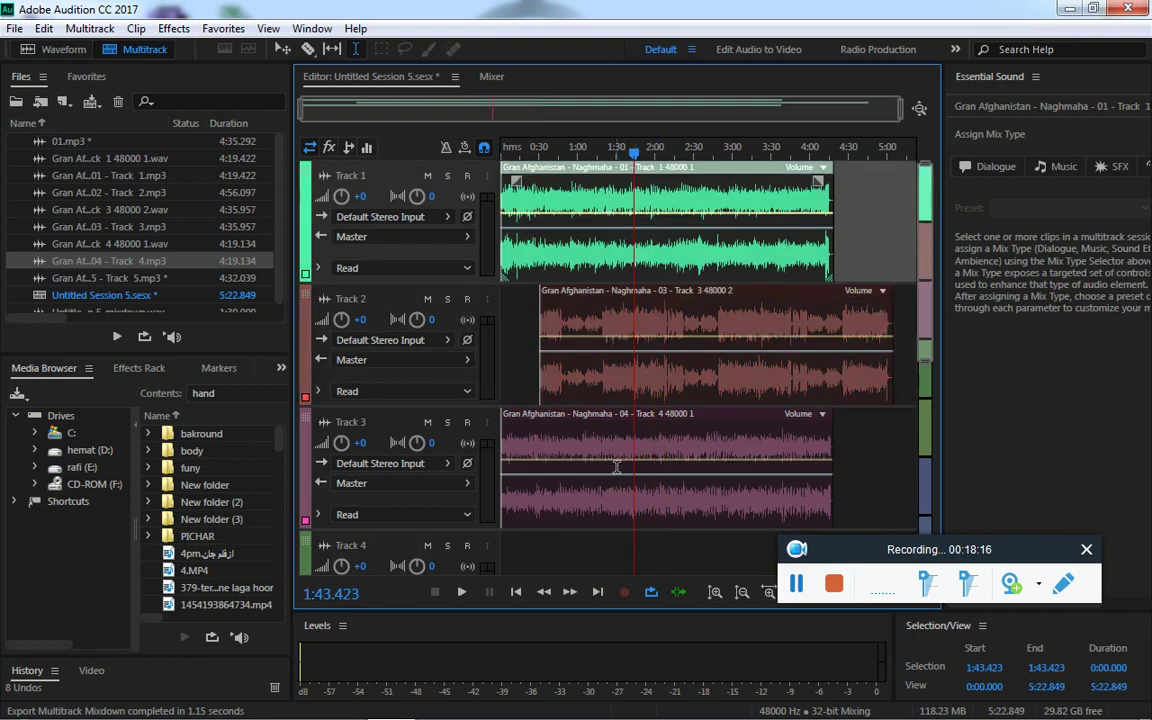
pyautogui.click(616, 445)
pyautogui.click(621, 302)
pyautogui.click(618, 254)
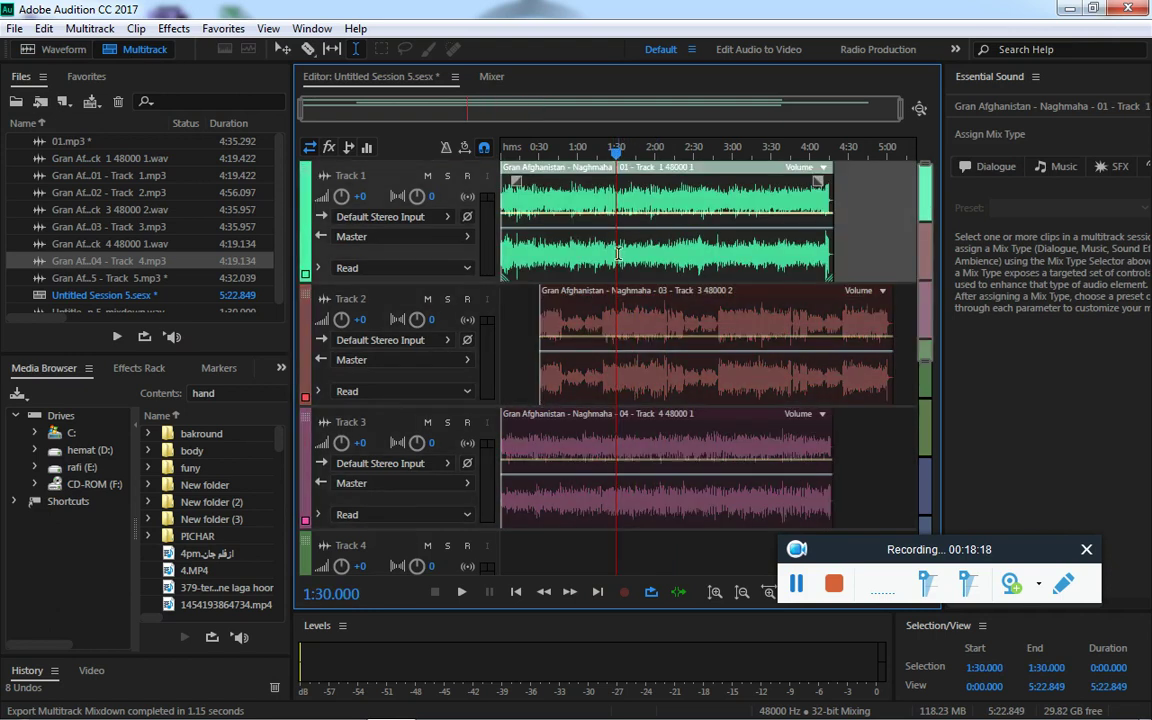
pyautogui.click(688, 433)
pyautogui.click(598, 345)
pyautogui.click(597, 258)
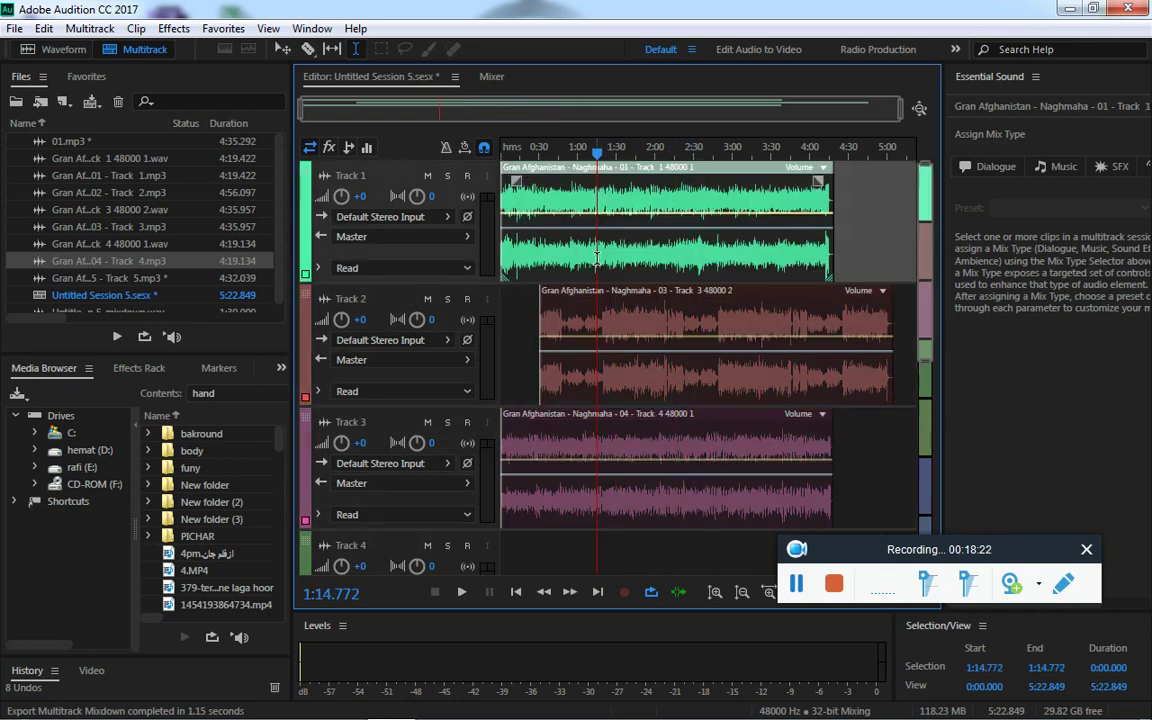
pyautogui.click(646, 330)
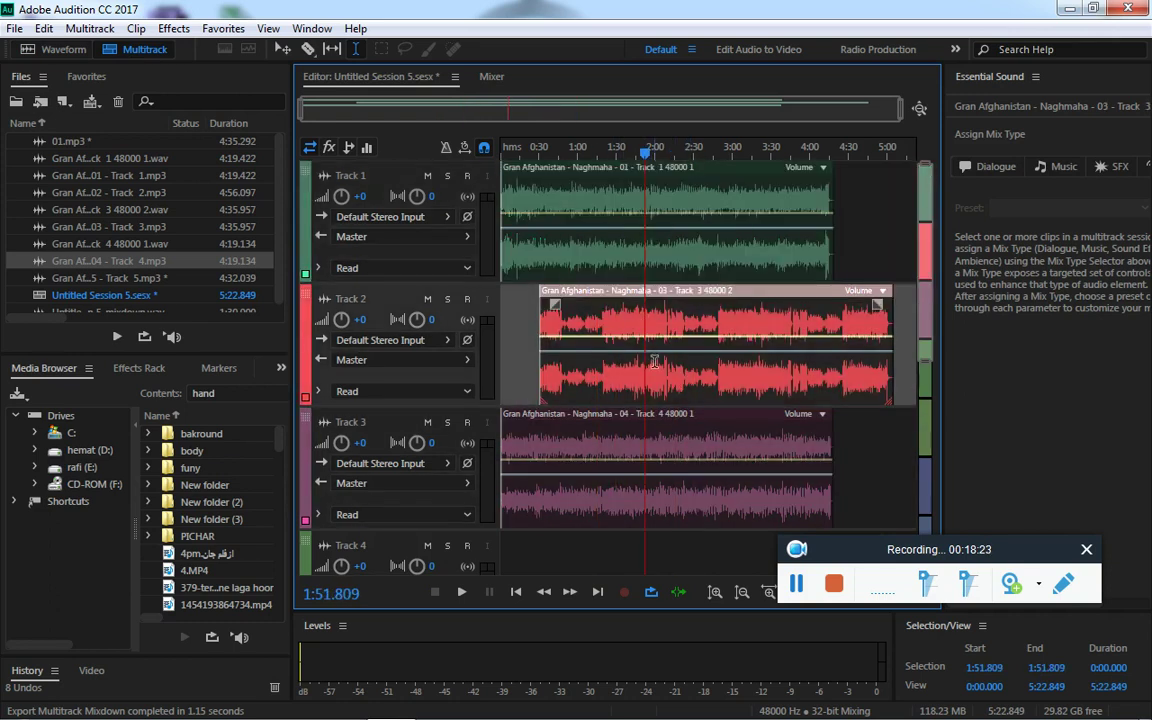
pyautogui.click(656, 450)
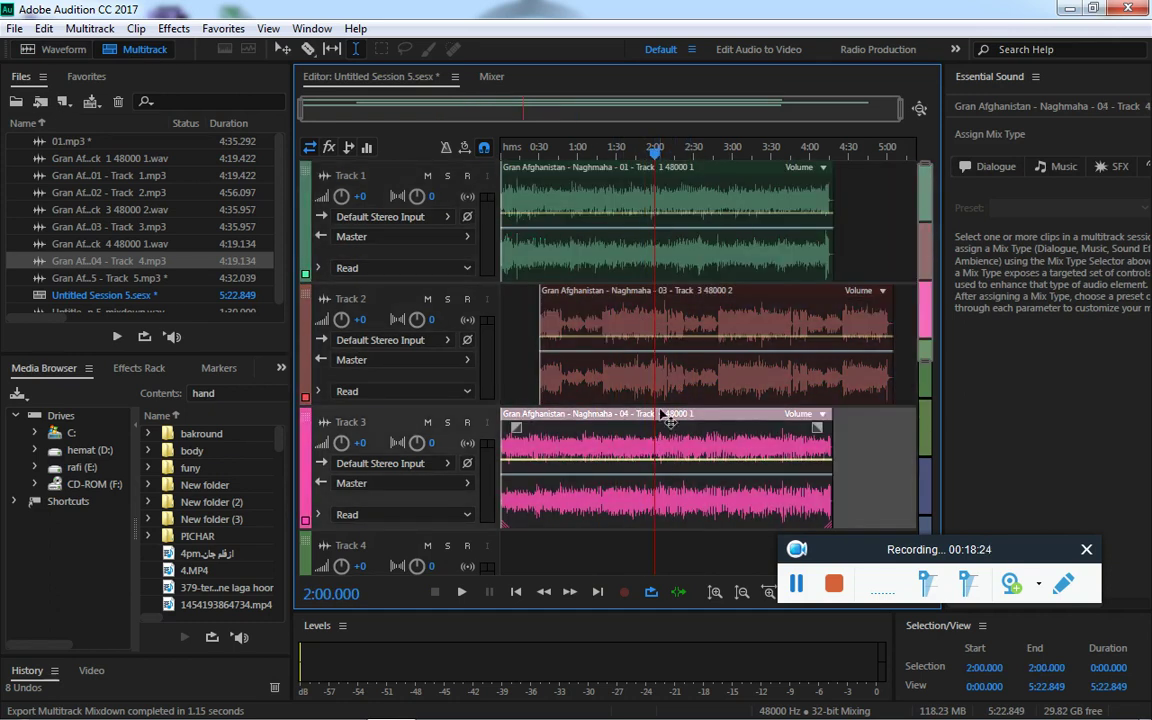
pyautogui.click(16, 30)
pyautogui.moveTo(110, 383)
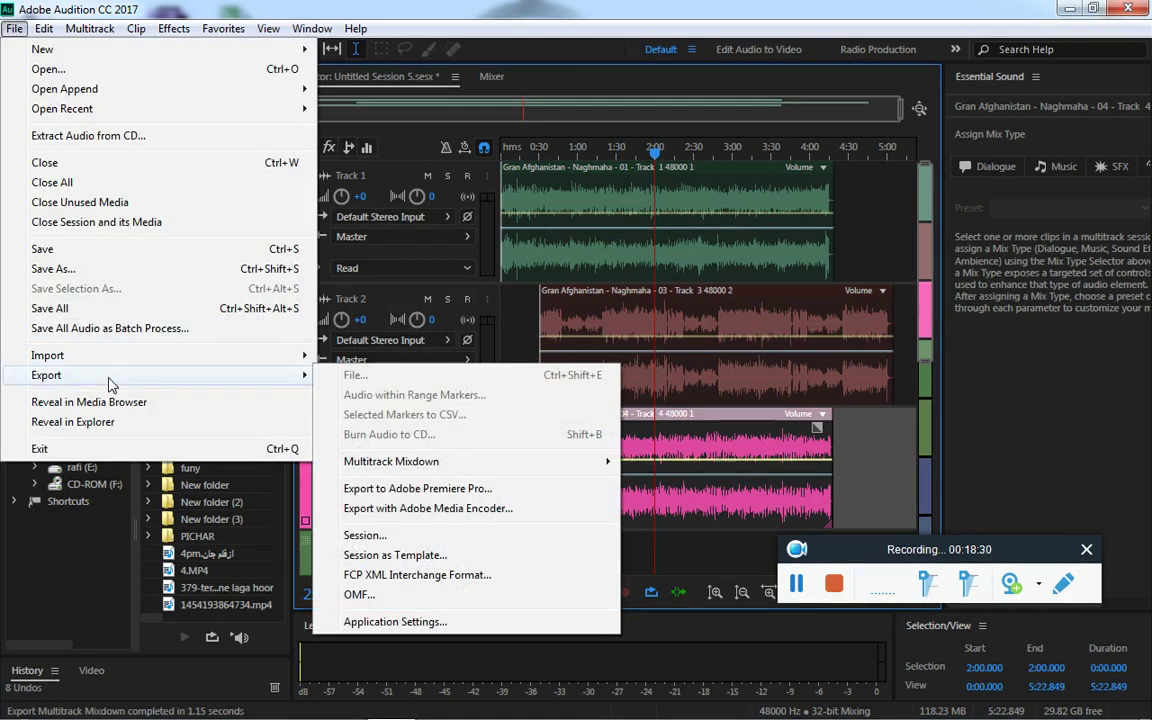
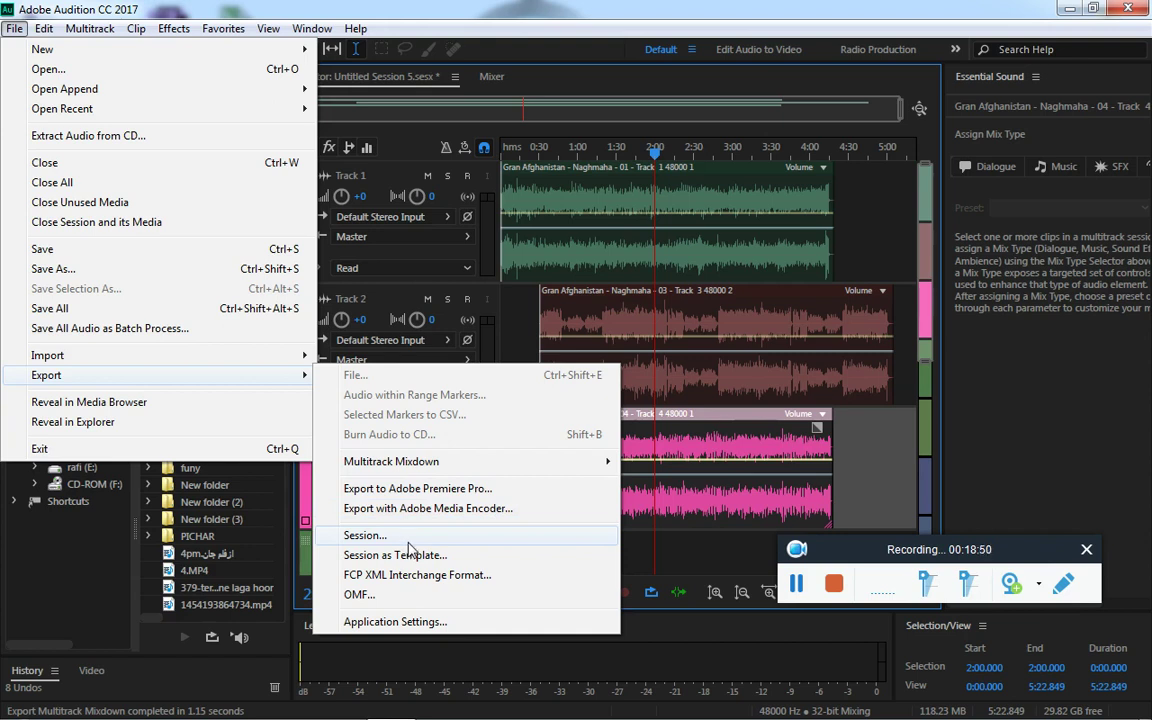
# - Try moving the Track 2 clip onto Track 3, and bring it back to Track 2
pyautogui.click(622, 291)
pyautogui.click(700, 323)
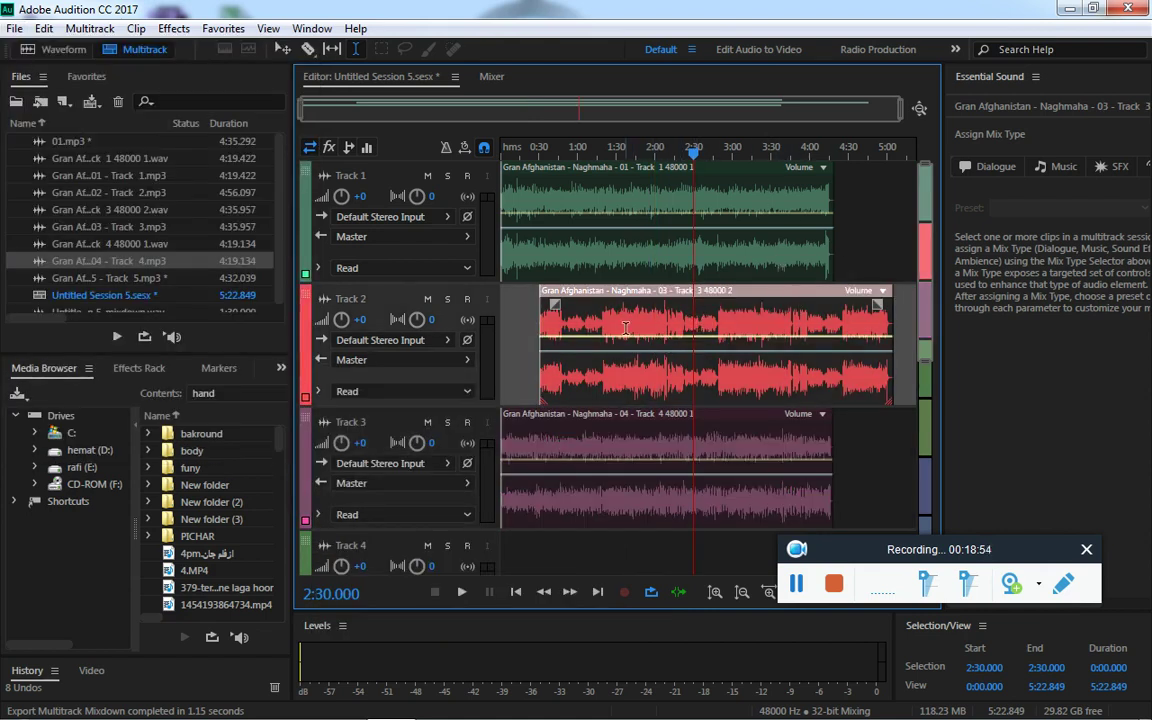
pyautogui.moveTo(556, 312); pyautogui.dragTo(645, 393)
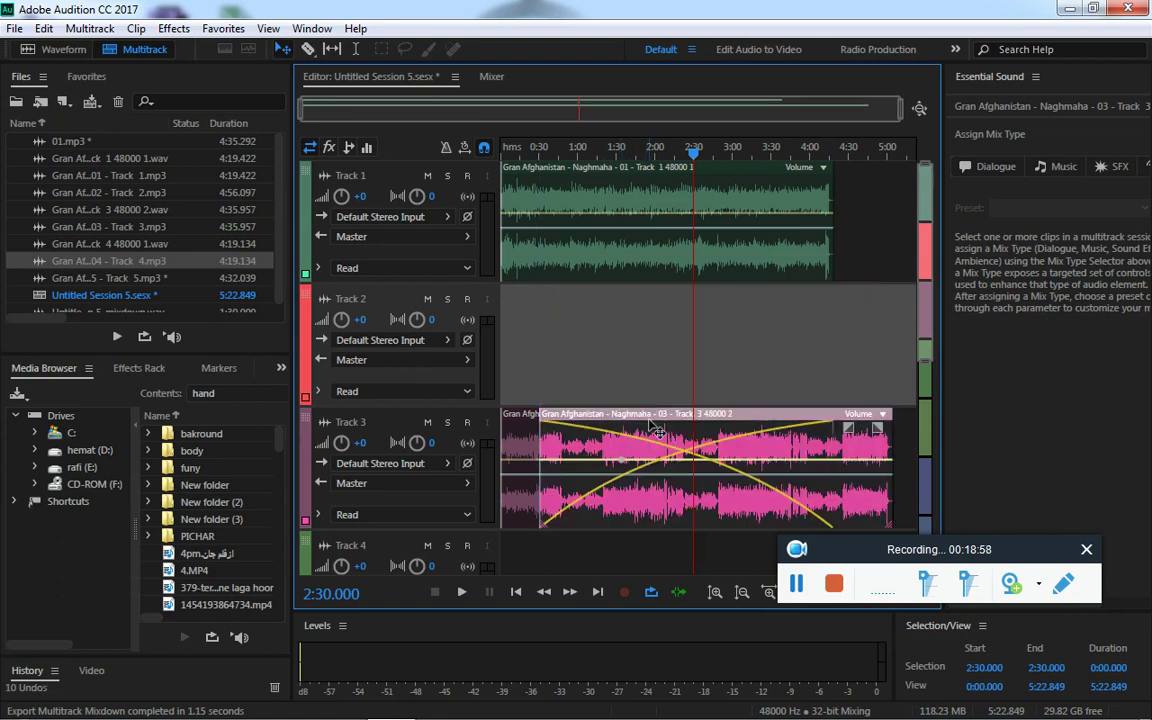
pyautogui.hotkey('ctrl', 'z')
# - Add volume keyframes to the Track 2 clip, dipping at about 1:55 and rising to a higher level at about 2:50
pyautogui.click(614, 336)
pyautogui.moveTo(640, 337); pyautogui.dragTo(651, 354)
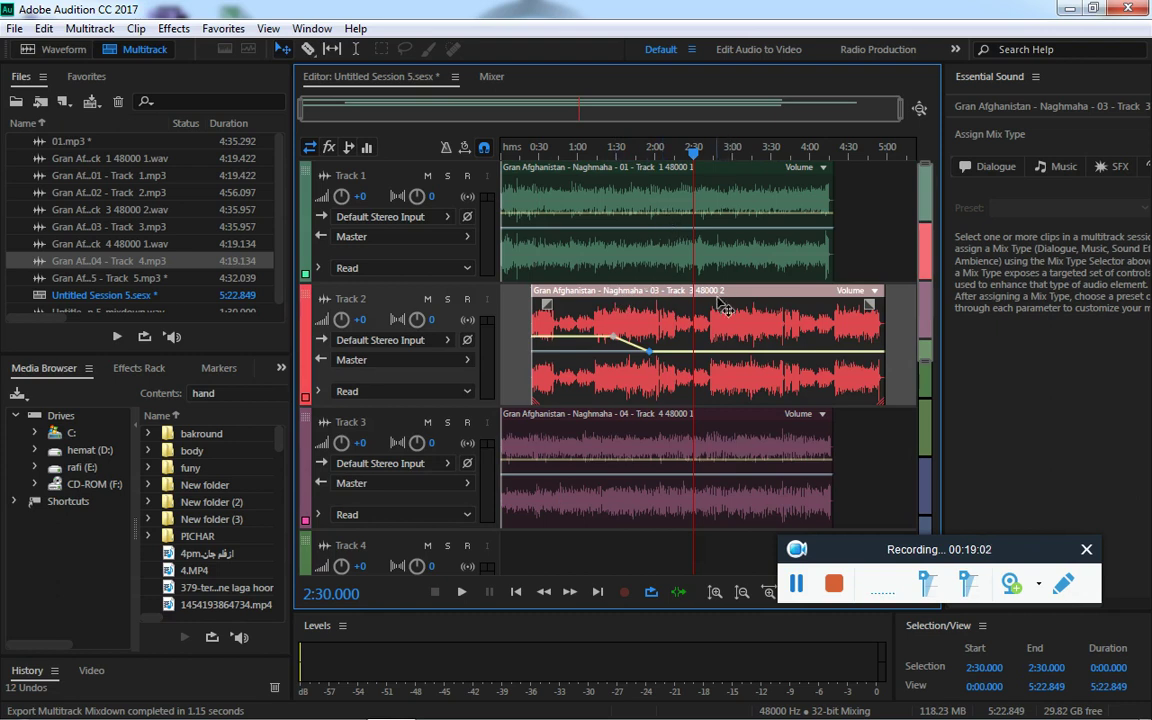
pyautogui.moveTo(712, 353); pyautogui.dragTo(712, 314)
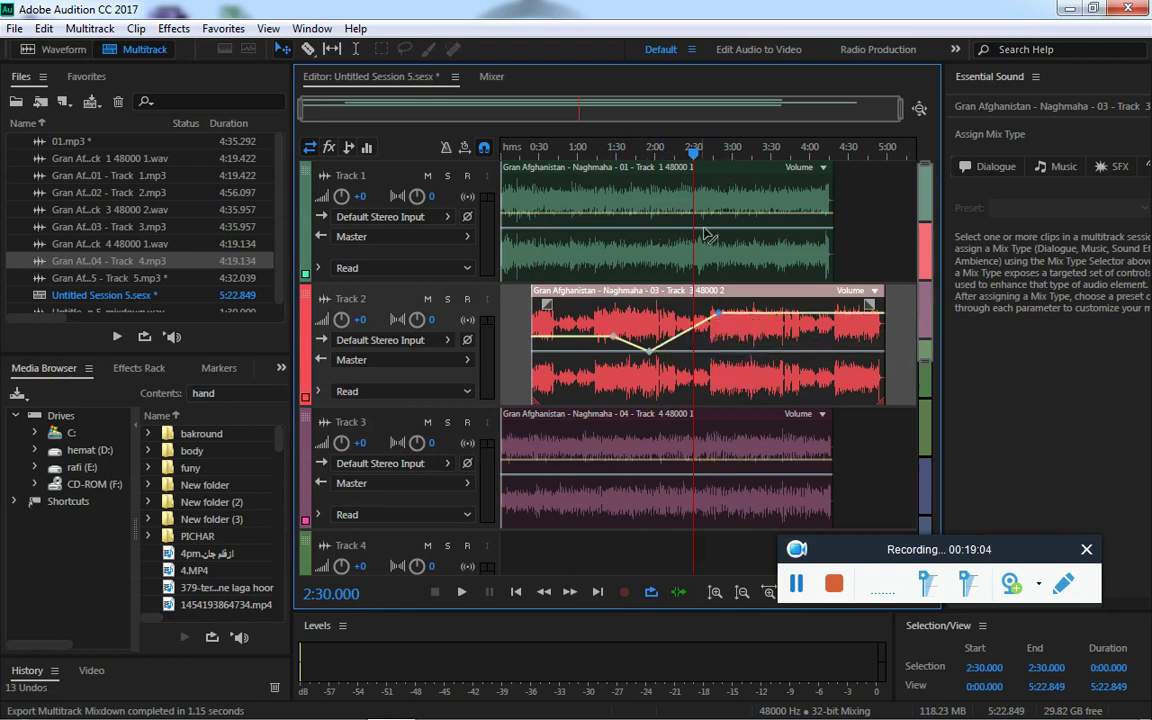
# - Shape volume envelopes on the Track 1 clip, rising from about 2:15 to 2:35, and the Track 3 clip, rising from about 2:30 to 2:50
pyautogui.click(716, 225)
pyautogui.moveTo(712, 213)
pyautogui.mouseDown()
pyautogui.moveTo(690, 263)
pyautogui.moveTo(700, 262)
pyautogui.moveTo(700, 213)
pyautogui.mouseUp()
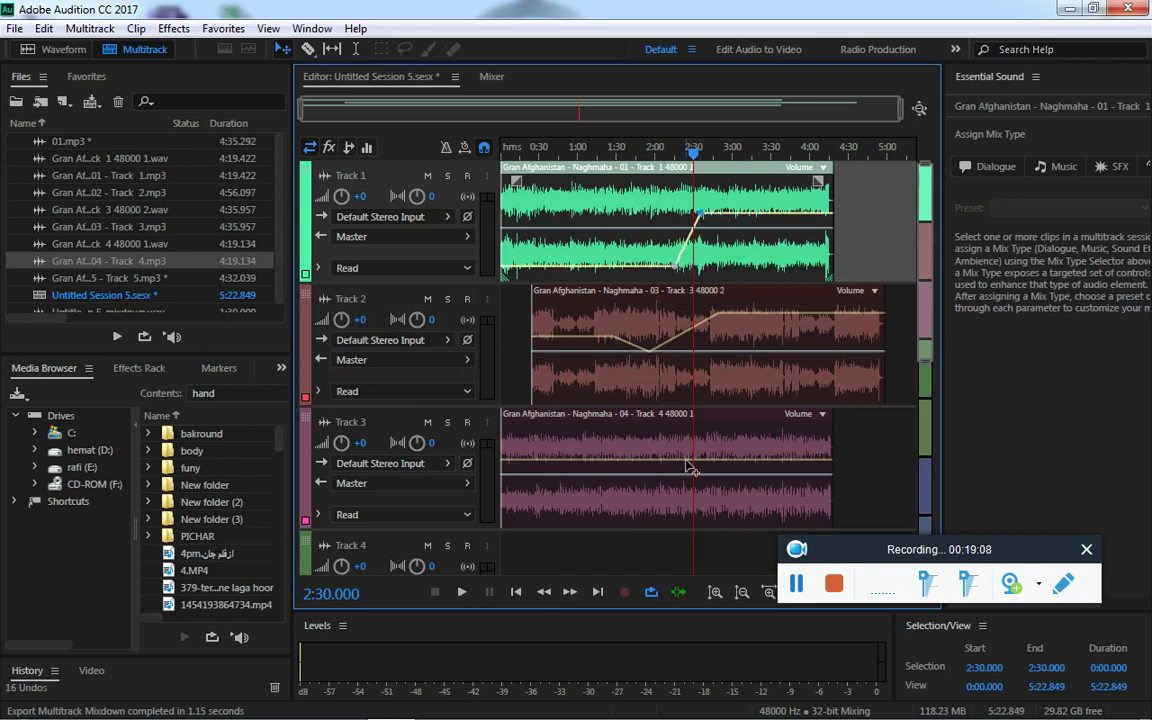
pyautogui.click(624, 421)
pyautogui.click(697, 461)
pyautogui.moveTo(717, 460); pyautogui.dragTo(717, 425)
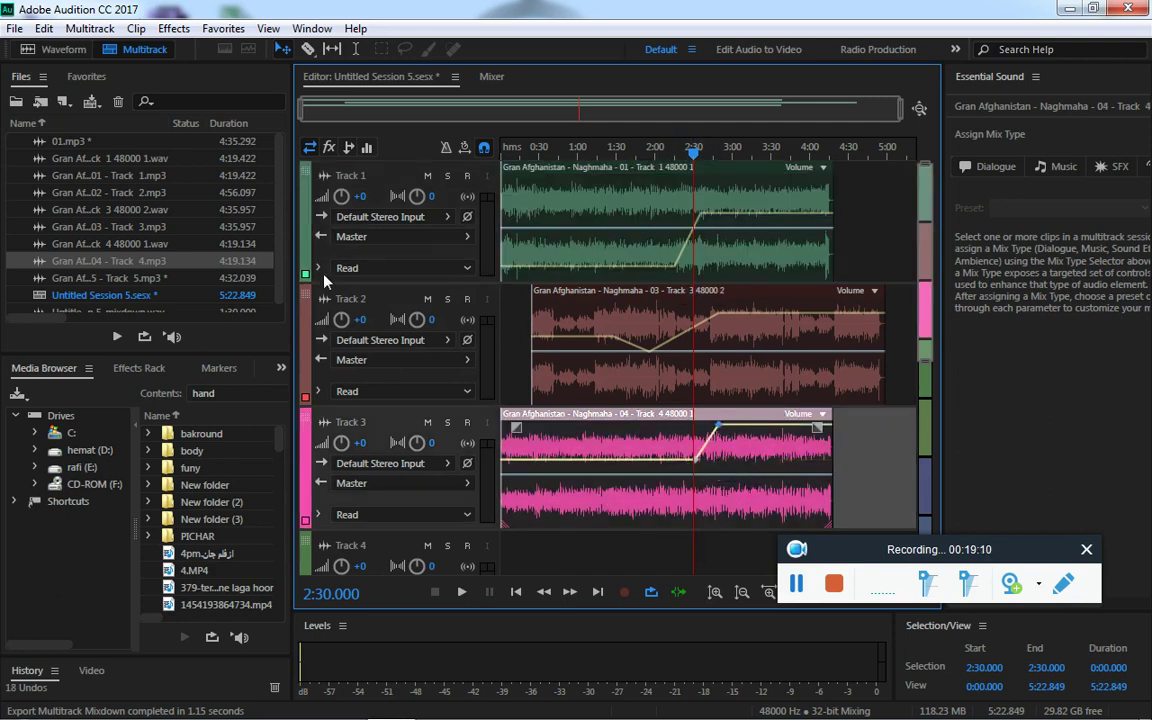
# - Export the session to the Desktop with the name my, in the Audition Session (*.sesx) format
pyautogui.click(14, 28)
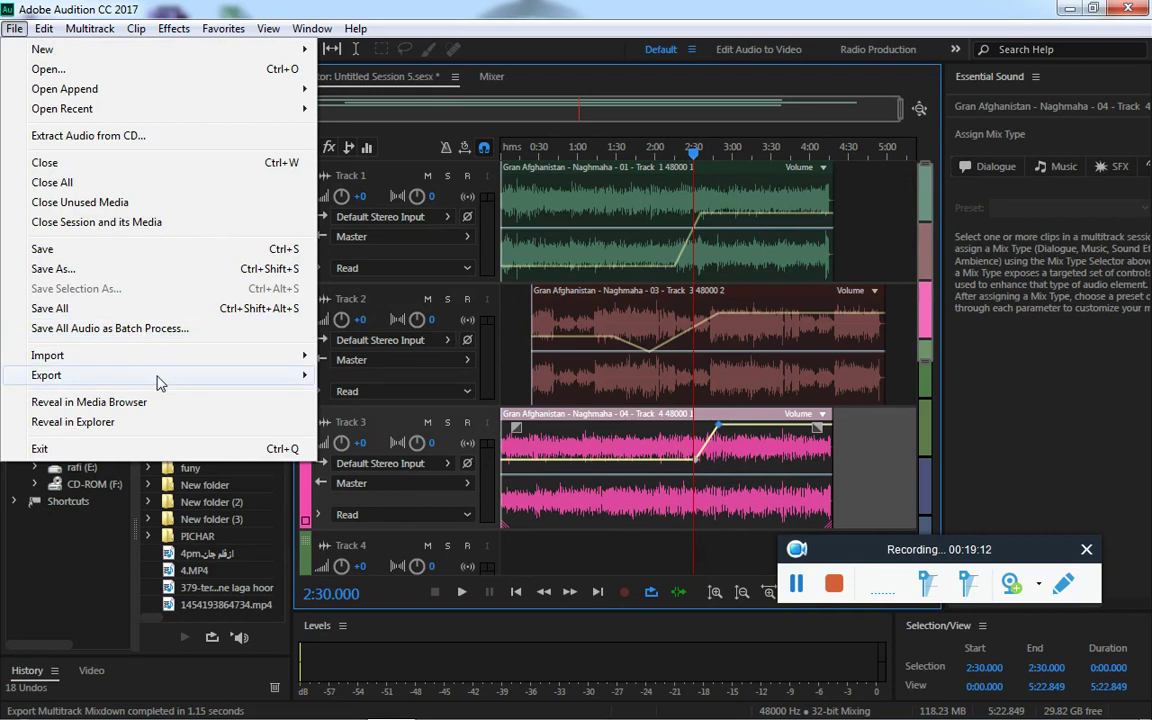
pyautogui.click(362, 535)
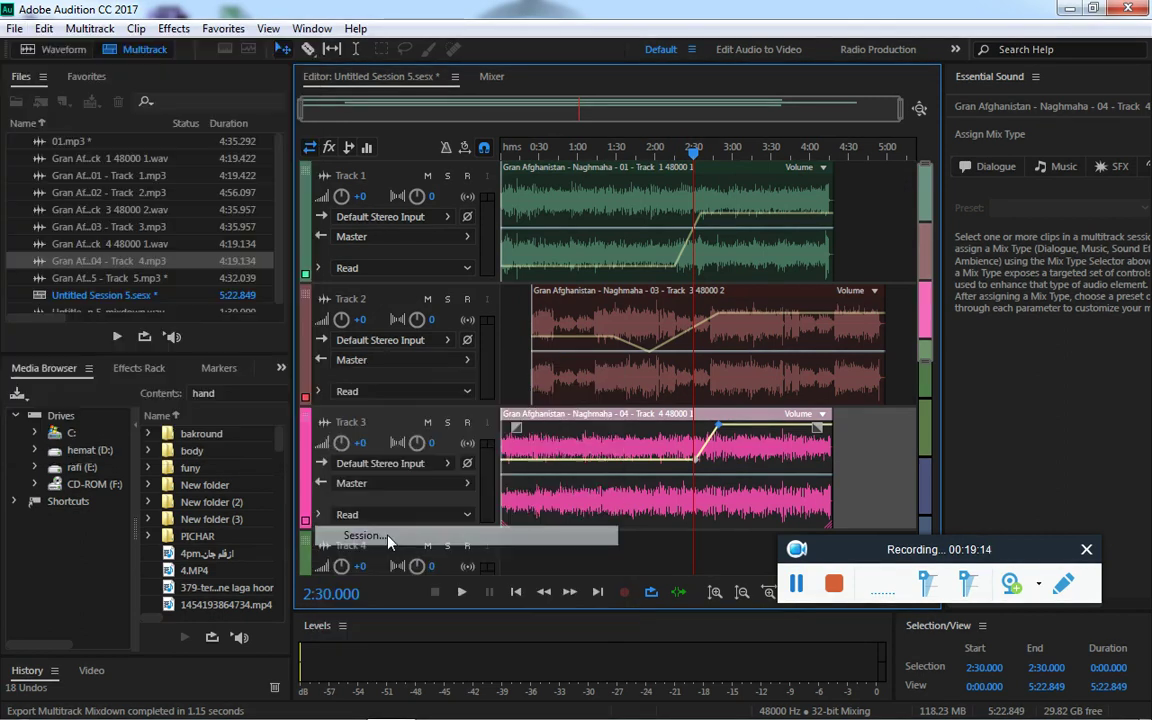
pyautogui.moveTo(578, 286); pyautogui.dragTo(376, 298)
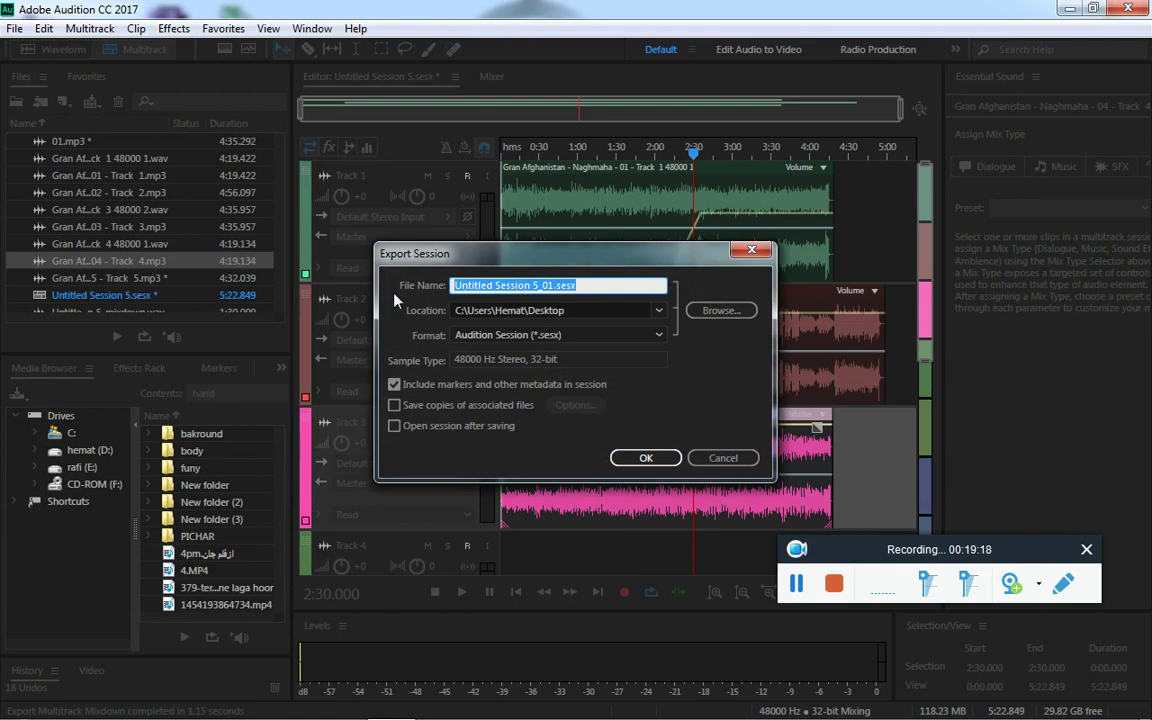
pyautogui.write('my')
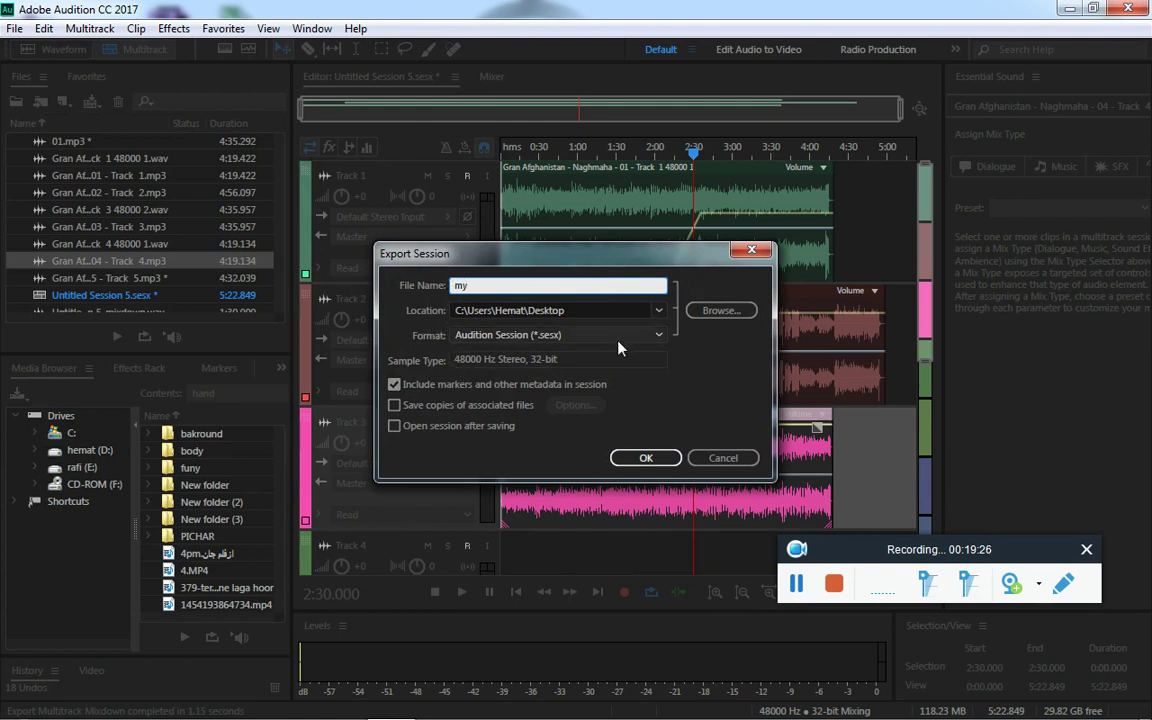
pyautogui.click(720, 311)
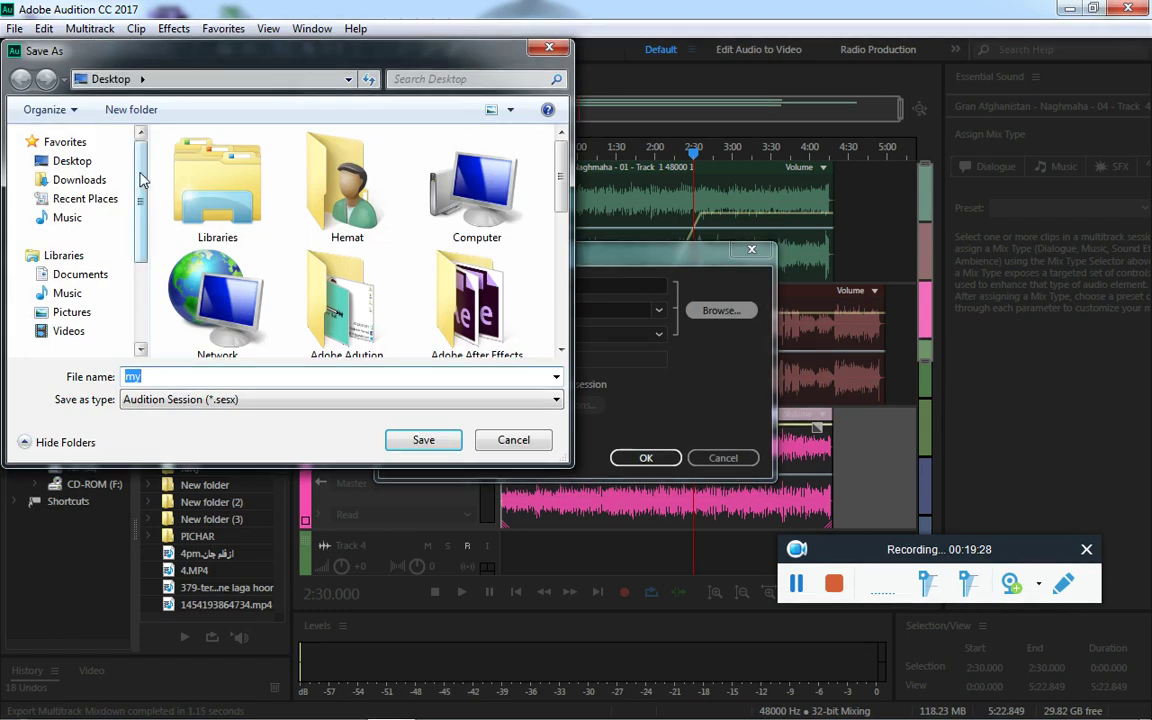
pyautogui.click(74, 160)
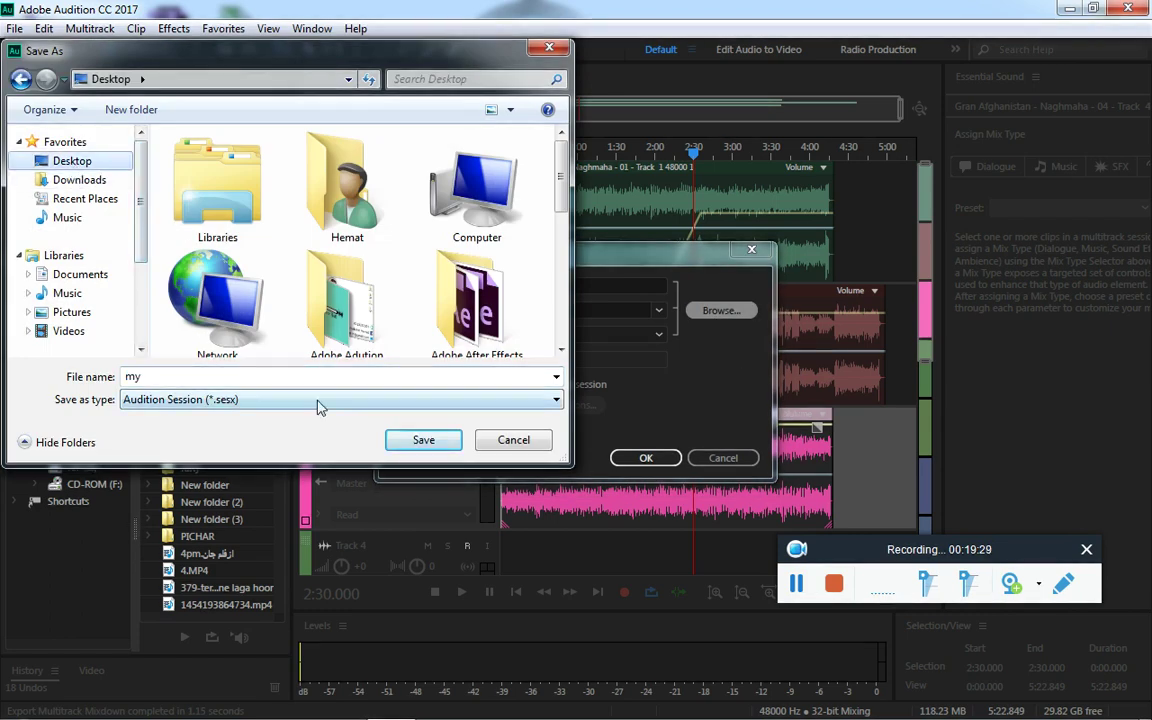
pyautogui.click(424, 440)
pyautogui.click(648, 457)
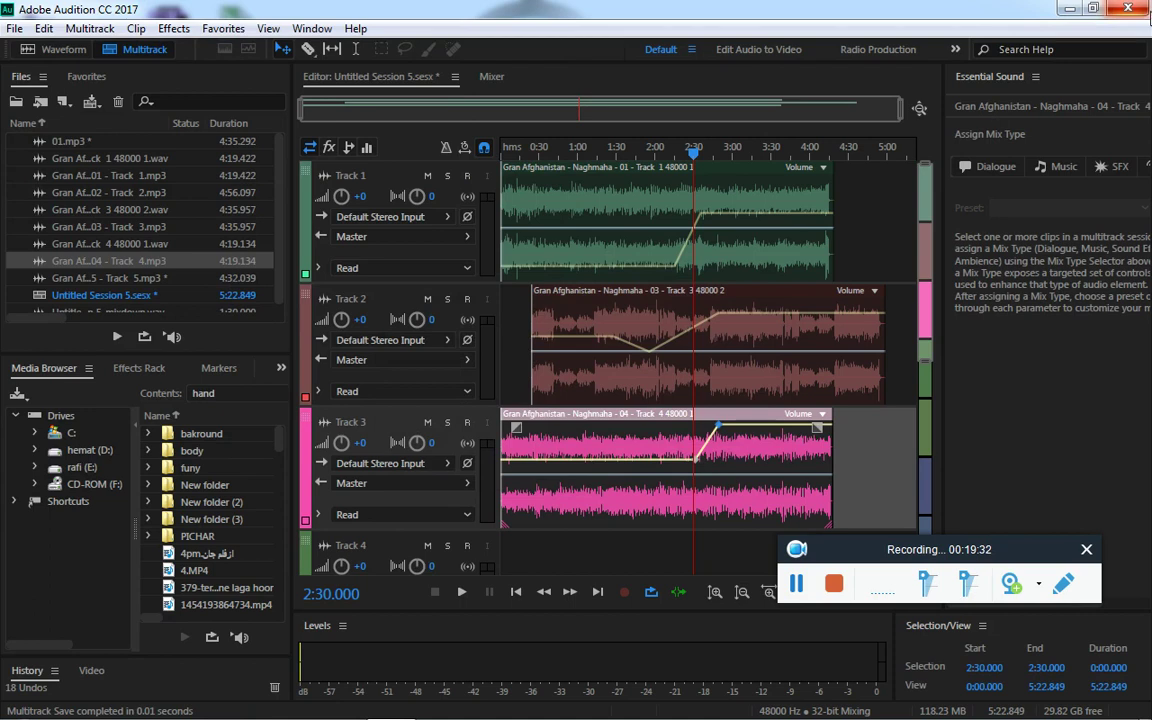
# - Close Audition without saving changes to any open file, and open the exported session my from the Windows desktop
pyautogui.click(1130, 8)
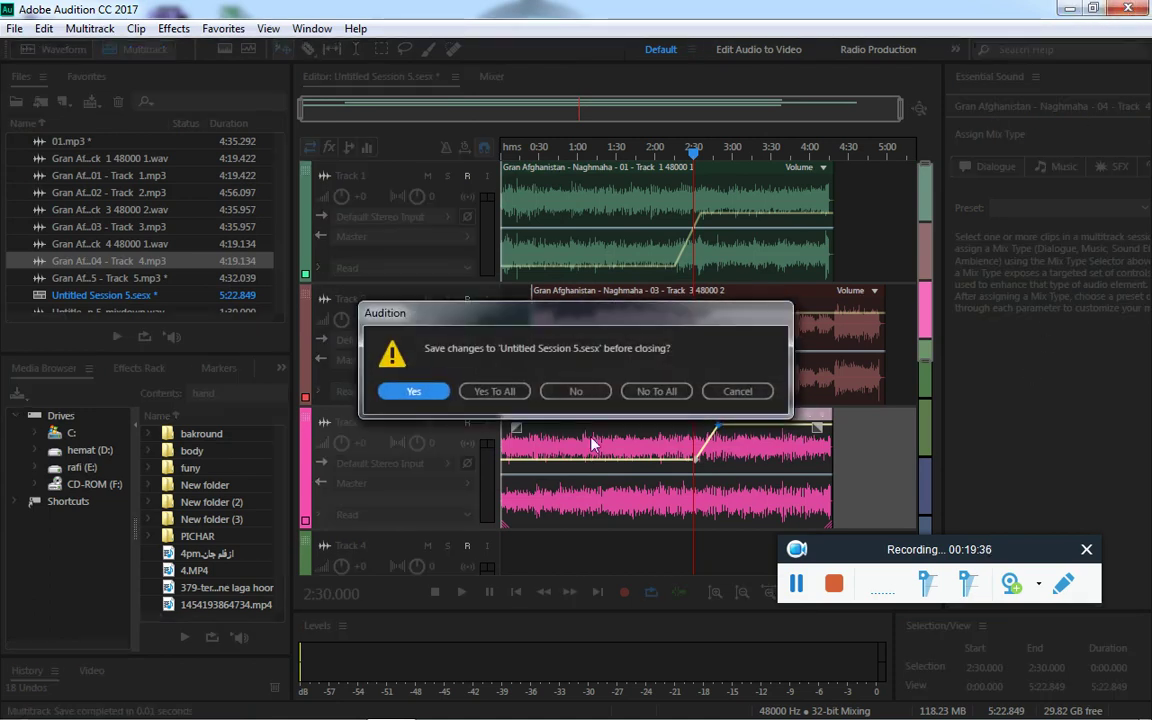
pyautogui.click(660, 393)
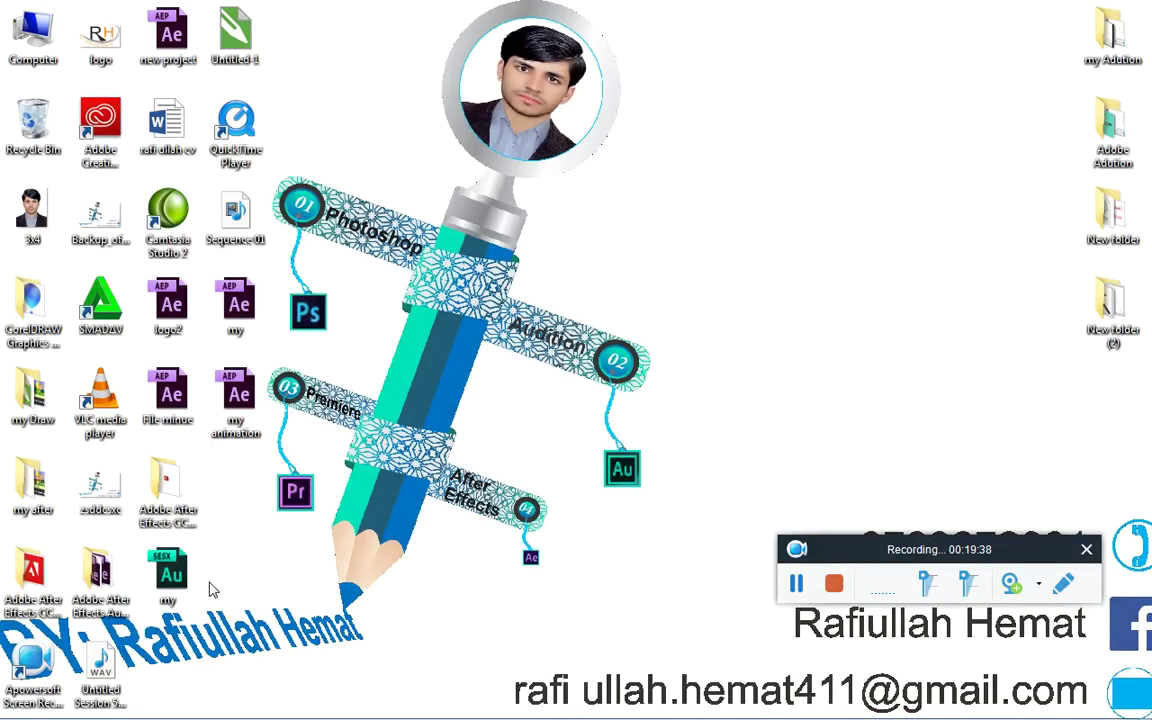
pyautogui.moveTo(180, 600); pyautogui.dragTo(573, 238)
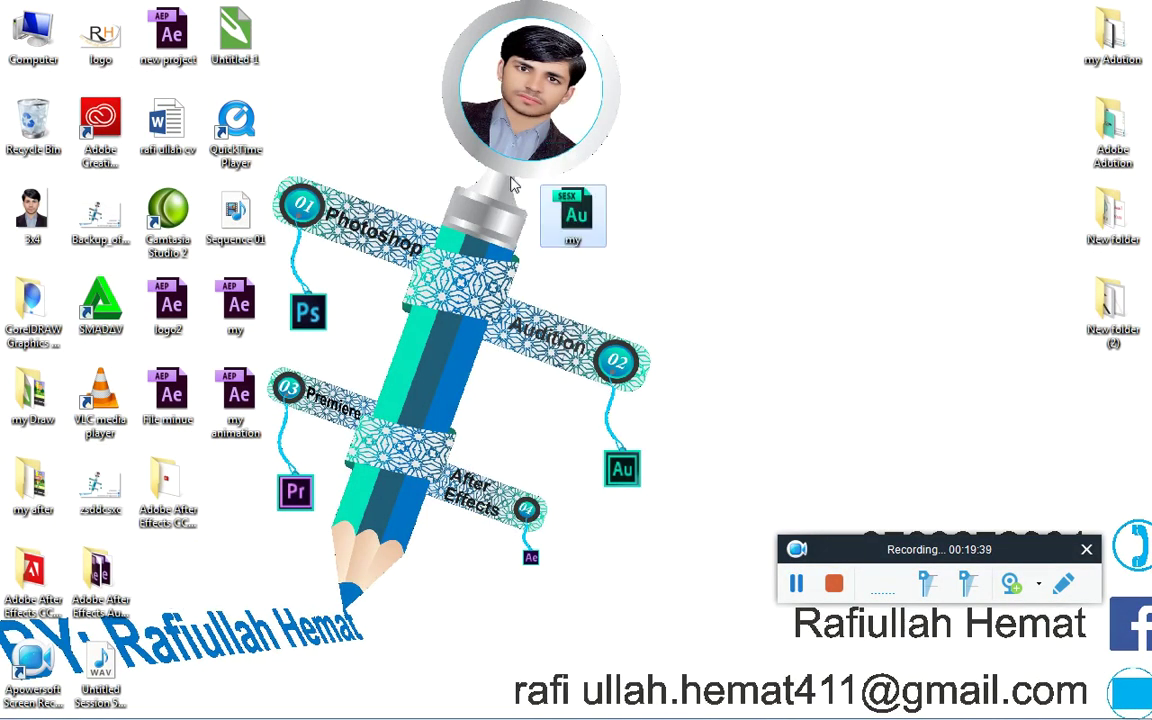
pyautogui.click(587, 222)
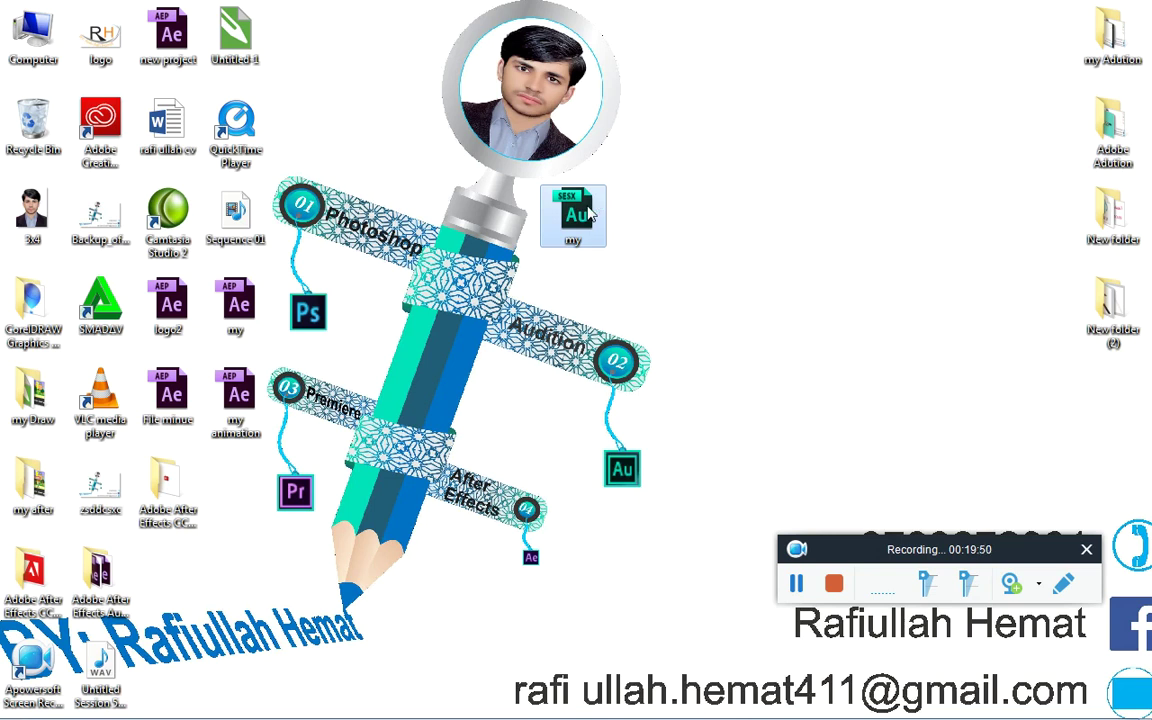
pyautogui.doubleClick(589, 216)
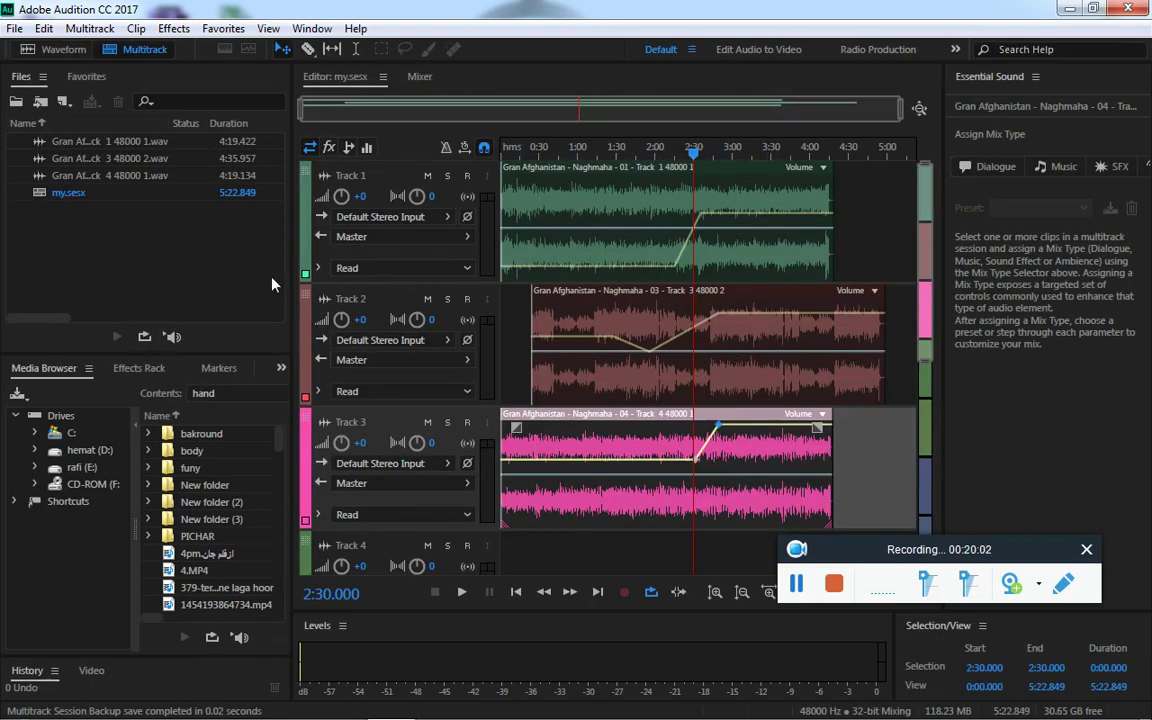
# - Move the playhead to about 2:16 and look over the session export commands, including Session as Template
pyautogui.click(686, 155)
pyautogui.moveTo(686, 157); pyautogui.dragTo(670, 158)
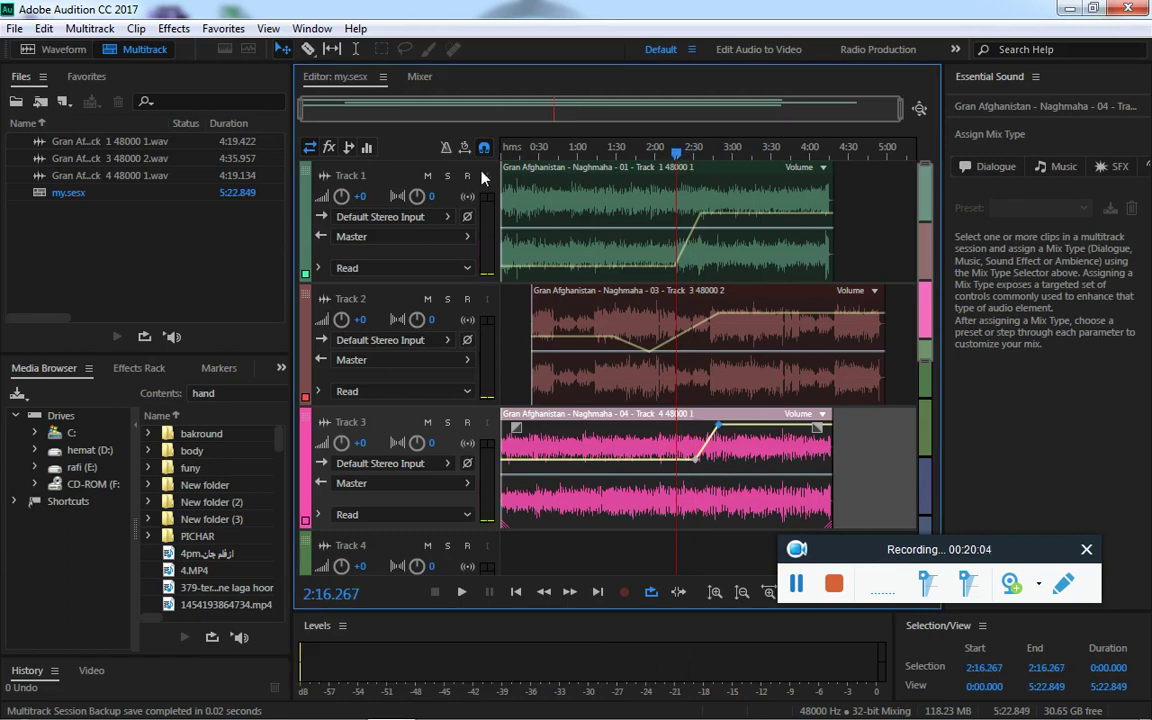
pyautogui.click(15, 28)
pyautogui.moveTo(113, 388)
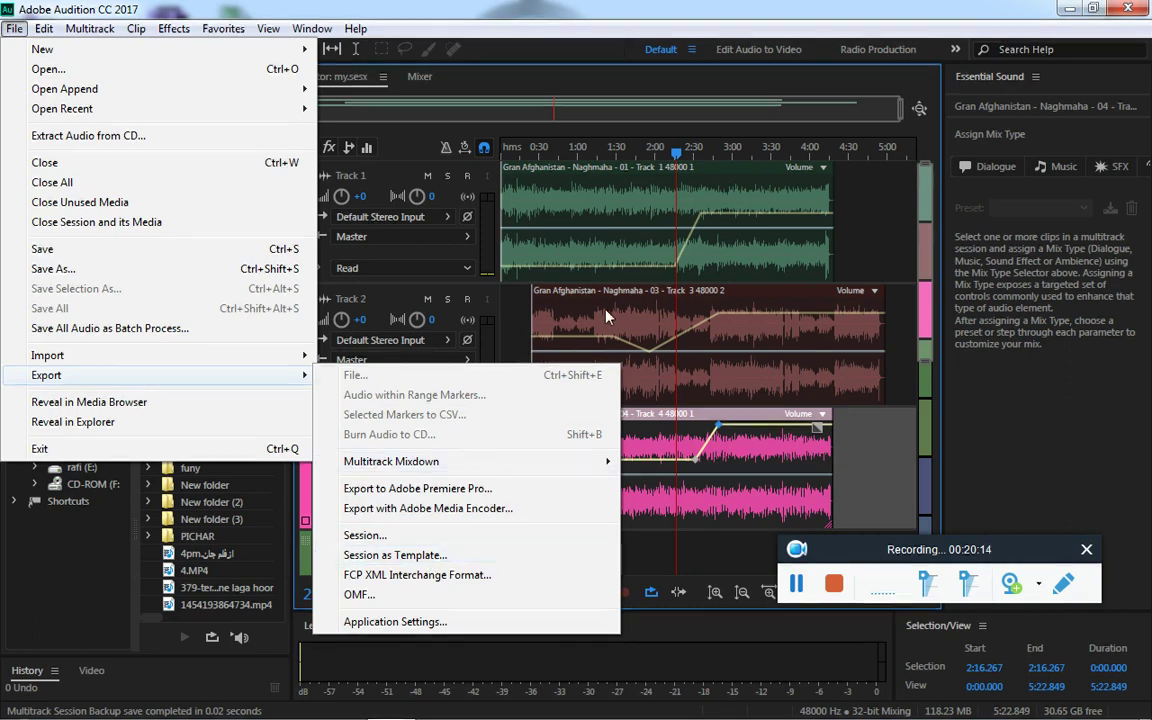
pyautogui.click(545, 290)
# - Switch to Windows Explorer, examine the files in Documents > Adobe > Audition > 8.0 > Session Templates, and return to Audition
pyautogui.click(1066, 8)
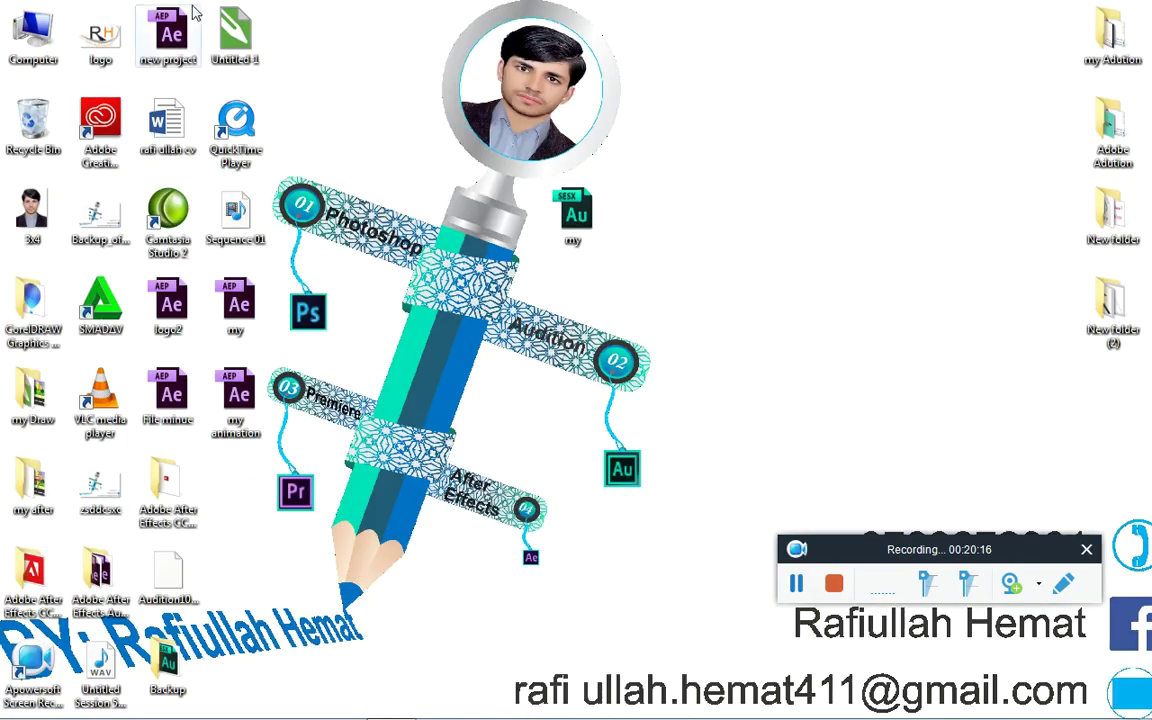
pyautogui.doubleClick(27, 50)
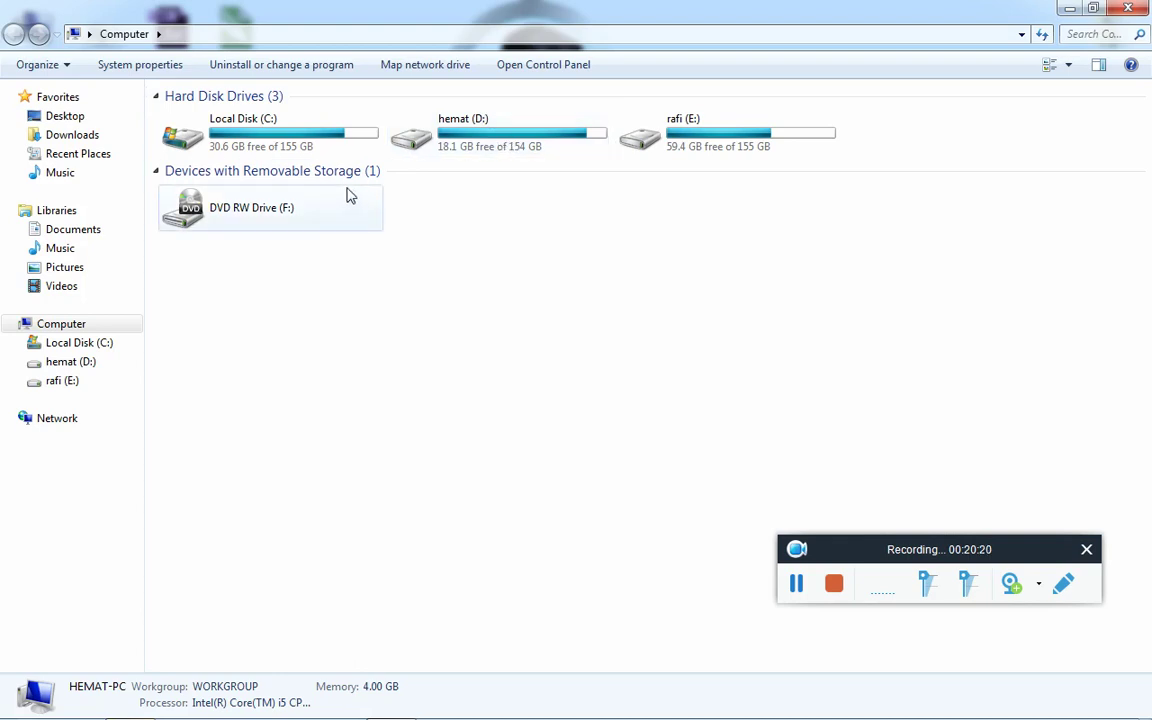
pyautogui.click(70, 232)
pyautogui.click(201, 168)
pyautogui.doubleClick(203, 168)
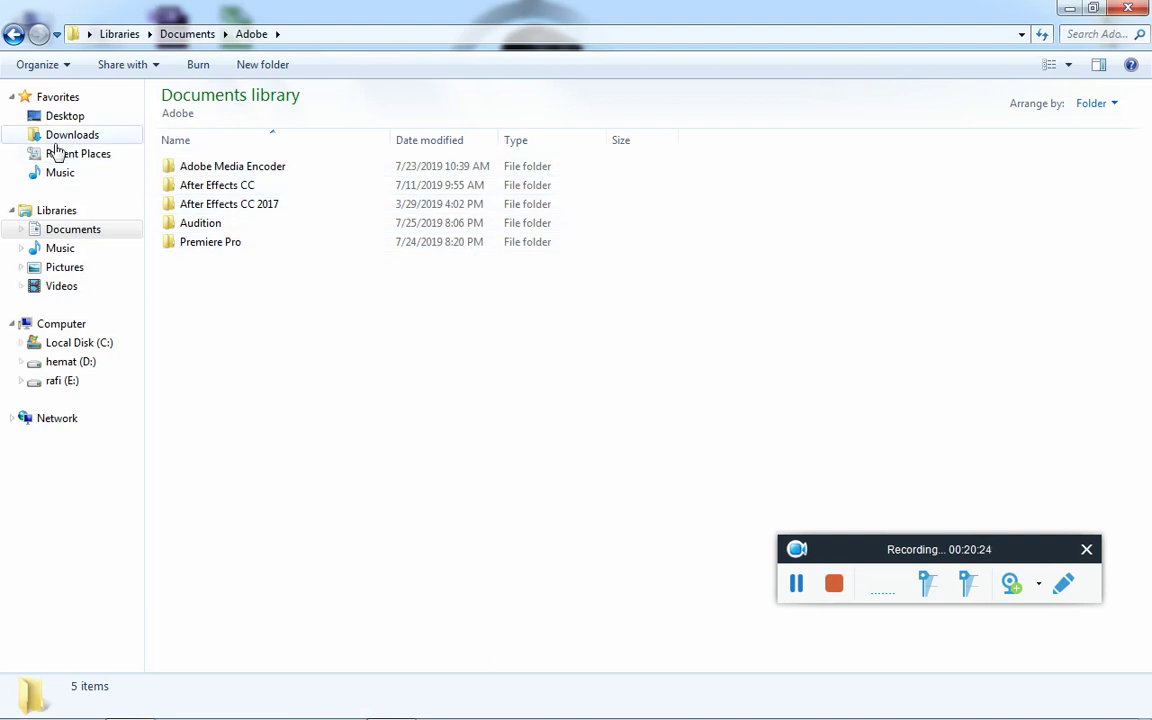
pyautogui.click(14, 34)
pyautogui.doubleClick(190, 185)
pyautogui.doubleClick(203, 168)
pyautogui.doubleClick(193, 168)
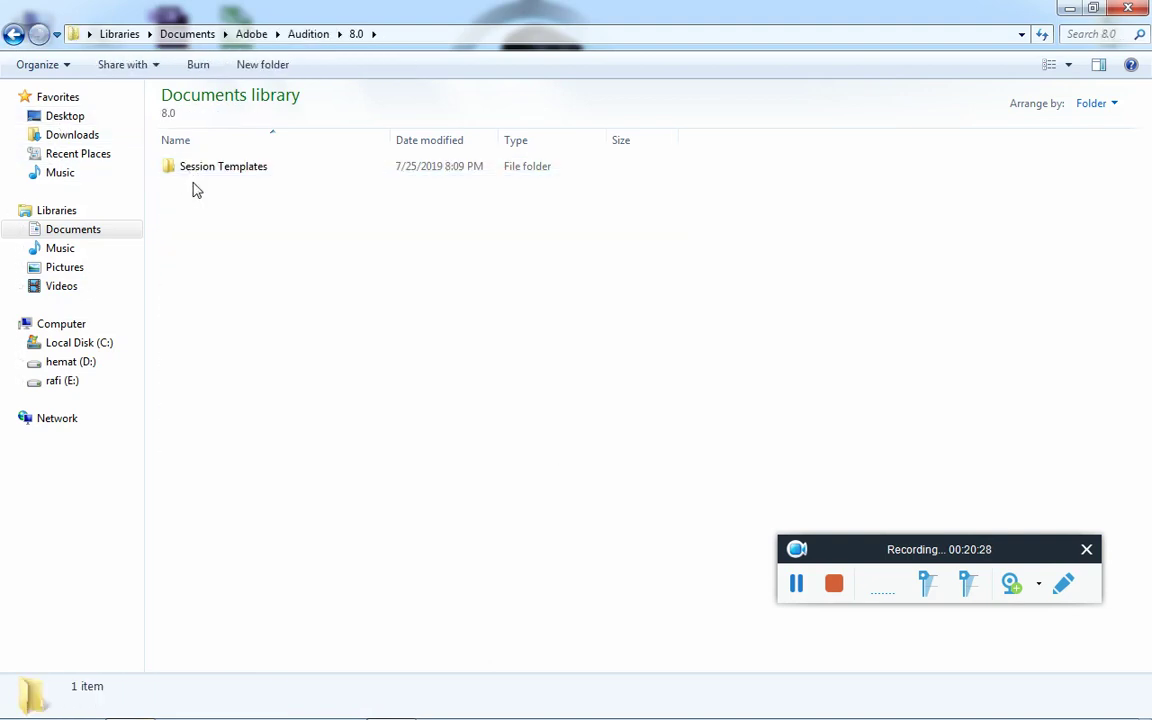
pyautogui.doubleClick(242, 168)
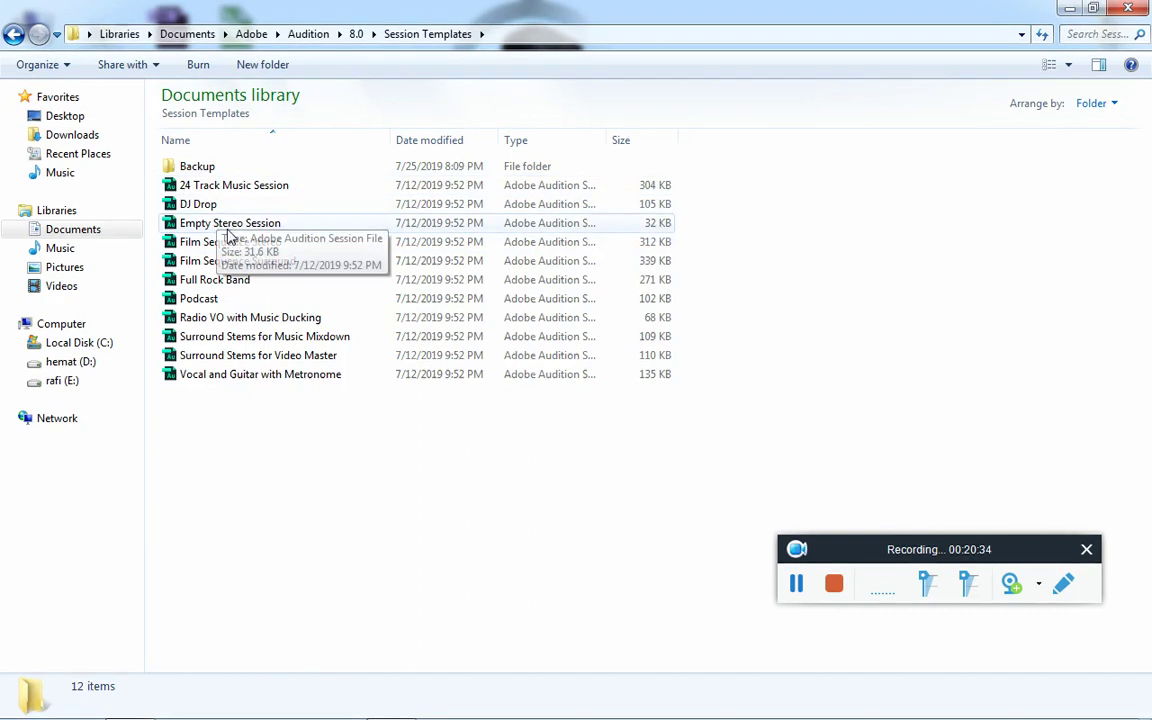
pyautogui.click(13, 34)
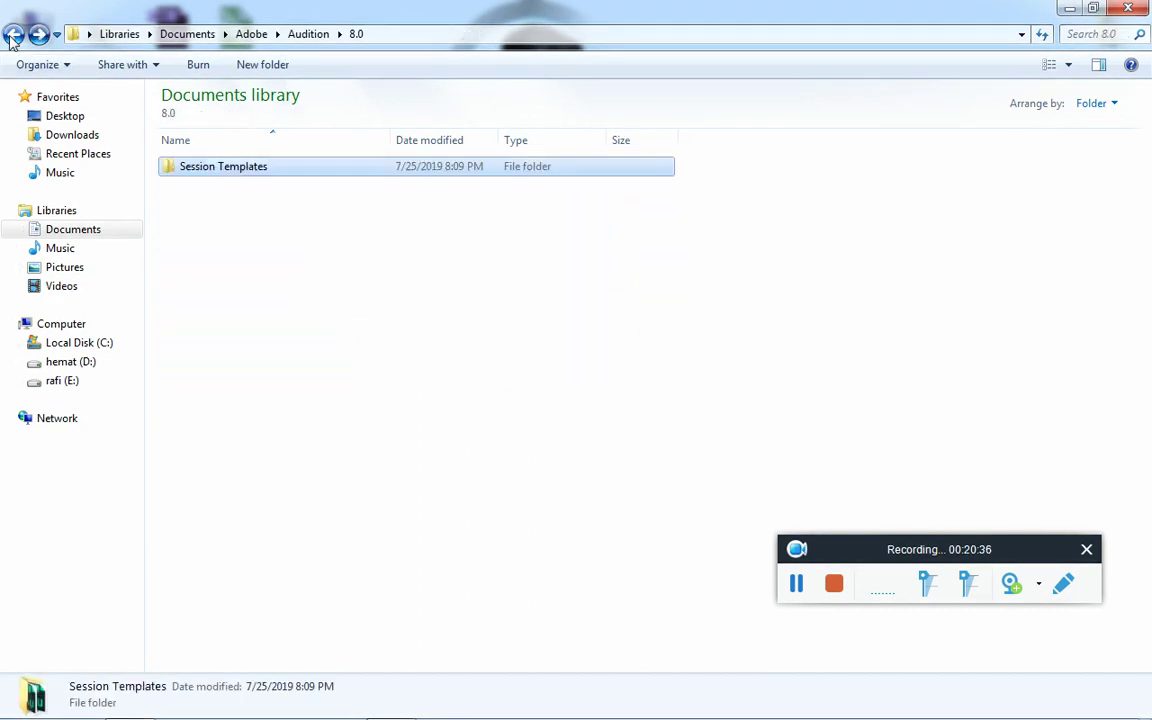
pyautogui.click(13, 34)
pyautogui.click(1069, 10)
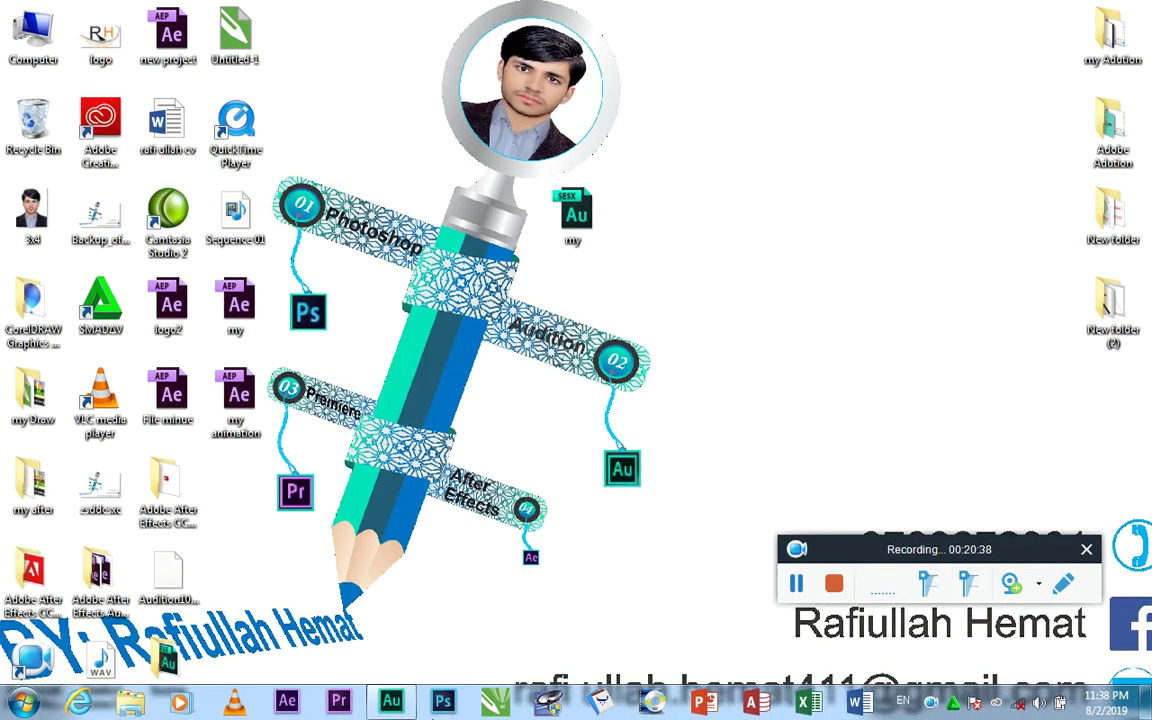
pyautogui.click(391, 700)
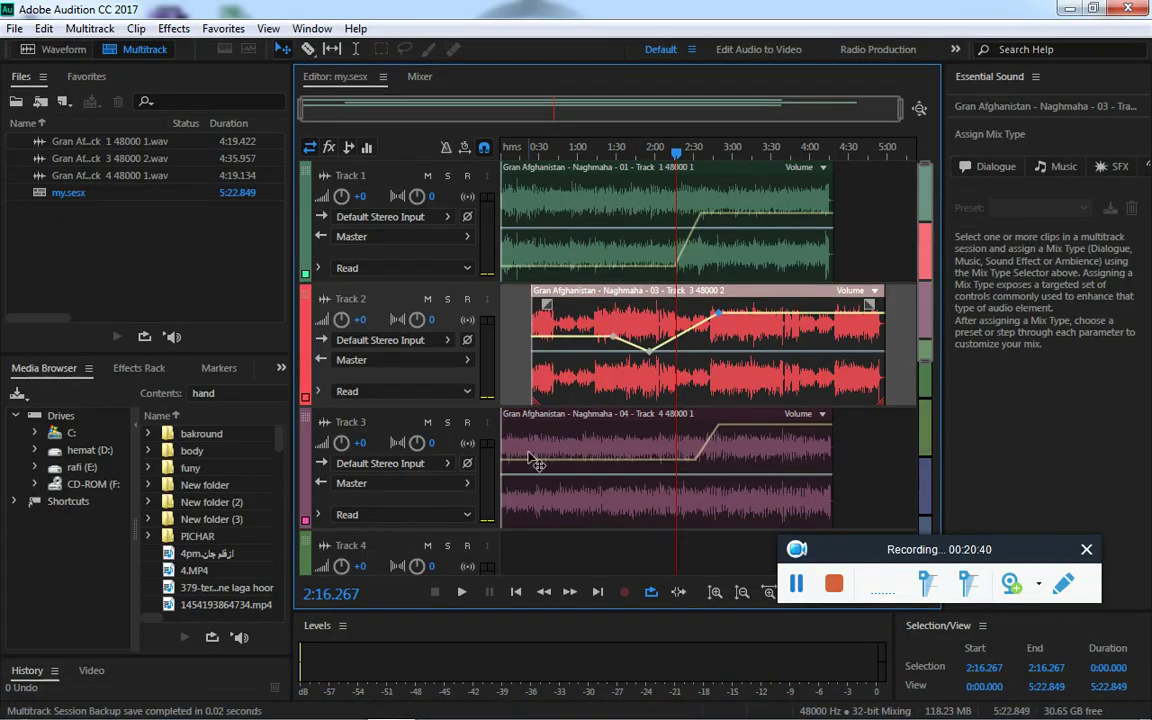
# - Reveal the open session my.sesx at its Desktop location in the Media Browser
pyautogui.click(15, 28)
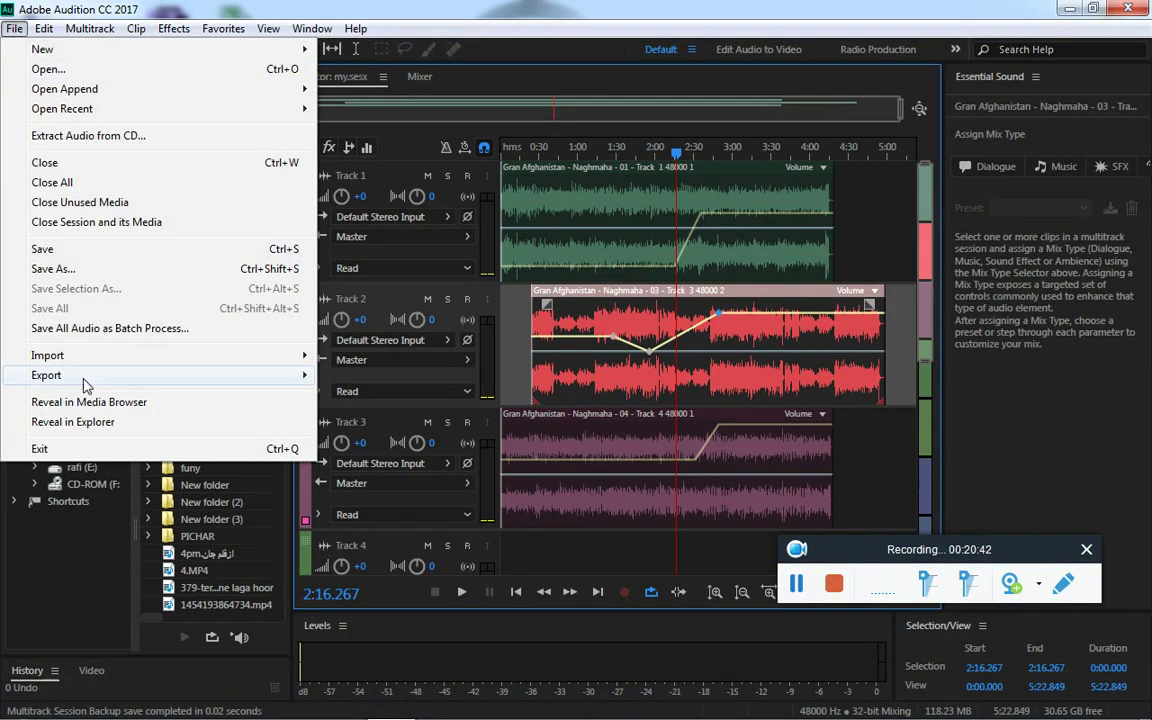
pyautogui.moveTo(93, 385)
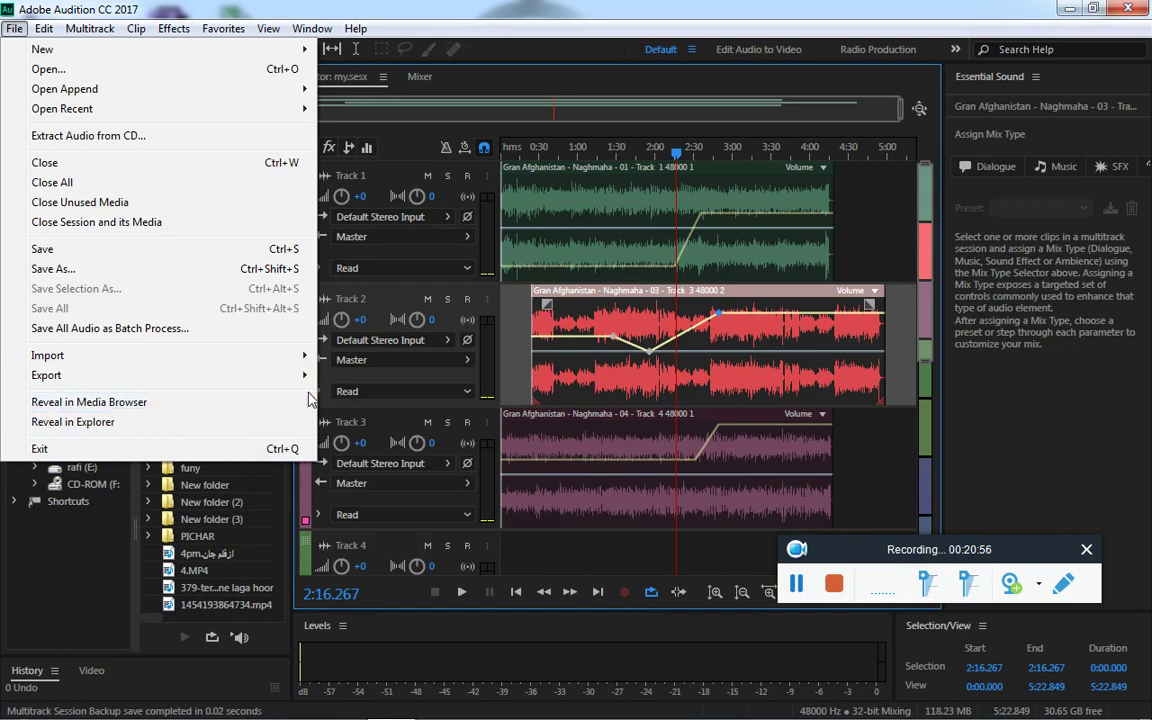
pyautogui.click(627, 388)
pyautogui.click(76, 177)
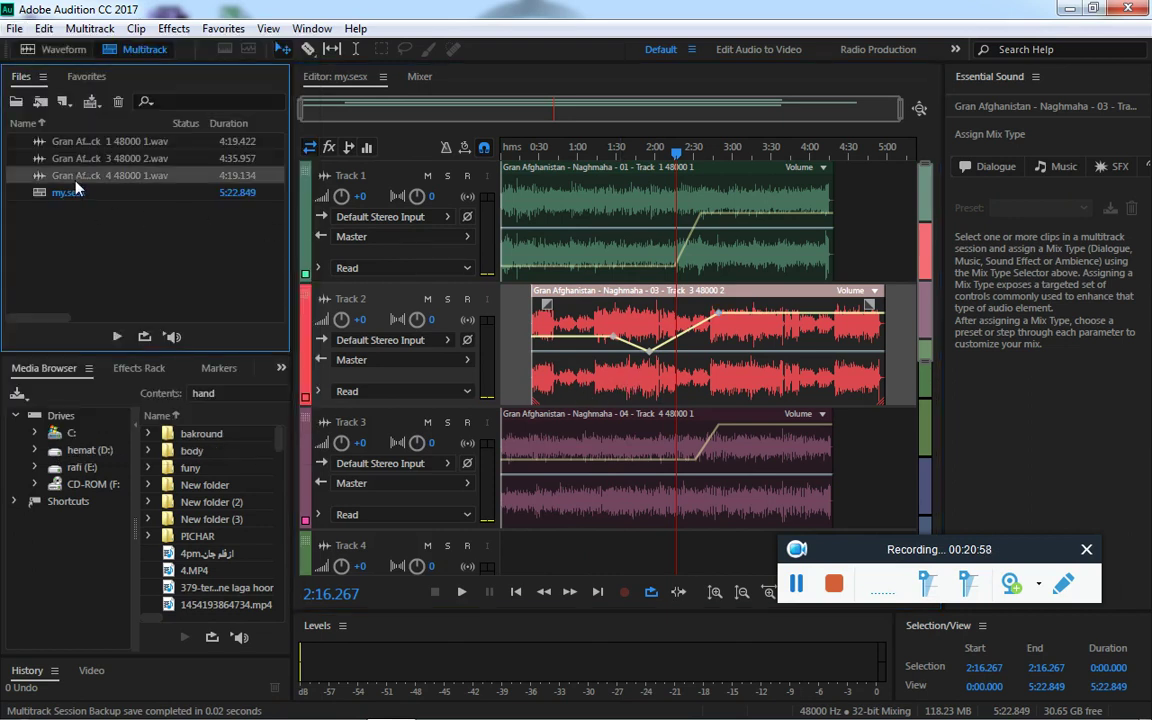
pyautogui.click(15, 28)
pyautogui.click(104, 402)
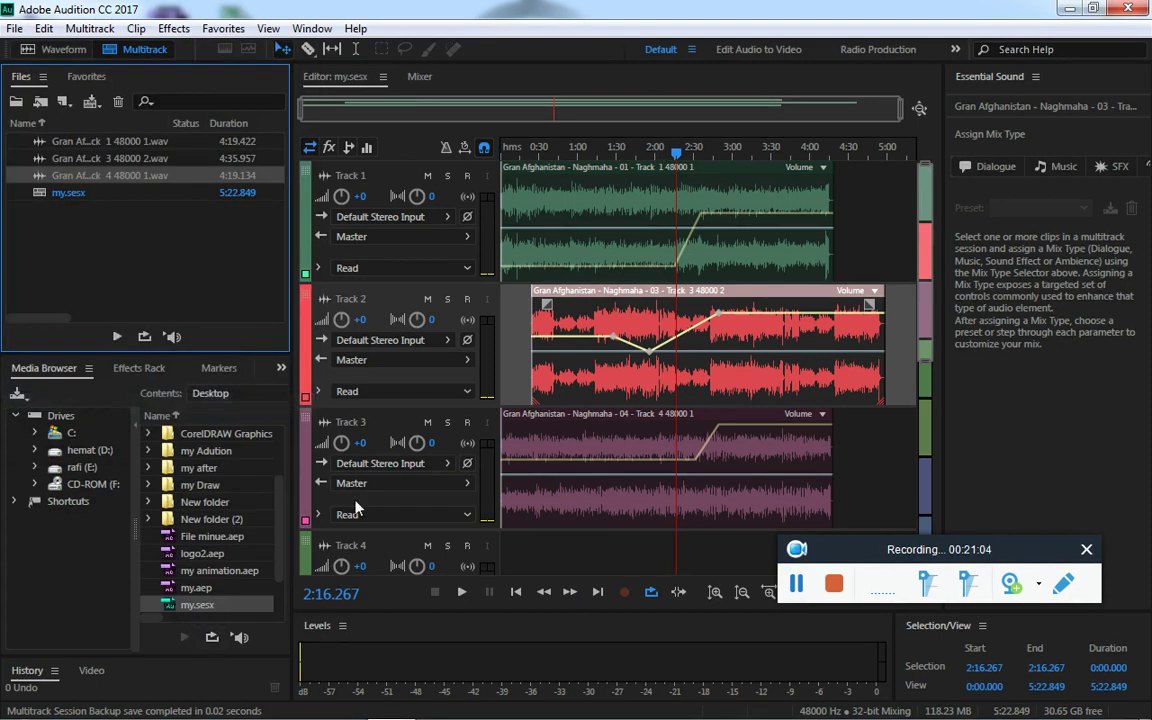
pyautogui.click(250, 538)
pyautogui.click(12, 30)
pyautogui.click(97, 402)
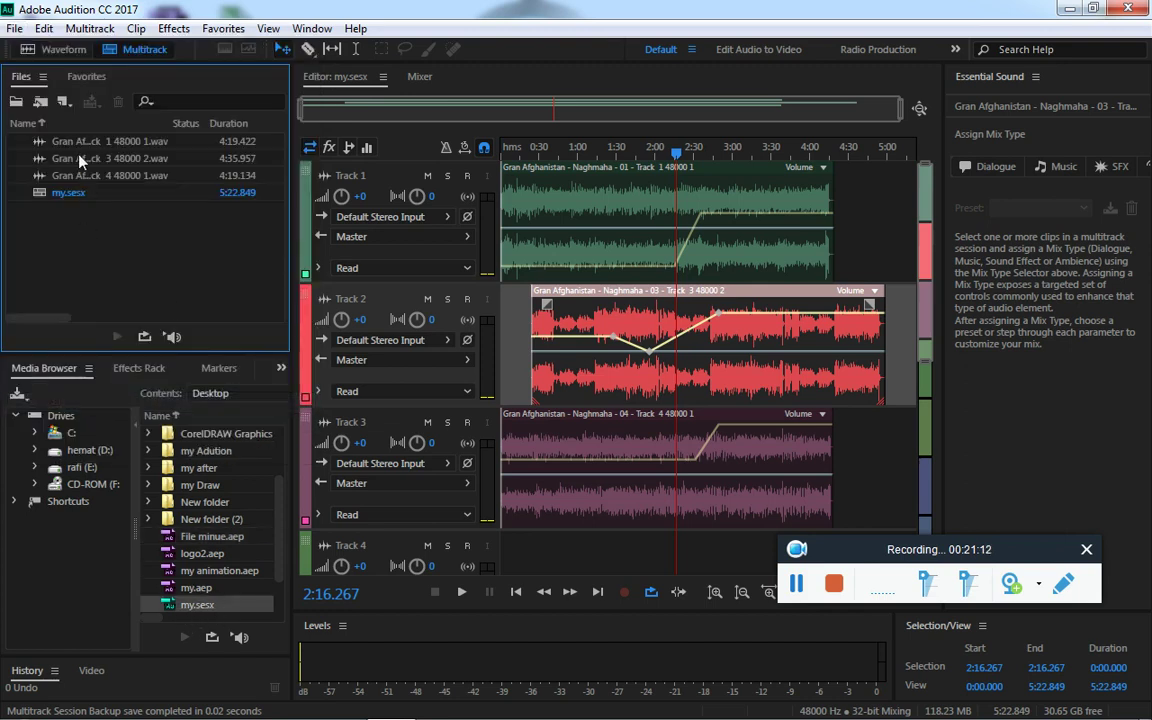
# - Open the Track 2 clip's audio file in the Waveform editor and reveal that file in the Media Browser
pyautogui.click(52, 51)
pyautogui.click(555, 292)
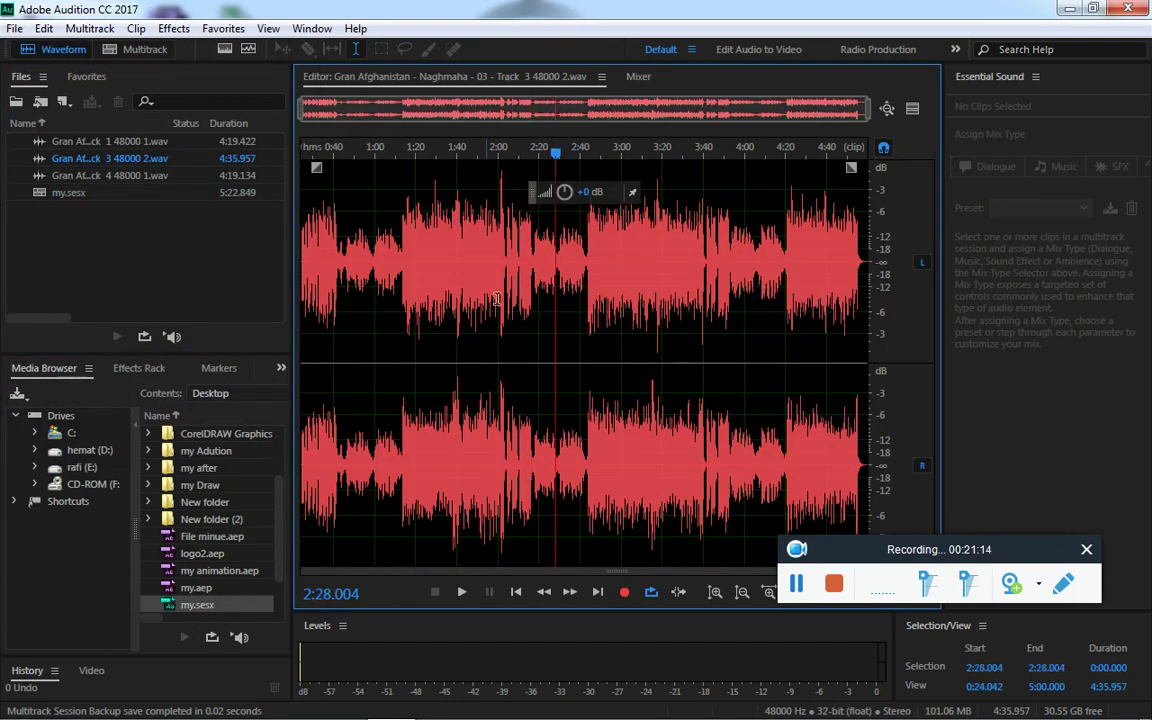
pyautogui.click(15, 28)
pyautogui.click(95, 401)
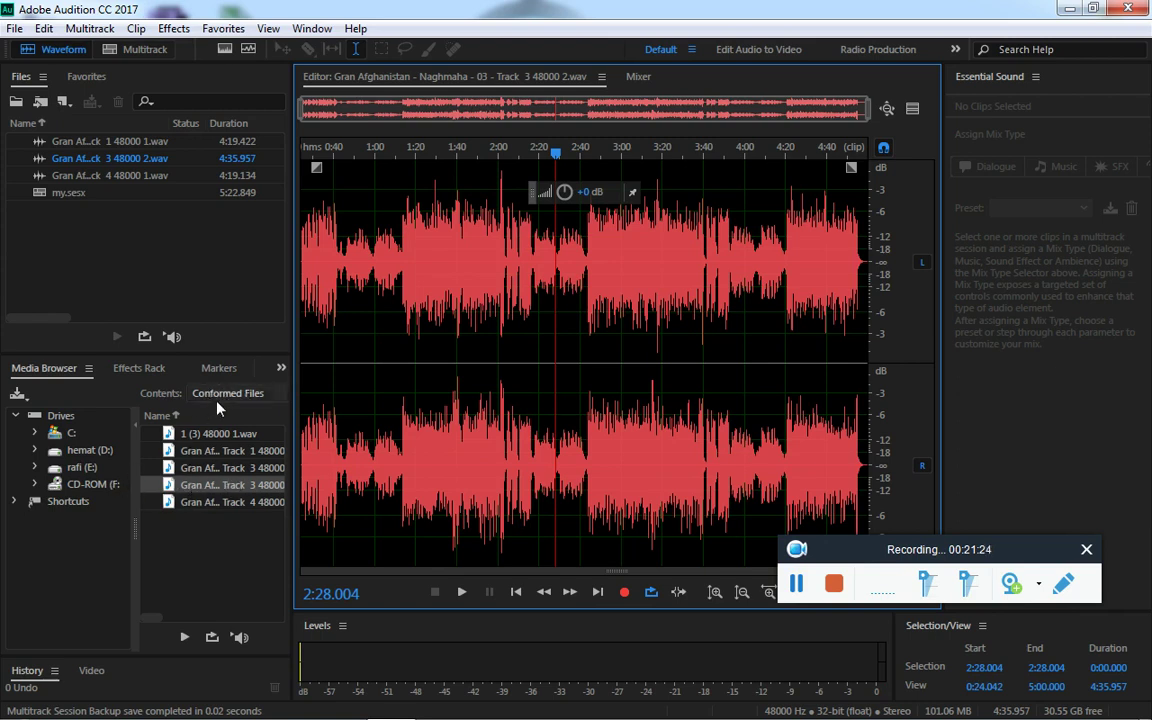
# - Reveal the open Track 3 48000 2 audio file in Windows Explorer, then return to Audition
pyautogui.click(15, 30)
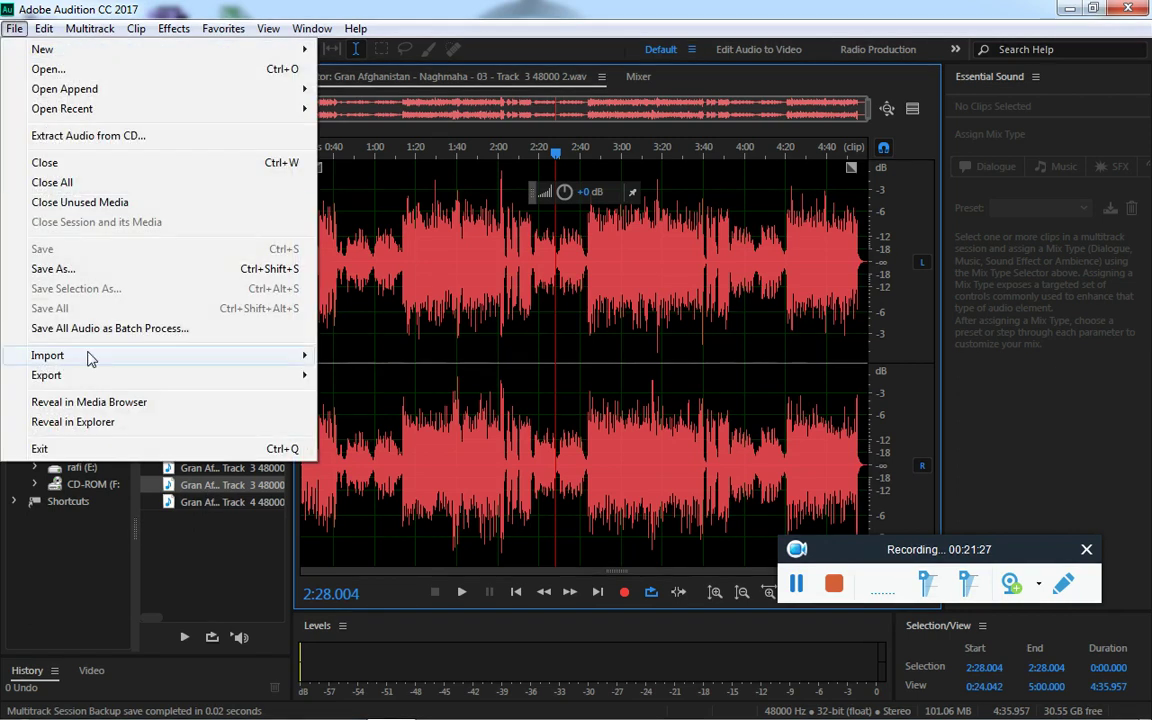
pyautogui.click(112, 426)
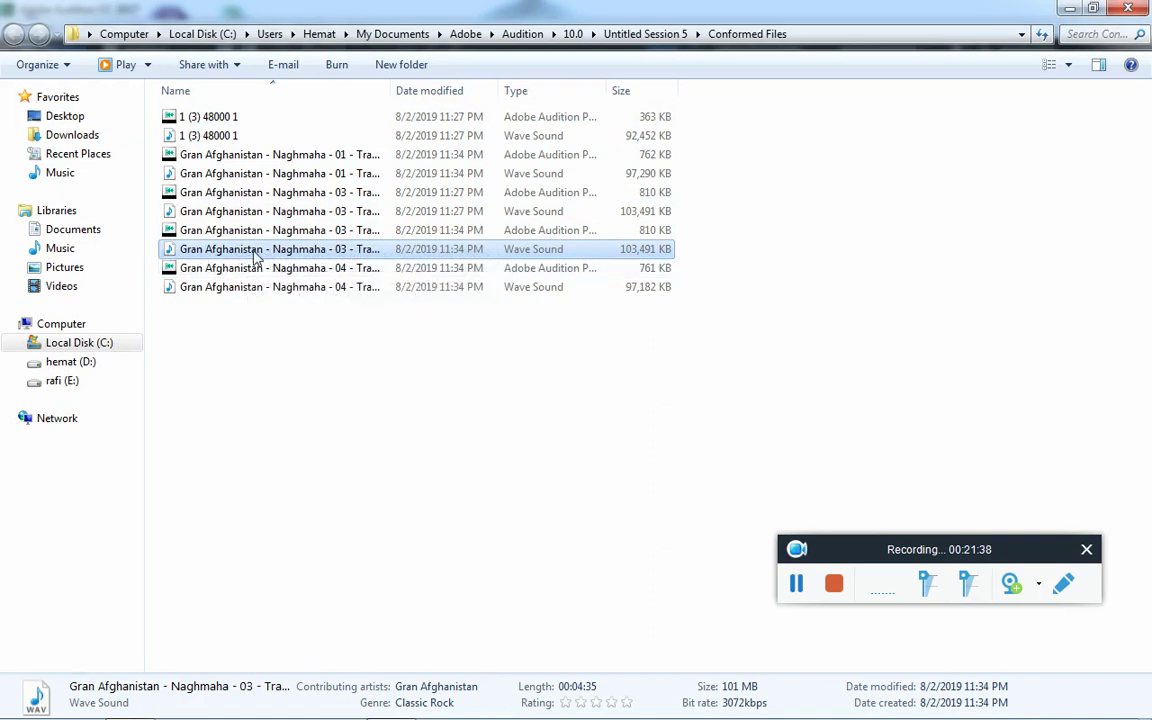
pyautogui.hotkey('alt', 'Tab')
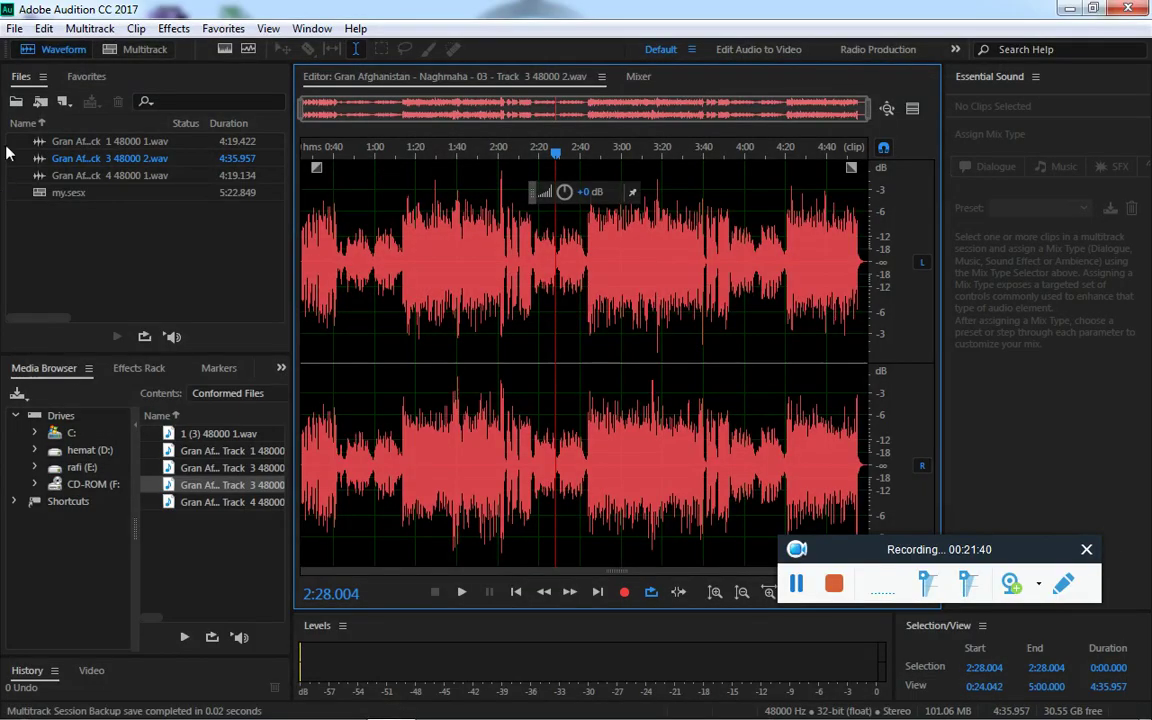
# - Switch from Audition to the Windows desktop
pyautogui.click(15, 28)
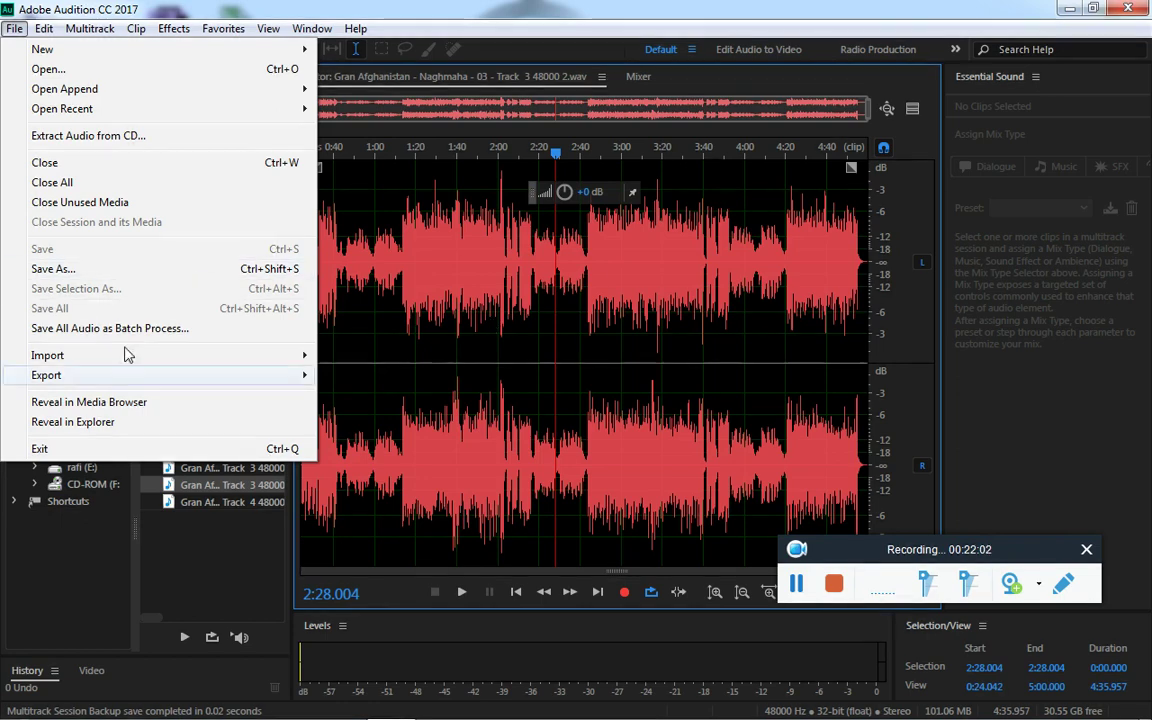
pyautogui.click(76, 402)
pyautogui.press('super+d')
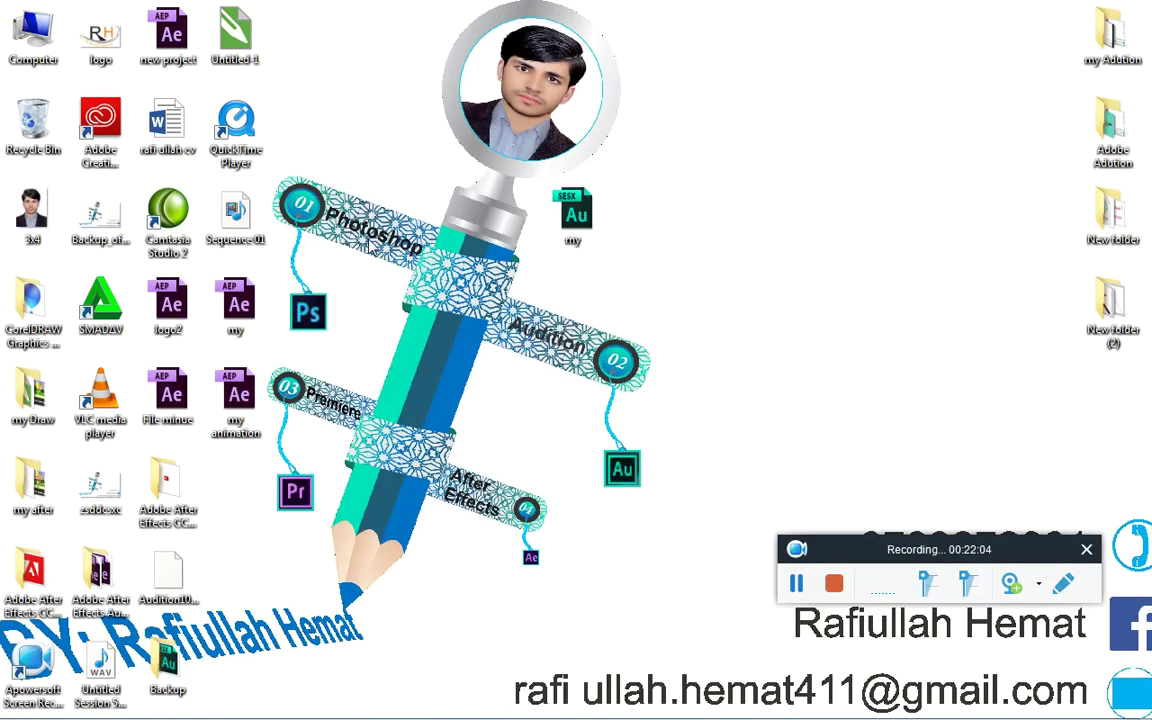
pyautogui.moveTo(869, 551); pyautogui.dragTo(672, 445)
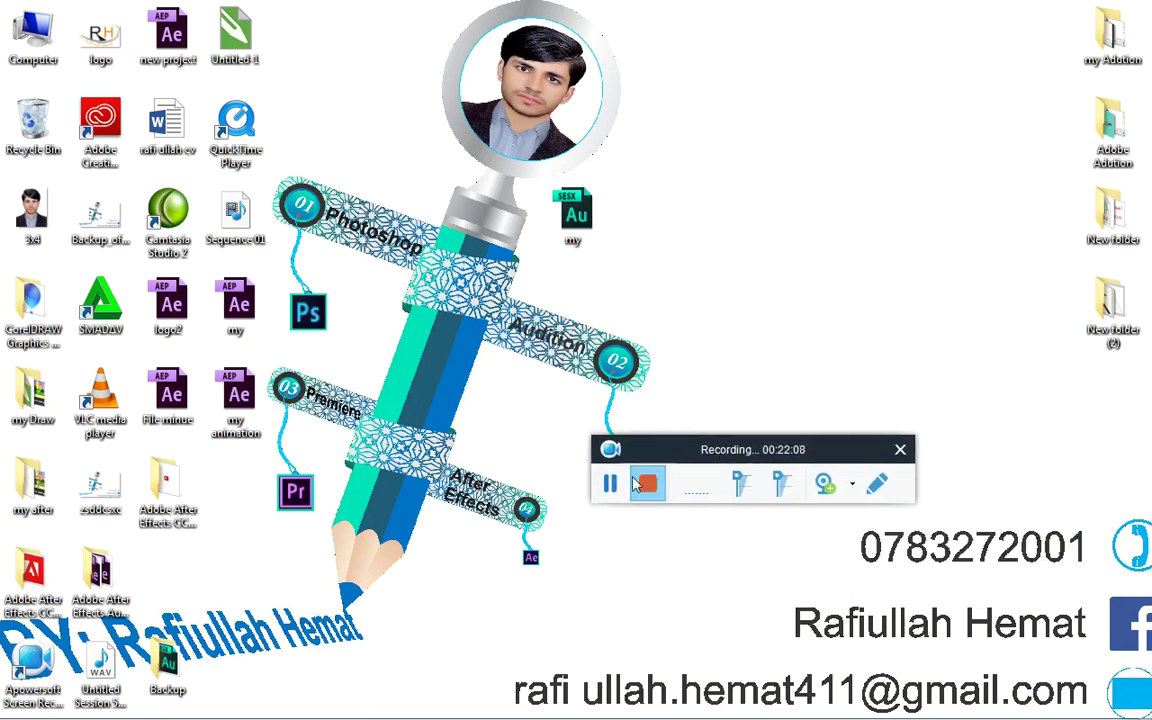